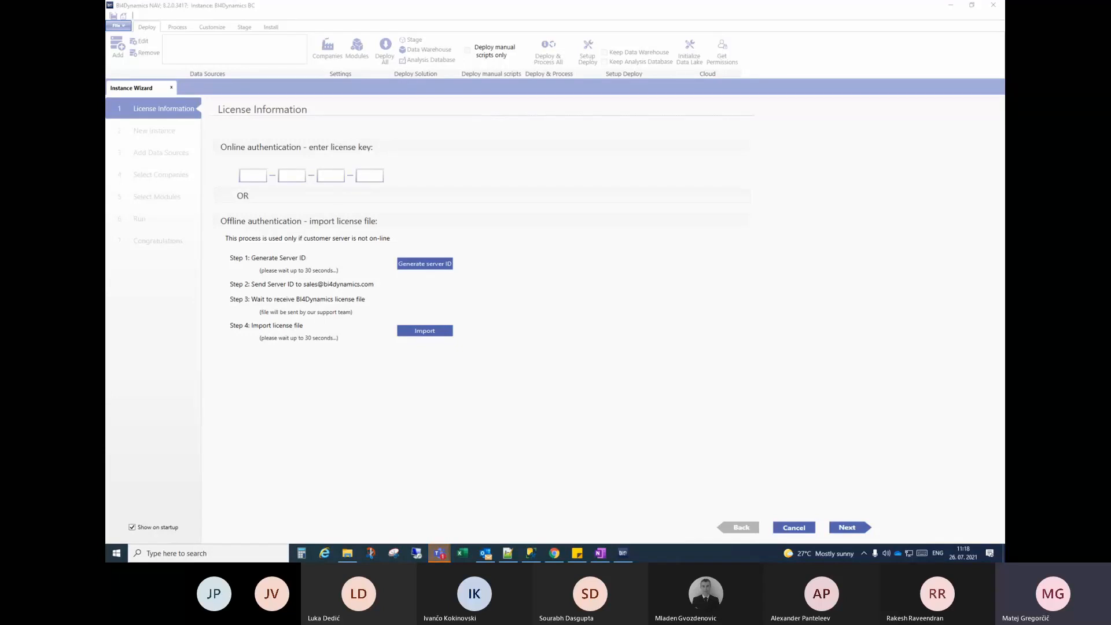
Generate the server ID for offline authentication and select its full text
{"action": "left_click", "coordinate": [253, 175]}
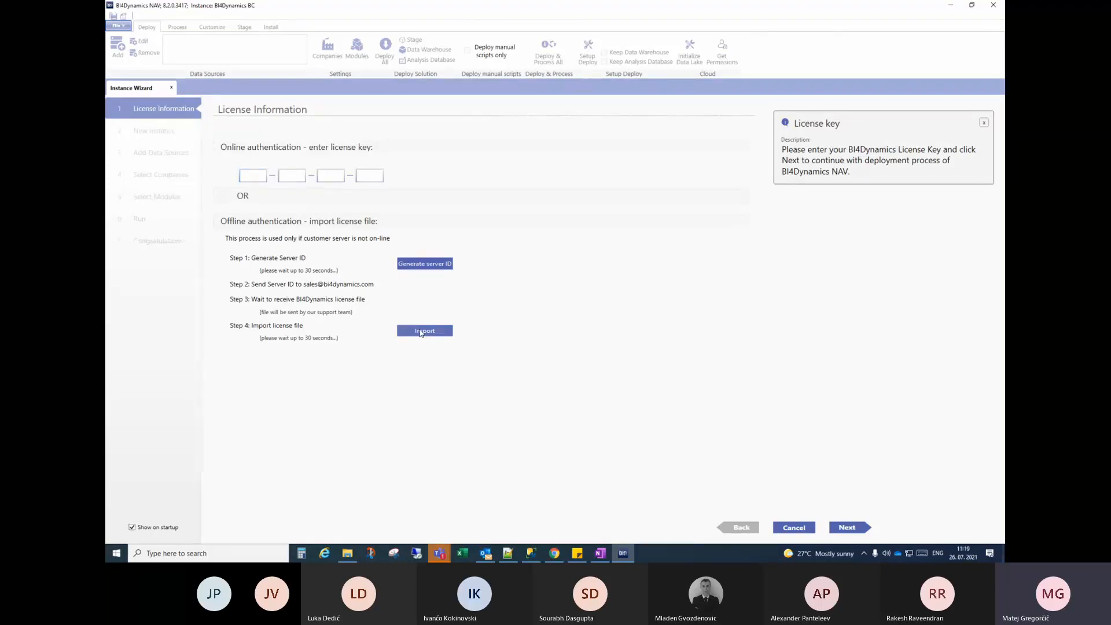
{"action": "left_click", "coordinate": [421, 264]}
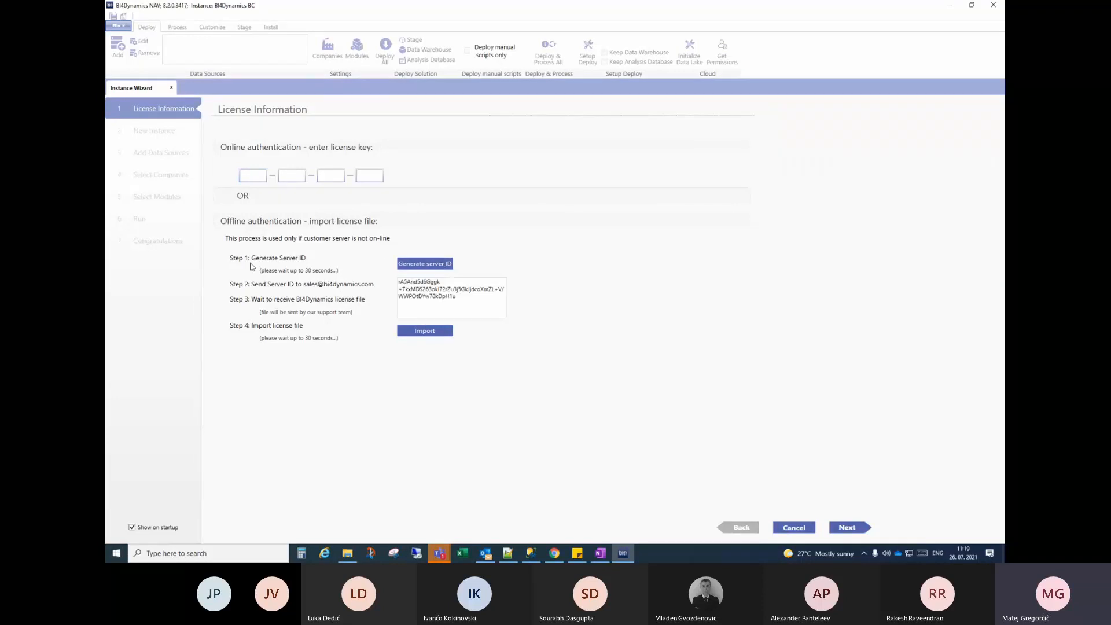
{"action": "left_click_drag", "start_coordinate": [456, 297], "coordinate": [399, 282]}
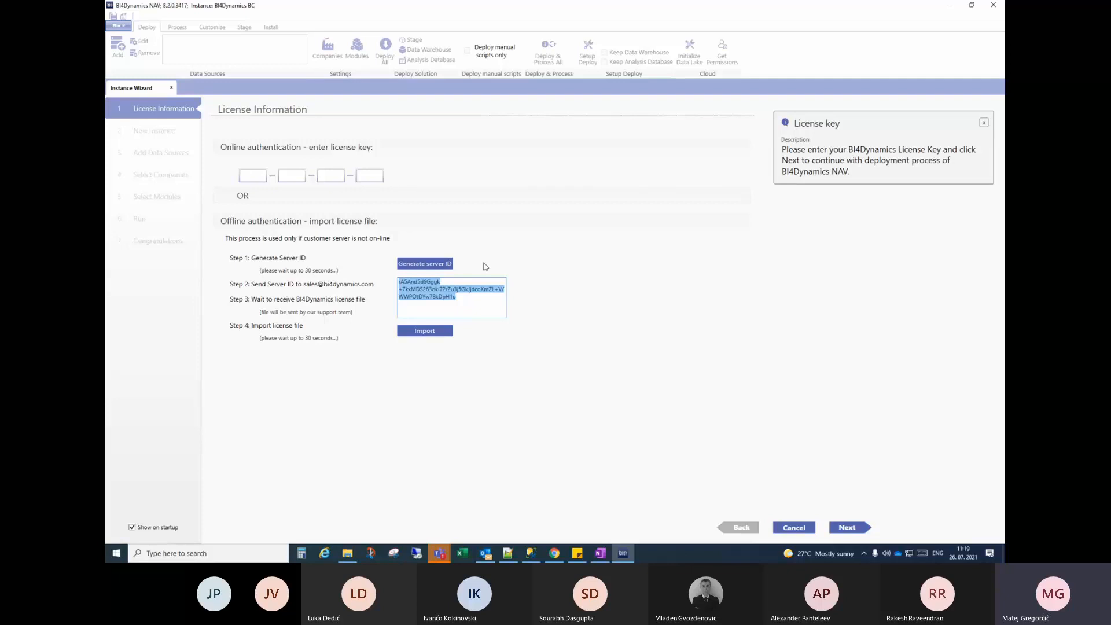
{"action": "left_click", "coordinate": [473, 292]}
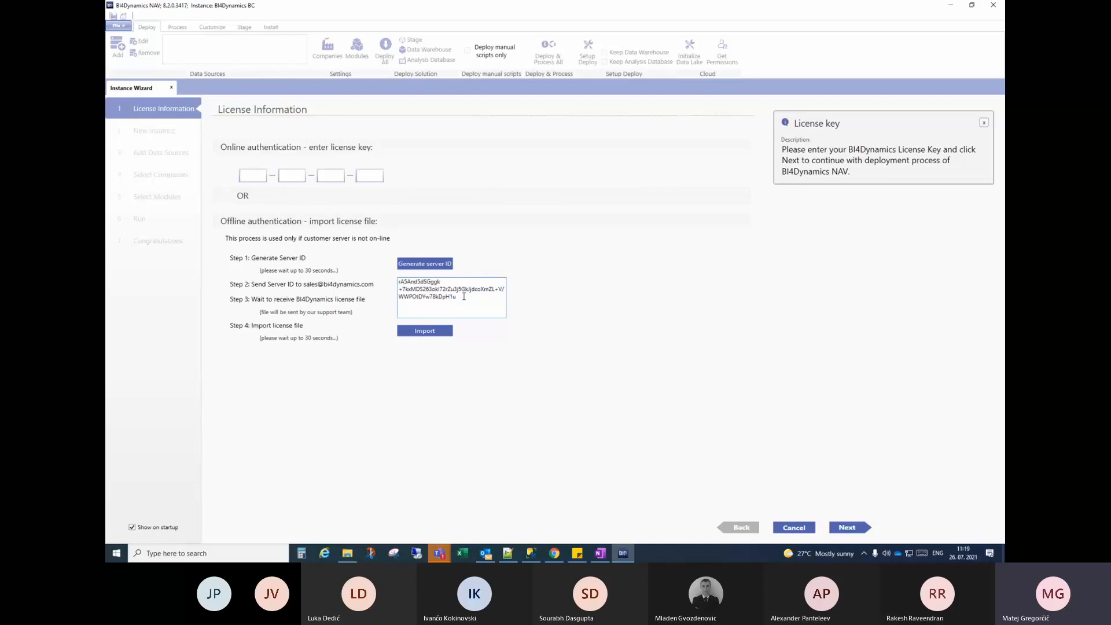
{"action": "left_click_drag", "start_coordinate": [457, 296], "coordinate": [399, 284]}
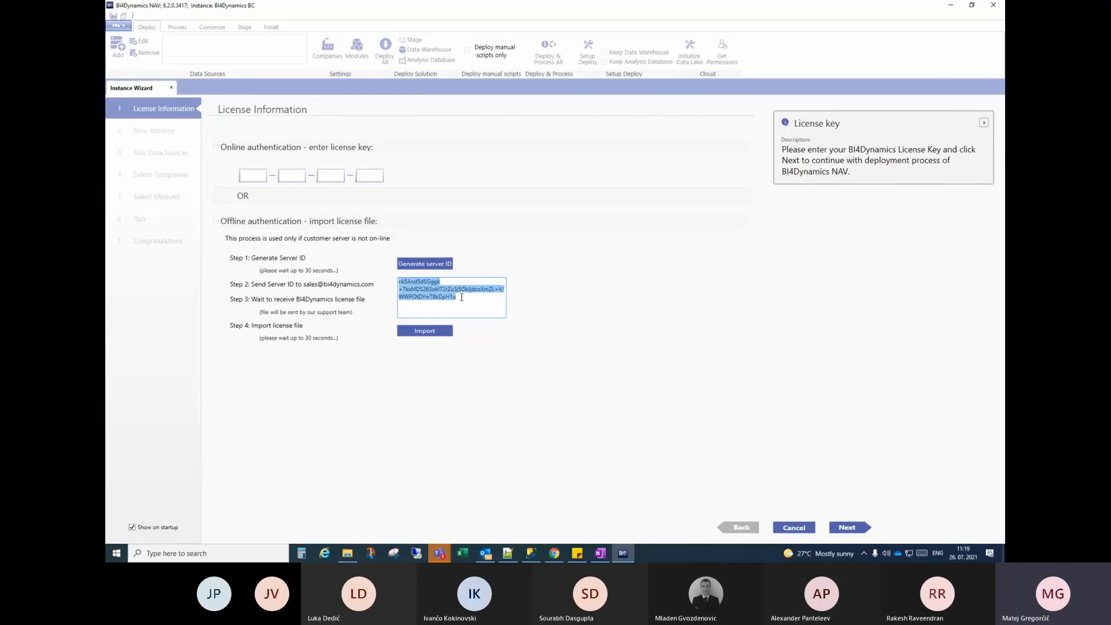
{"action": "left_click", "coordinate": [425, 331]}
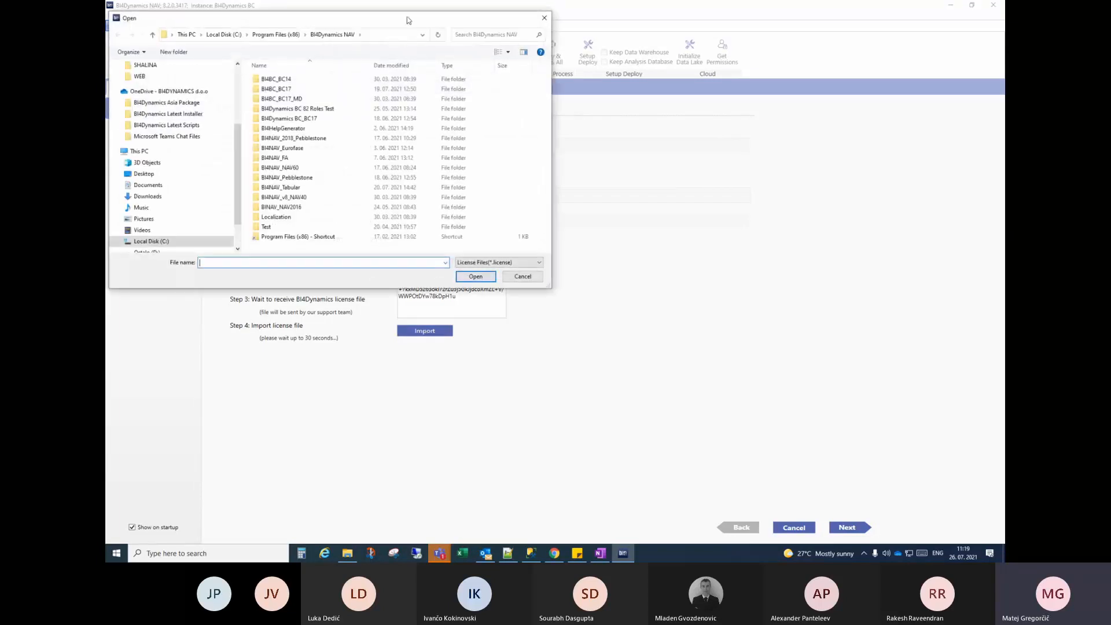
{"action": "left_click", "coordinate": [544, 18]}
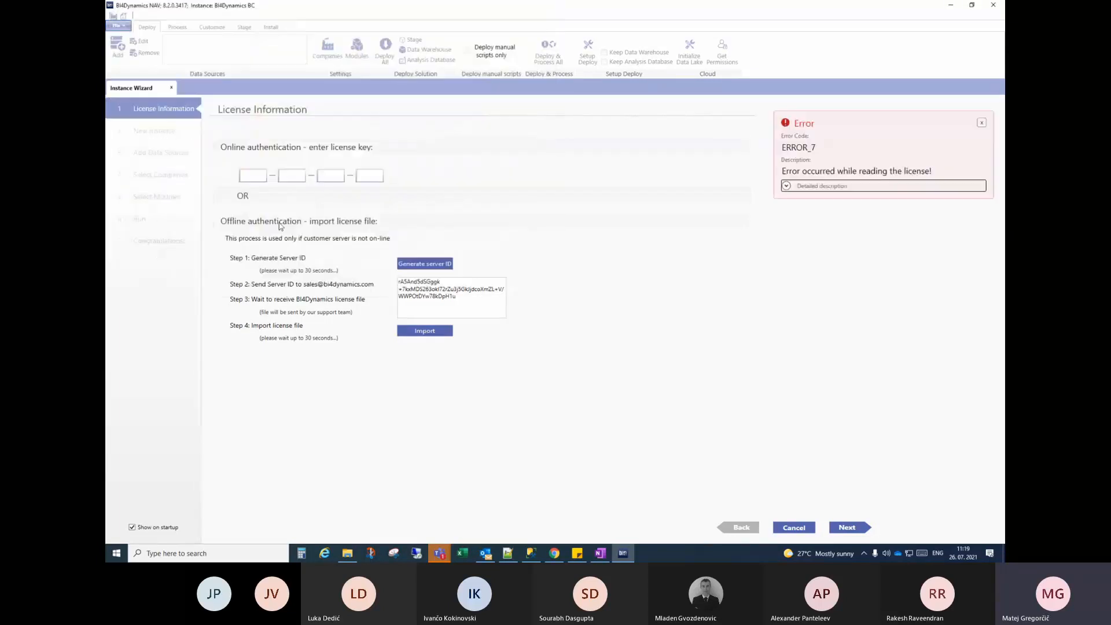
{"action": "left_click", "coordinate": [983, 123]}
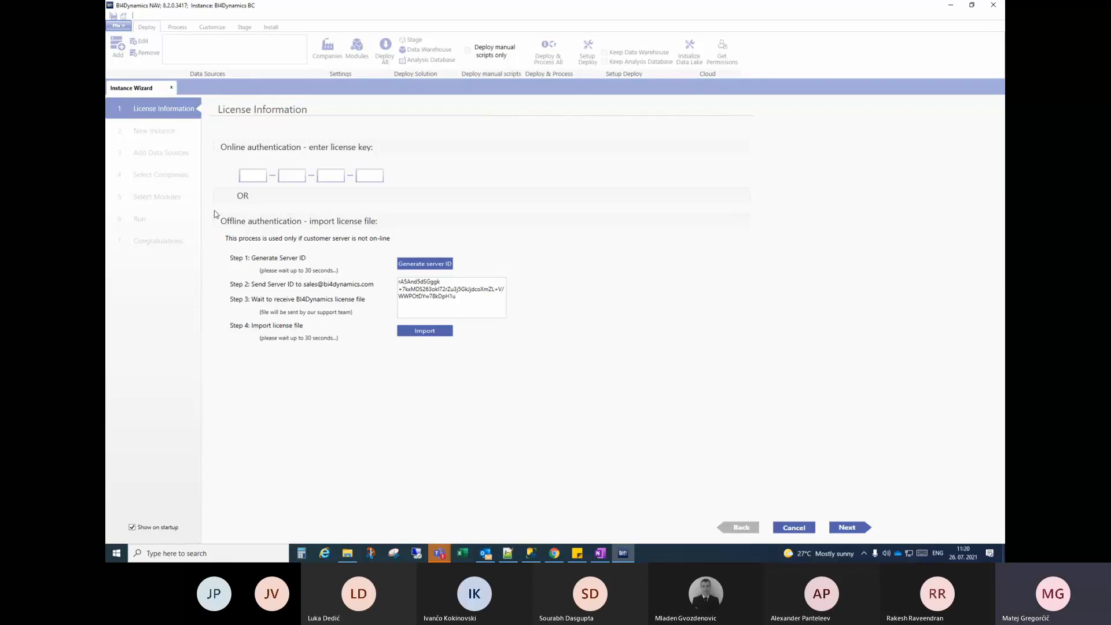
Enter the license key for online authentication and continue to the New Instance page
{"action": "left_click", "coordinate": [253, 175]}
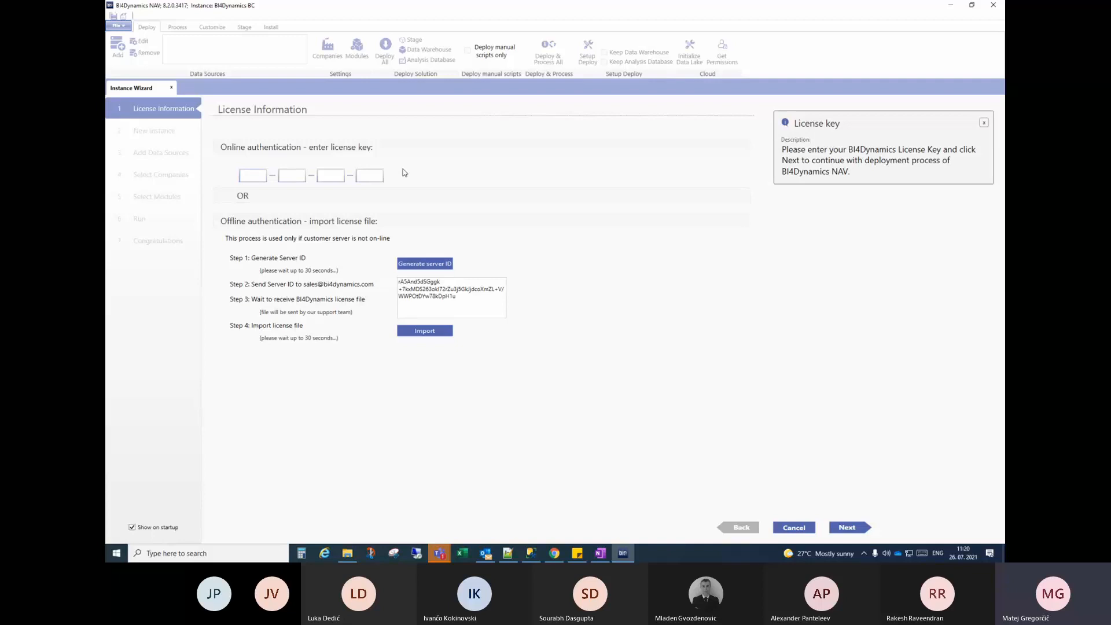
{"action": "key", "text": "ctrl+v"}
{"action": "left_click", "coordinate": [847, 528]}
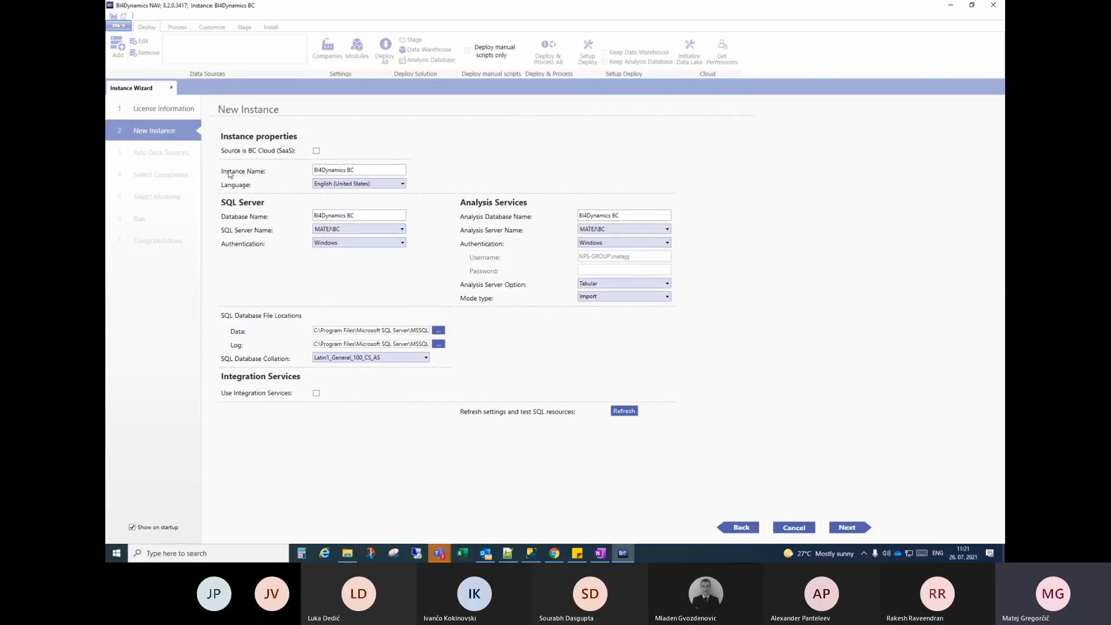
Try adding the suffix DEV to the instance name and to the SQL Server database name
{"action": "left_click", "coordinate": [359, 172]}
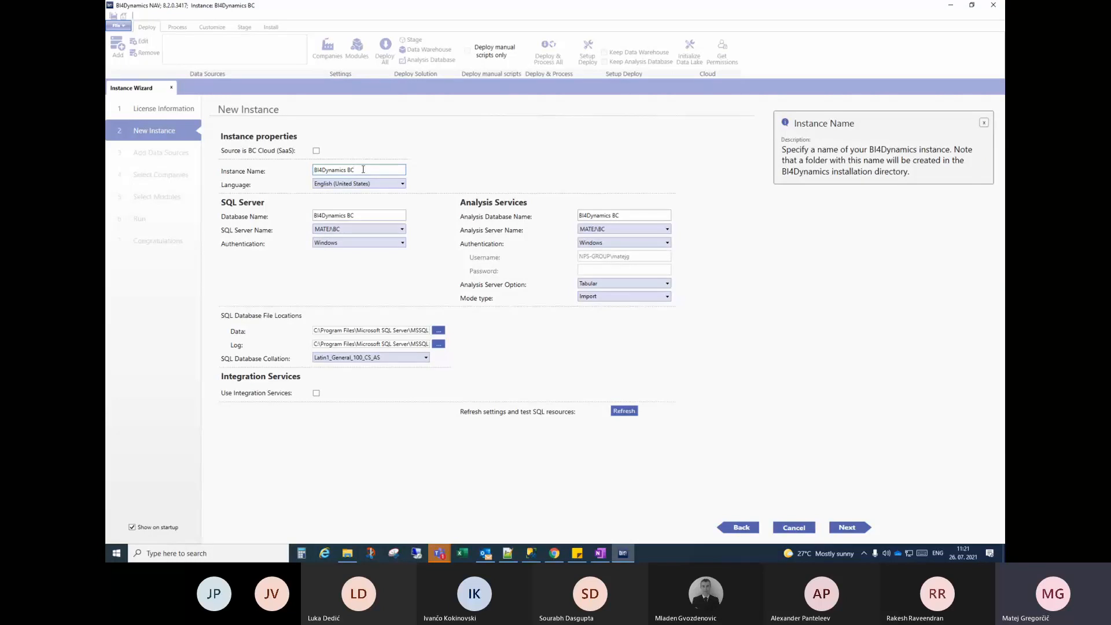
{"action": "mouse_move", "coordinate": [363, 170]}
{"action": "left_mouse_down"}
{"action": "mouse_move", "coordinate": [313, 178]}
{"action": "mouse_move", "coordinate": [362, 170]}
{"action": "left_mouse_up"}
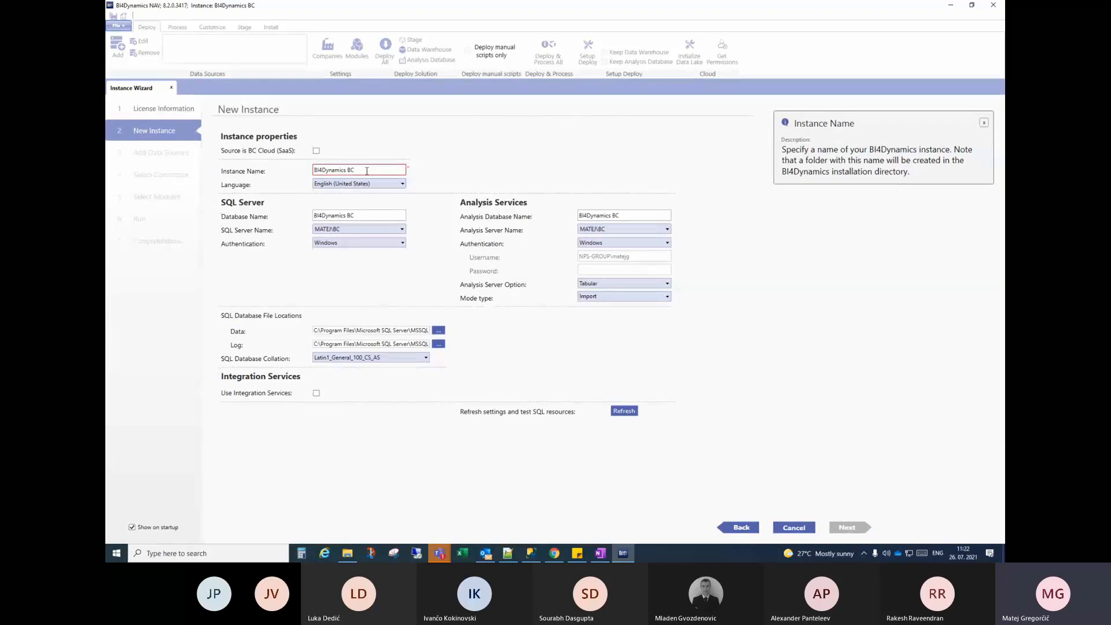
{"action": "type", "text": "P"}
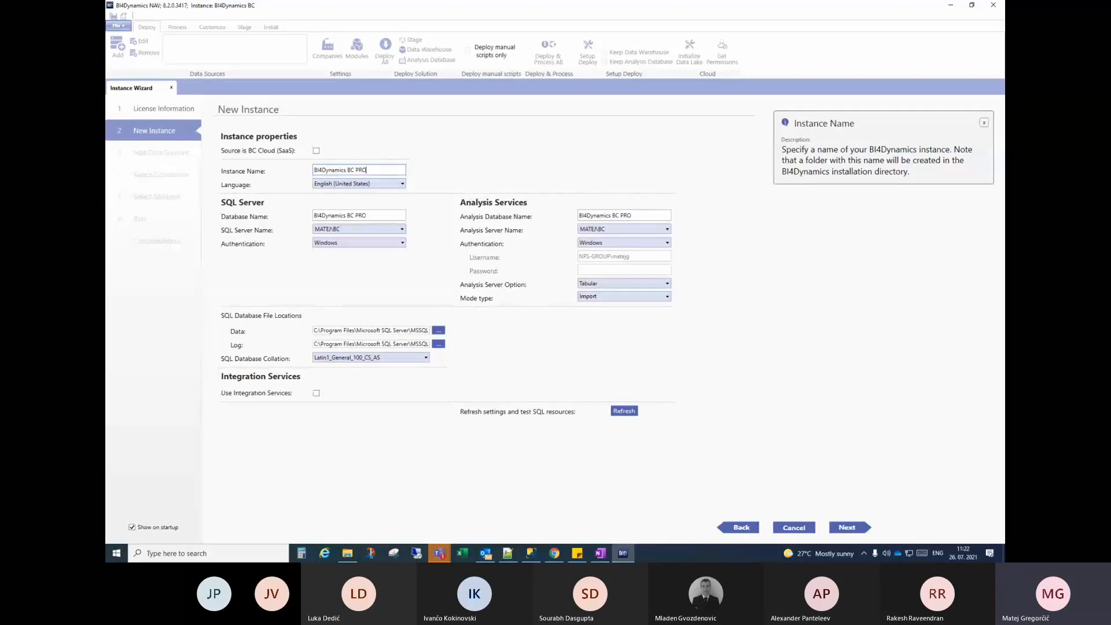
{"action": "key", "text": "BackSpace"}
{"action": "type", "text": "DEV"}
{"action": "double_click", "coordinate": [369, 215]}
{"action": "key", "text": "BackSpace"}
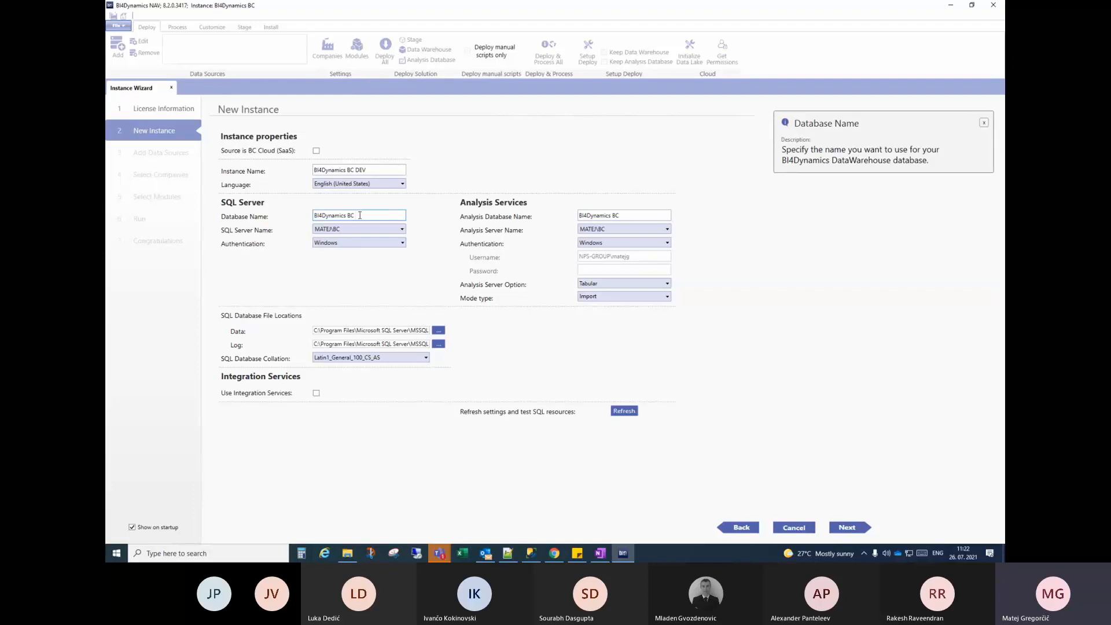
{"action": "type", "text": "DEV"}
{"action": "left_click", "coordinate": [368, 171]}
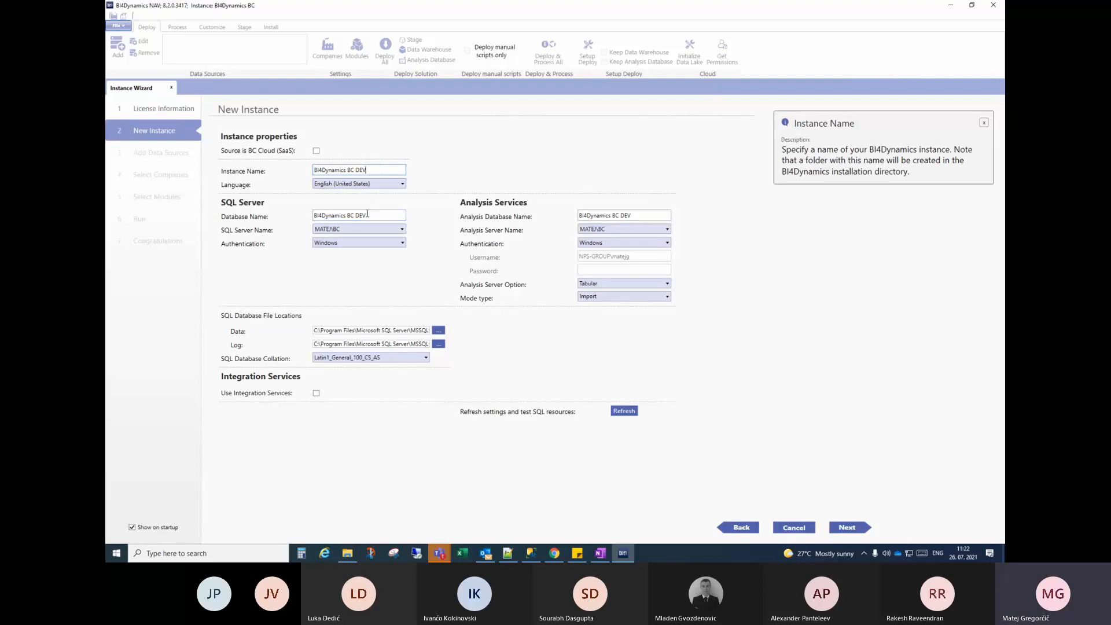
Remove the DEV suffix from the database name and the instance name, restoring BI4Dynamics BC
{"action": "left_click_drag", "start_coordinate": [368, 215], "coordinate": [355, 215]}
{"action": "key", "text": "BackSpace"}
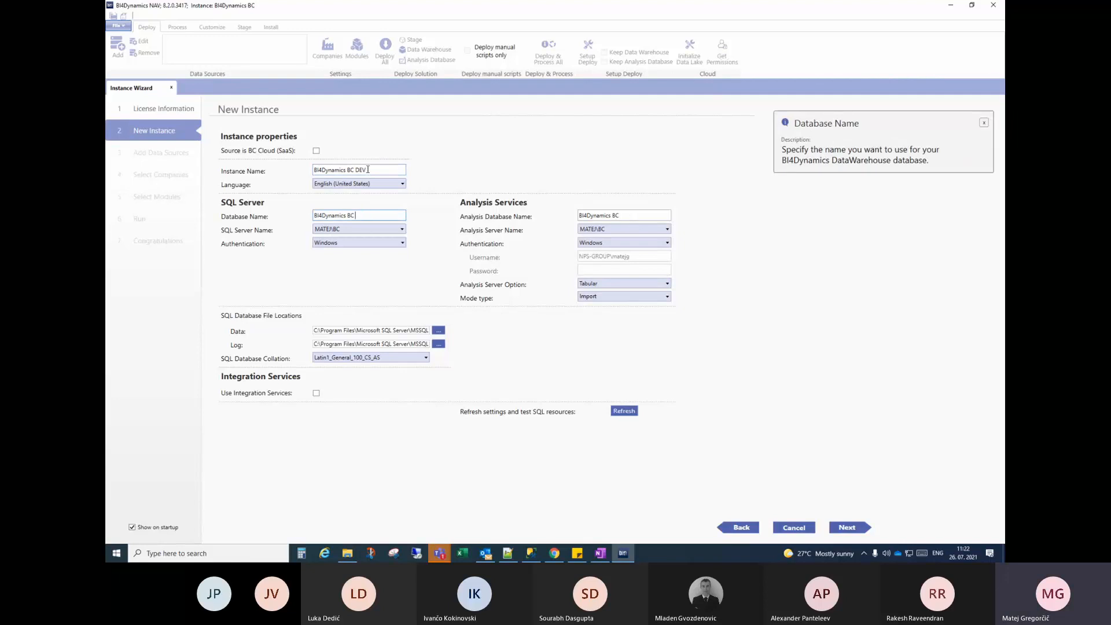
{"action": "left_click_drag", "start_coordinate": [367, 169], "coordinate": [356, 169]}
{"action": "key", "text": "BackSpace"}
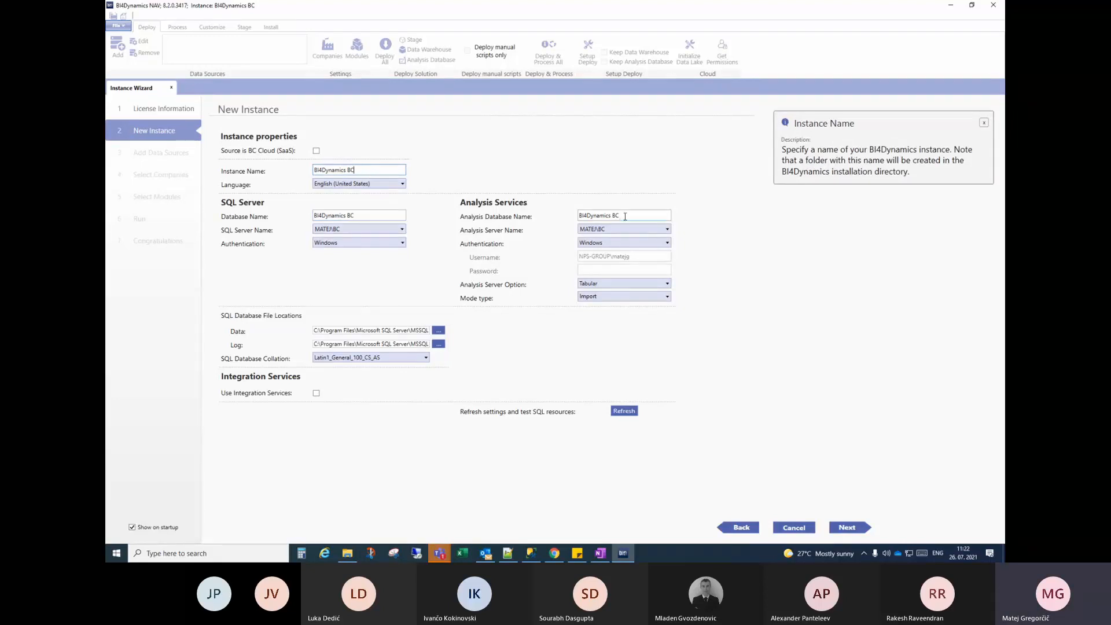
{"action": "left_click", "coordinate": [590, 215]}
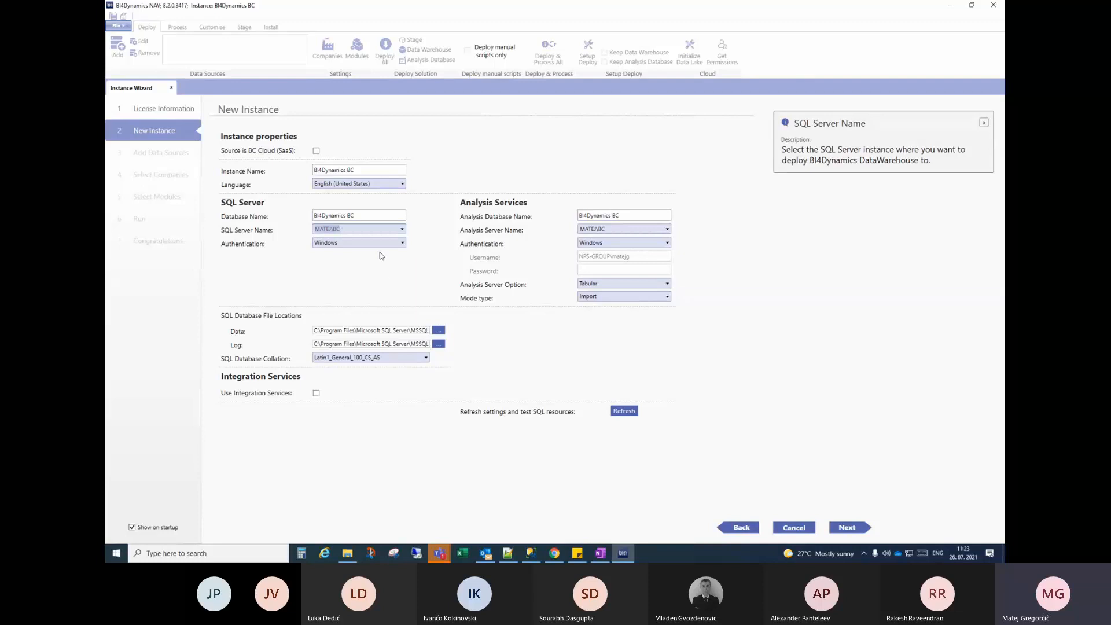
Look at the connected BC server in SQL Server Management Studio's Object Explorer and return to the instance wizard
{"action": "left_click", "coordinate": [532, 554]}
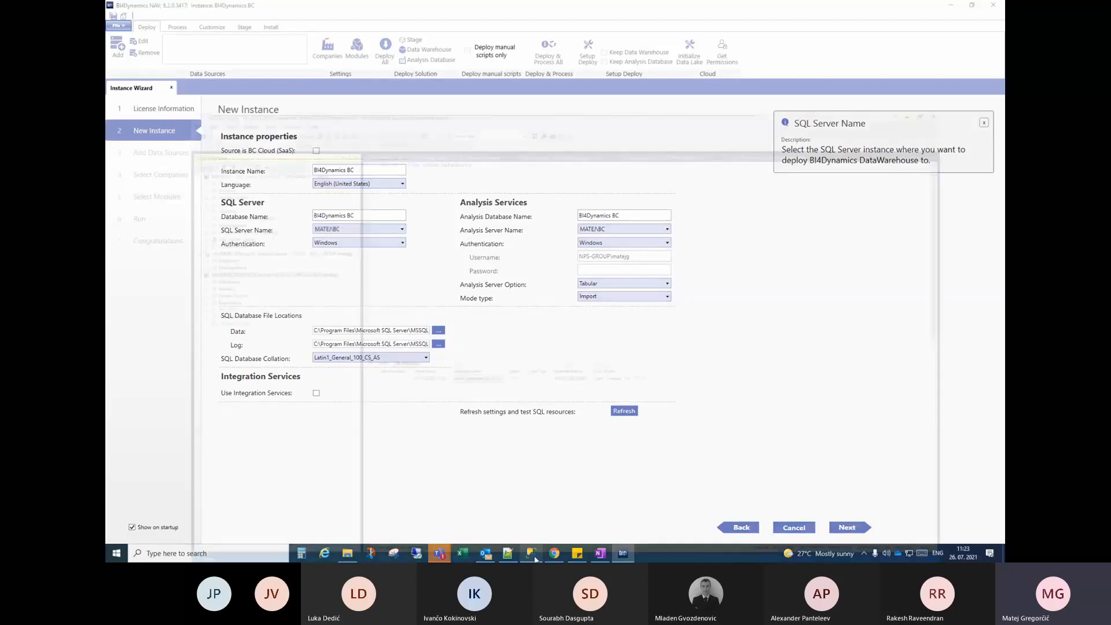
{"action": "left_click", "coordinate": [150, 80]}
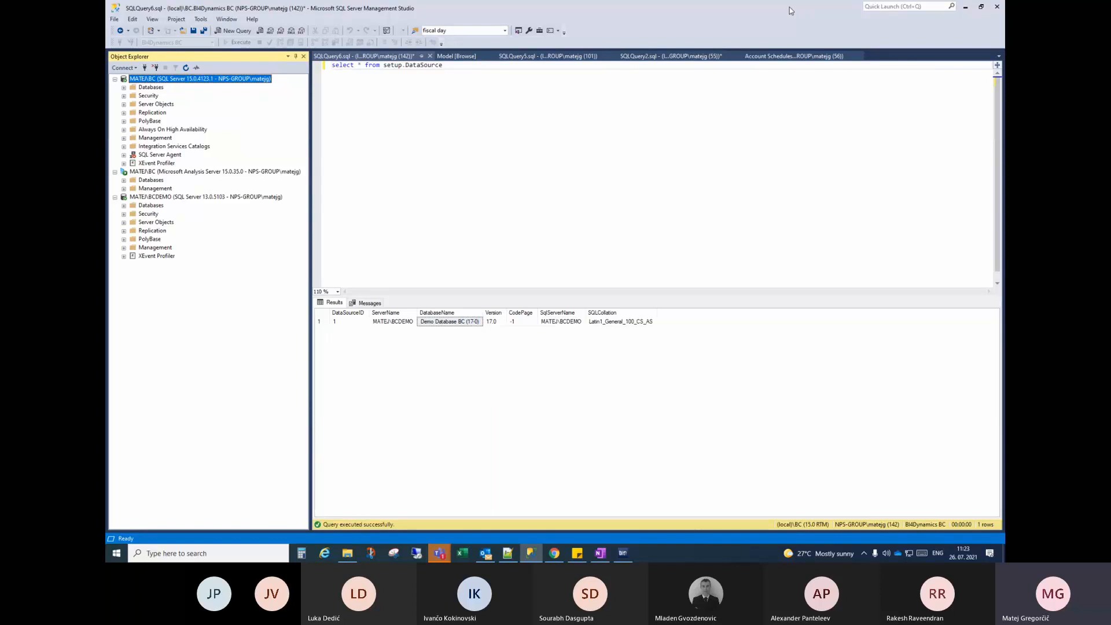
{"action": "left_click", "coordinate": [966, 12]}
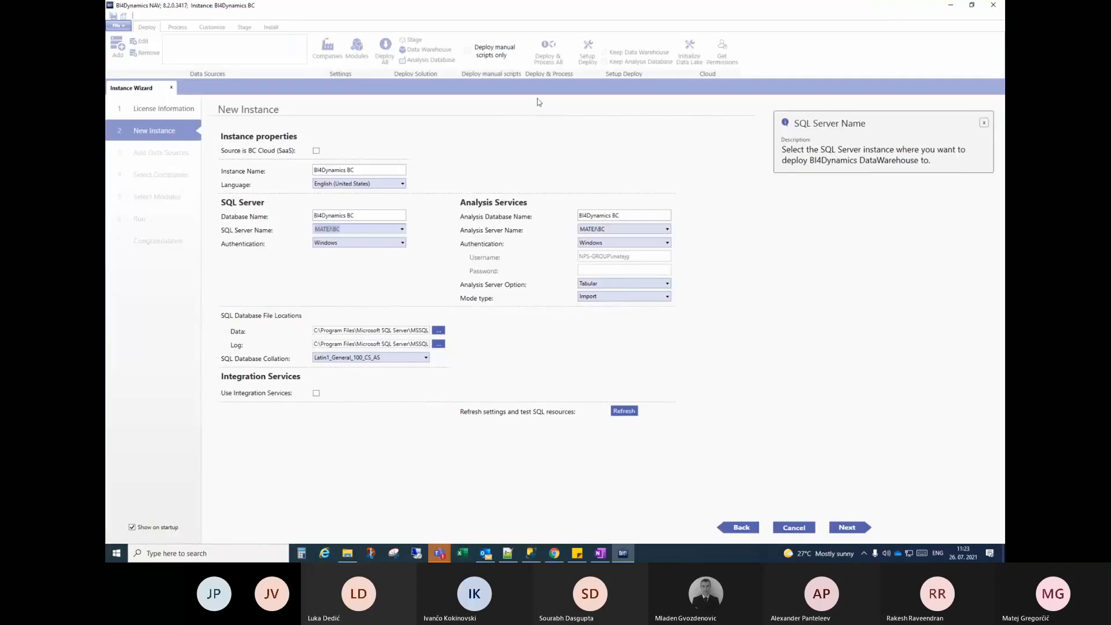
Re-enter the SQL server name of the local machine with the instance \BC
{"action": "left_click", "coordinate": [362, 216]}
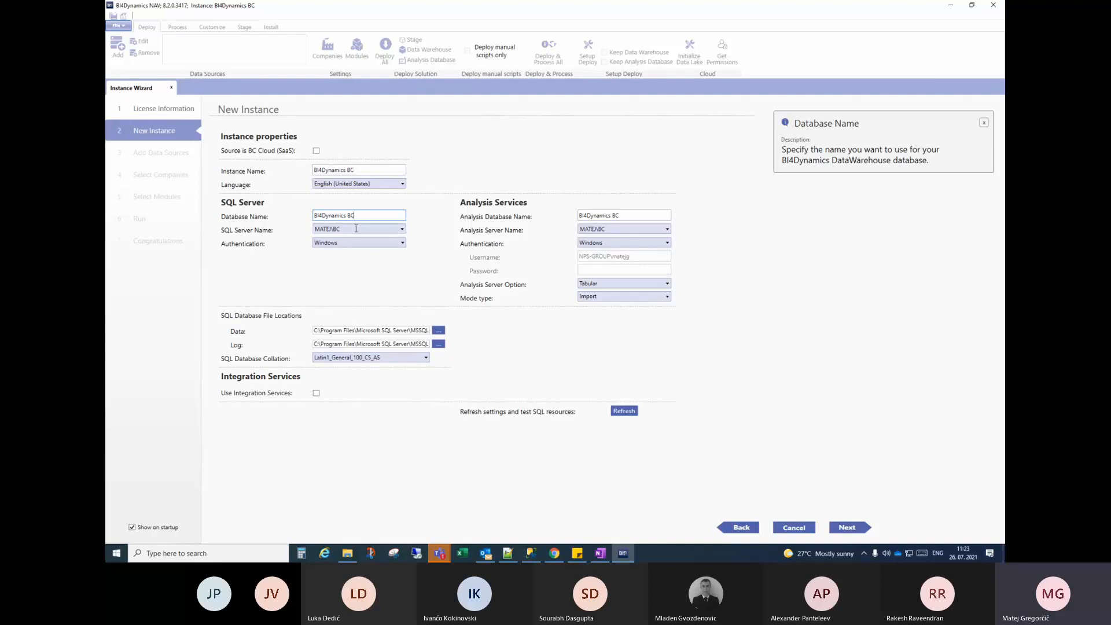
{"action": "left_click", "coordinate": [362, 229]}
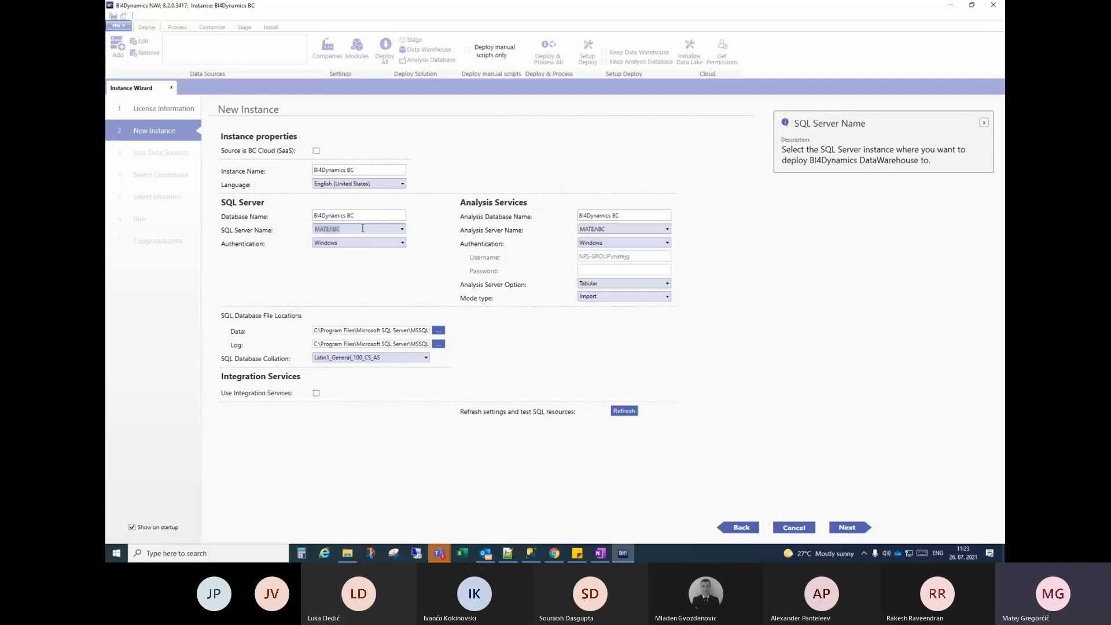
{"action": "type", "text": "MATEJ"}
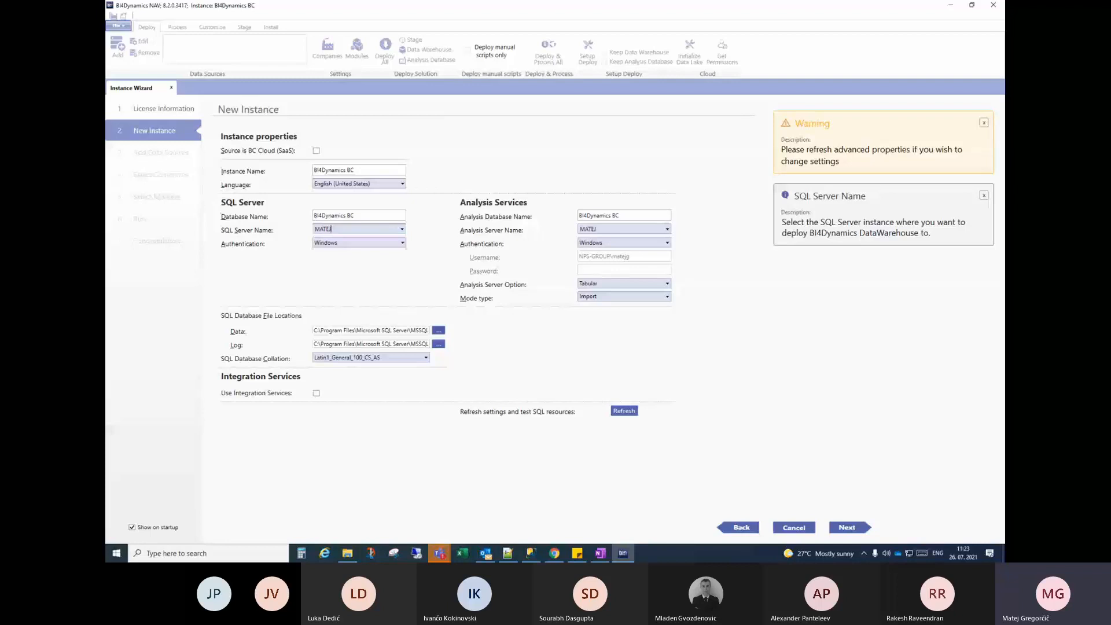
{"action": "type", "text": "\\BC"}
{"action": "left_click", "coordinate": [351, 229]}
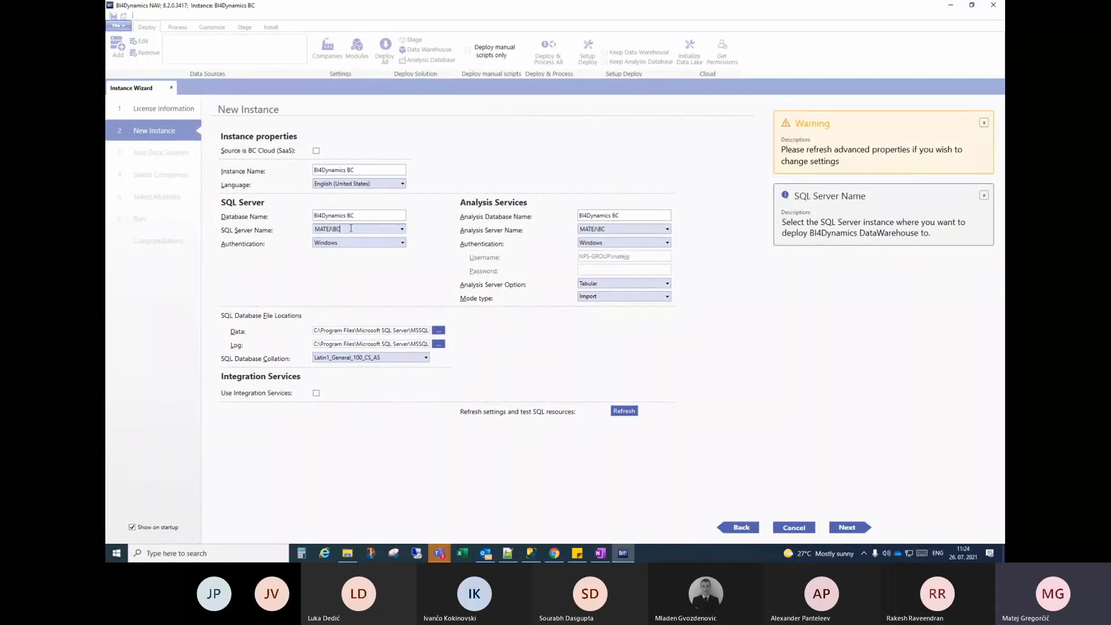
Look through the available SQL servers for the data warehouse and keep the BC instance selected
{"action": "left_click", "coordinate": [403, 230]}
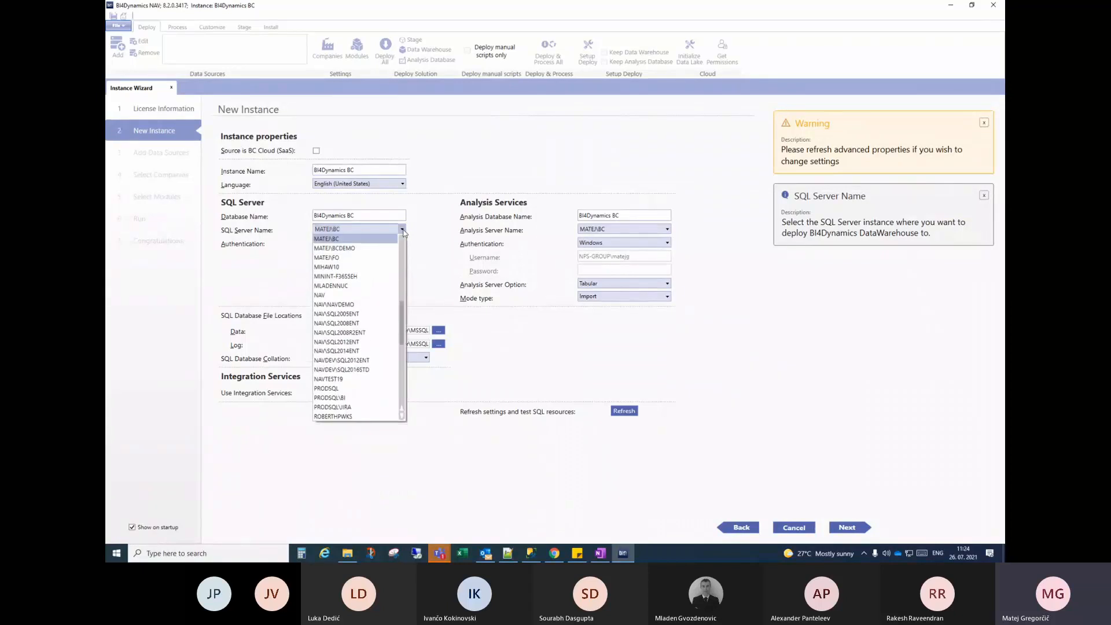
{"action": "scroll", "coordinate": [369, 272], "scroll_direction": "down", "scroll_amount": 6}
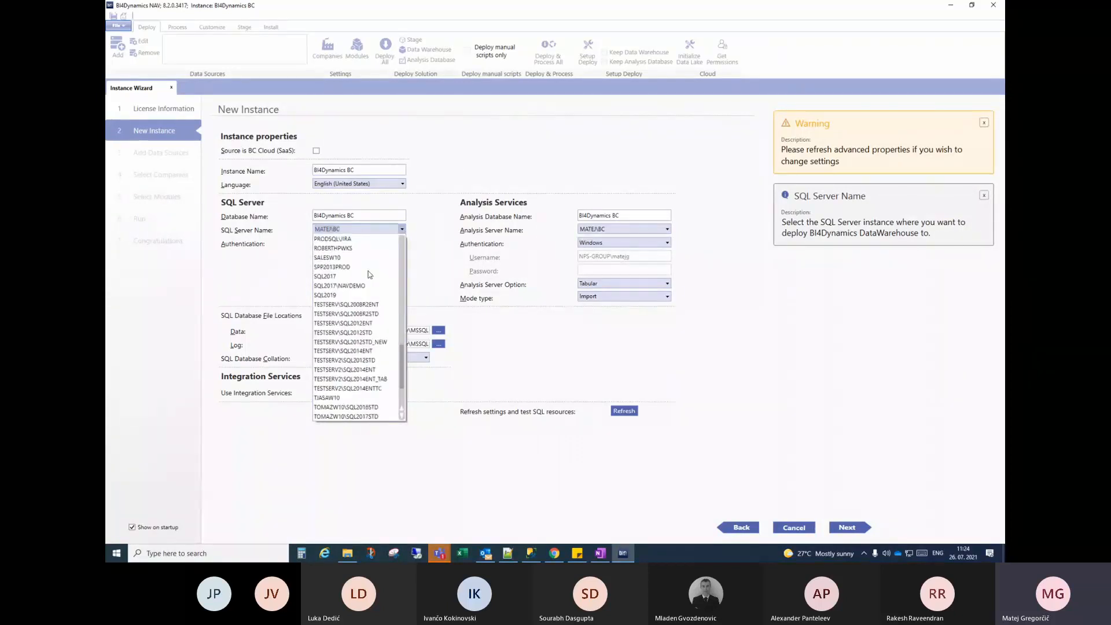
{"action": "scroll", "coordinate": [371, 284], "scroll_direction": "up", "scroll_amount": 15}
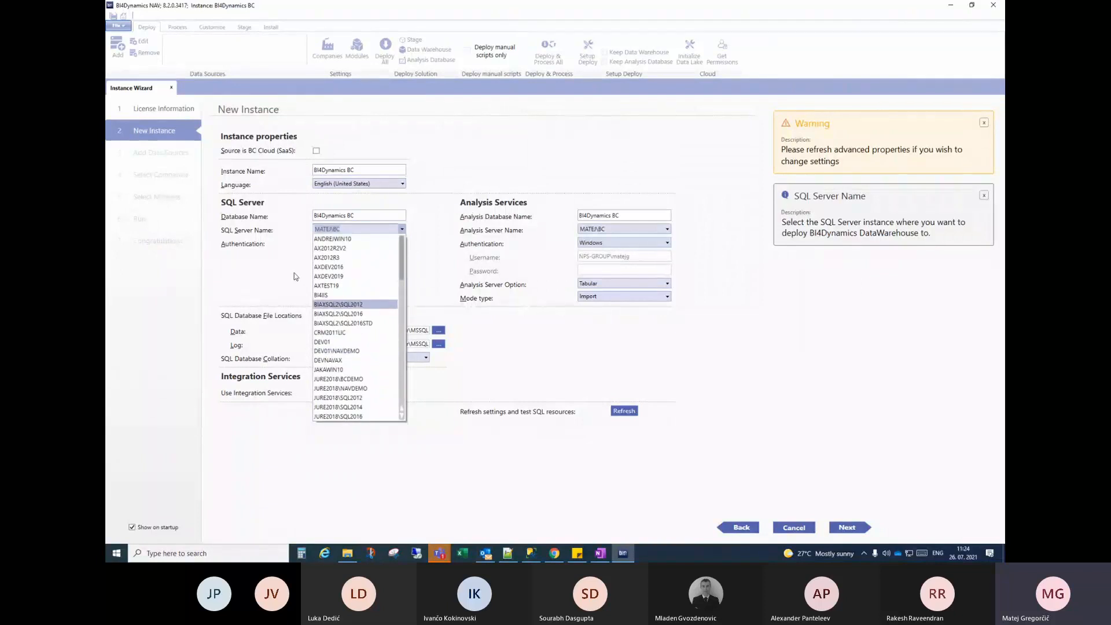
{"action": "left_click", "coordinate": [349, 230]}
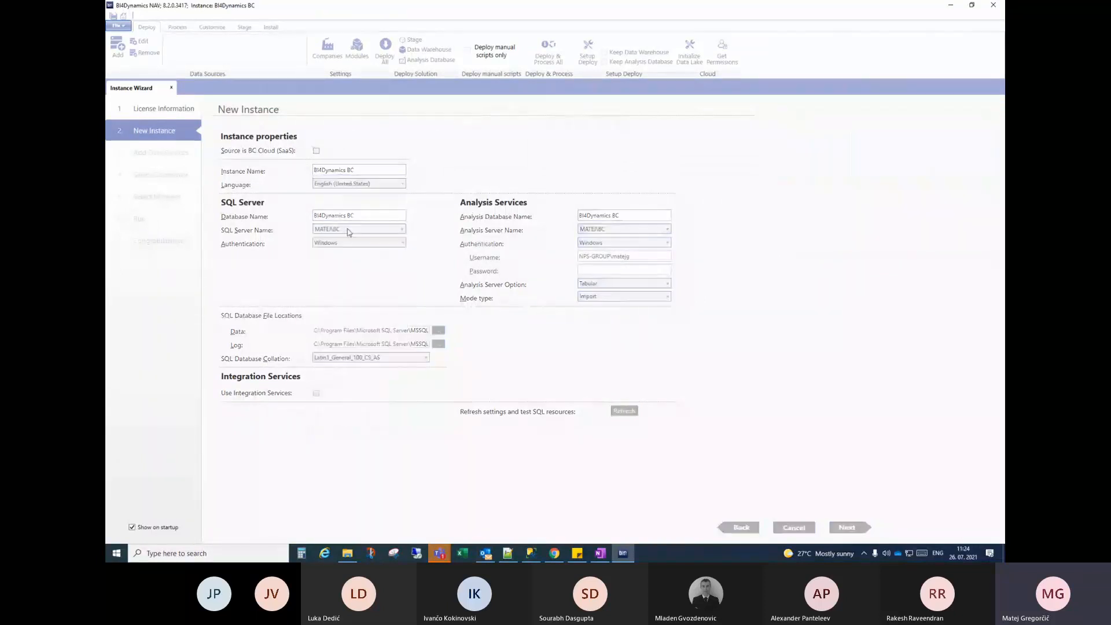
{"action": "left_click_drag", "start_coordinate": [345, 229], "coordinate": [313, 230]}
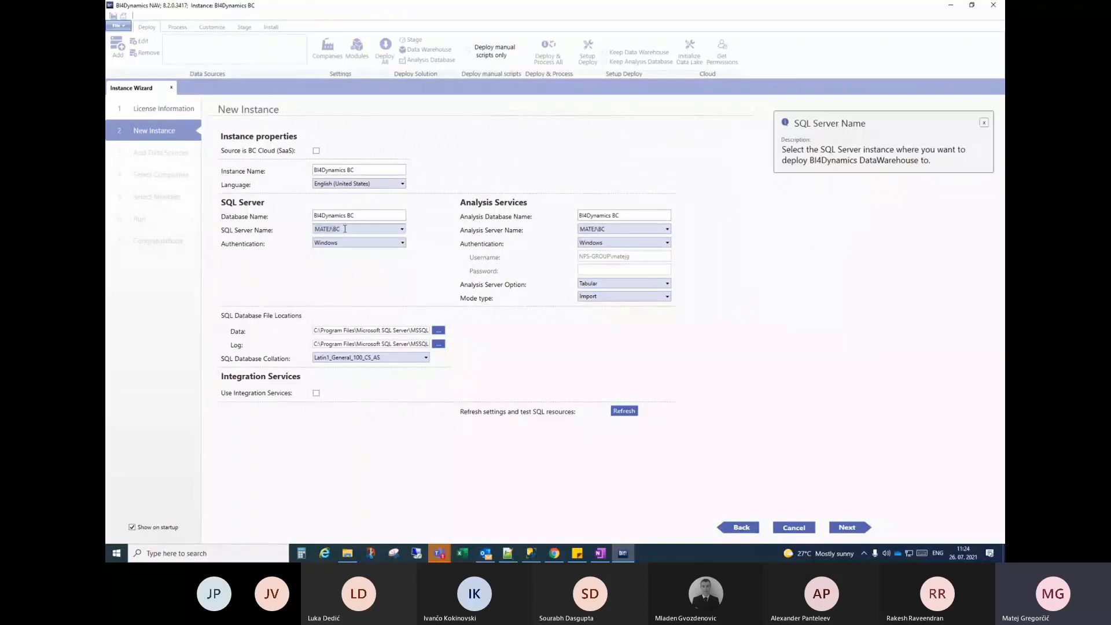
{"action": "left_click", "coordinate": [345, 230]}
Switch to Chrome, maximize its window, and open the BC&NAV Documents page on bi4dynamics.com
{"action": "left_click", "coordinate": [555, 552]}
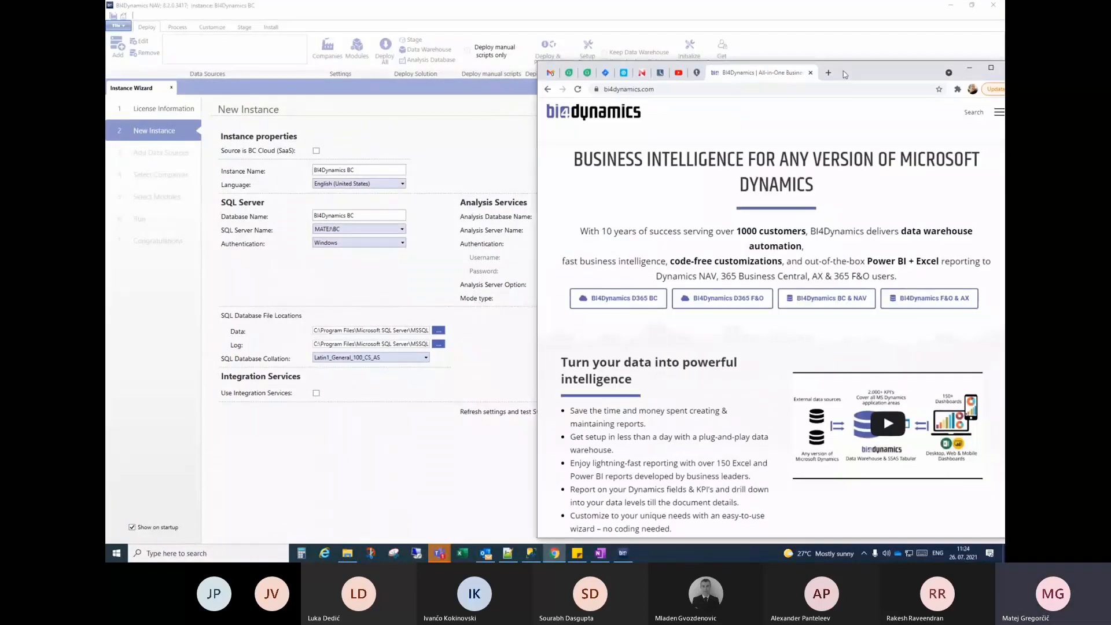
{"action": "left_click_drag", "start_coordinate": [843, 71], "coordinate": [570, 60]}
{"action": "double_click", "coordinate": [629, 64]}
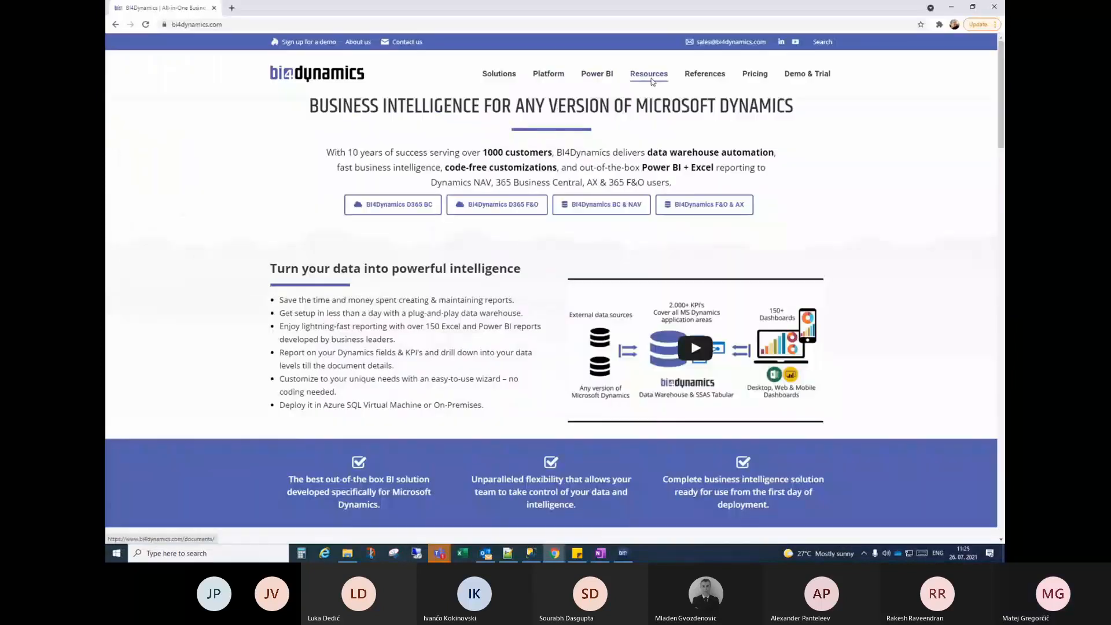
{"action": "mouse_move", "coordinate": [652, 79]}
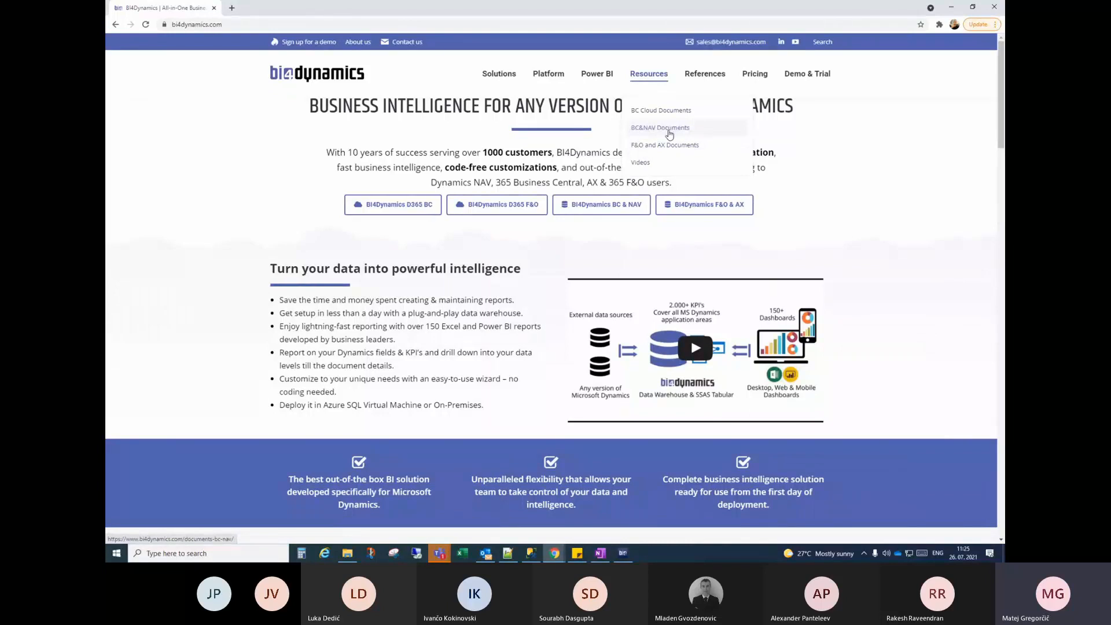
{"action": "left_click", "coordinate": [670, 129]}
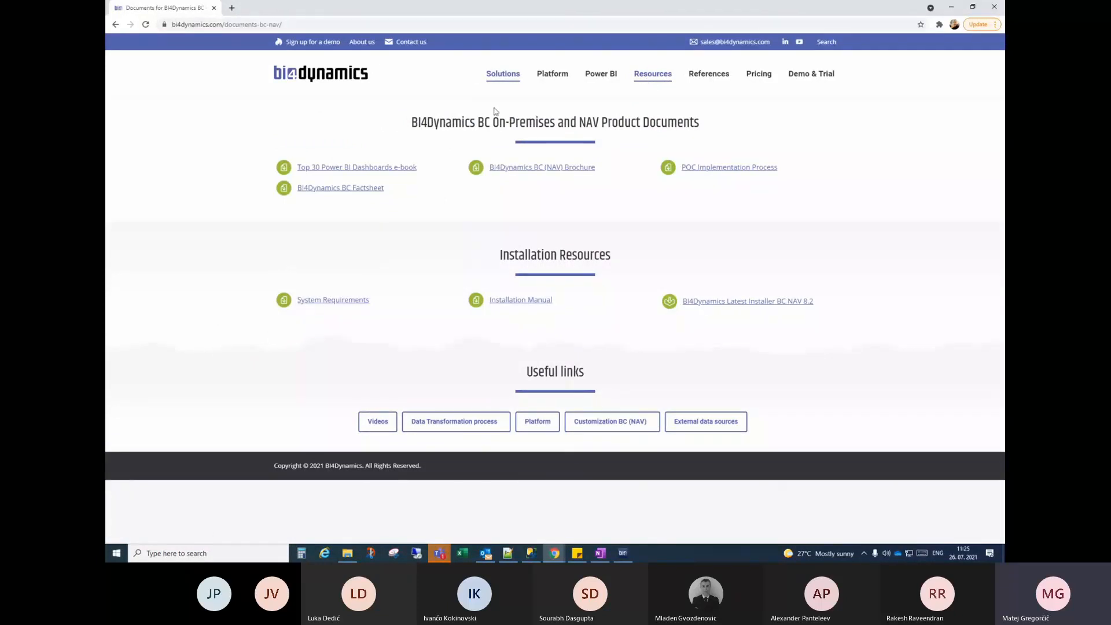
Open the Installation Manual and the System Requirements from Installation Resources in new browser tabs
{"action": "left_click_drag", "start_coordinate": [501, 255], "coordinate": [597, 256]}
{"action": "left_click", "coordinate": [597, 256]}
{"action": "left_click", "coordinate": [532, 302], "text": "ctrl"}
{"action": "left_click", "coordinate": [334, 301], "text": "ctrl"}
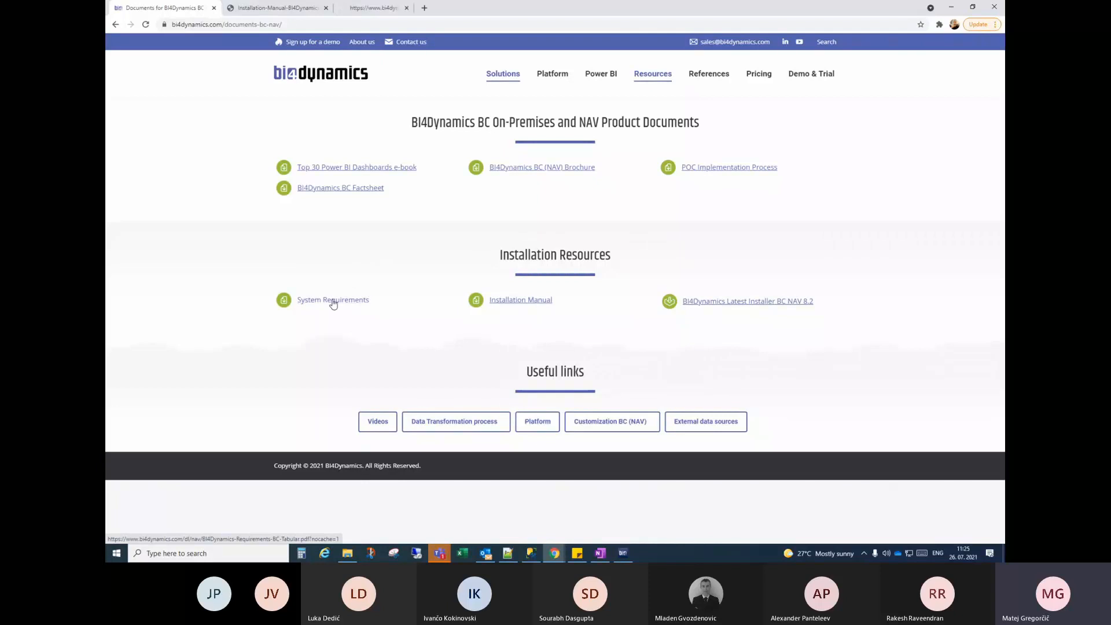
Open the BI4Dynamics BC Installation Requirements PDF and go through the table of contents and introduction to the Permissions section on page 4
{"action": "left_click", "coordinate": [387, 9]}
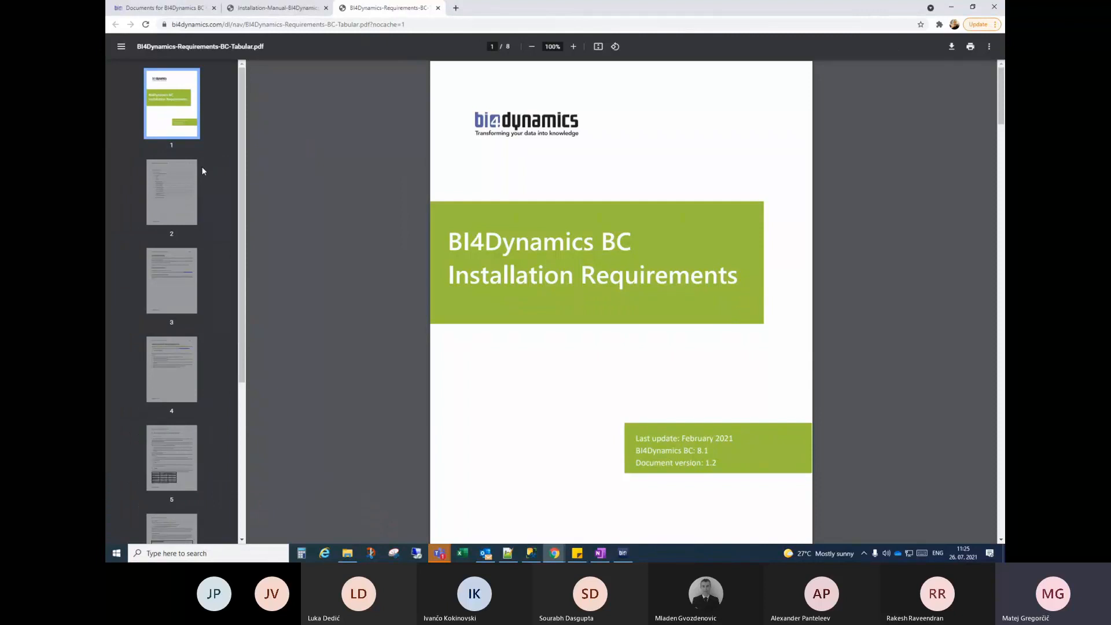
{"action": "left_click", "coordinate": [191, 182]}
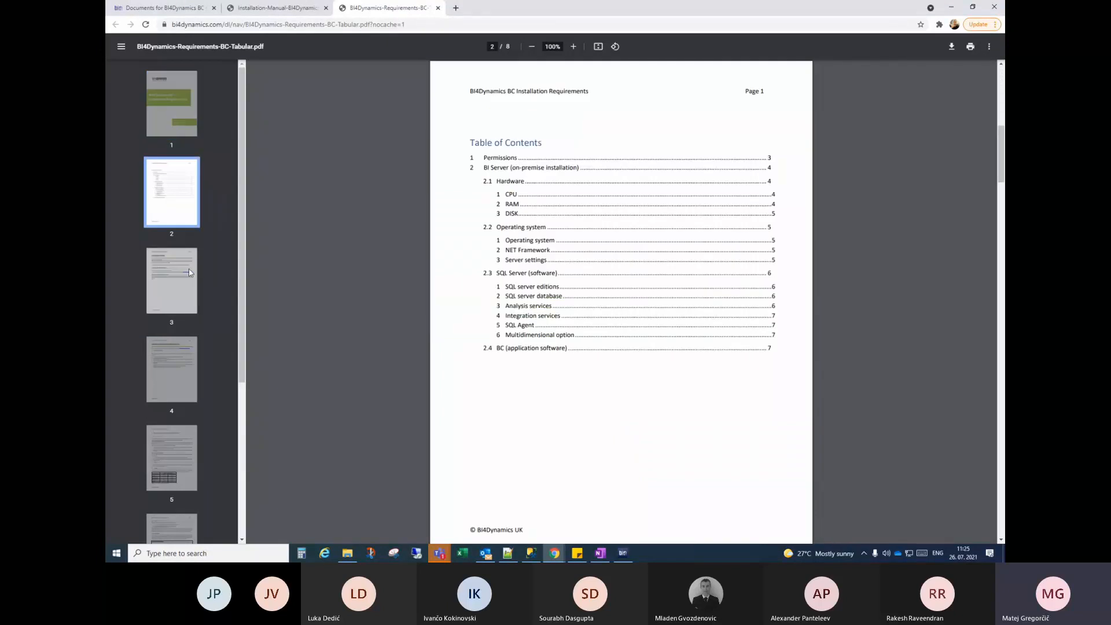
{"action": "left_click", "coordinate": [190, 272]}
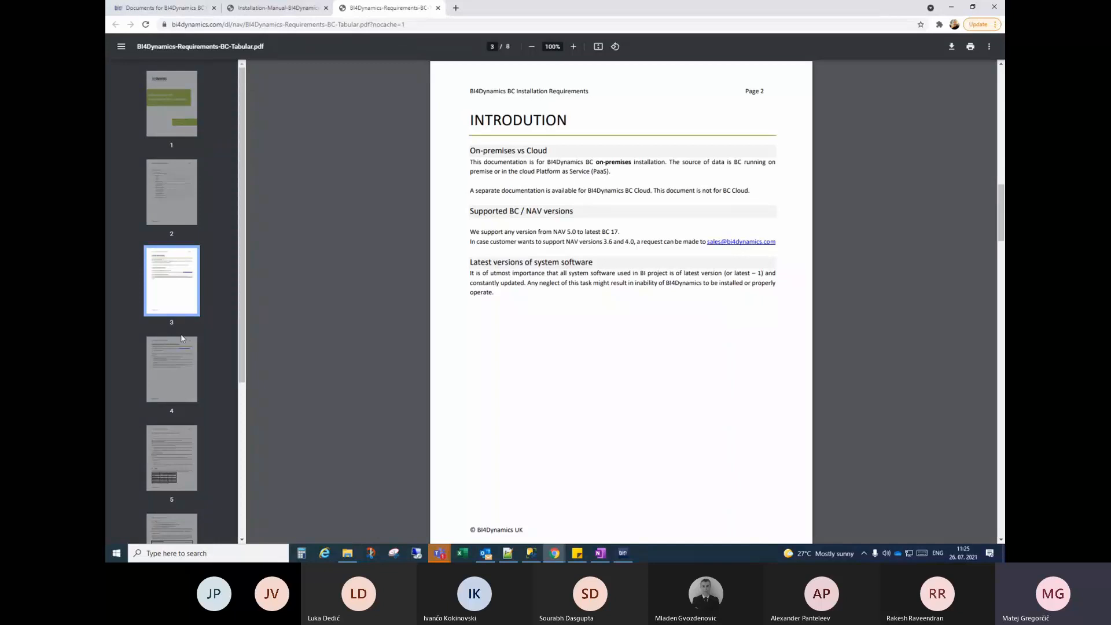
{"action": "left_click", "coordinate": [184, 362]}
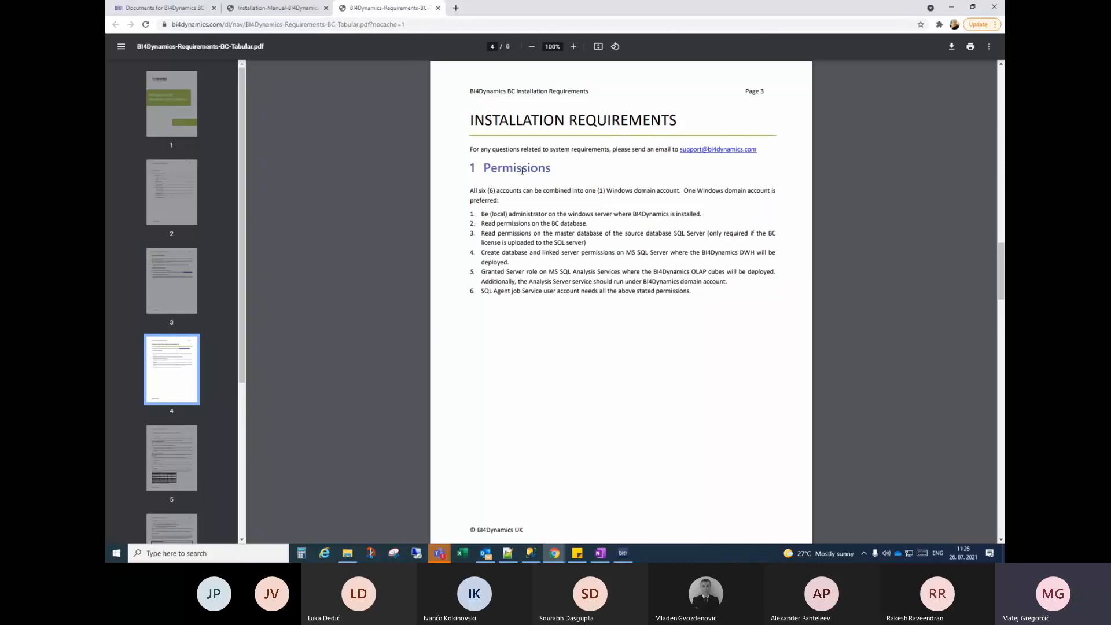
Examine the Permissions list for the local administrator requirement and the read permissions on the BC database
{"action": "double_click", "coordinate": [522, 169]}
{"action": "left_click", "coordinate": [565, 174]}
{"action": "left_click_drag", "start_coordinate": [487, 214], "coordinate": [593, 214]}
{"action": "left_click", "coordinate": [597, 215]}
{"action": "left_click_drag", "start_coordinate": [492, 223], "coordinate": [589, 224]}
{"action": "left_click", "coordinate": [589, 224]}
{"action": "left_click_drag", "start_coordinate": [483, 223], "coordinate": [519, 223]}
{"action": "left_click", "coordinate": [519, 224]}
Switch to SQL Server Management Studio, check the BC Analysis Server connection, and return to the requirements document
{"action": "left_click", "coordinate": [537, 556]}
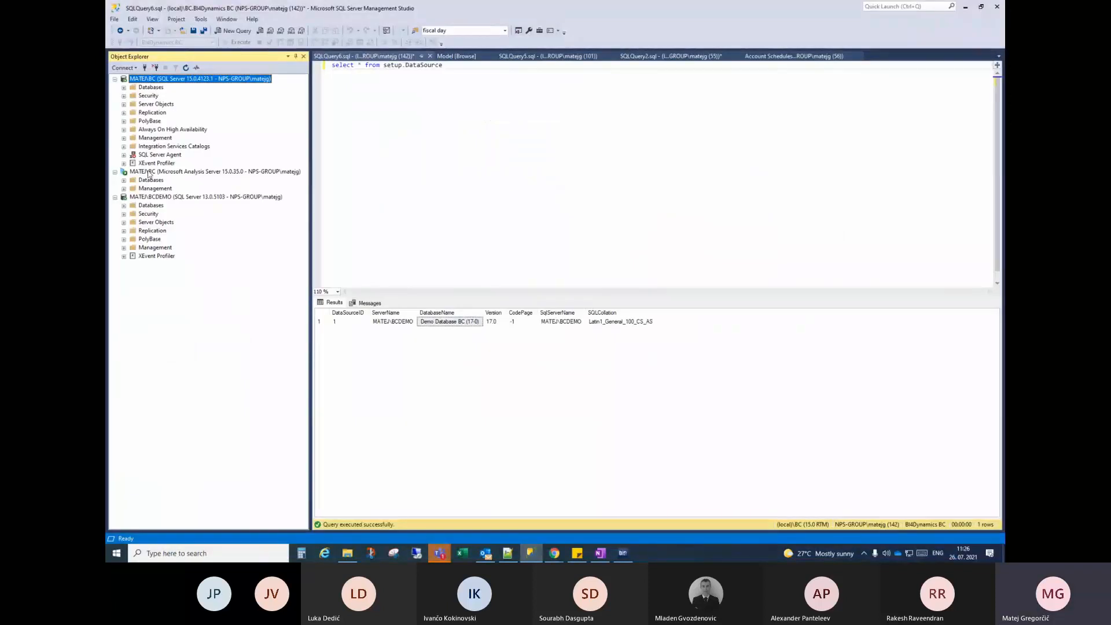
{"action": "left_click", "coordinate": [149, 172]}
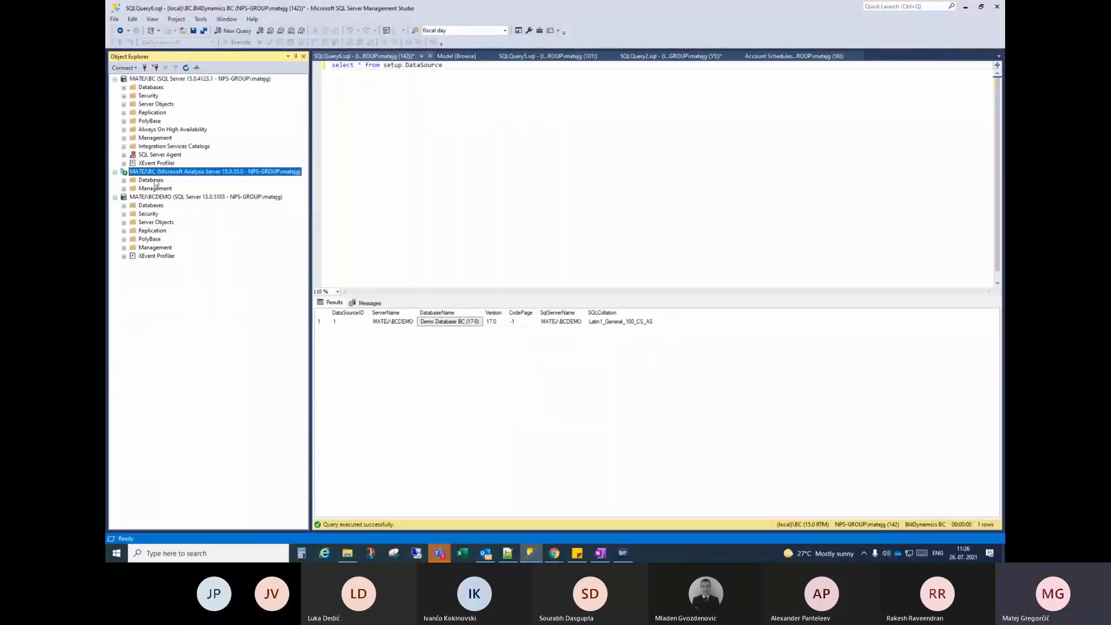
{"action": "left_click", "coordinate": [964, 7]}
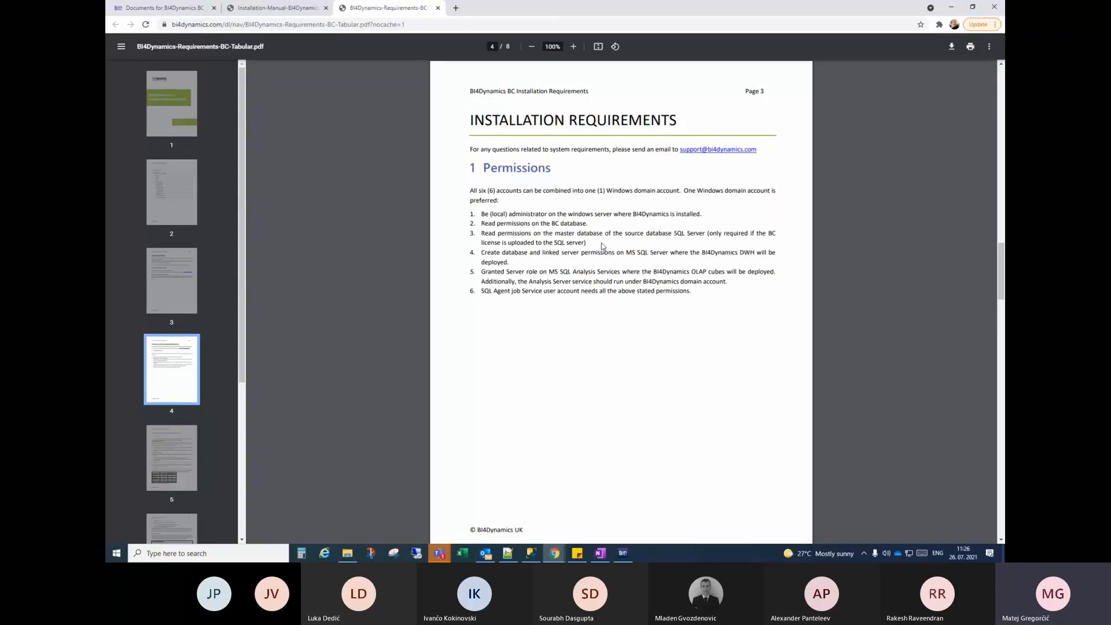
Examine the permissions for creating the data warehouse, deploying to Analysis Services, and running the SQL Agent job
{"action": "left_click_drag", "start_coordinate": [584, 254], "coordinate": [654, 255]}
{"action": "left_click", "coordinate": [542, 279]}
{"action": "left_click_drag", "start_coordinate": [550, 272], "coordinate": [622, 270]}
{"action": "left_click", "coordinate": [621, 270]}
{"action": "left_click_drag", "start_coordinate": [481, 291], "coordinate": [481, 214]}
{"action": "left_click", "coordinate": [508, 295]}
Search Windows for "services", open the Services console, and move its window over the requirements document
{"action": "left_click", "coordinate": [117, 556]}
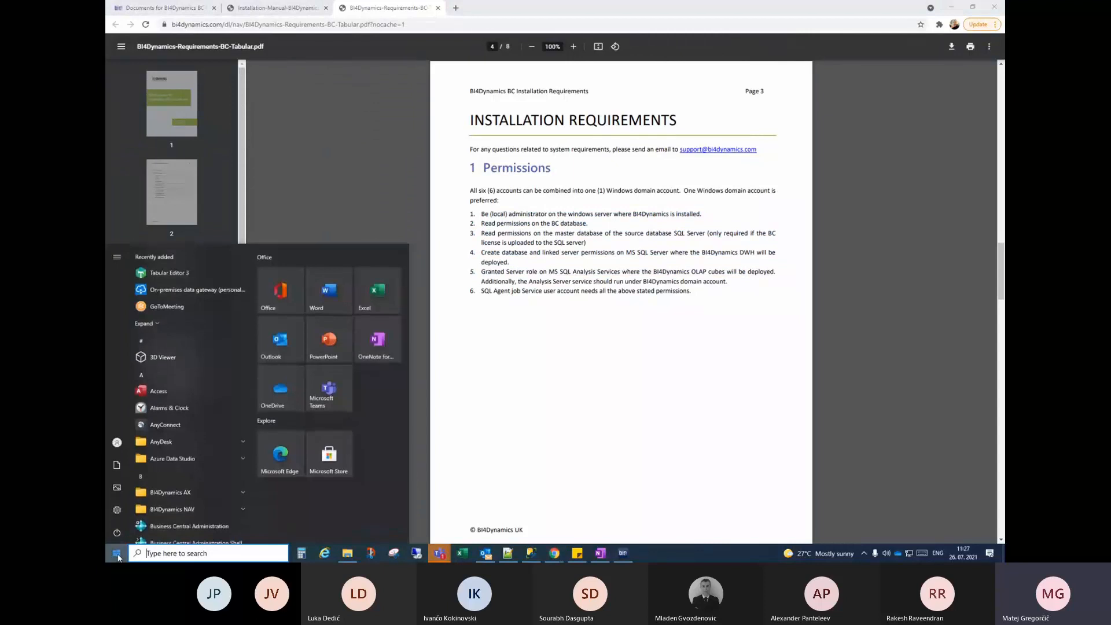
{"action": "type", "text": "se"}
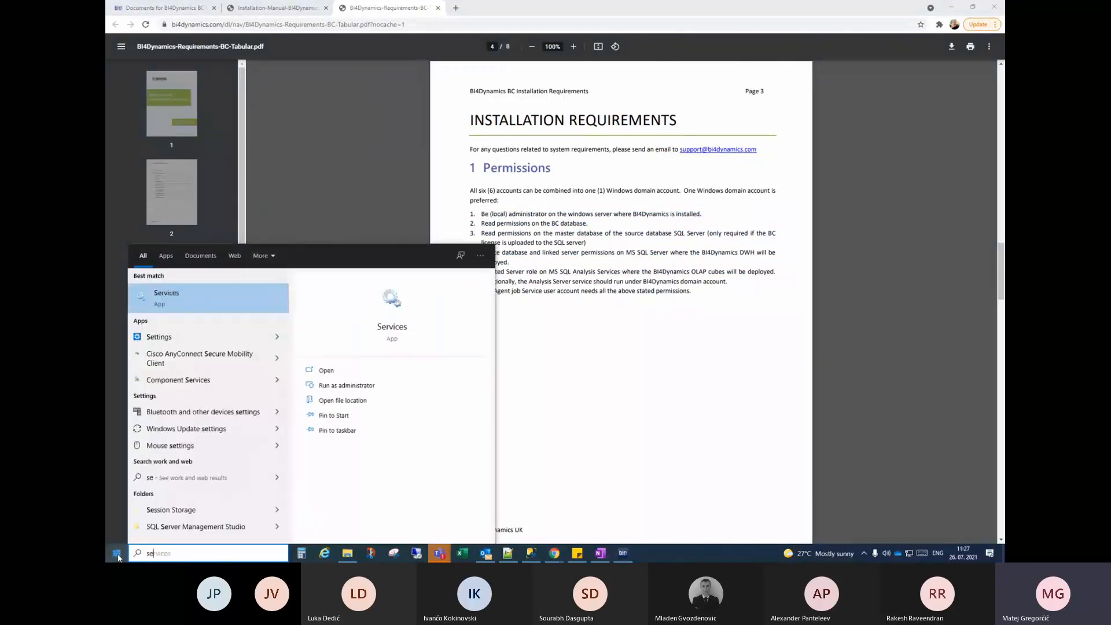
{"action": "type", "text": "rvices"}
{"action": "key", "text": "Return"}
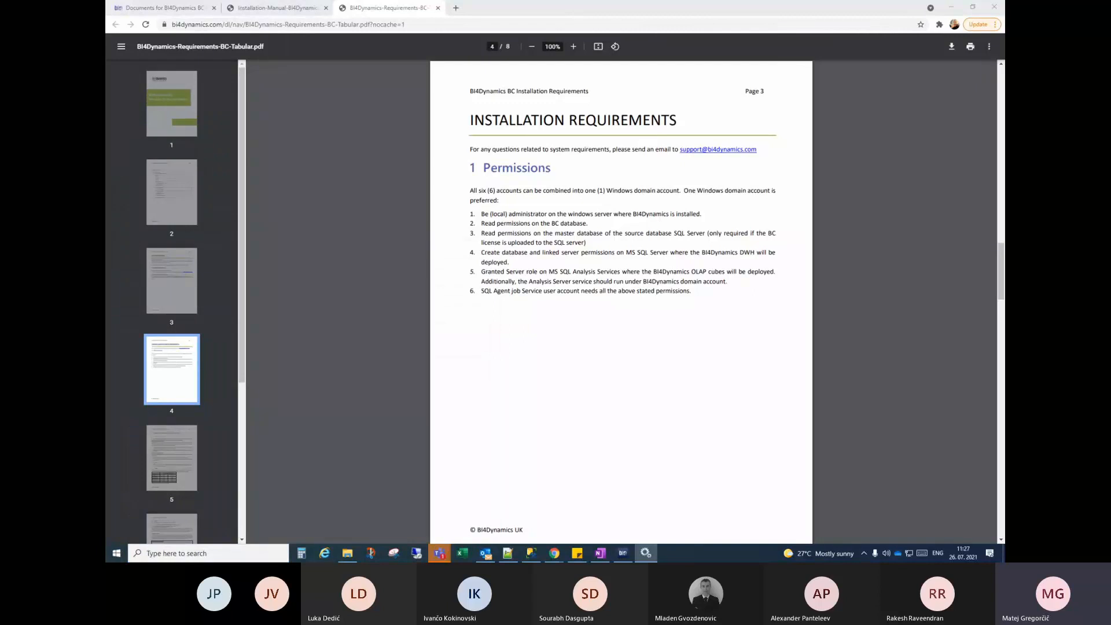
{"action": "left_click_drag", "start_coordinate": [1002, 54], "coordinate": [496, 136]}
Find the SQL Server Agent (BC) service, check its log-on account, and minimize the Services window
{"action": "left_click", "coordinate": [405, 315]}
{"action": "key", "text": "s"}
{"action": "scroll", "coordinate": [422, 284], "scroll_direction": "down", "scroll_amount": 15}
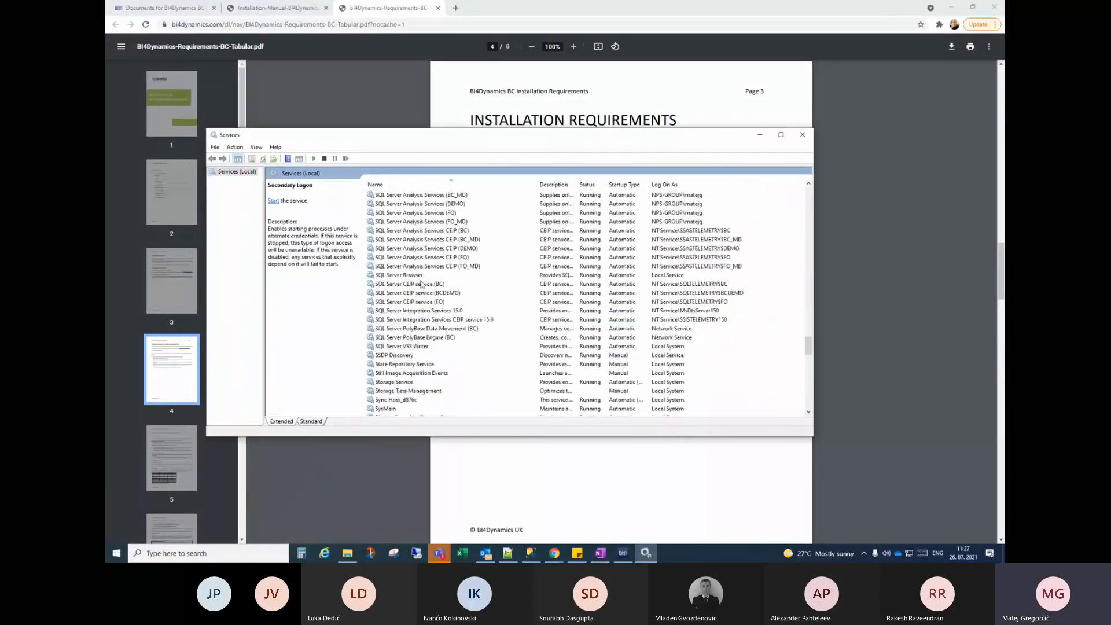
{"action": "scroll", "coordinate": [431, 272], "scroll_direction": "up", "scroll_amount": 2}
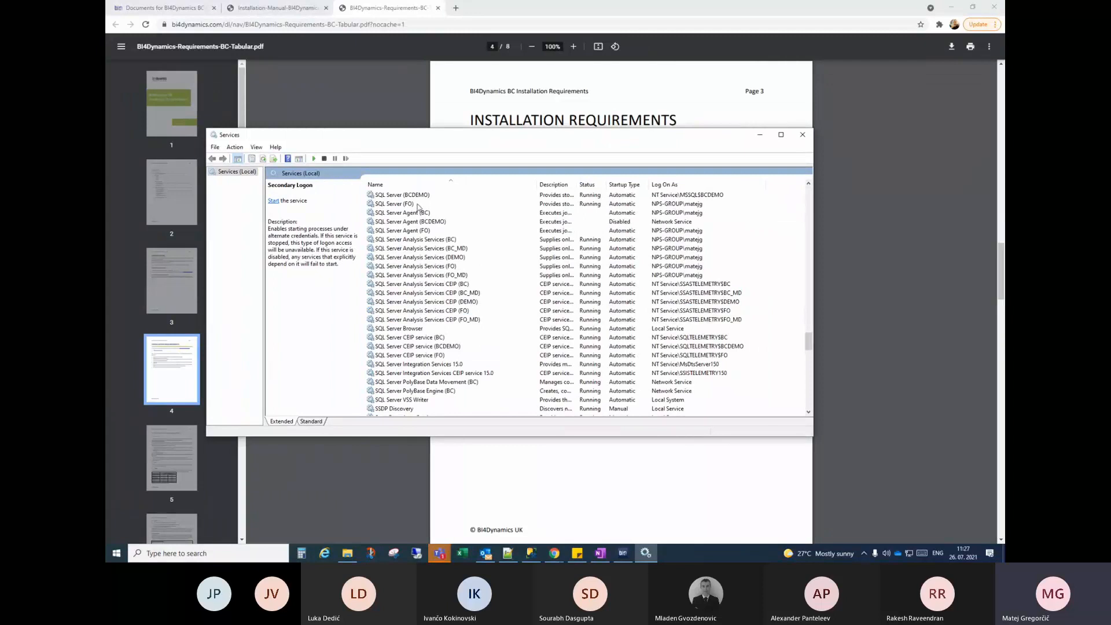
{"action": "left_click", "coordinate": [408, 219]}
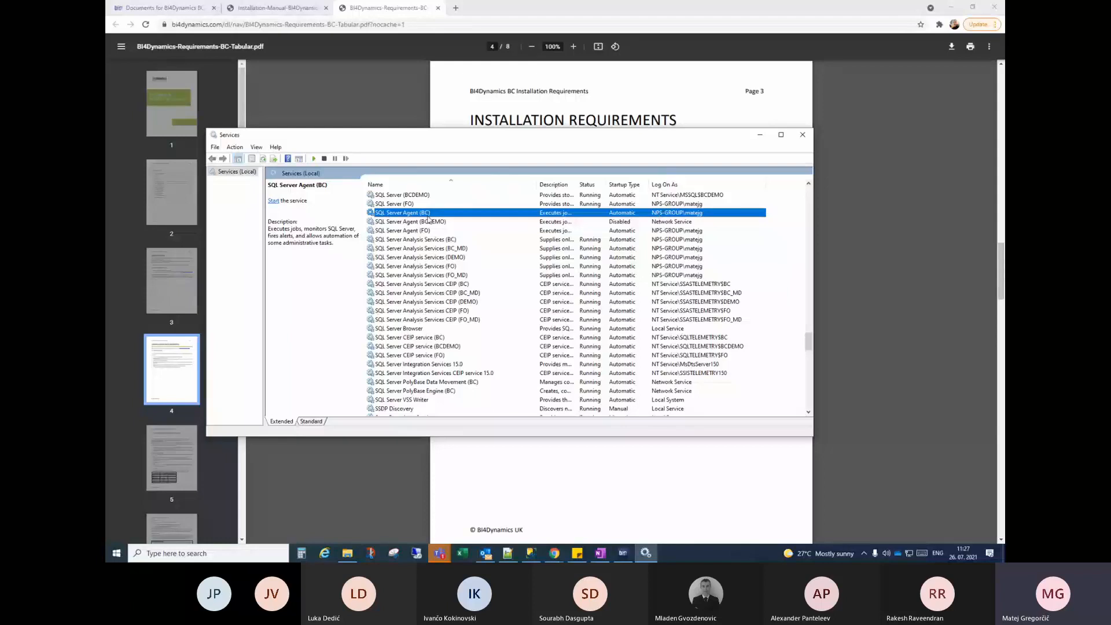
{"action": "left_click_drag", "start_coordinate": [538, 145], "coordinate": [1004, 313]}
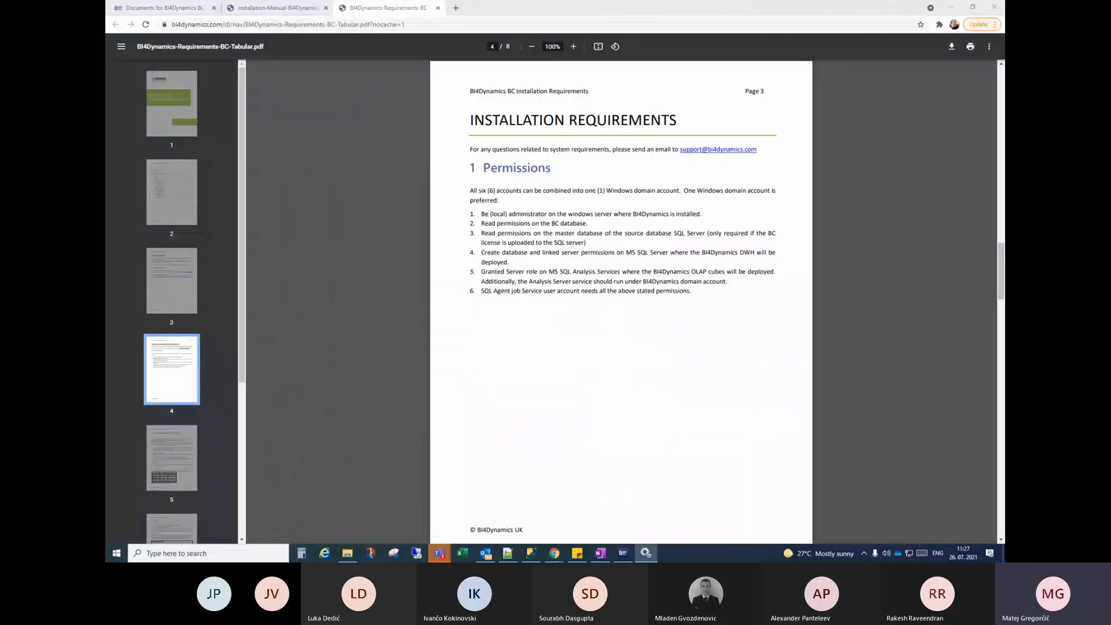
{"action": "left_click_drag", "start_coordinate": [1004, 140], "coordinate": [538, 138]}
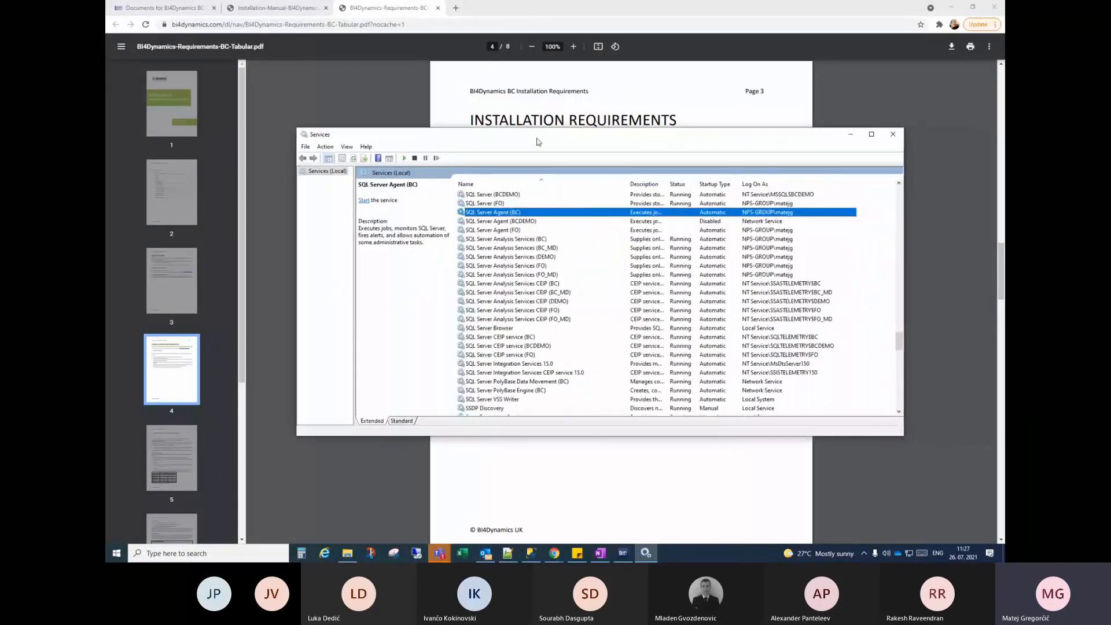
{"action": "left_click", "coordinate": [850, 134]}
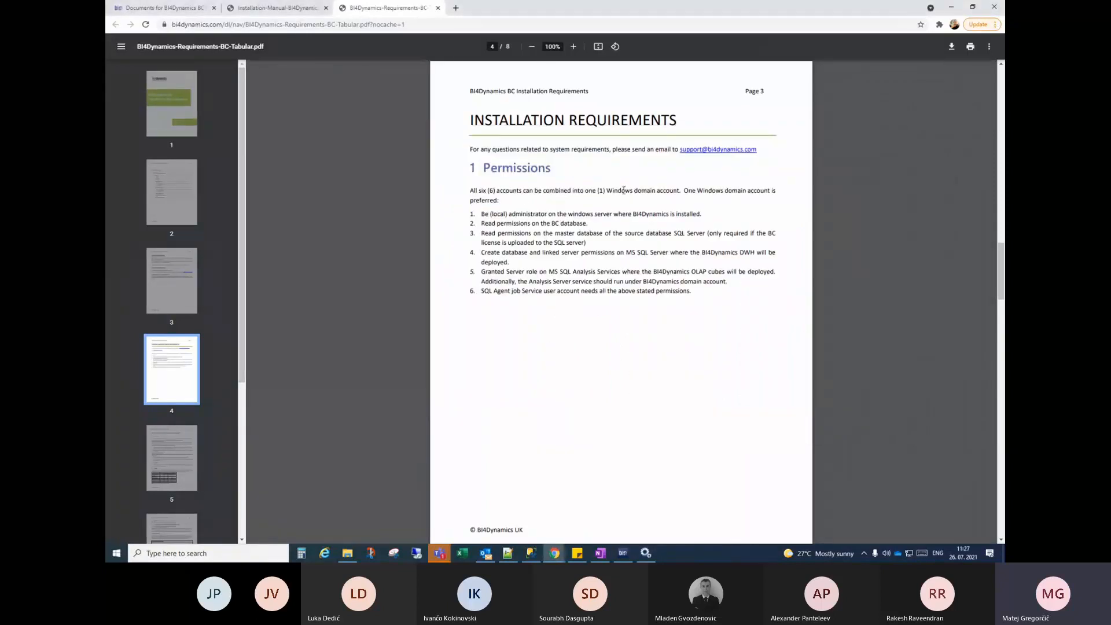
View the BI Server hardware requirements on page 5 of the document and return to the BI4Dynamics Instance Wizard
{"action": "left_click", "coordinate": [158, 443]}
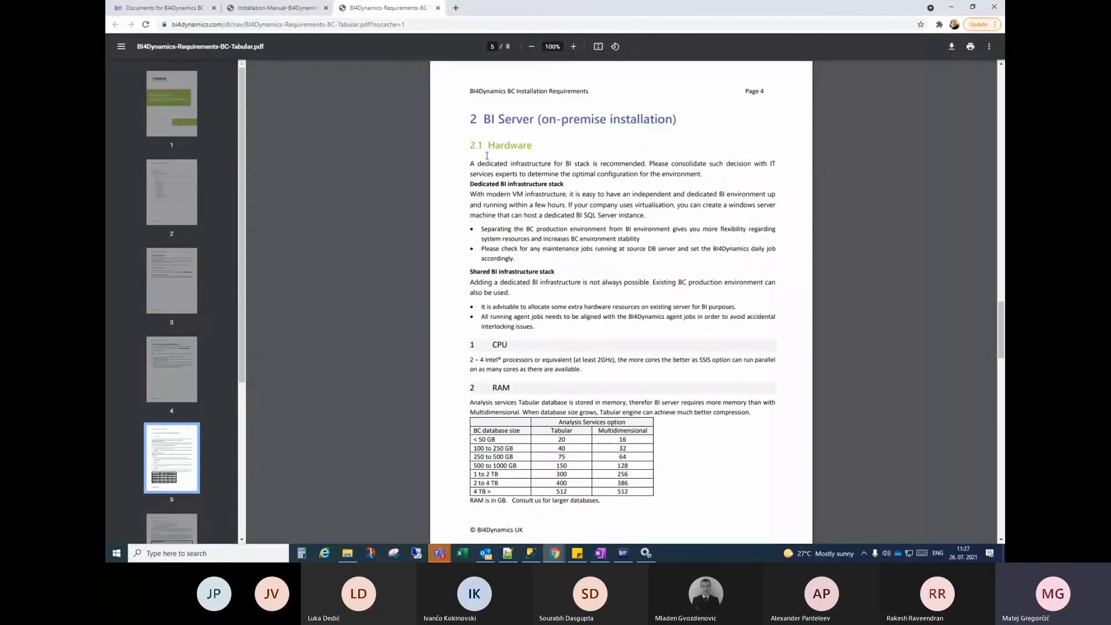
{"action": "left_click", "coordinate": [952, 8]}
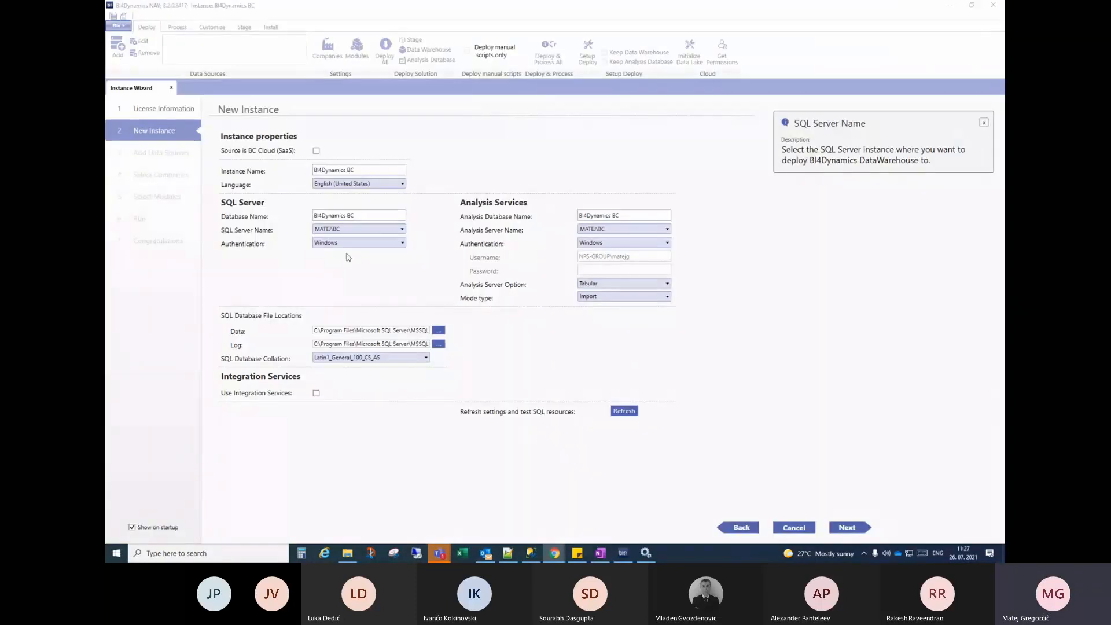
Try SQL Server authentication for the data warehouse's SQL server, and set it back to Windows
{"action": "left_click", "coordinate": [347, 243]}
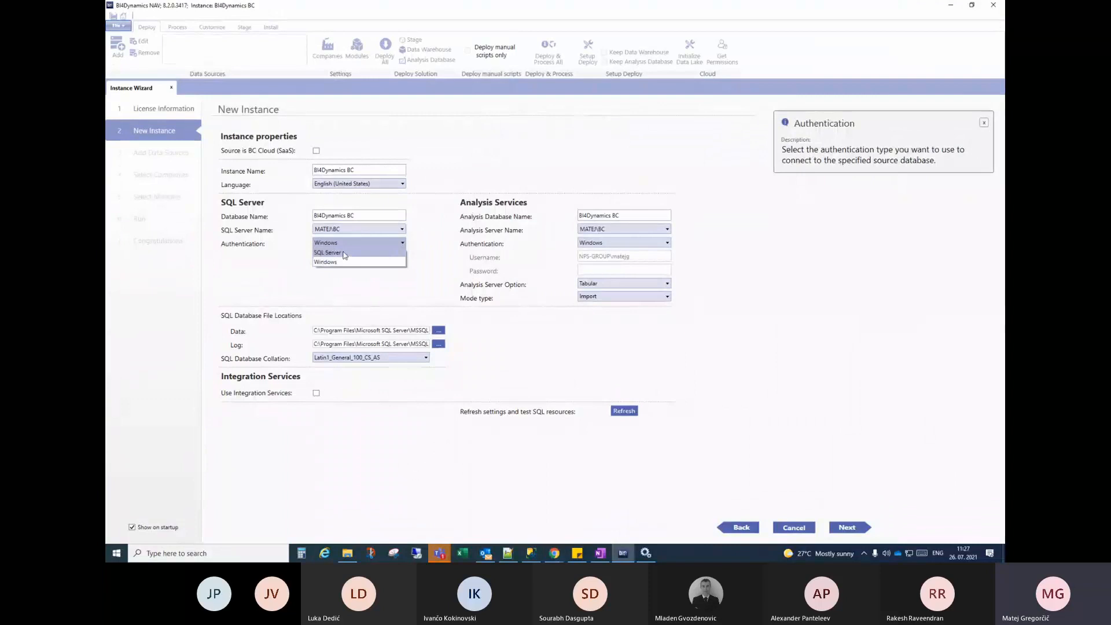
{"action": "left_click", "coordinate": [345, 253]}
{"action": "left_click", "coordinate": [347, 243]}
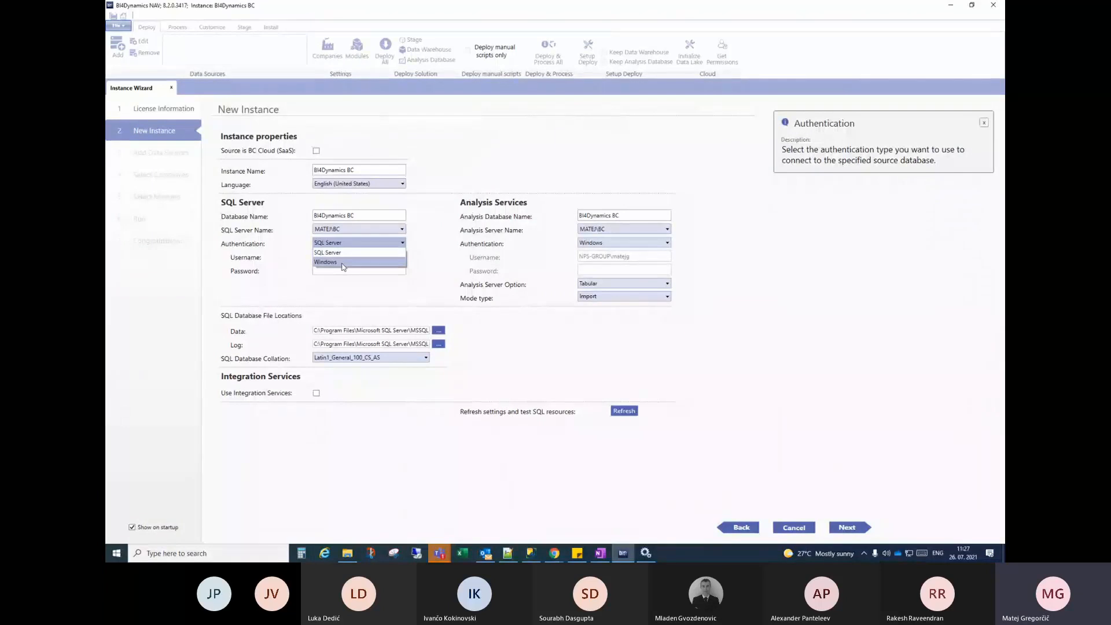
{"action": "left_click", "coordinate": [344, 265]}
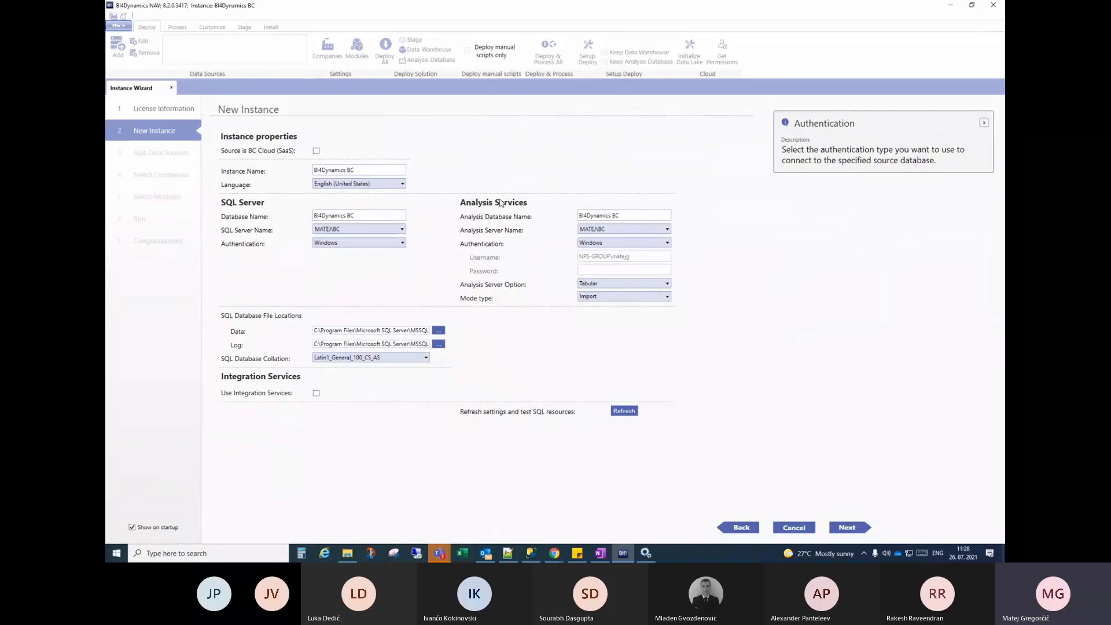
Review the analysis database and server names, comparing the BC database engine and Analysis Server connections in SQL Server Management Studio
{"action": "left_click", "coordinate": [625, 214]}
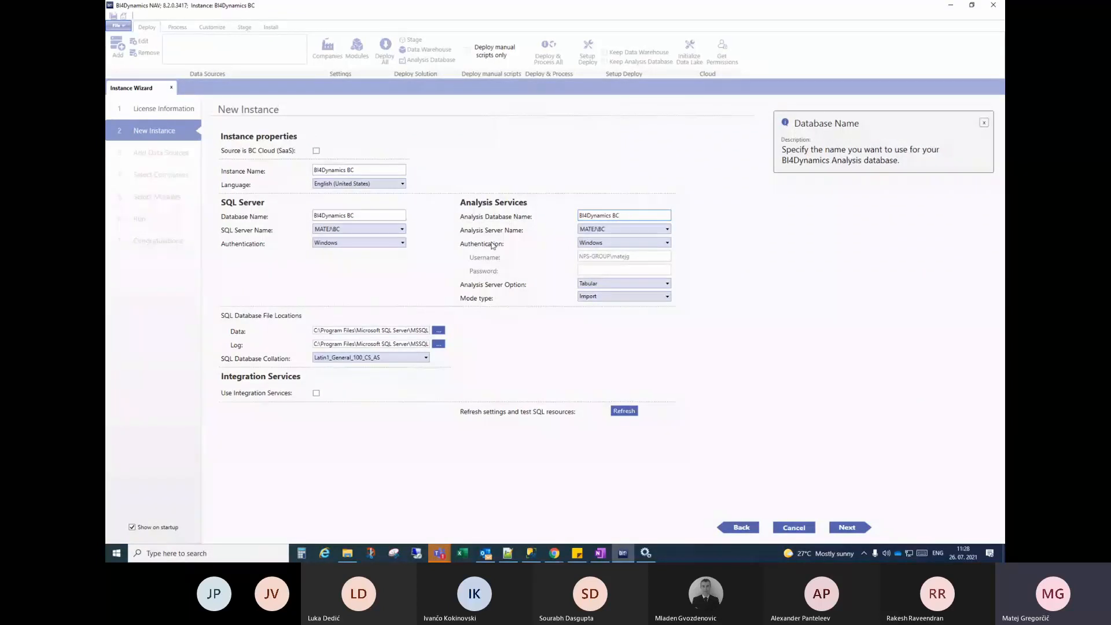
{"action": "left_click", "coordinate": [614, 228]}
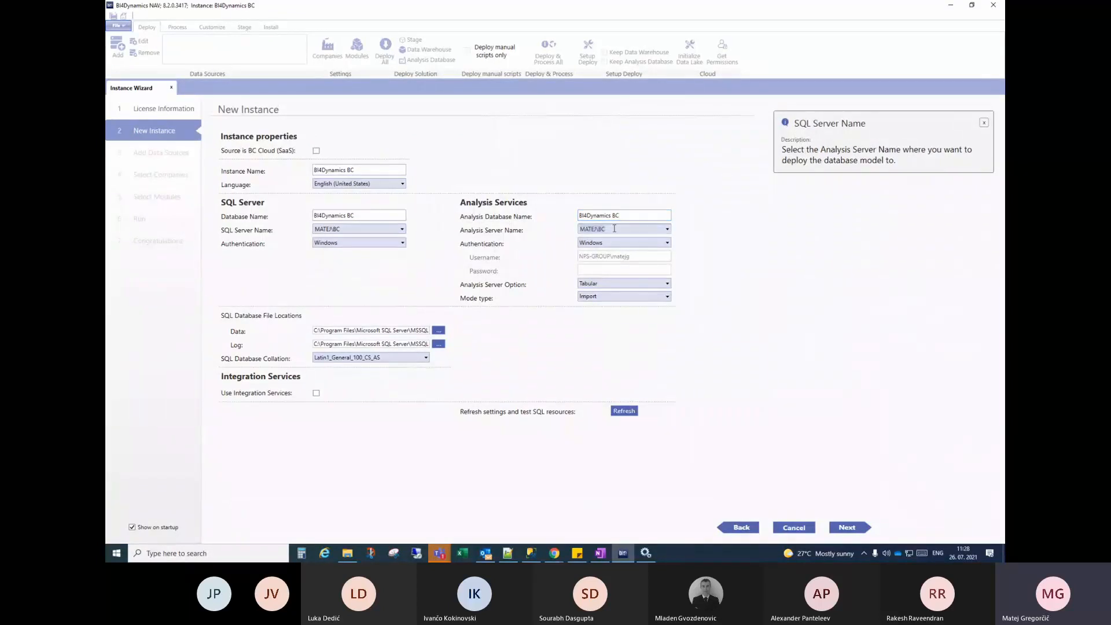
{"action": "left_click", "coordinate": [532, 554]}
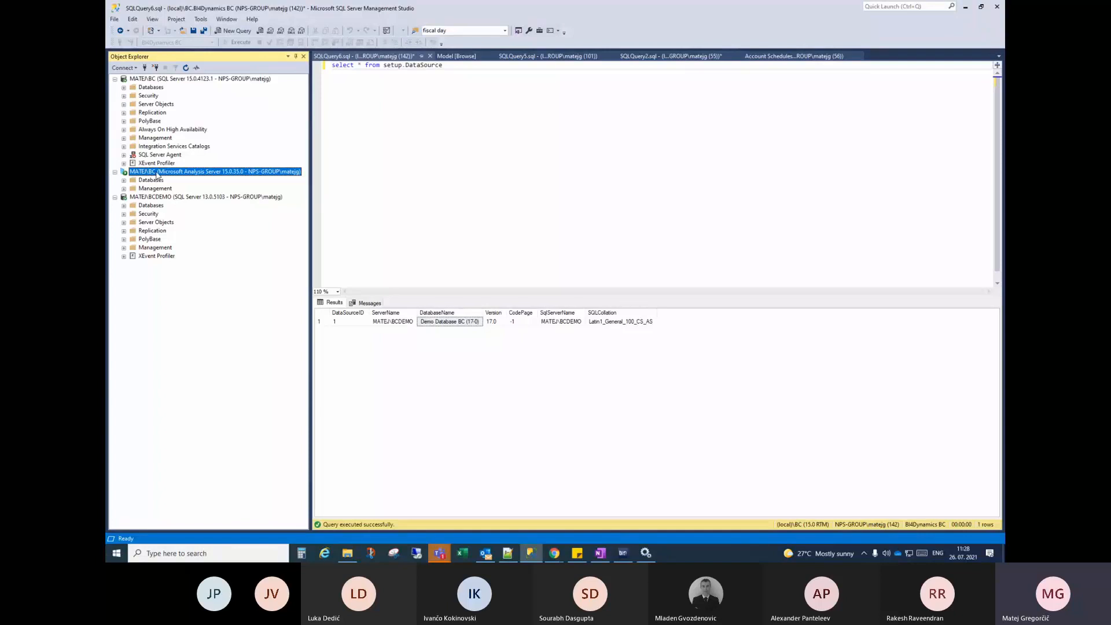
{"action": "left_click", "coordinate": [157, 80]}
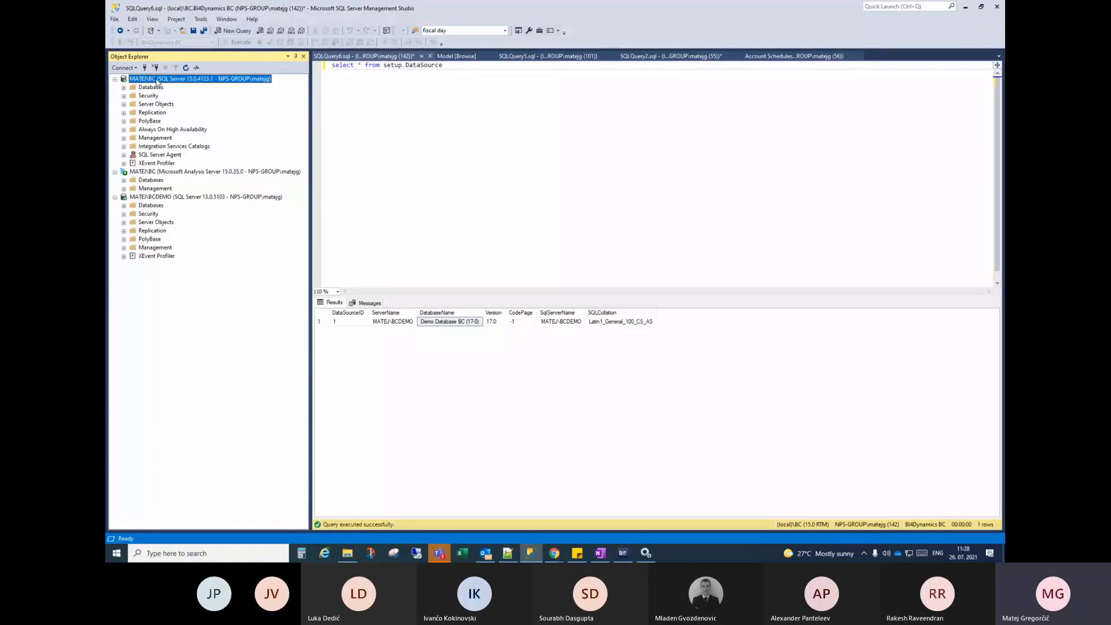
{"action": "left_click", "coordinate": [154, 174]}
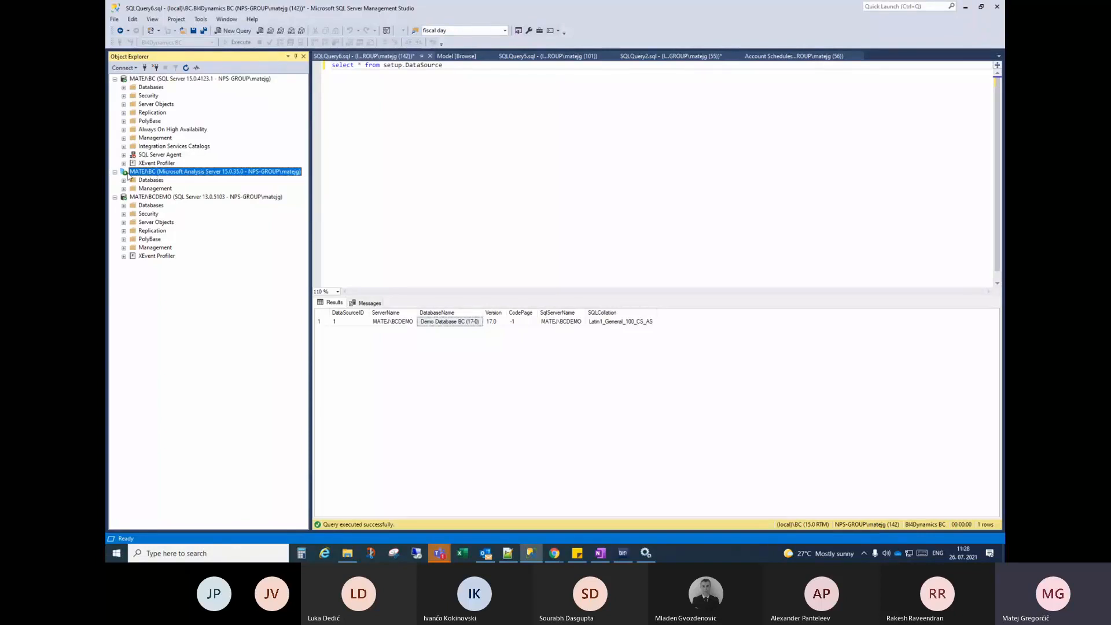
{"action": "left_click", "coordinate": [966, 7]}
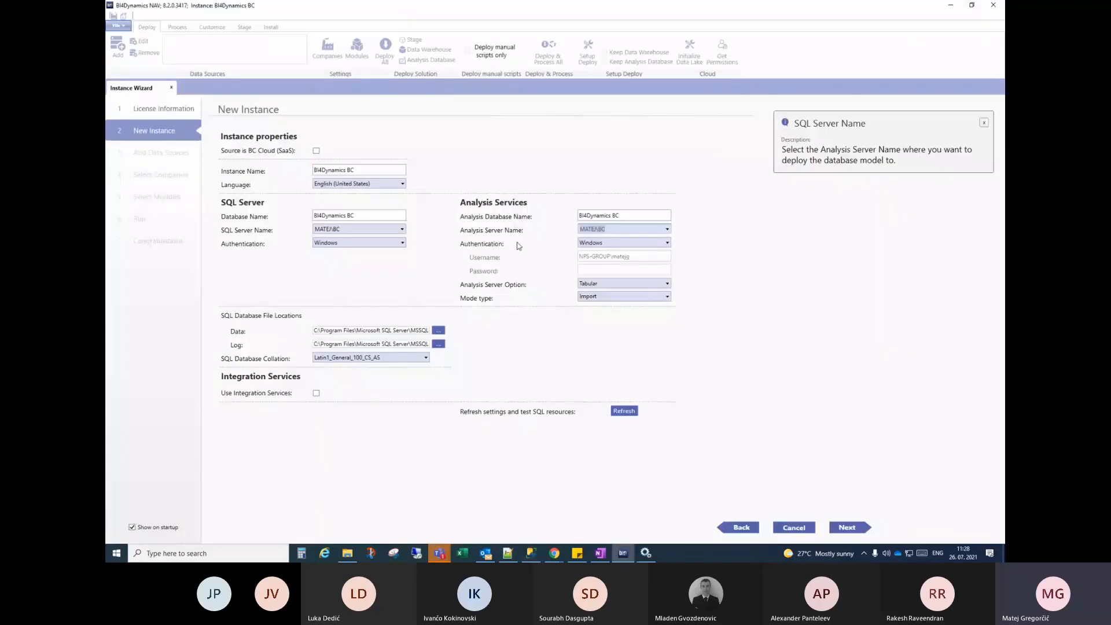
Try Azure Active Directory authentication for Analysis Services, and set it back to Windows
{"action": "left_click", "coordinate": [618, 243]}
{"action": "left_click", "coordinate": [619, 244]}
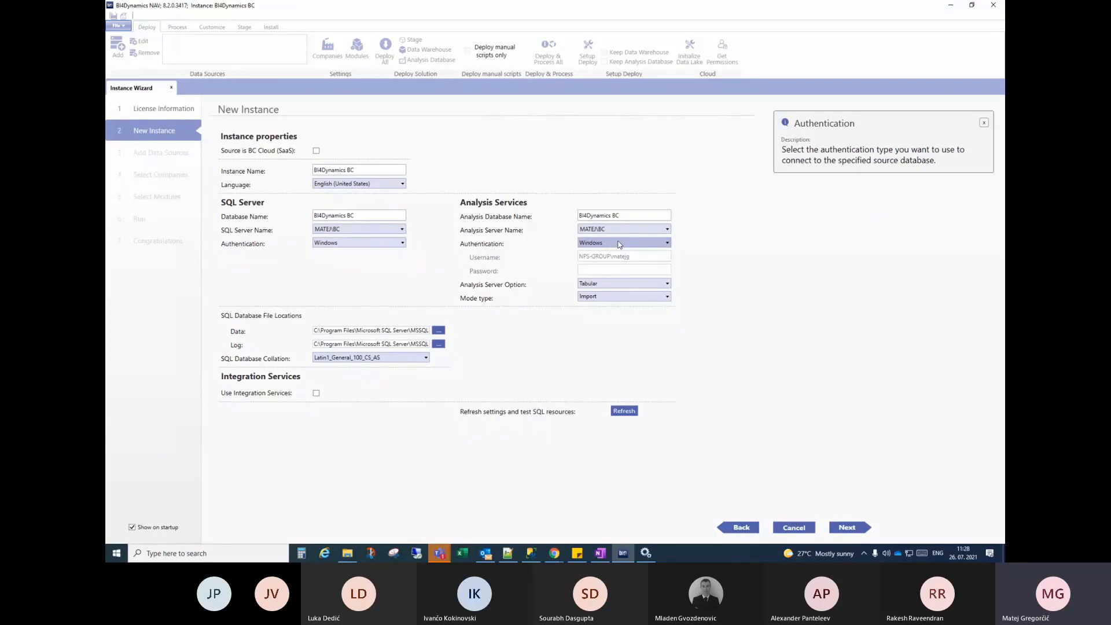
{"action": "left_click", "coordinate": [620, 244]}
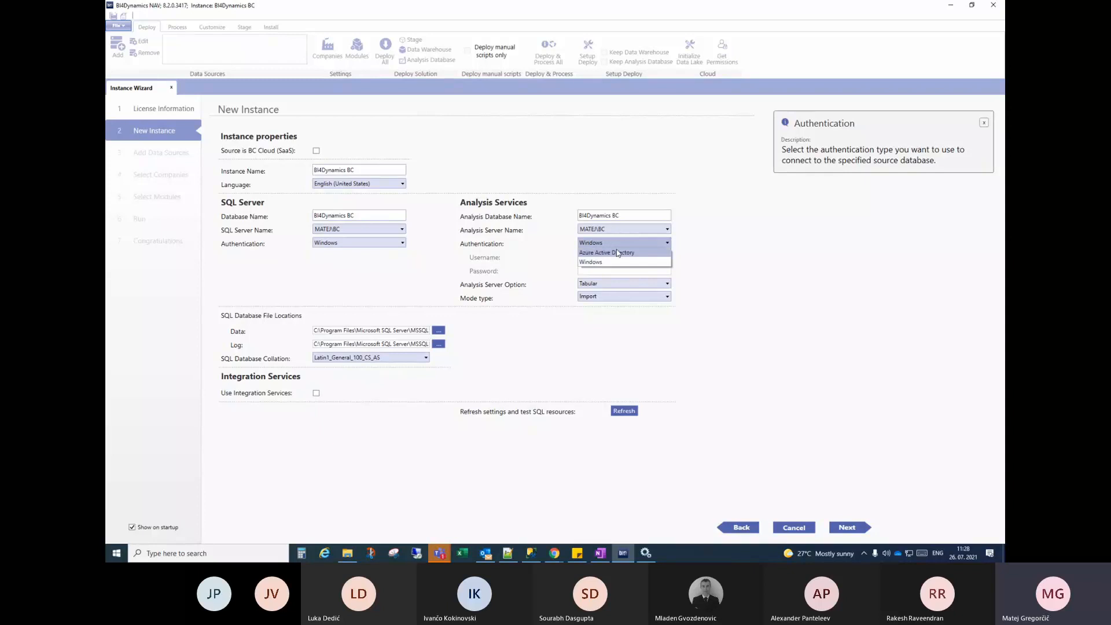
{"action": "left_click", "coordinate": [617, 253]}
{"action": "left_click", "coordinate": [619, 244]}
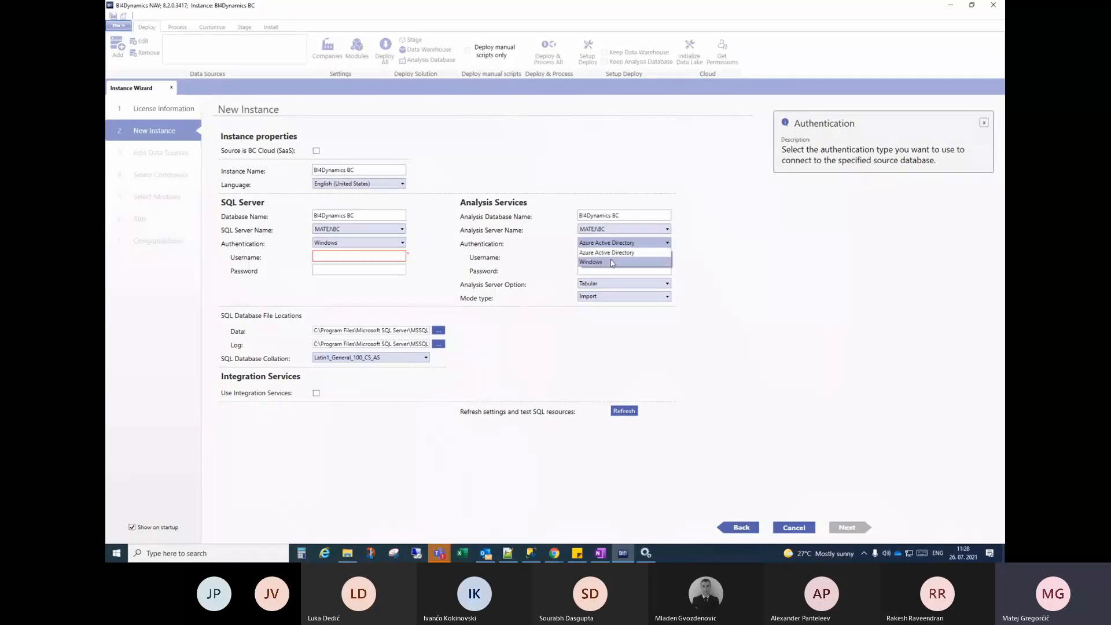
{"action": "left_click", "coordinate": [612, 262]}
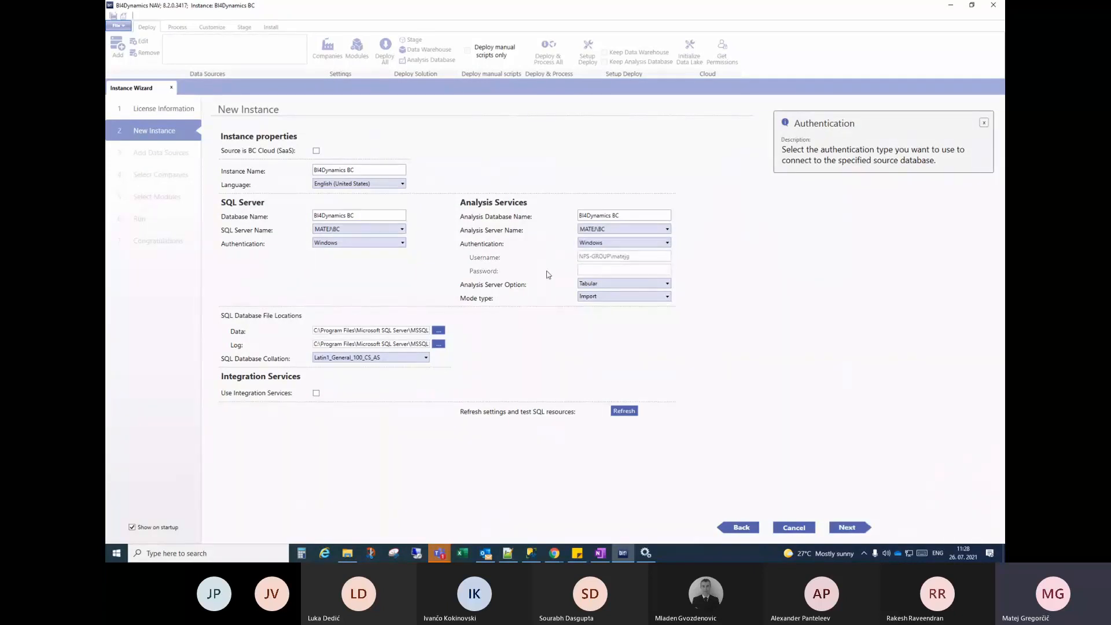
Choose Tabular as the analysis server option and Import as the mode type
{"action": "left_click", "coordinate": [634, 283]}
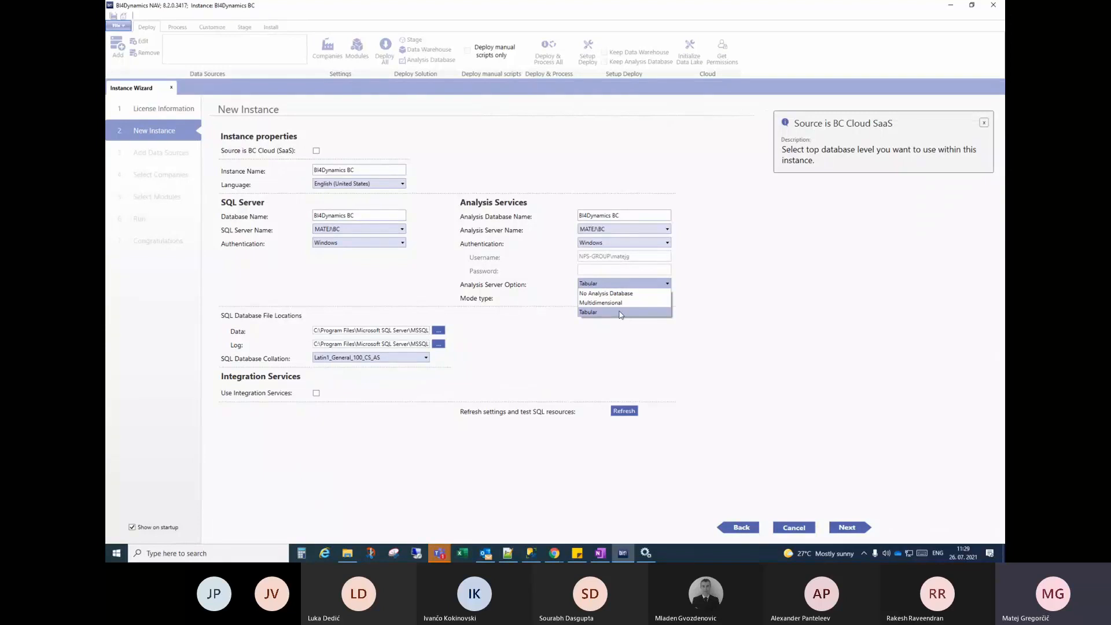
{"action": "left_click", "coordinate": [621, 315]}
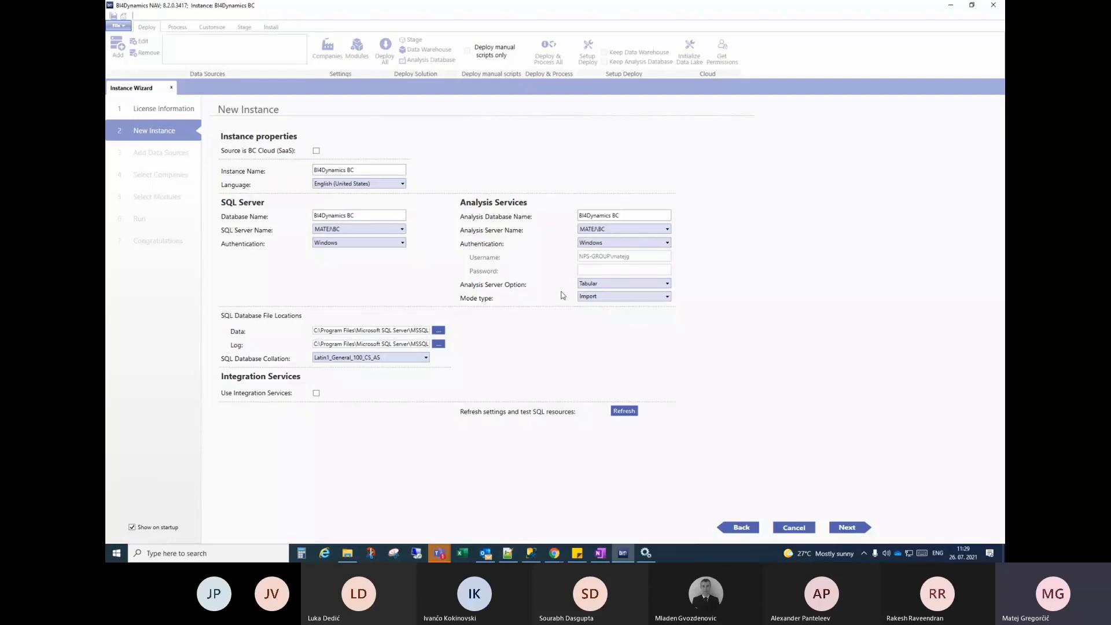
{"action": "left_click", "coordinate": [607, 297]}
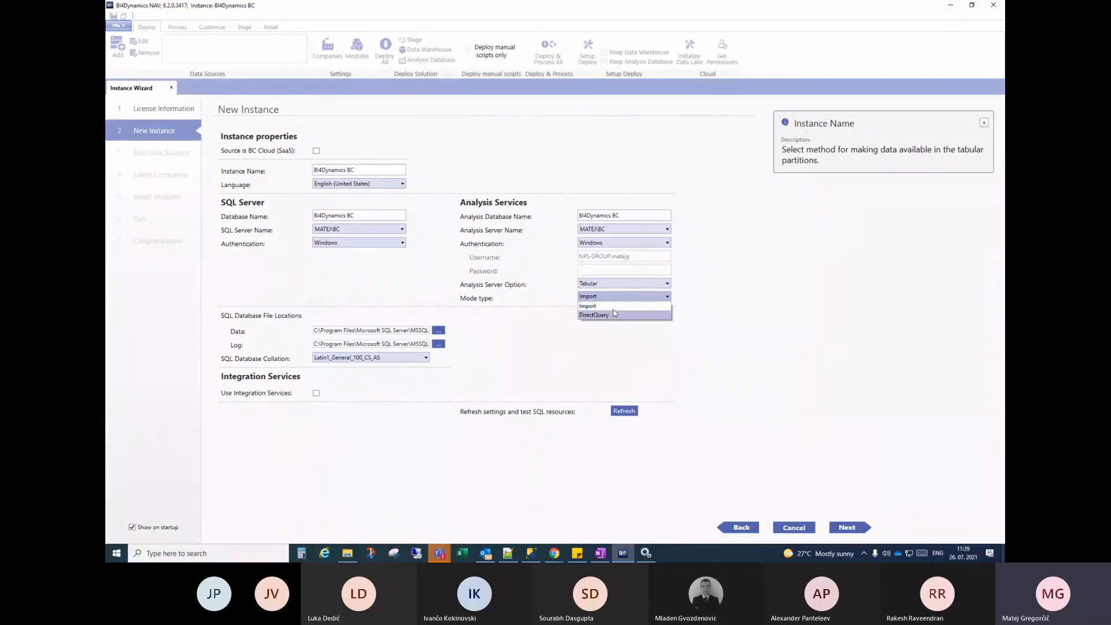
{"action": "left_click", "coordinate": [615, 309]}
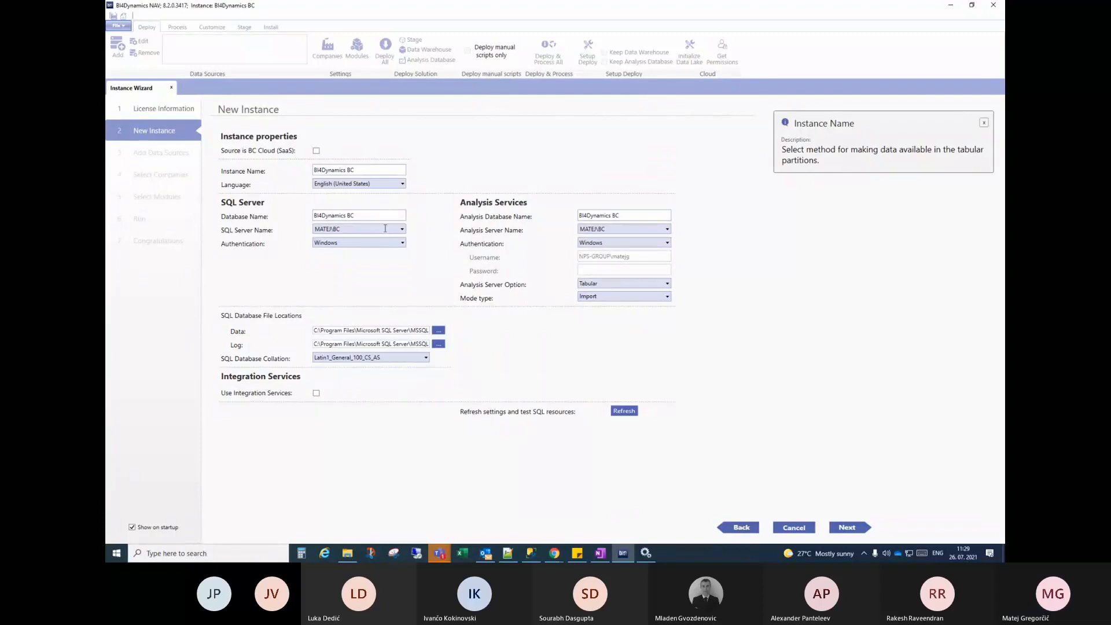
Refresh the settings and test the SQL resources, and clear the Data and Log SQL database file locations
{"action": "left_click", "coordinate": [336, 229]}
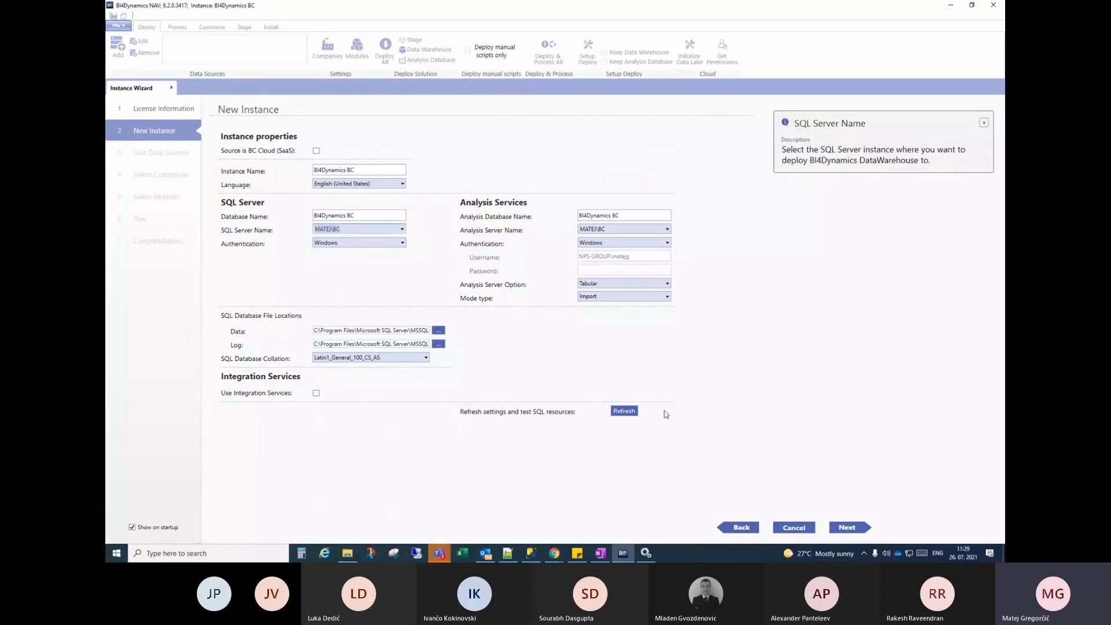
{"action": "left_click", "coordinate": [626, 411]}
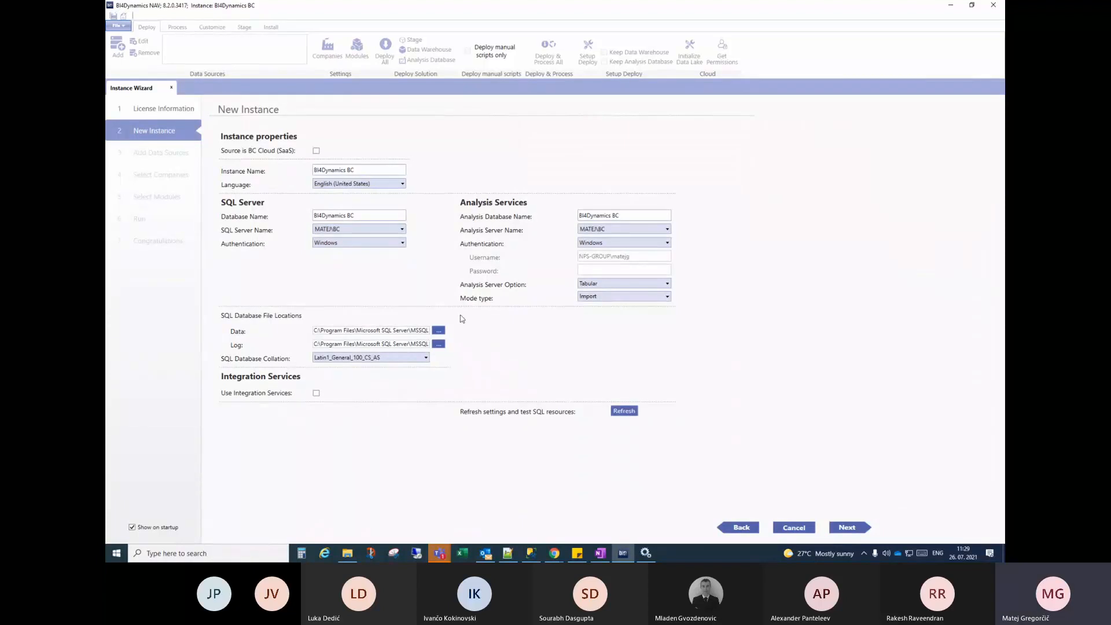
{"action": "left_click_drag", "start_coordinate": [384, 328], "coordinate": [287, 334]}
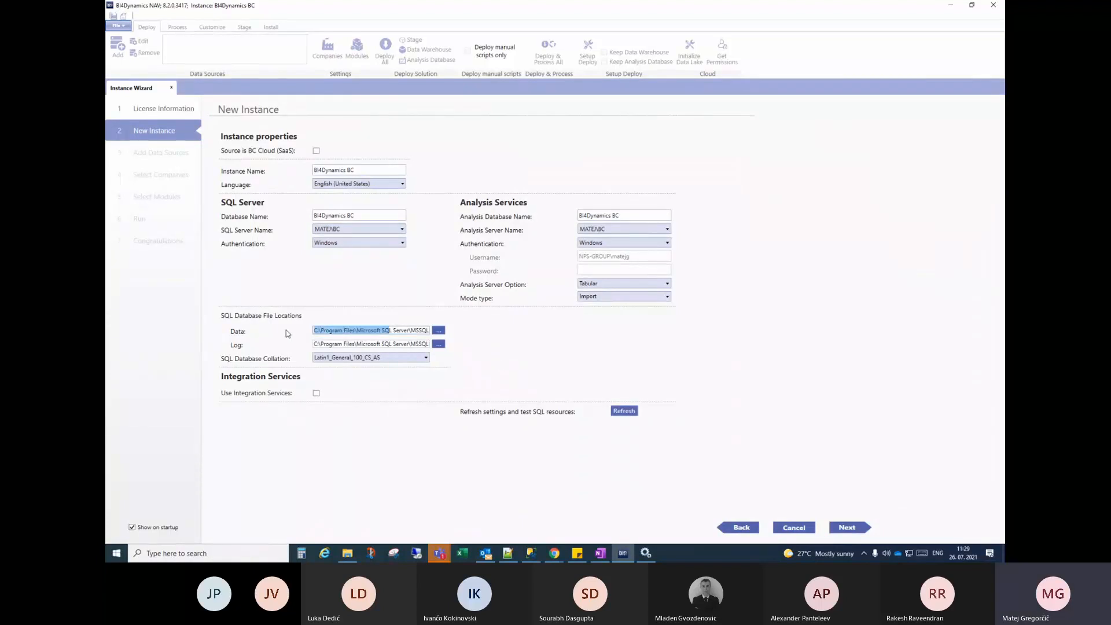
{"action": "key", "text": "ctrl+a"}
{"action": "key", "text": "Delete"}
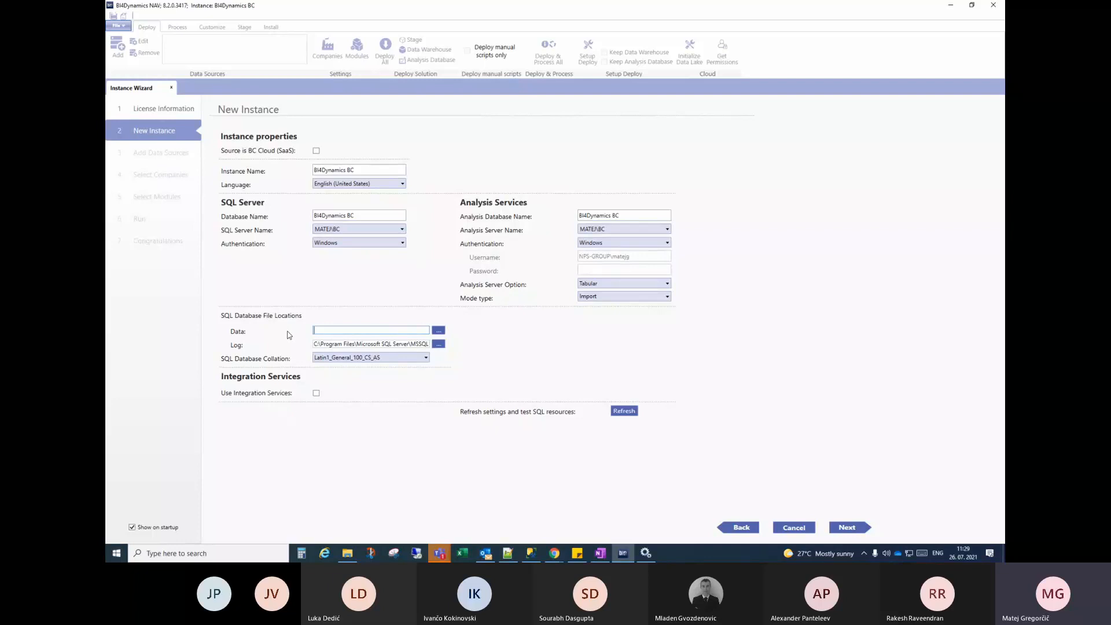
{"action": "left_click", "coordinate": [329, 343]}
{"action": "key", "text": "ctrl+a"}
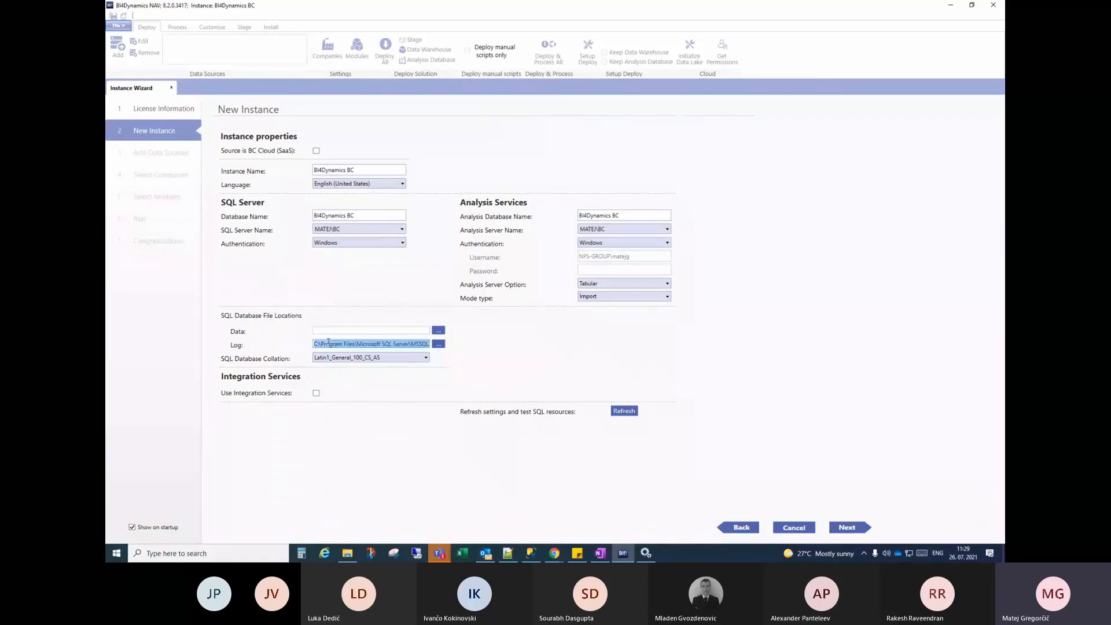
{"action": "key", "text": "Delete"}
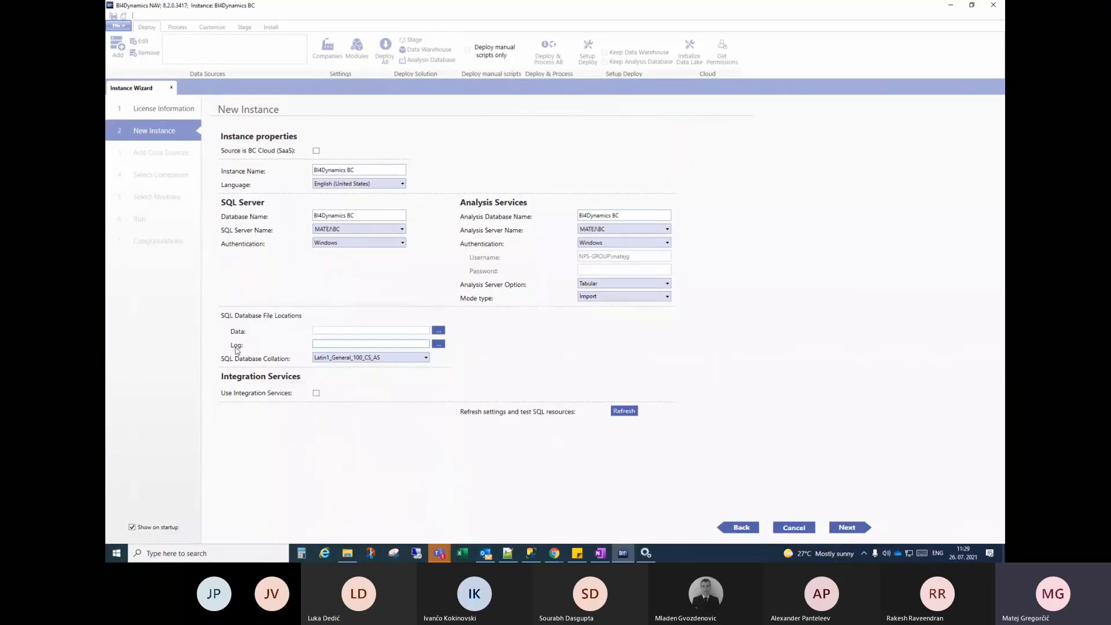
Try the Latin1_General_100_CS_AS_KS_WS_SC_UTF8 database collation, and refresh the settings to reload the server's defaults
{"action": "left_click", "coordinate": [389, 360]}
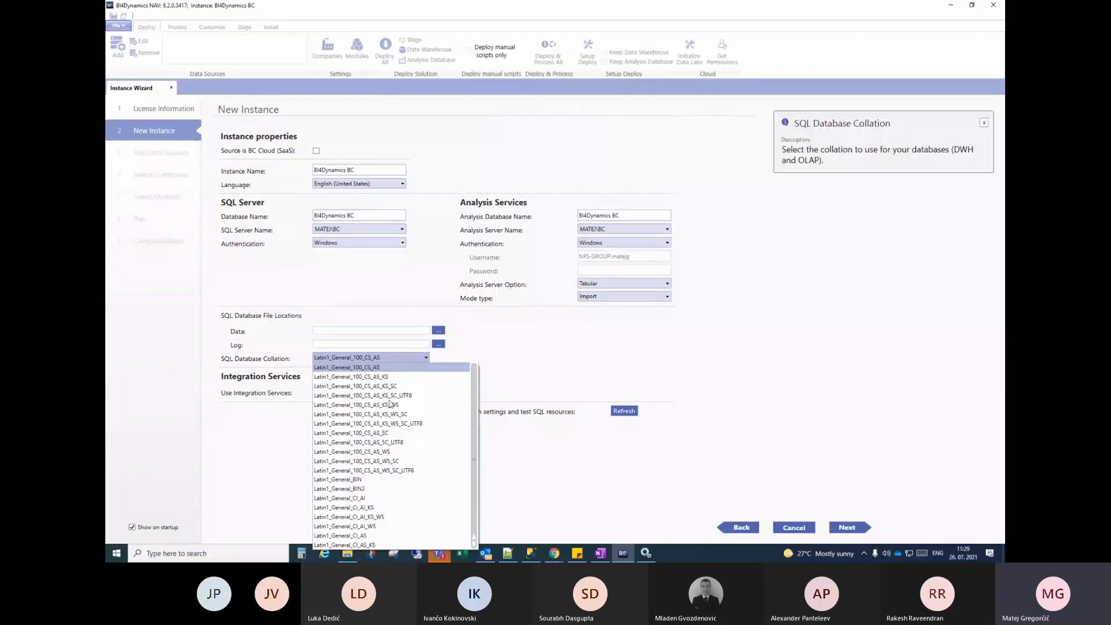
{"action": "left_click", "coordinate": [391, 403]}
{"action": "left_click", "coordinate": [391, 359]}
{"action": "left_click", "coordinate": [393, 430]}
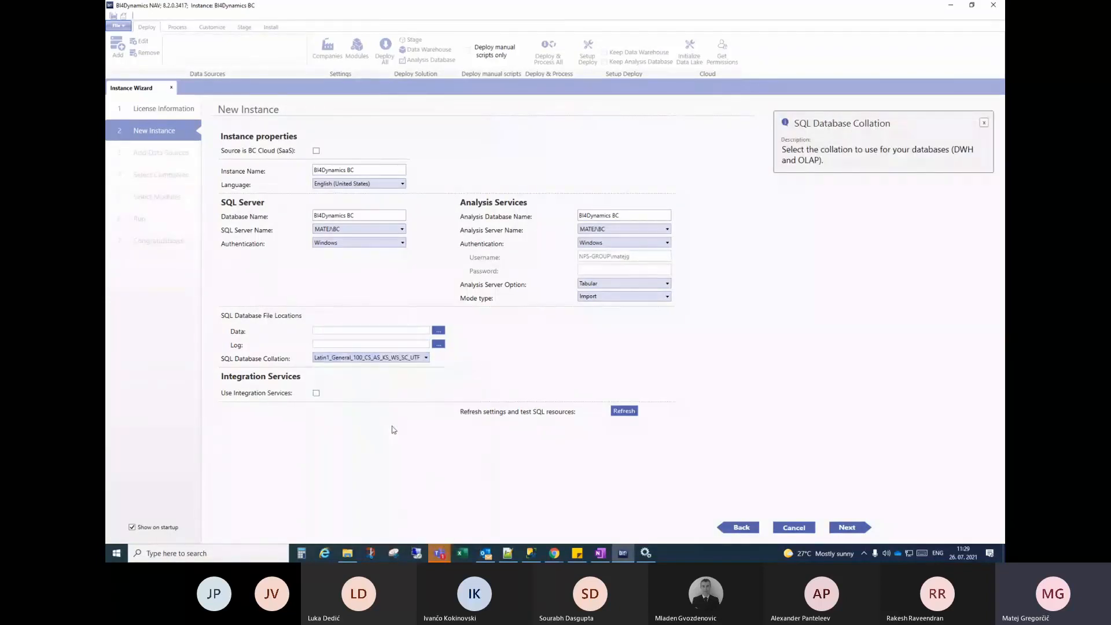
{"action": "left_click", "coordinate": [624, 411]}
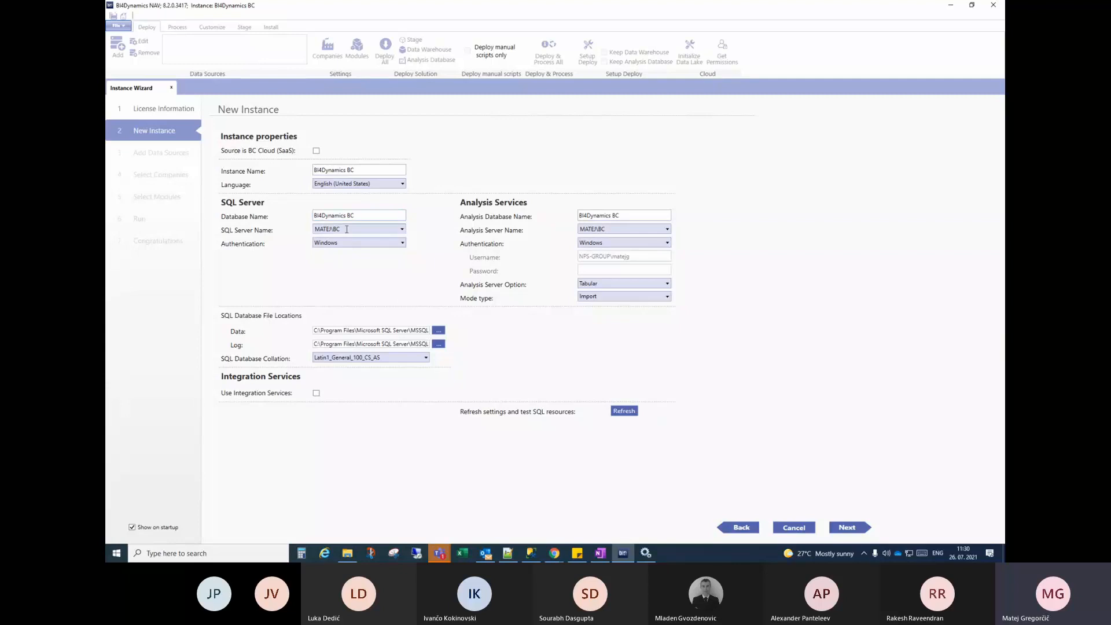
Try the BCDEMO instance as the SQL server, refresh the settings, and set the server back to the BC instance
{"action": "left_click", "coordinate": [403, 229]}
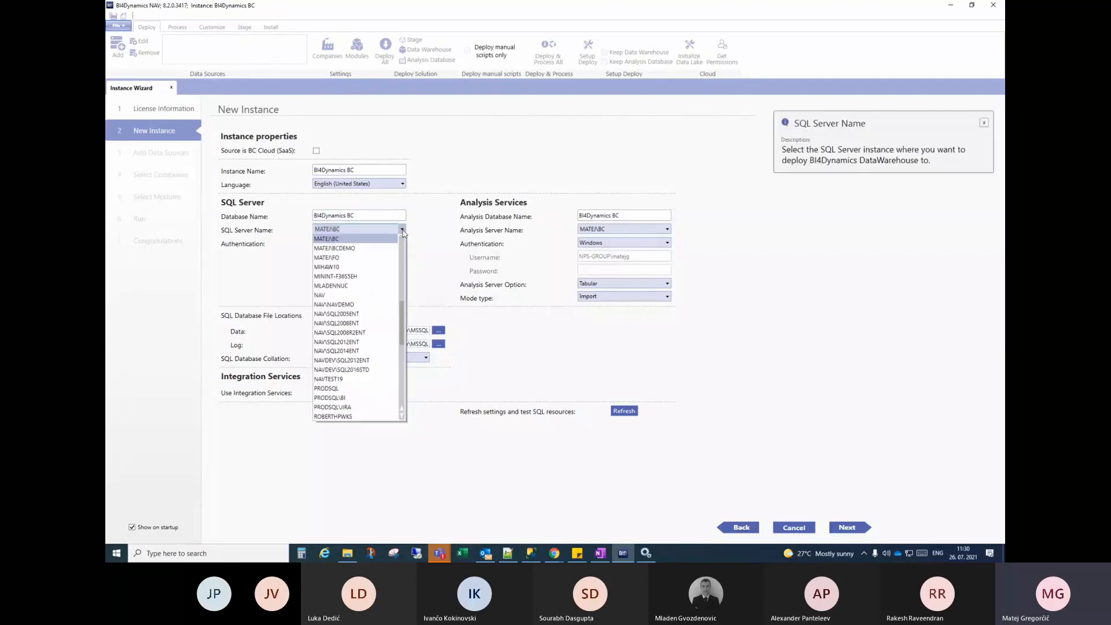
{"action": "left_click", "coordinate": [365, 248]}
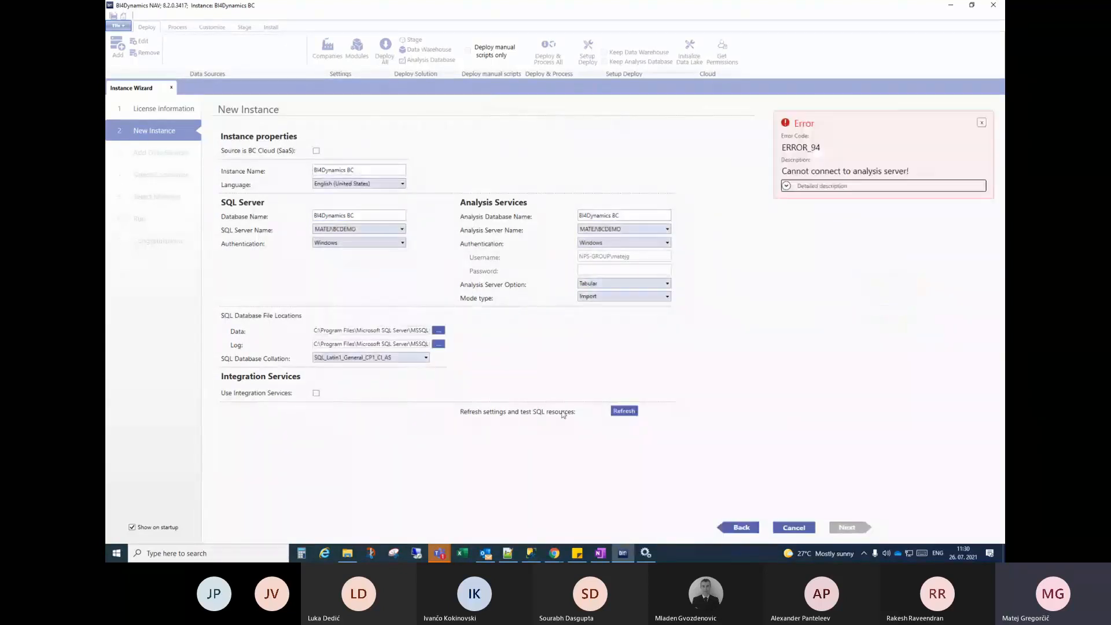
{"action": "left_click", "coordinate": [625, 411]}
{"action": "left_click", "coordinate": [403, 230]}
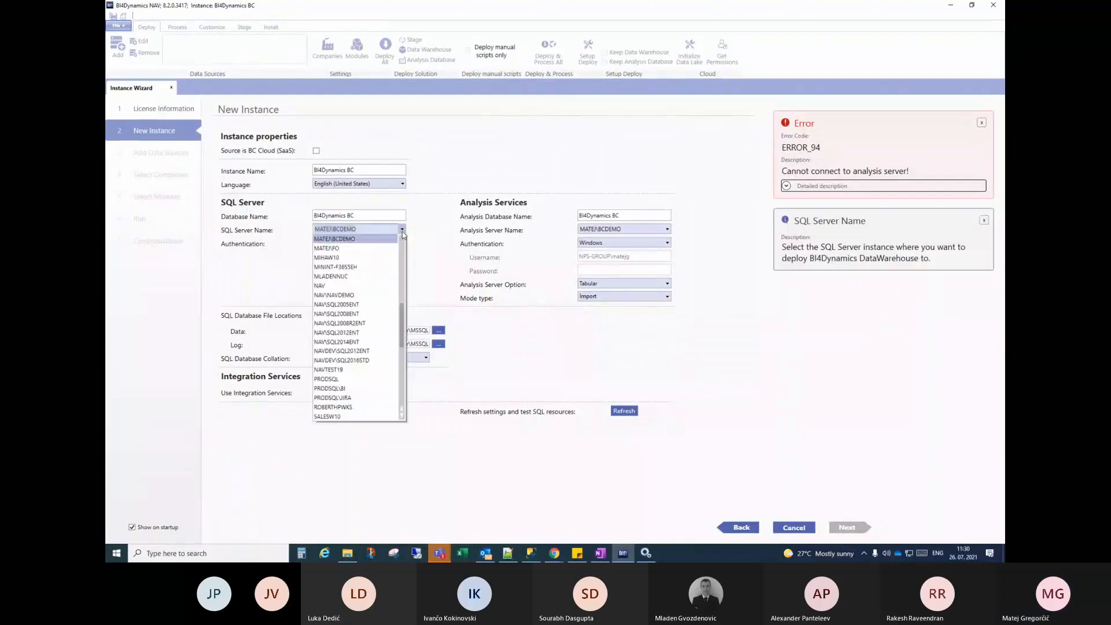
{"action": "scroll", "coordinate": [355, 251], "scroll_direction": "up", "scroll_amount": 2}
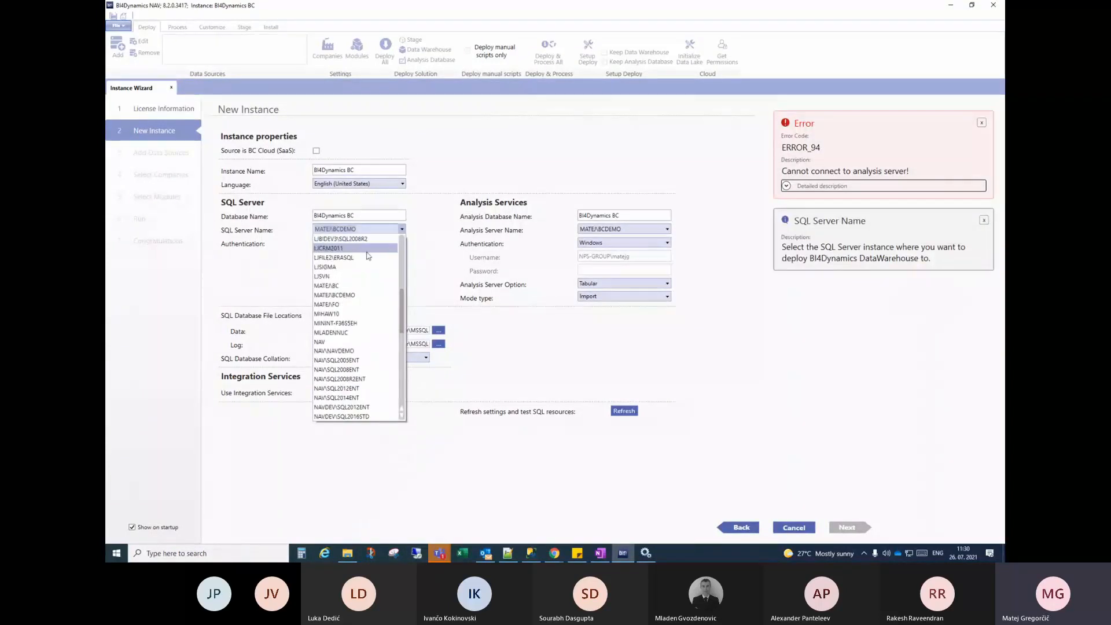
{"action": "left_click", "coordinate": [337, 286]}
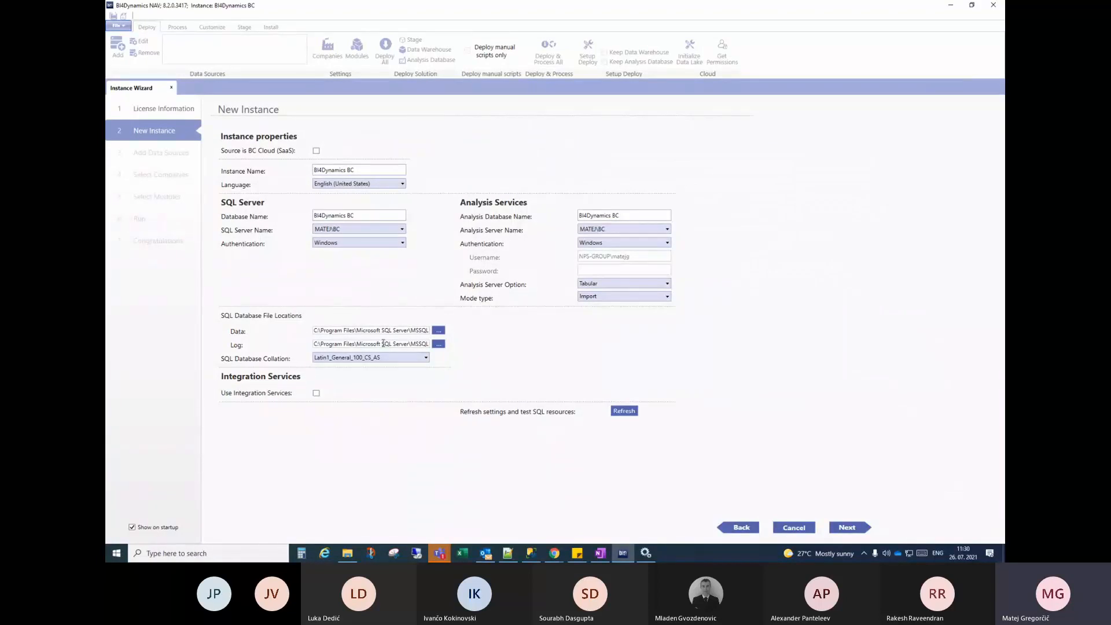
View the folder picker for the data file location, and examine the available local drives in File Explorer
{"action": "left_click", "coordinate": [439, 330]}
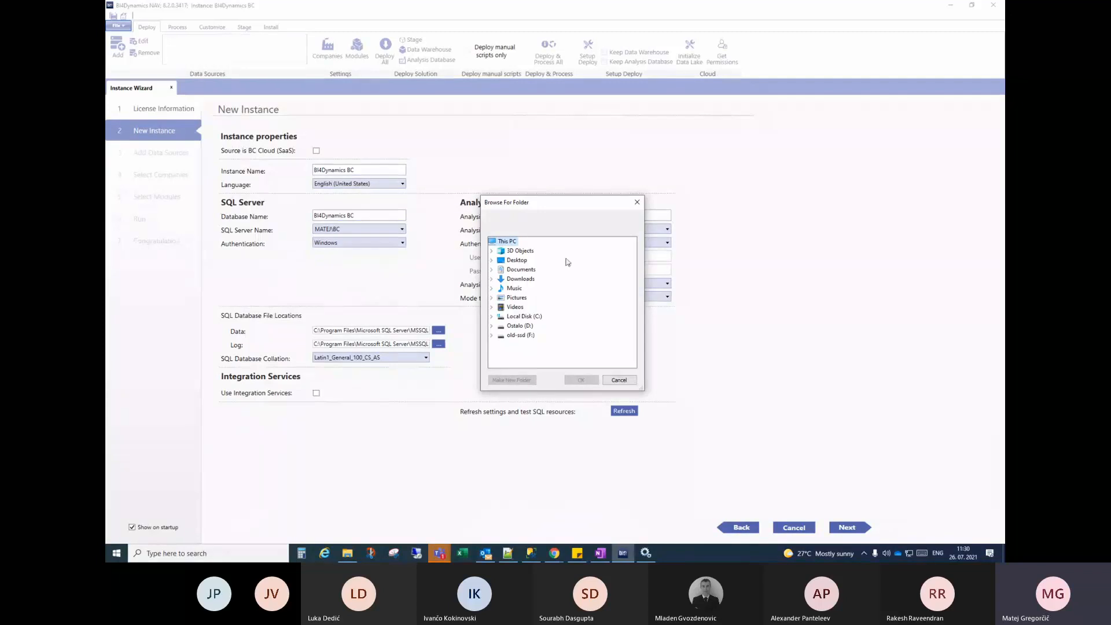
{"action": "left_click", "coordinate": [638, 202]}
{"action": "left_click", "coordinate": [346, 554]}
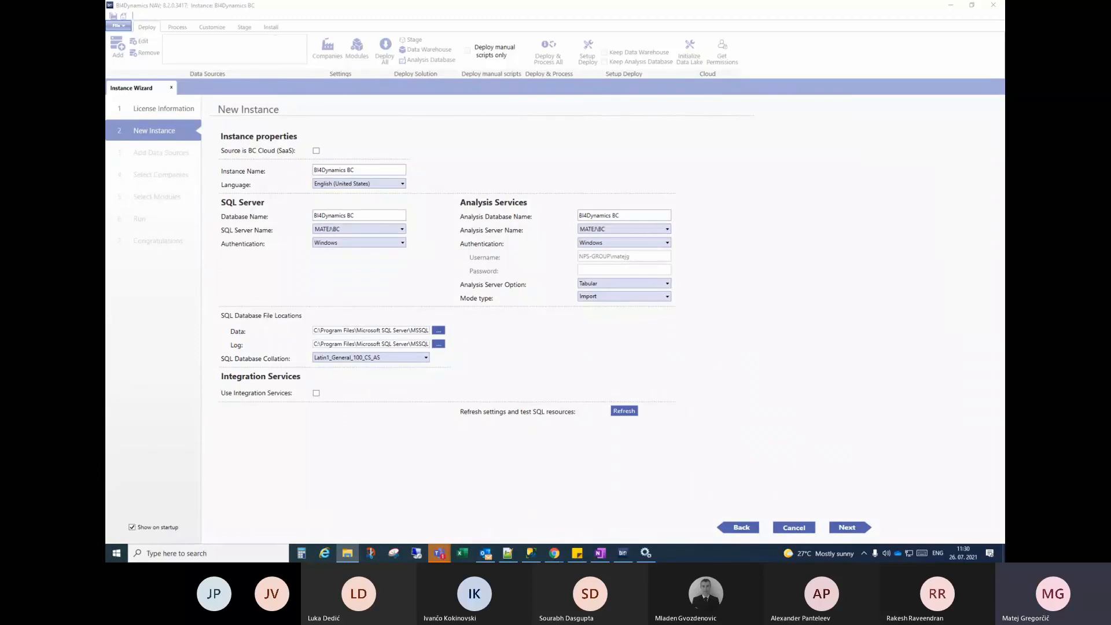
{"action": "left_click_drag", "start_coordinate": [1100, 72], "coordinate": [597, 85]}
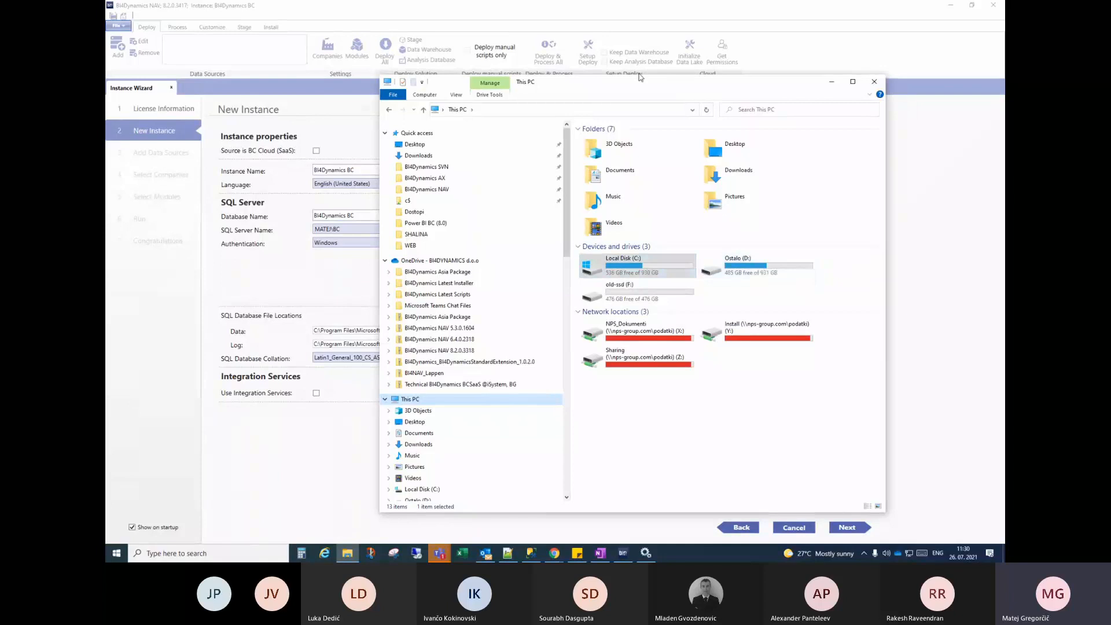
{"action": "left_click_drag", "start_coordinate": [634, 83], "coordinate": [724, 71]}
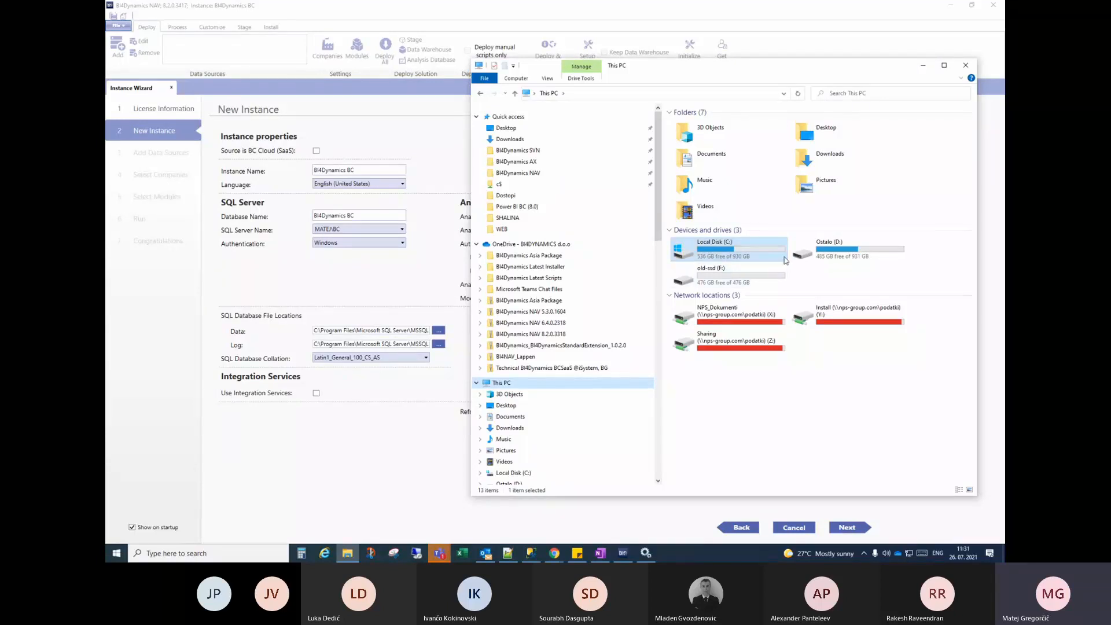
{"action": "left_click", "coordinate": [855, 259]}
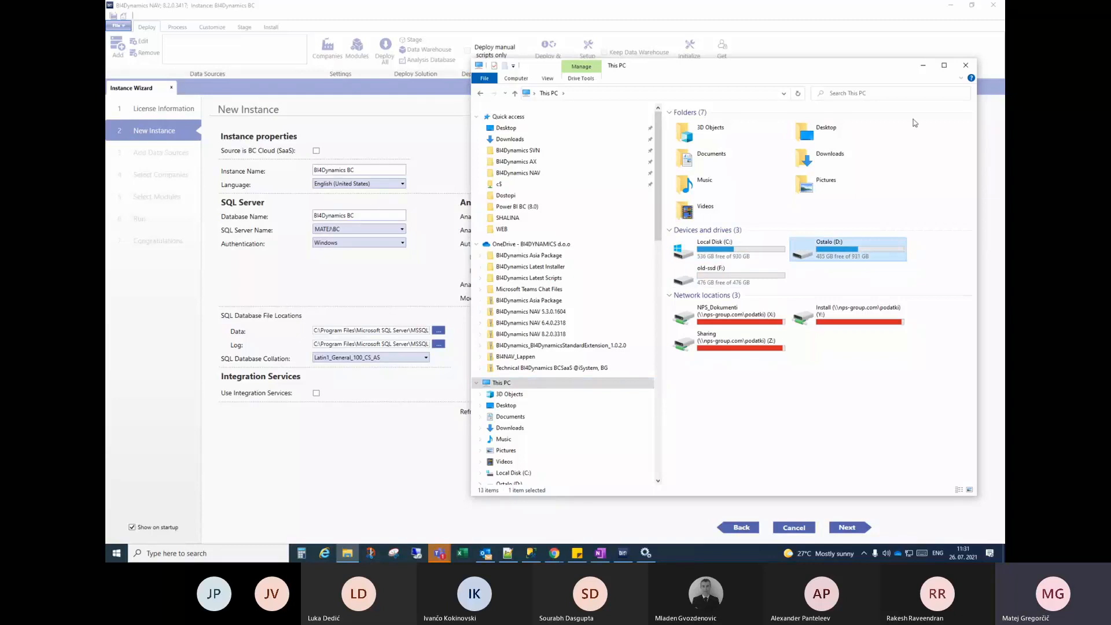
{"action": "left_click", "coordinate": [922, 70]}
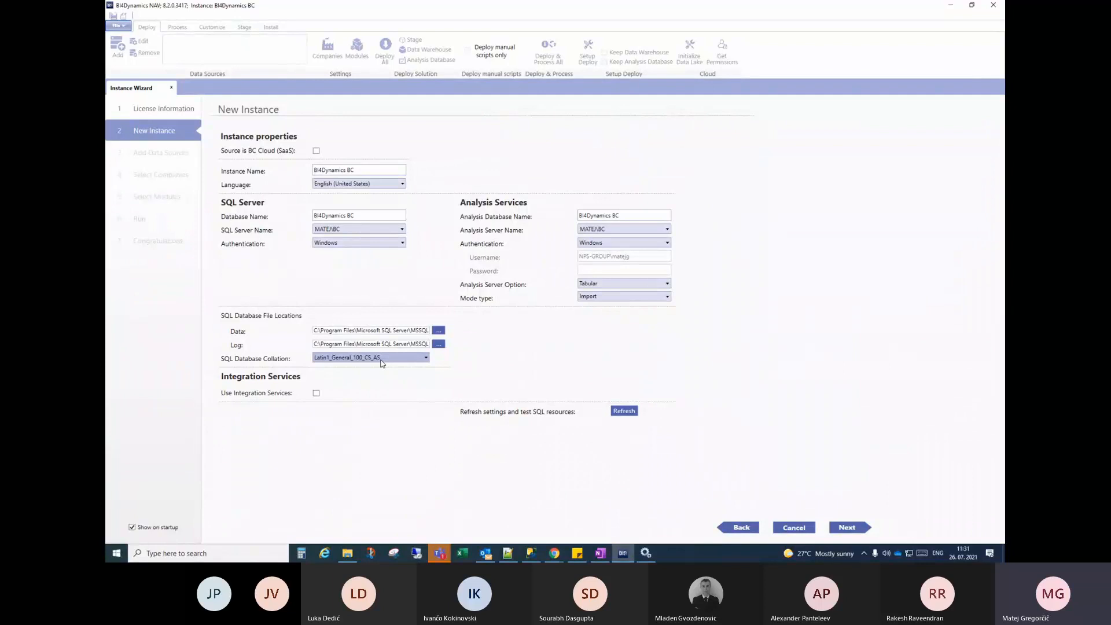
Enable the use of Integration Services for the new instance
{"action": "left_click", "coordinate": [316, 394]}
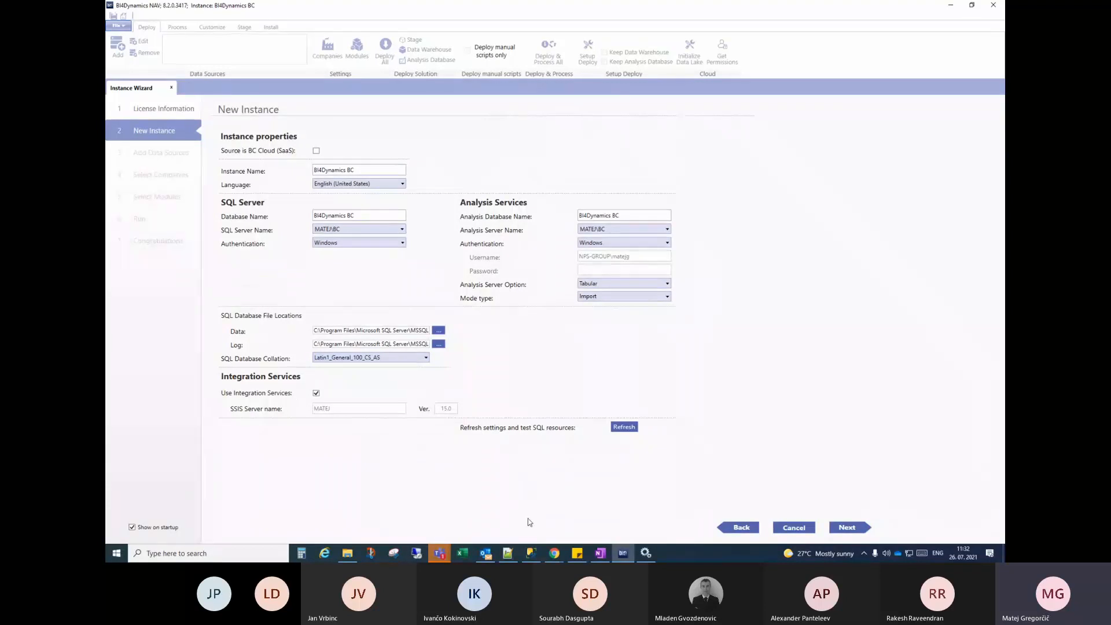
{"action": "left_click", "coordinate": [507, 553]}
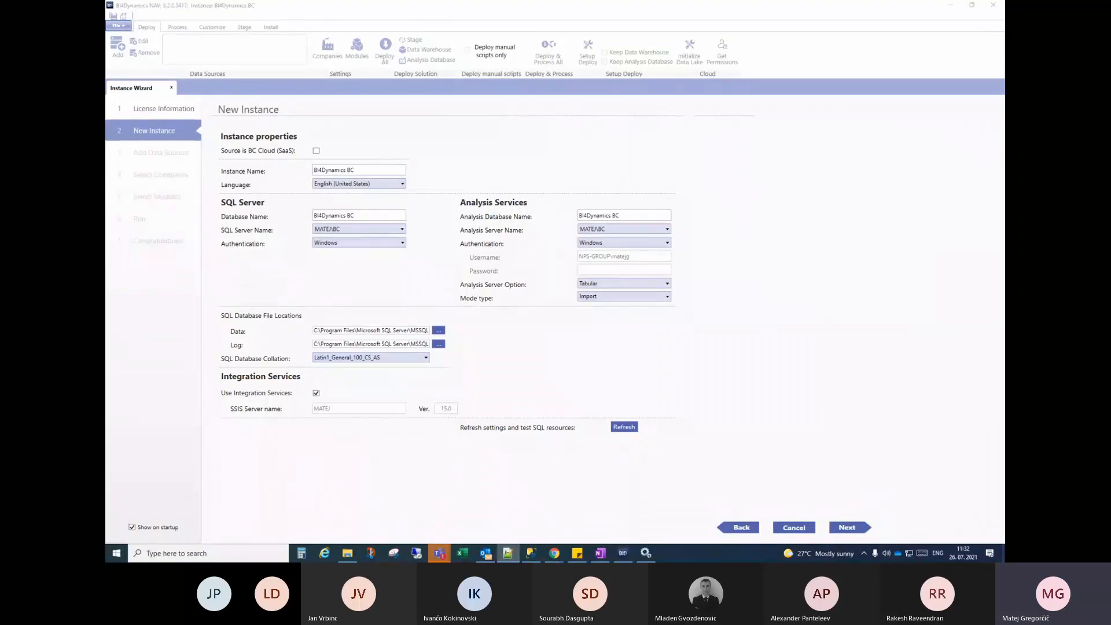
{"action": "left_click_drag", "start_coordinate": [862, 103], "coordinate": [583, 106]}
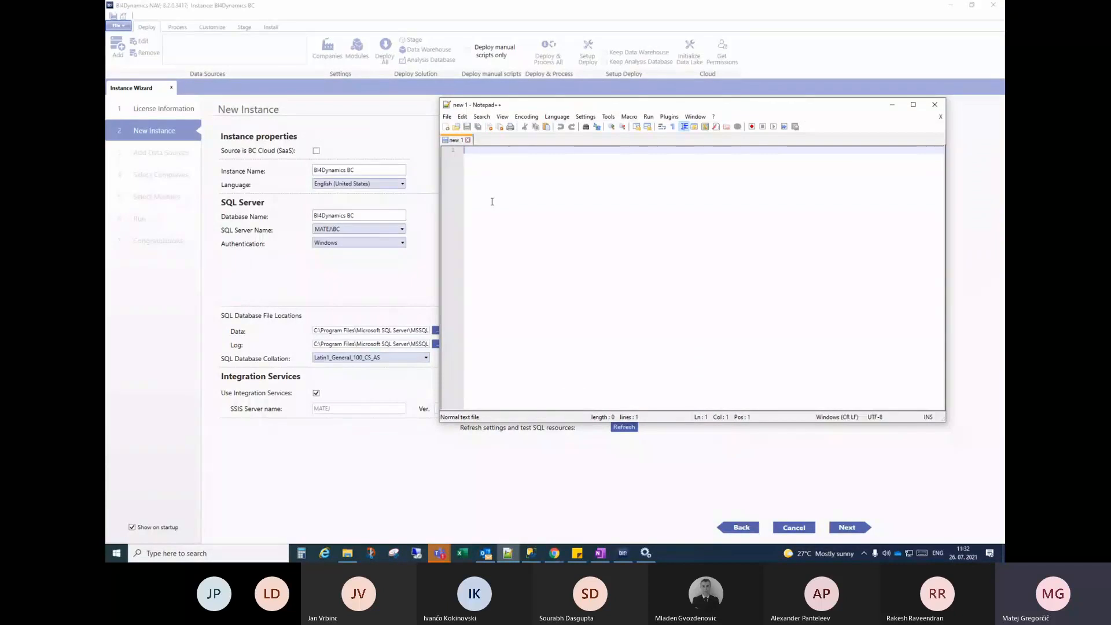
{"action": "type", "text": "a"}
{"action": "key", "text": "BackSpace"}
{"action": "key", "text": "BackSpace"}
{"action": "key", "text": "Return"}
{"action": "key", "text": "Return"}
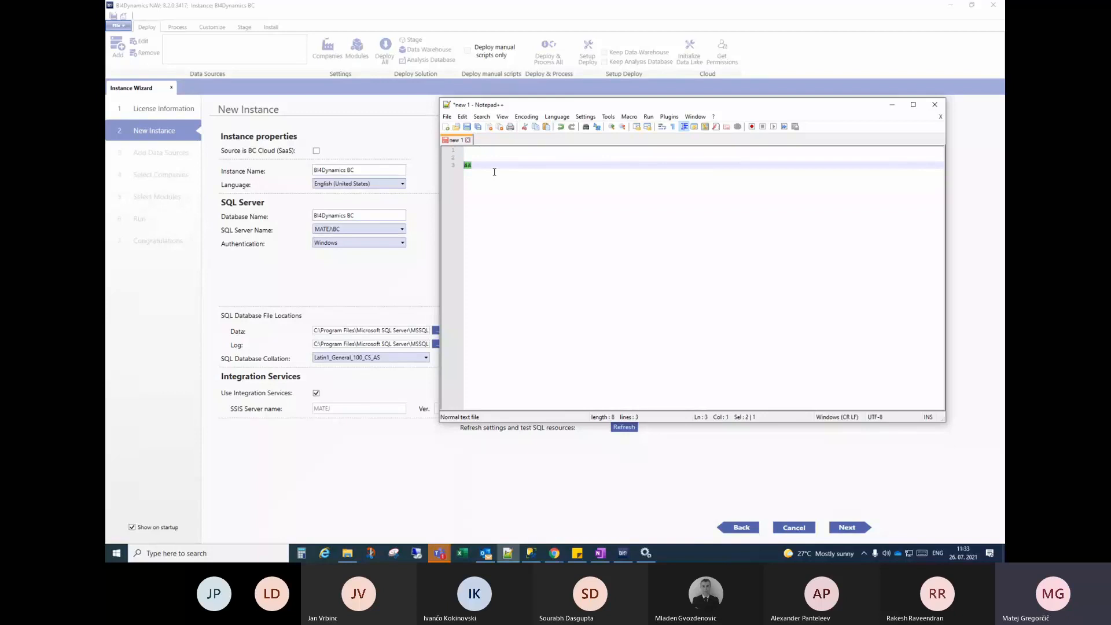
{"action": "key", "text": "BackSpace"}
{"action": "key", "text": "BackSpace"}
{"action": "left_click", "coordinate": [891, 105]}
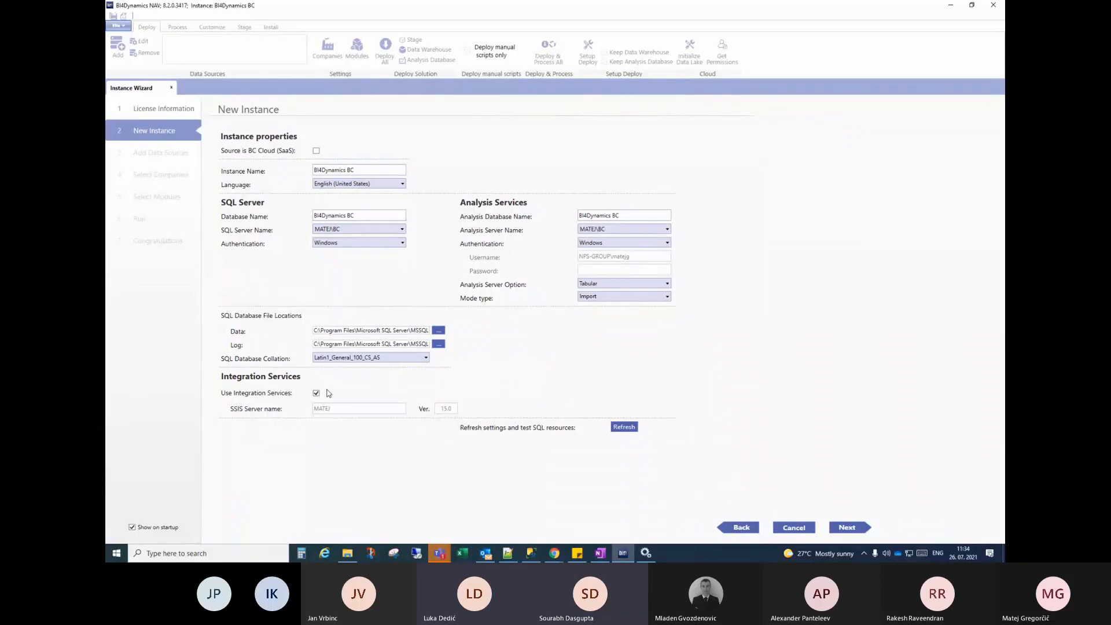
Review the SQL server name and the instance name entered for the new instance
{"action": "left_click", "coordinate": [350, 231]}
{"action": "key", "text": "ctrl+c"}
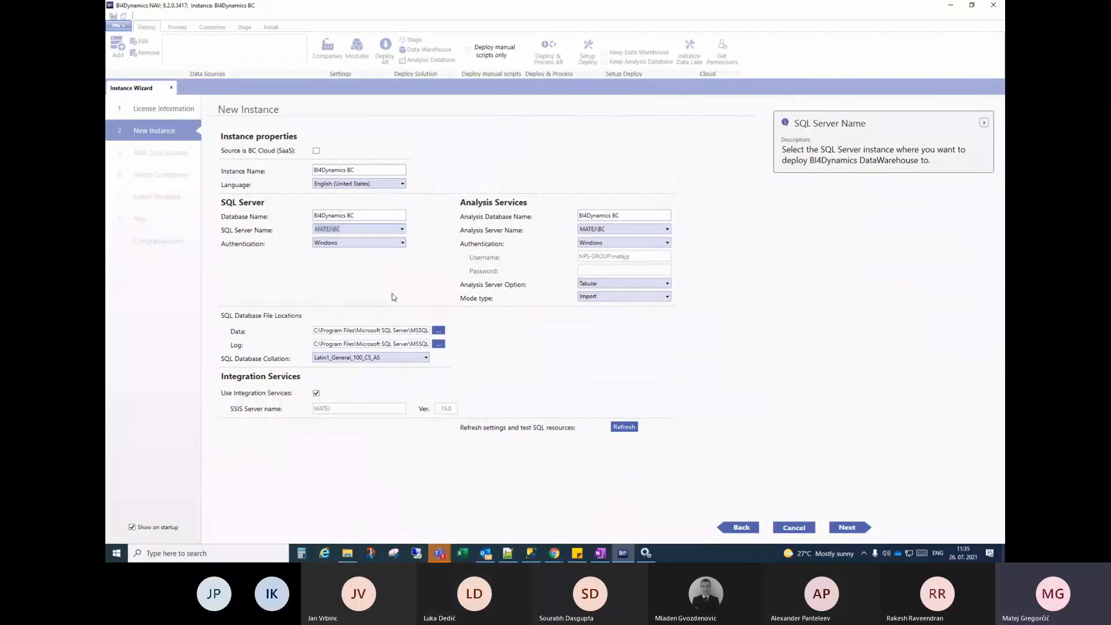
{"action": "left_click", "coordinate": [367, 170]}
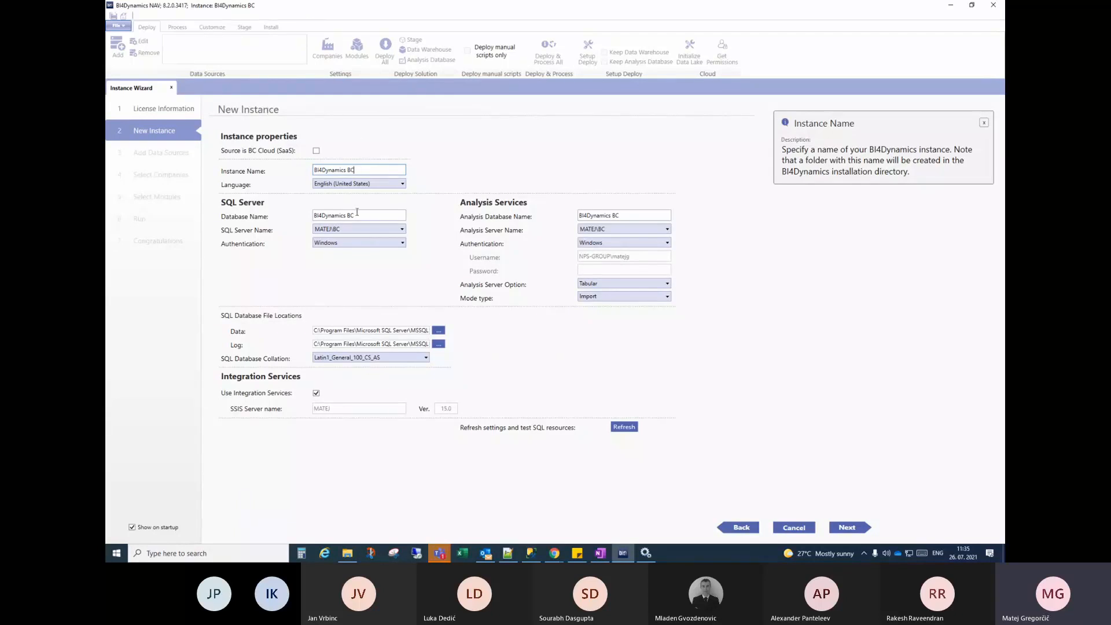
{"action": "left_click", "coordinate": [334, 230]}
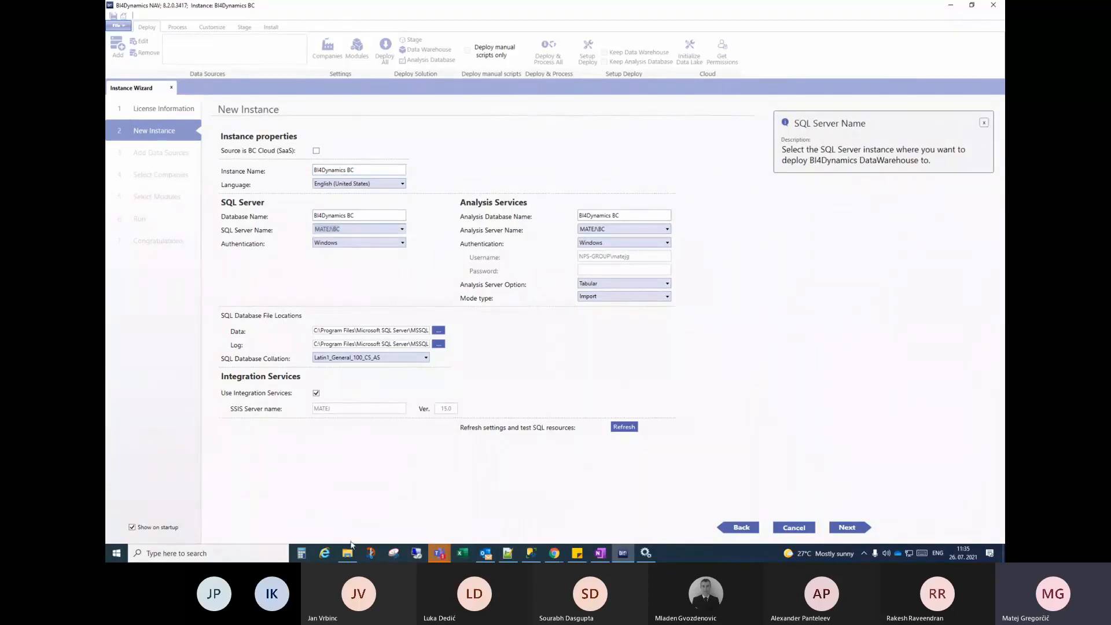
Open the BI4Dynamics NAV installation folder in File Explorer to examine the existing instance folders
{"action": "mouse_move", "coordinate": [349, 557]}
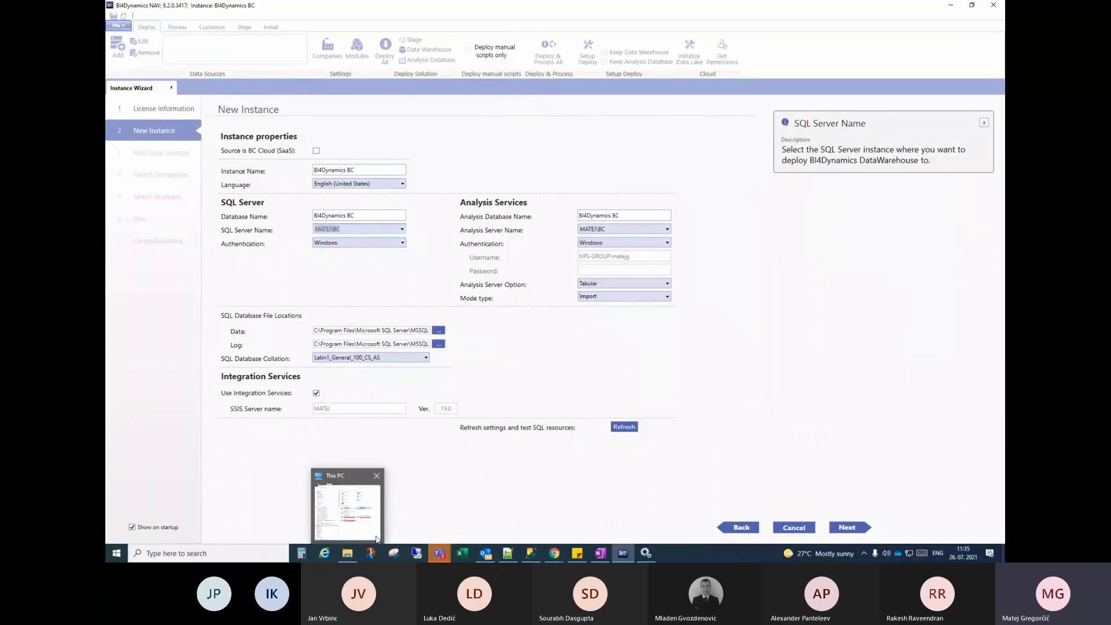
{"action": "left_click", "coordinate": [350, 557]}
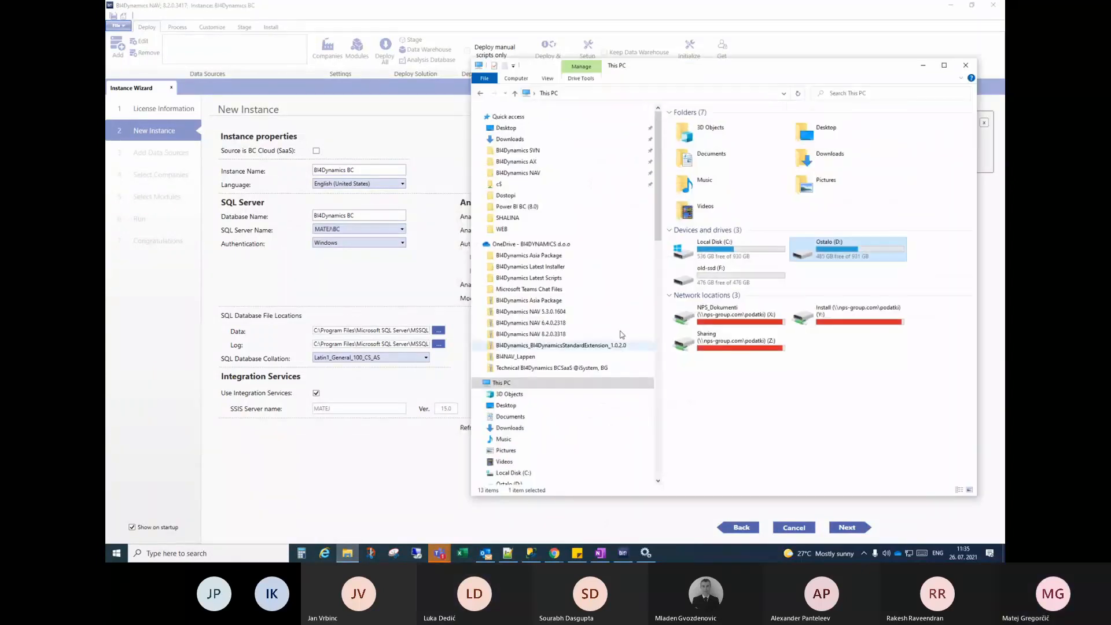
{"action": "left_click", "coordinate": [540, 174]}
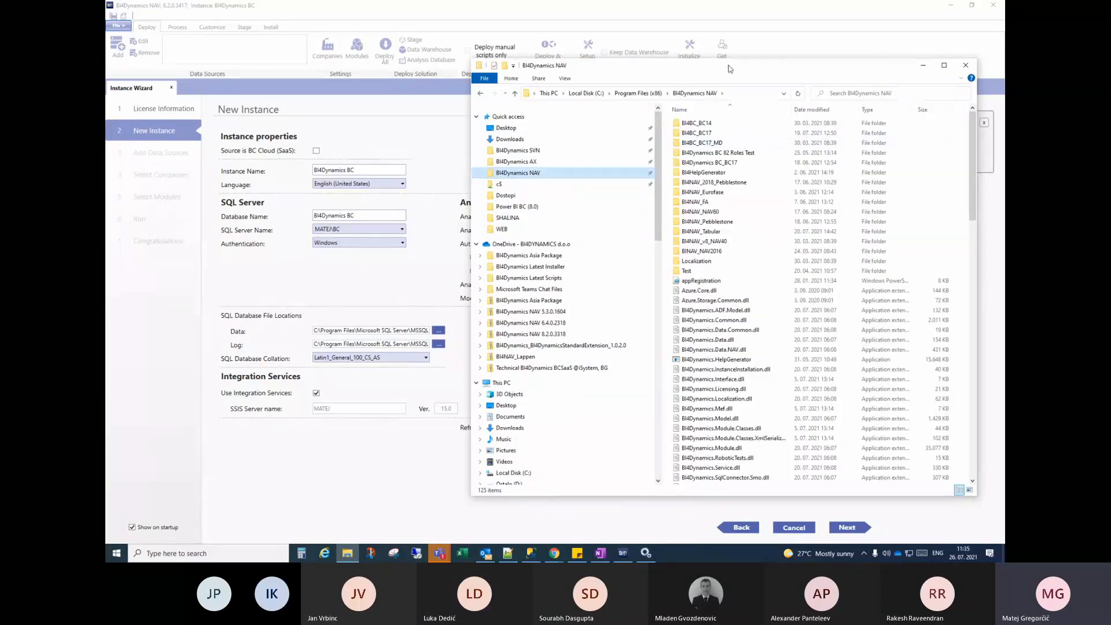
{"action": "left_click_drag", "start_coordinate": [728, 65], "coordinate": [745, 79]}
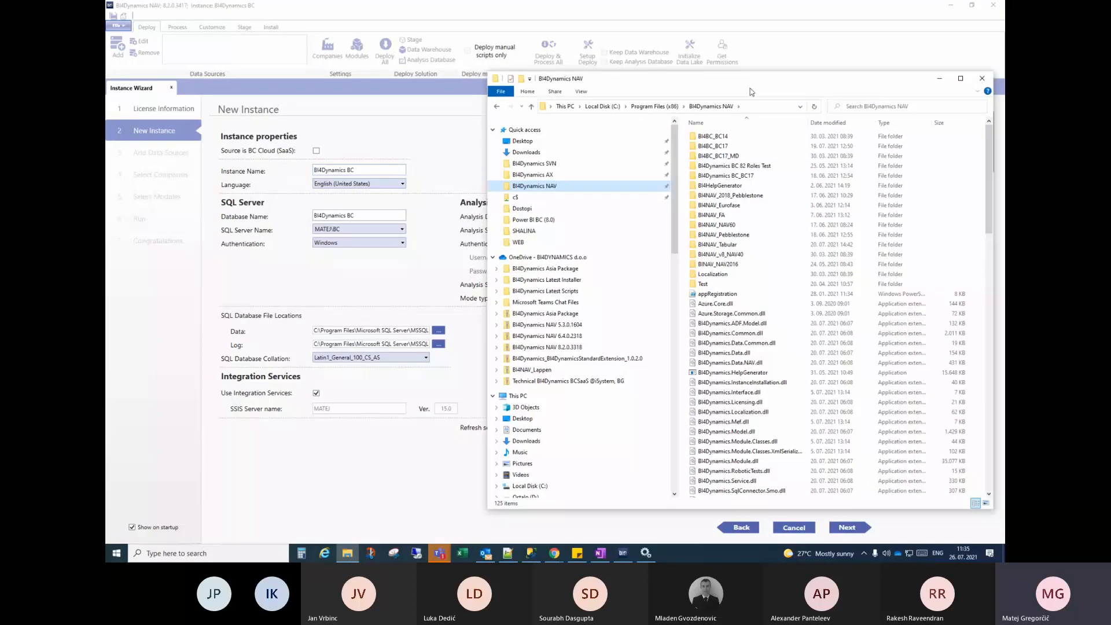
Continue the wizard to Add Data Sources, and locate the BI4Dynamics BC instance folder in the installation folder
{"action": "left_click", "coordinate": [849, 528]}
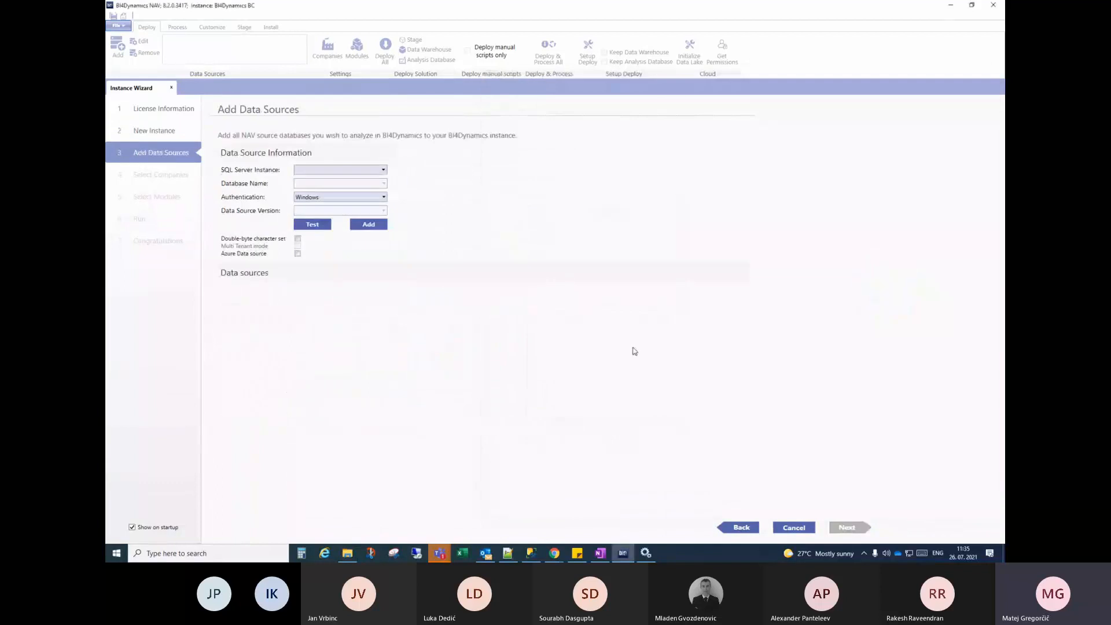
{"action": "left_click", "coordinate": [349, 560]}
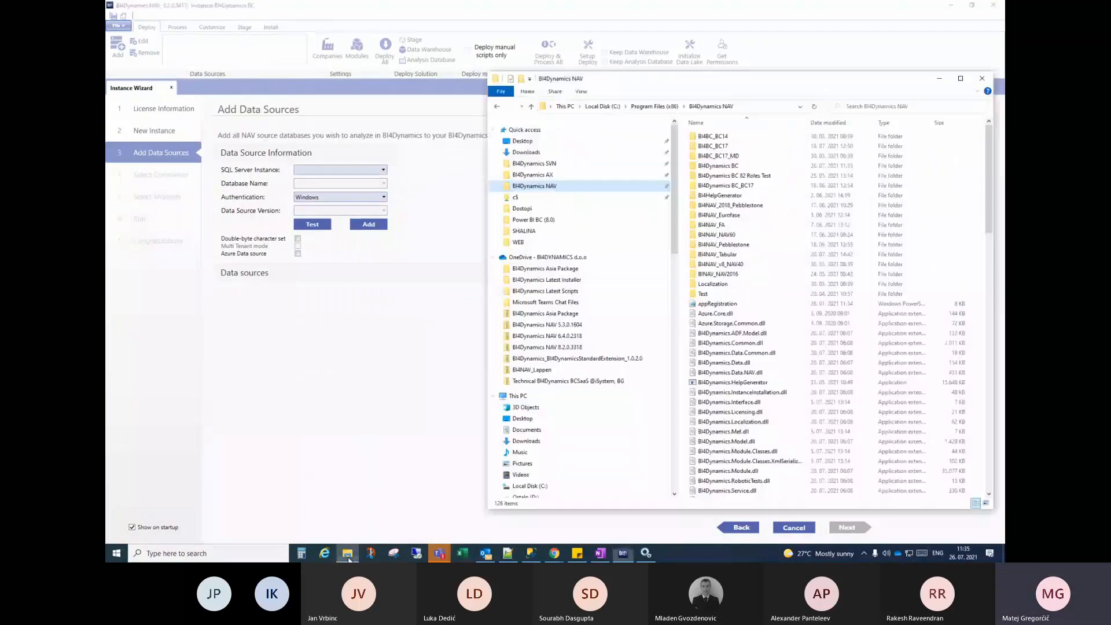
{"action": "left_click", "coordinate": [755, 167]}
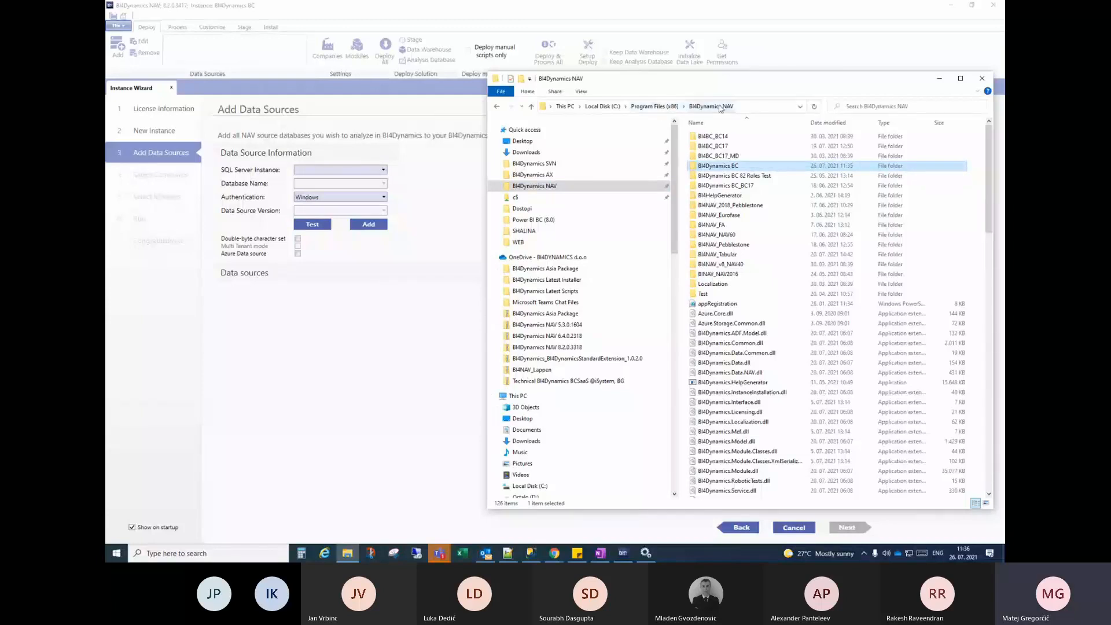
Open the BI4Dynamics BC instance folder to examine its contents, and return to the Instance Wizard
{"action": "double_click", "coordinate": [743, 167]}
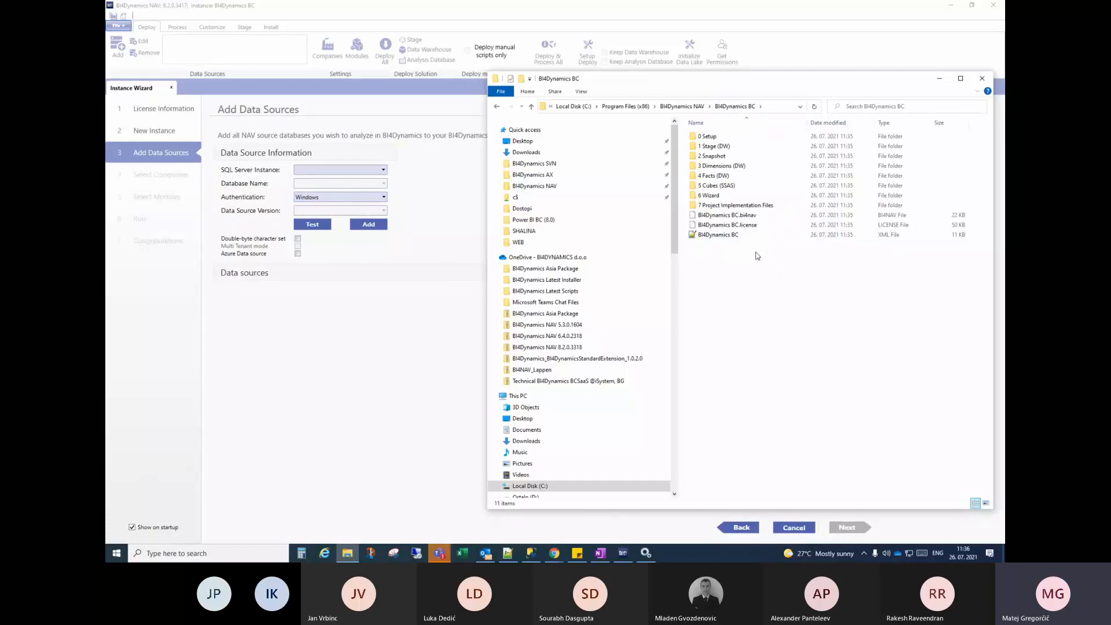
{"action": "left_click_drag", "start_coordinate": [781, 84], "coordinate": [1005, 85]}
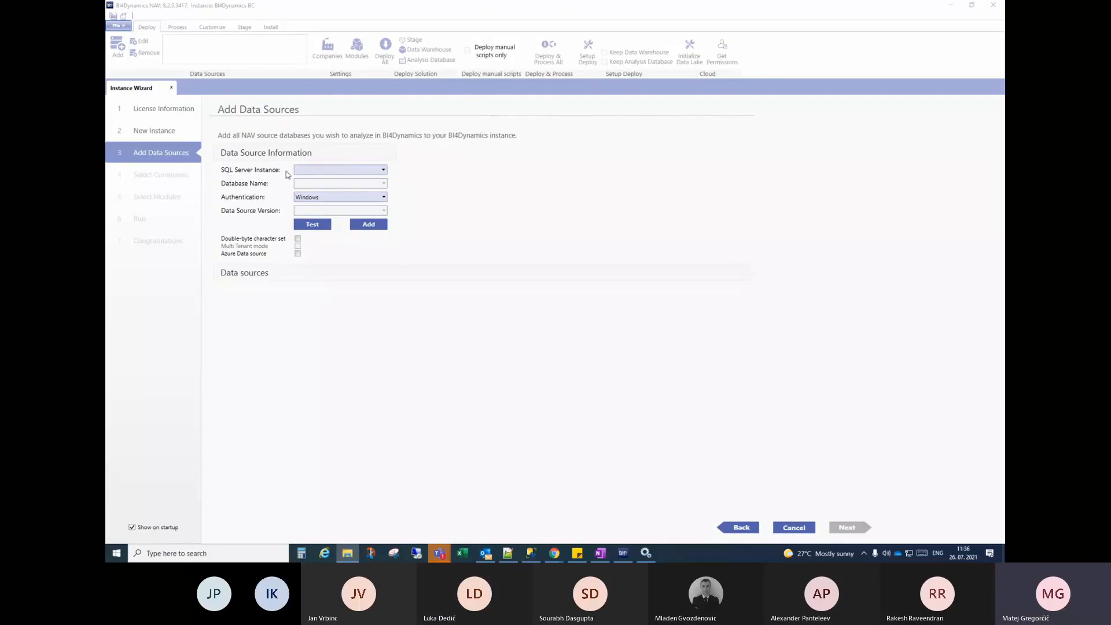
Set the data source's SQL Server instance to SQL2017
{"action": "left_click", "coordinate": [382, 173]}
{"action": "left_click", "coordinate": [382, 172]}
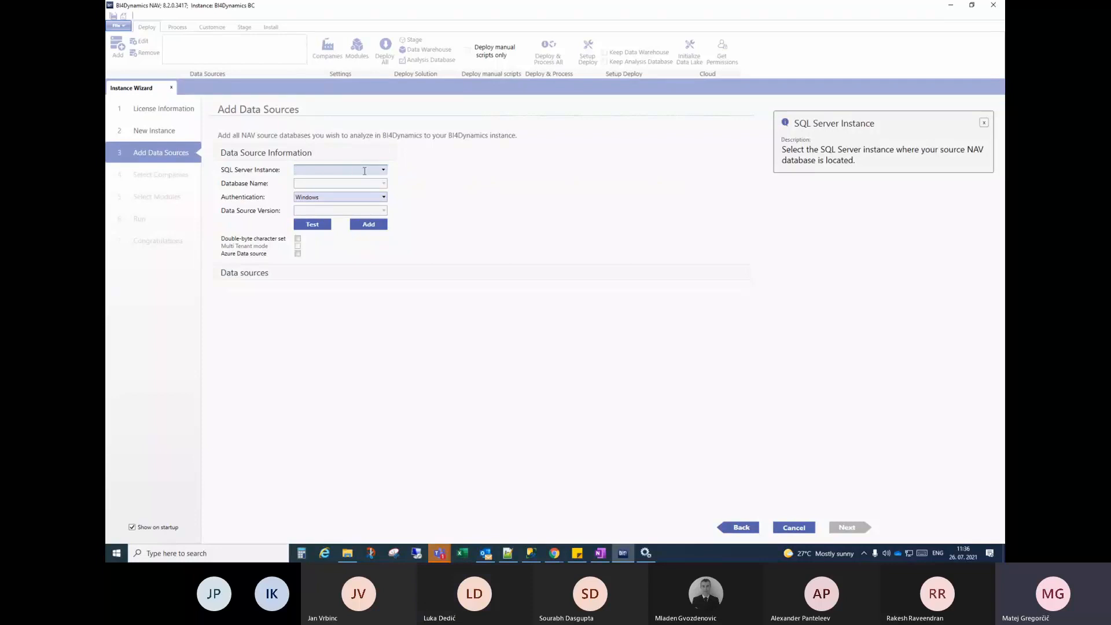
{"action": "key", "text": "ctrl+v"}
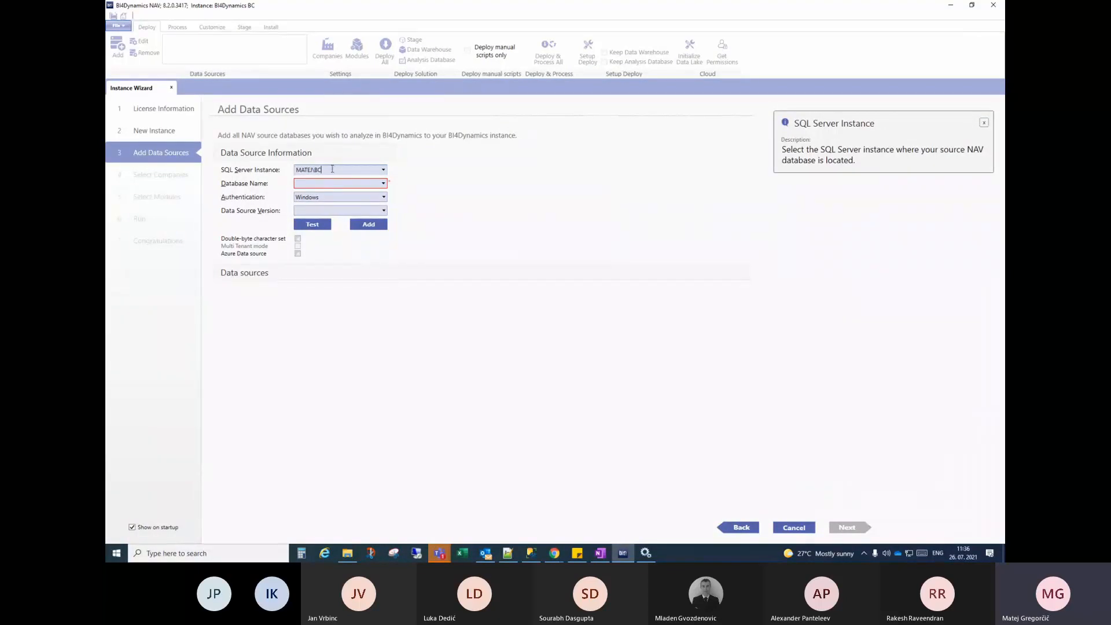
{"action": "left_click_drag", "start_coordinate": [333, 169], "coordinate": [260, 179]}
{"action": "type", "text": "SQL2017"}
{"action": "left_click", "coordinate": [385, 211]}
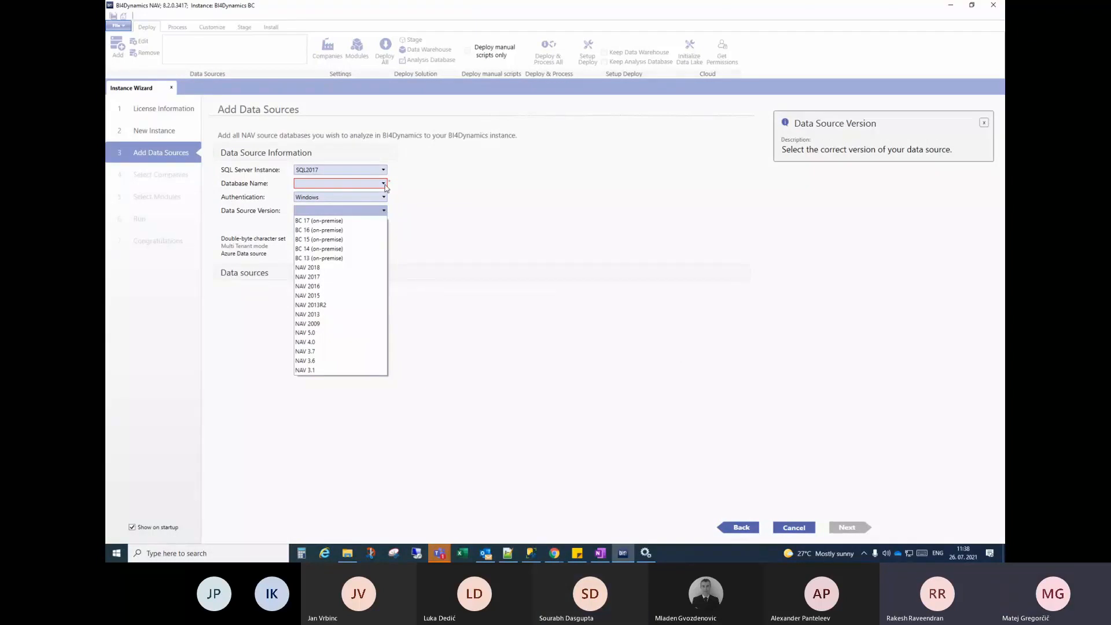
{"action": "left_click", "coordinate": [342, 176]}
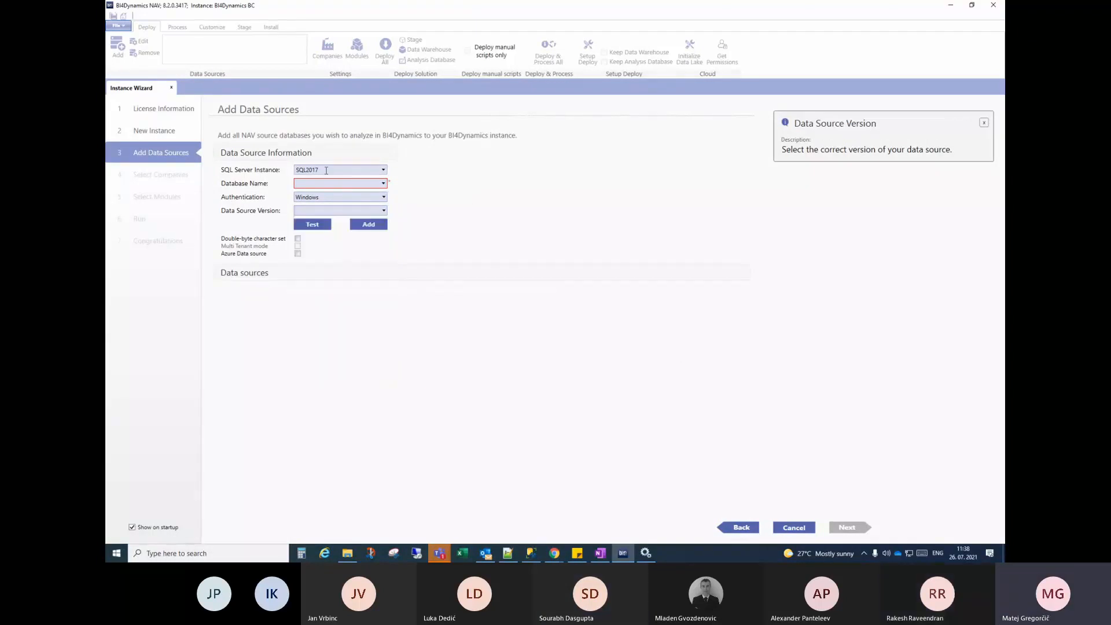
Choose Demo Database NAV (17-0) as the source database name
{"action": "left_click", "coordinate": [385, 186]}
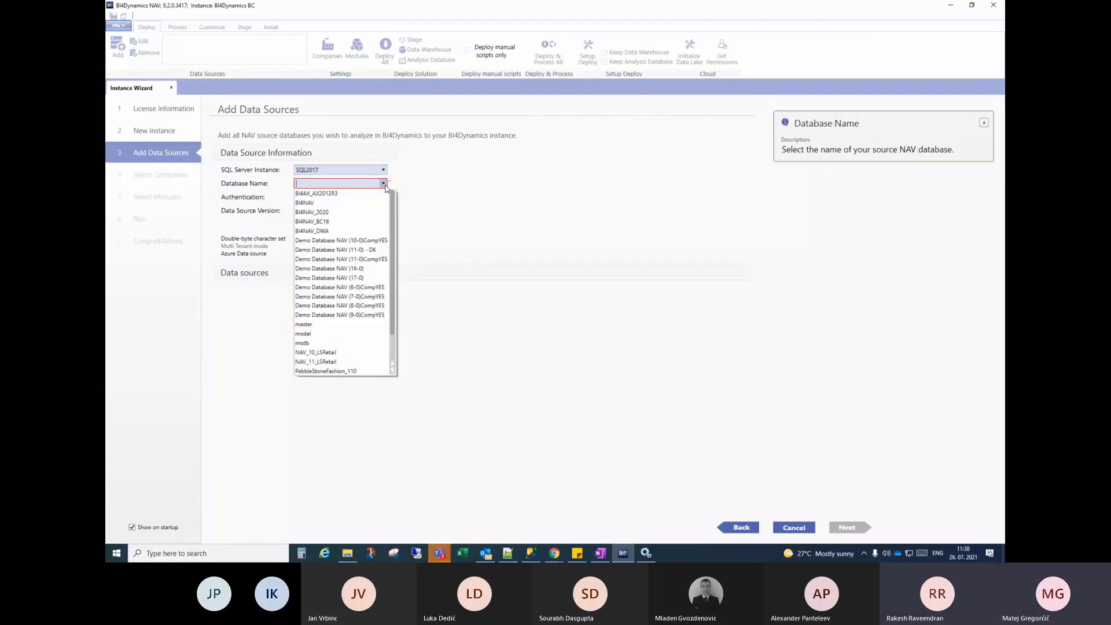
{"action": "left_click", "coordinate": [383, 184]}
{"action": "left_click", "coordinate": [383, 184]}
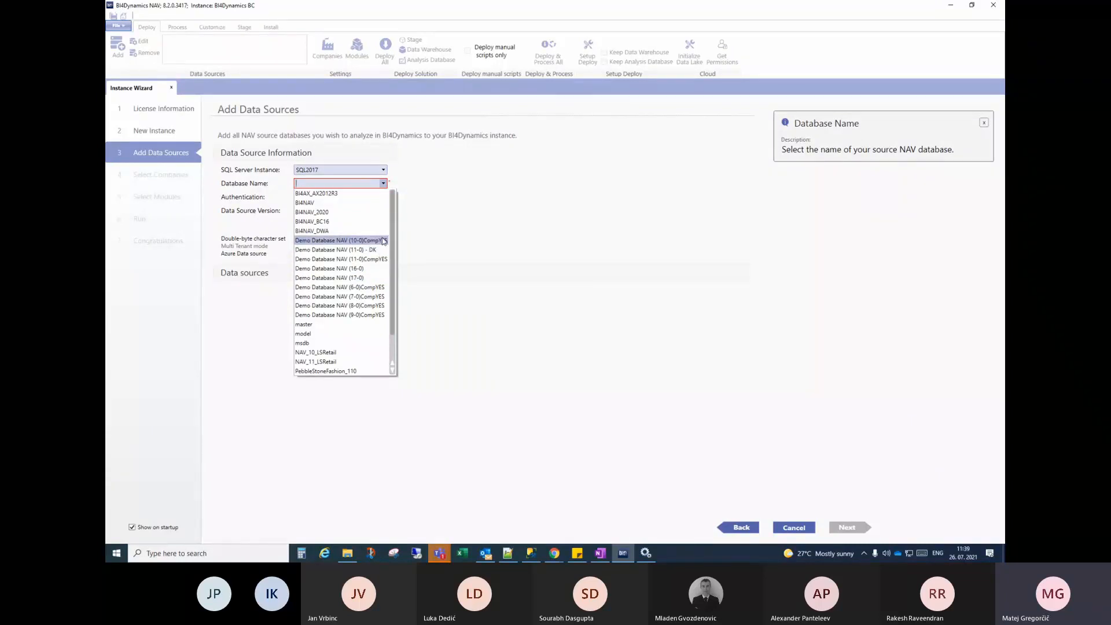
{"action": "scroll", "coordinate": [370, 255], "scroll_direction": "down", "scroll_amount": 1}
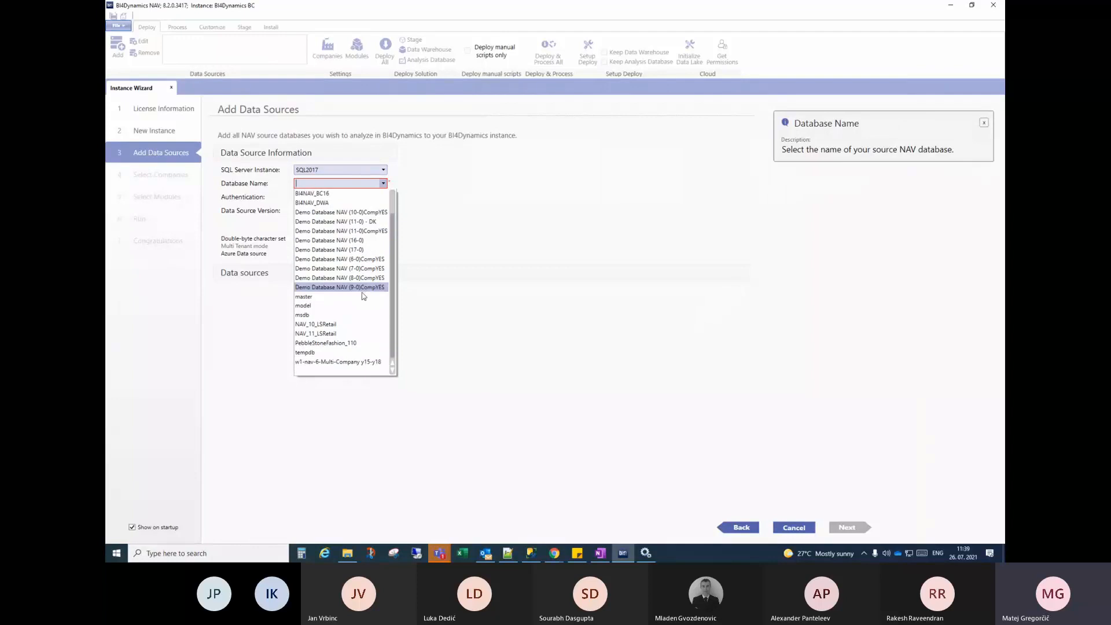
{"action": "left_click", "coordinate": [359, 250]}
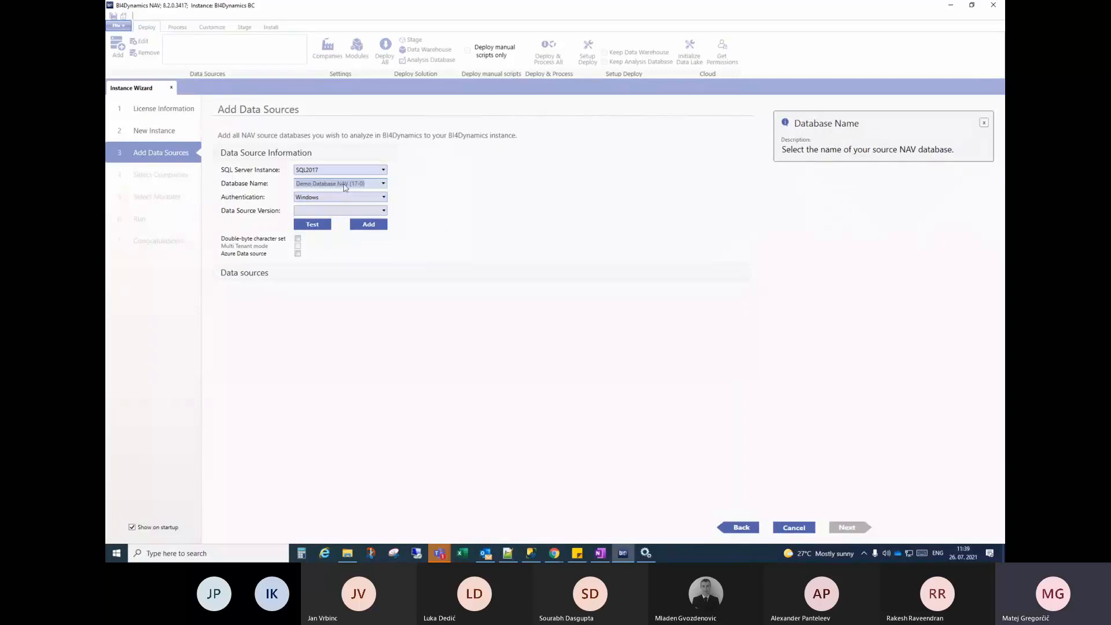
Switch the data source authentication to SQL Server and enter the username sa and the account password
{"action": "left_click", "coordinate": [313, 199]}
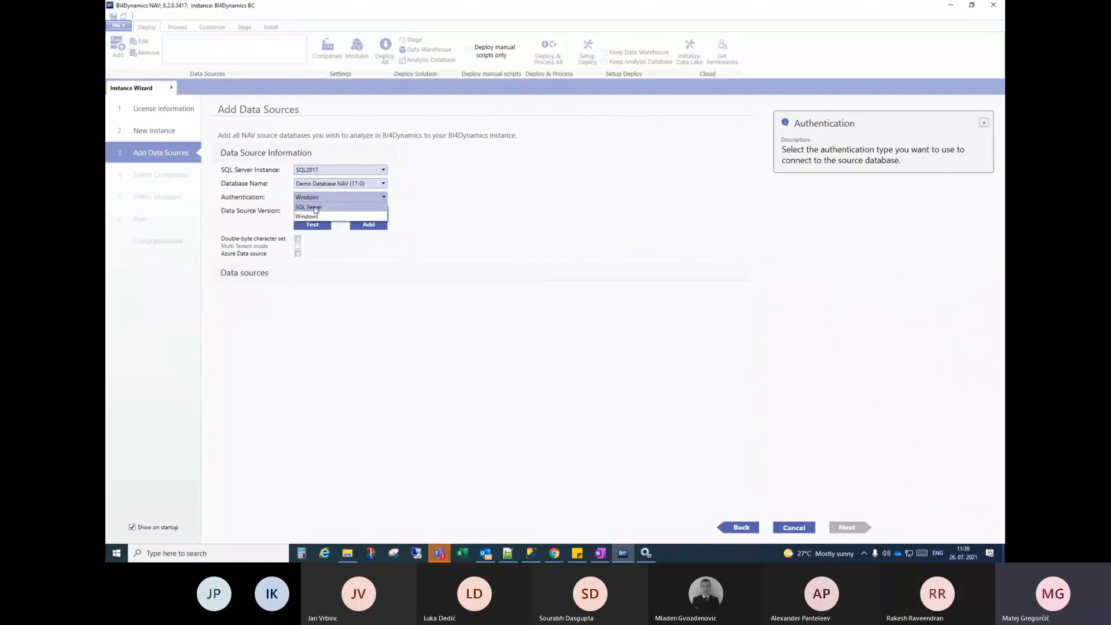
{"action": "left_click", "coordinate": [309, 207]}
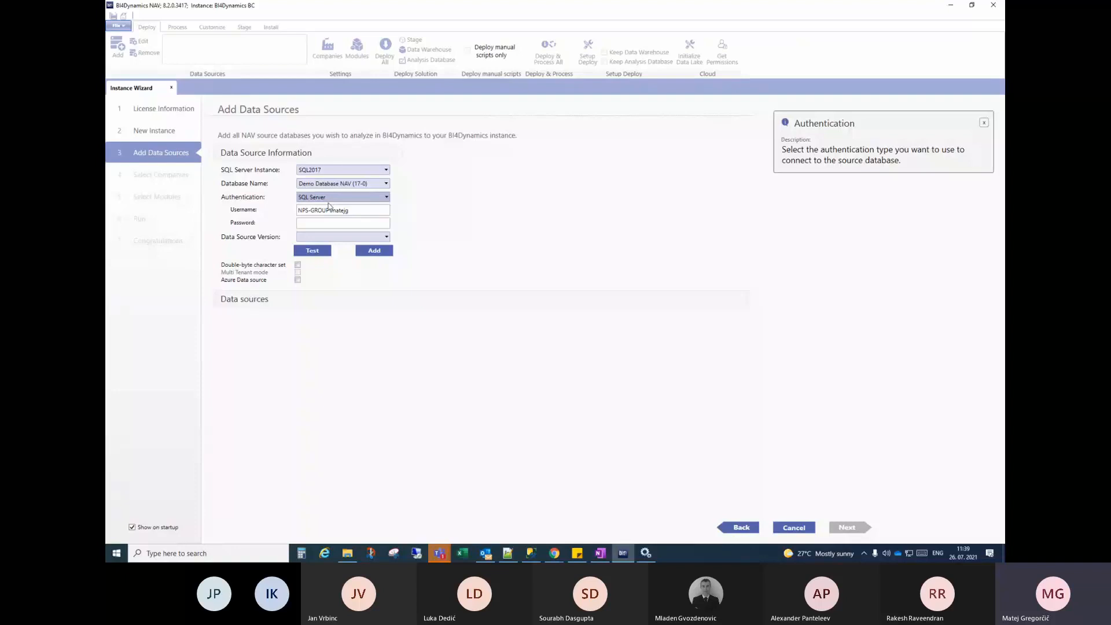
{"action": "left_click_drag", "start_coordinate": [352, 212], "coordinate": [290, 212]}
{"action": "type", "text": "SA"}
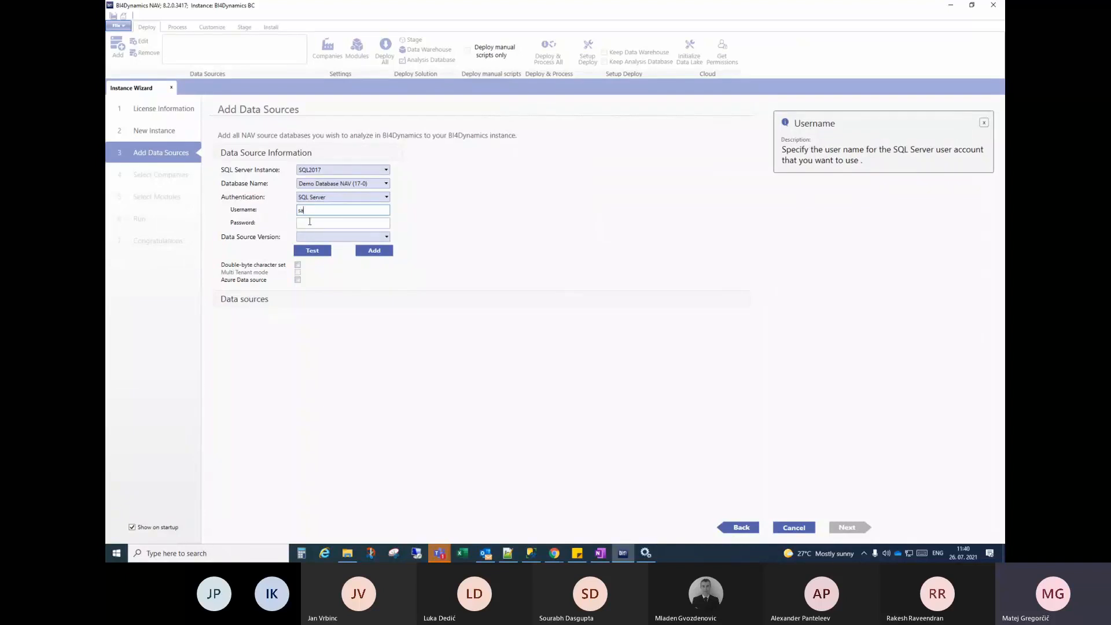
{"action": "left_click", "coordinate": [312, 223]}
{"action": "type", "text": "•••••••••••"}
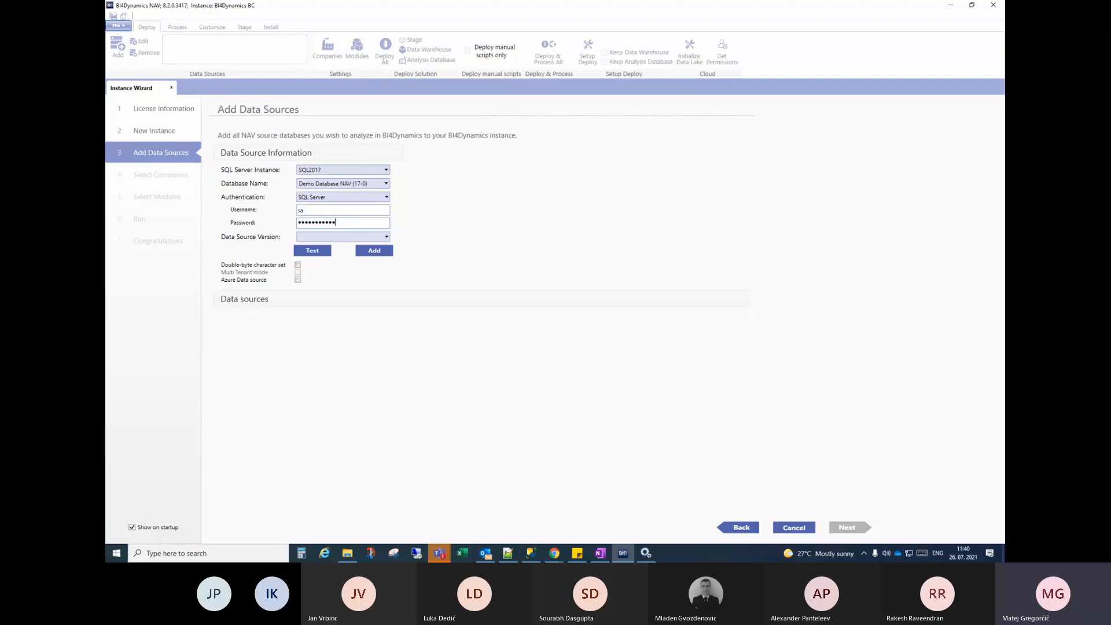
Clear the SQL Server username and password, and set the data source authentication back to Windows
{"action": "double_click", "coordinate": [313, 210]}
{"action": "key", "text": "BackSpace"}
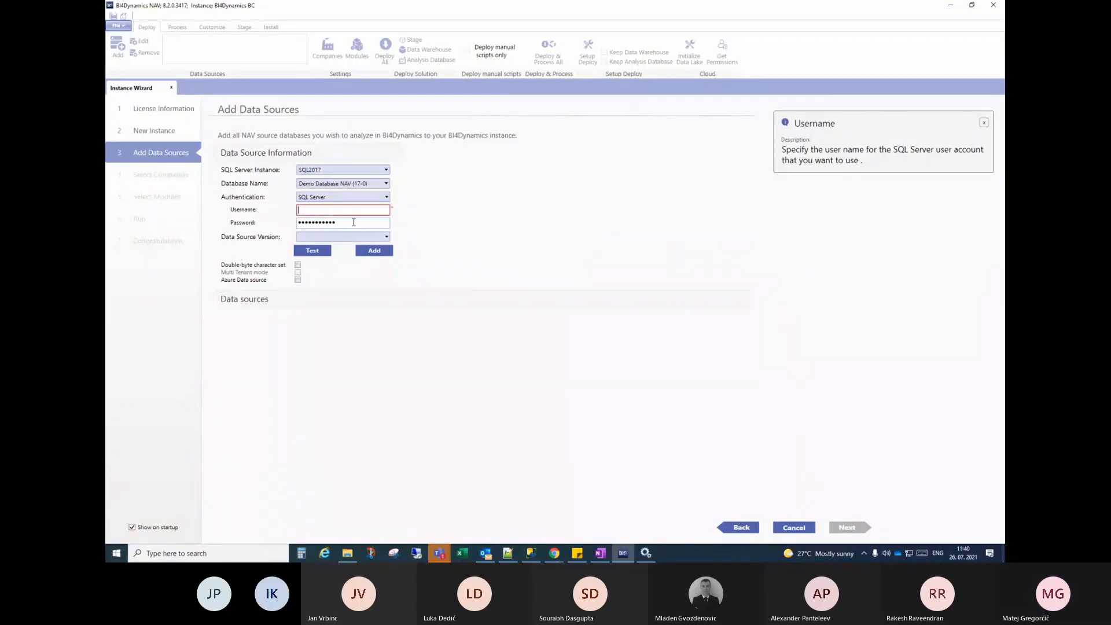
{"action": "double_click", "coordinate": [354, 222]}
{"action": "key", "text": "BackSpace"}
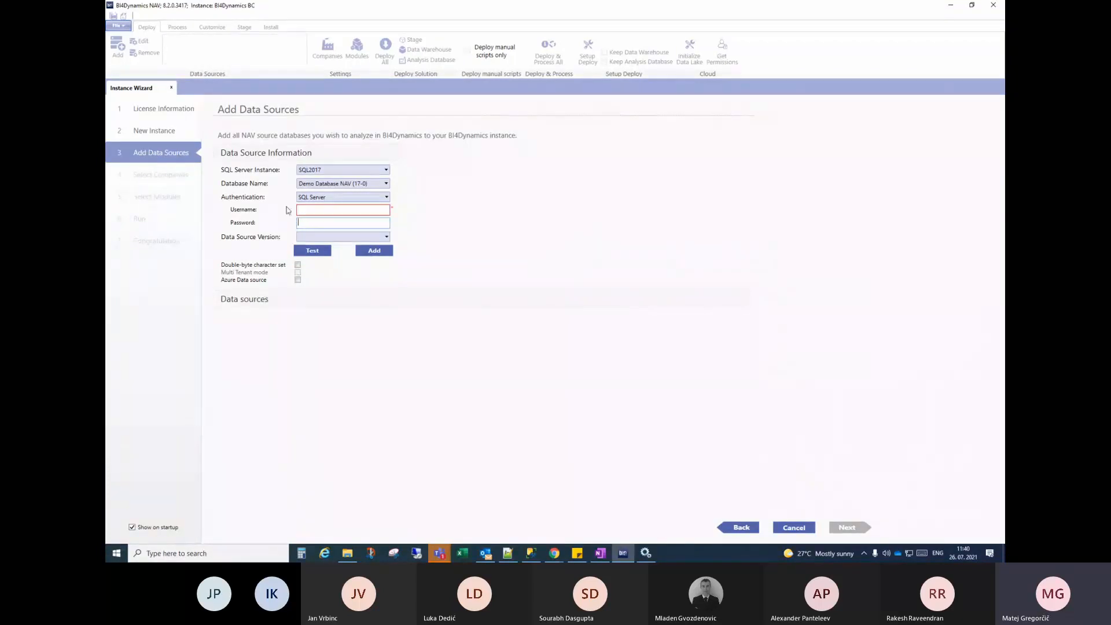
{"action": "left_click", "coordinate": [339, 198]}
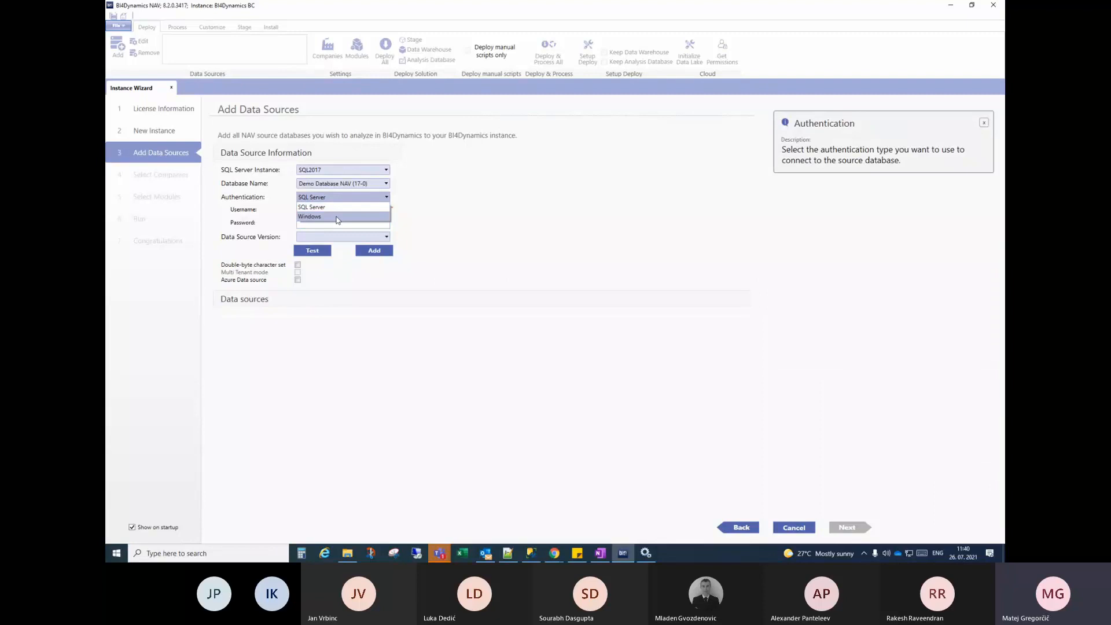
{"action": "left_click", "coordinate": [337, 218]}
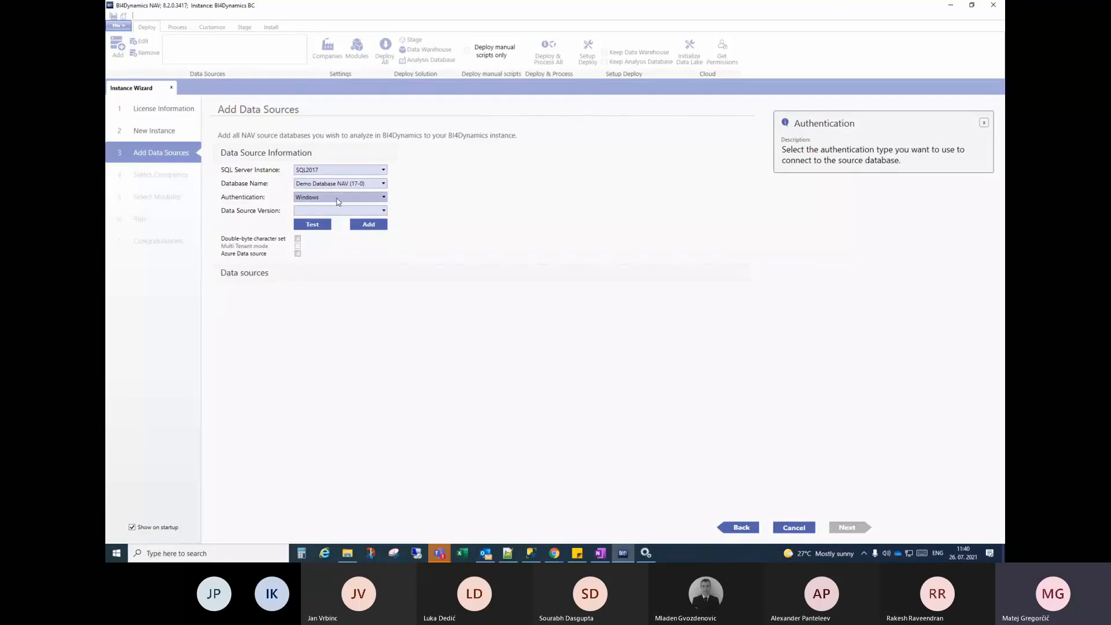
{"action": "left_click", "coordinate": [338, 197]}
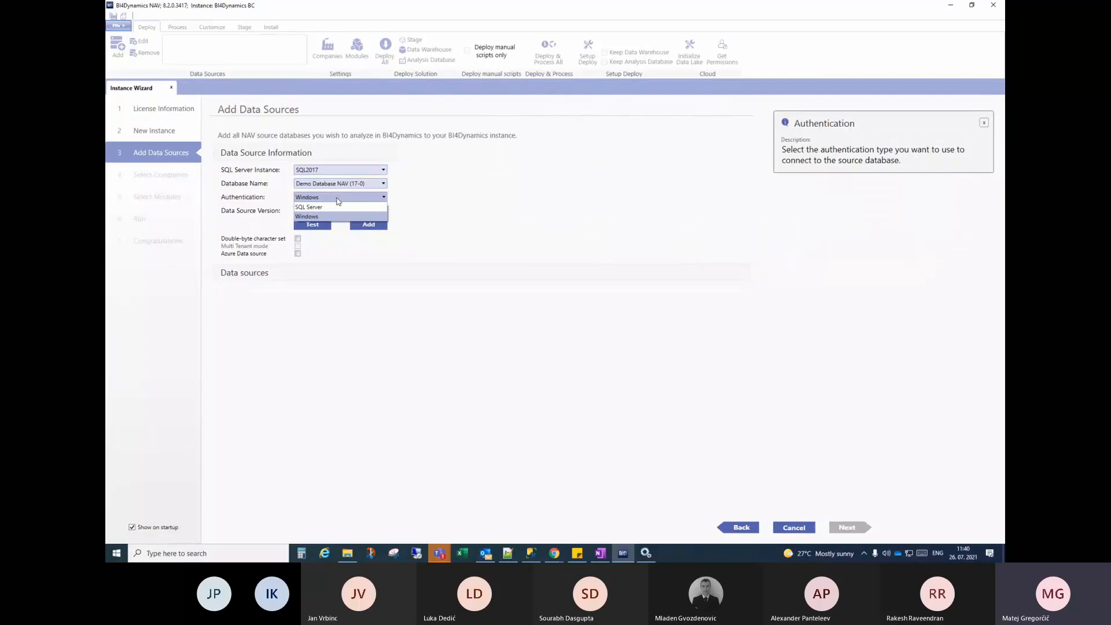
{"action": "left_click", "coordinate": [338, 201]}
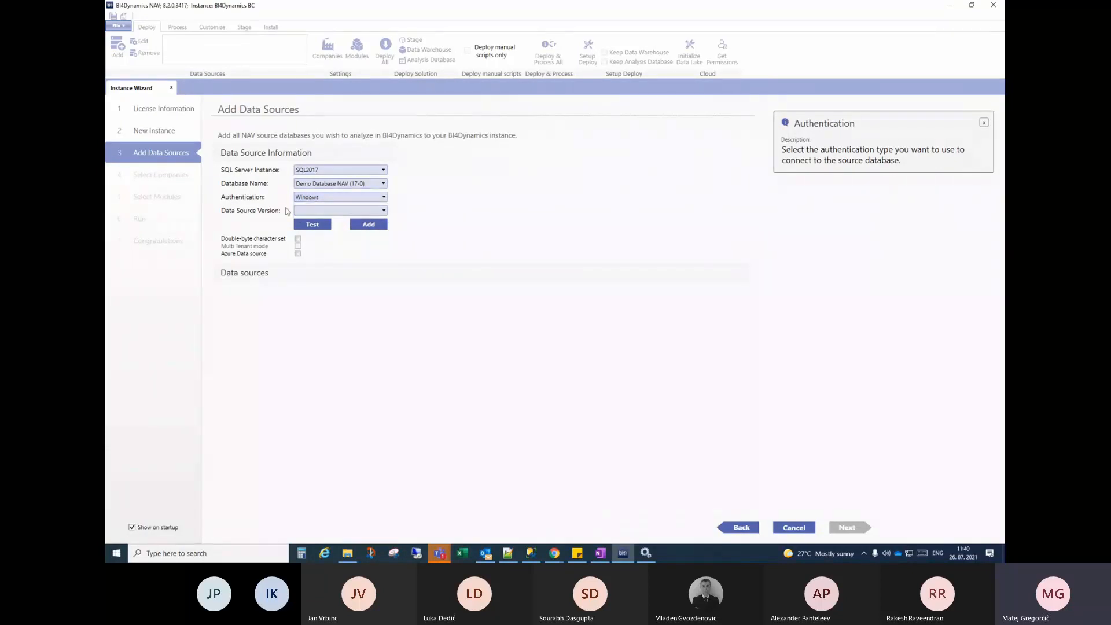
Set the data source version to BC 17 (on-premise)
{"action": "left_click", "coordinate": [326, 211]}
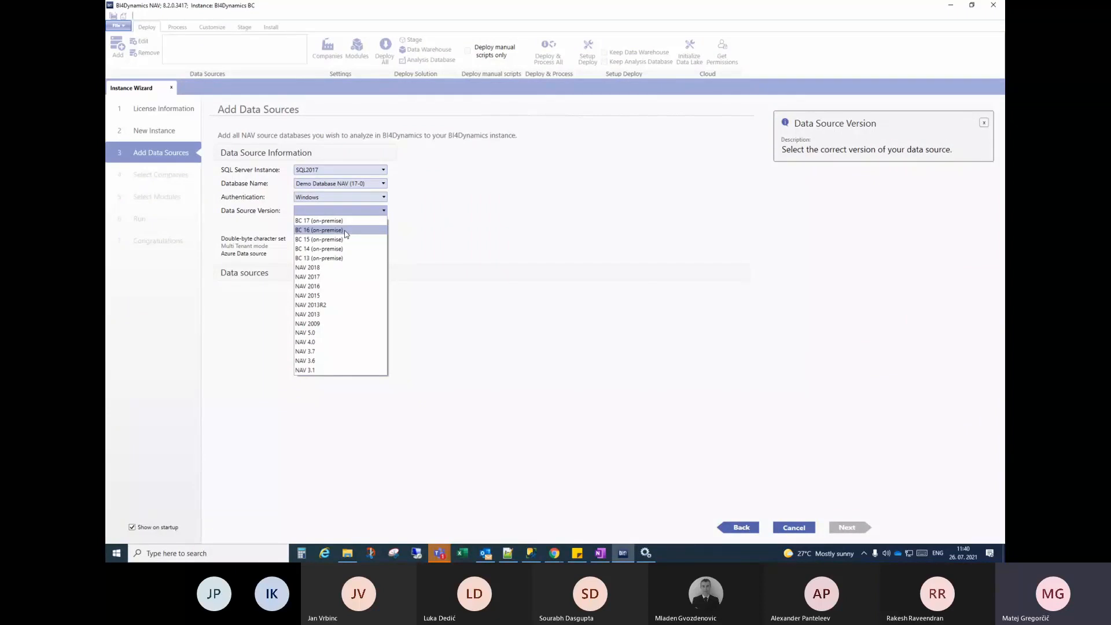
{"action": "left_click", "coordinate": [317, 214]}
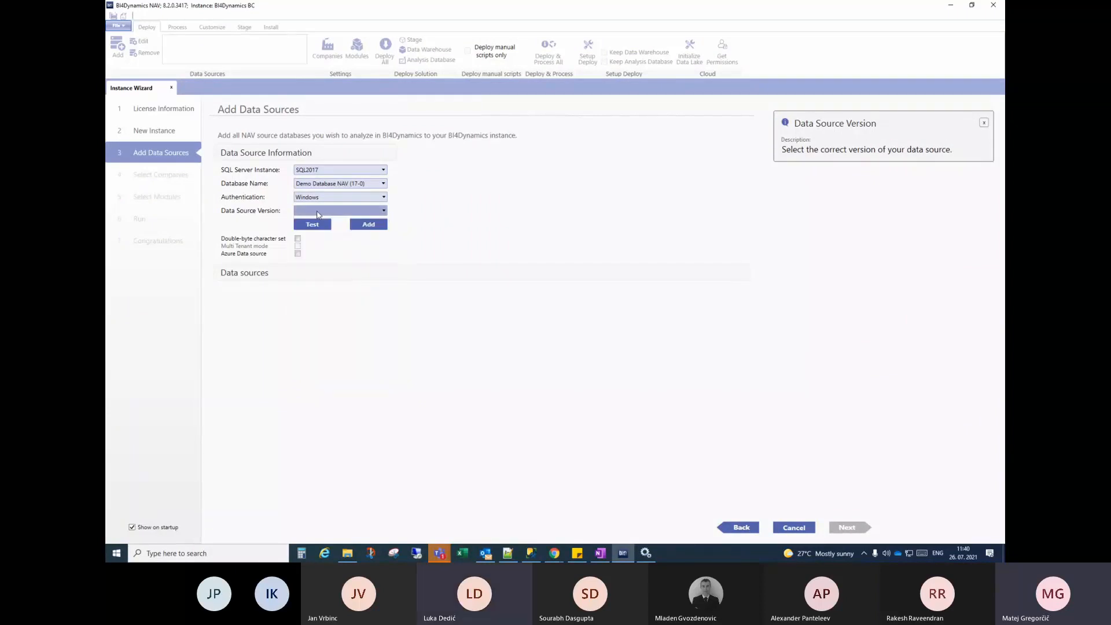
{"action": "left_click", "coordinate": [318, 213]}
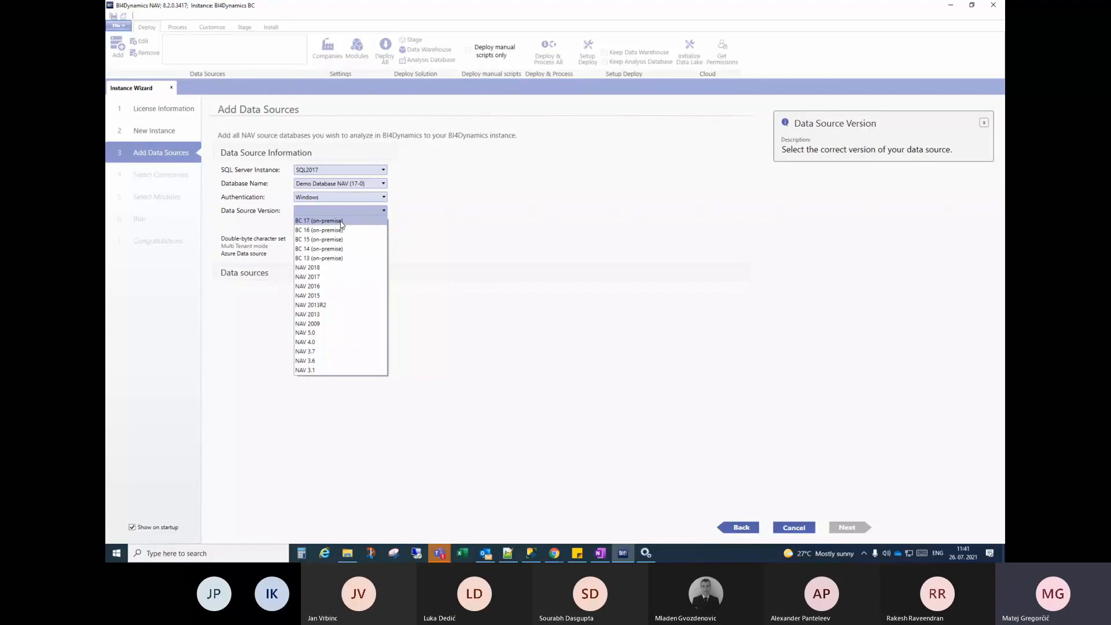
{"action": "left_click", "coordinate": [341, 221]}
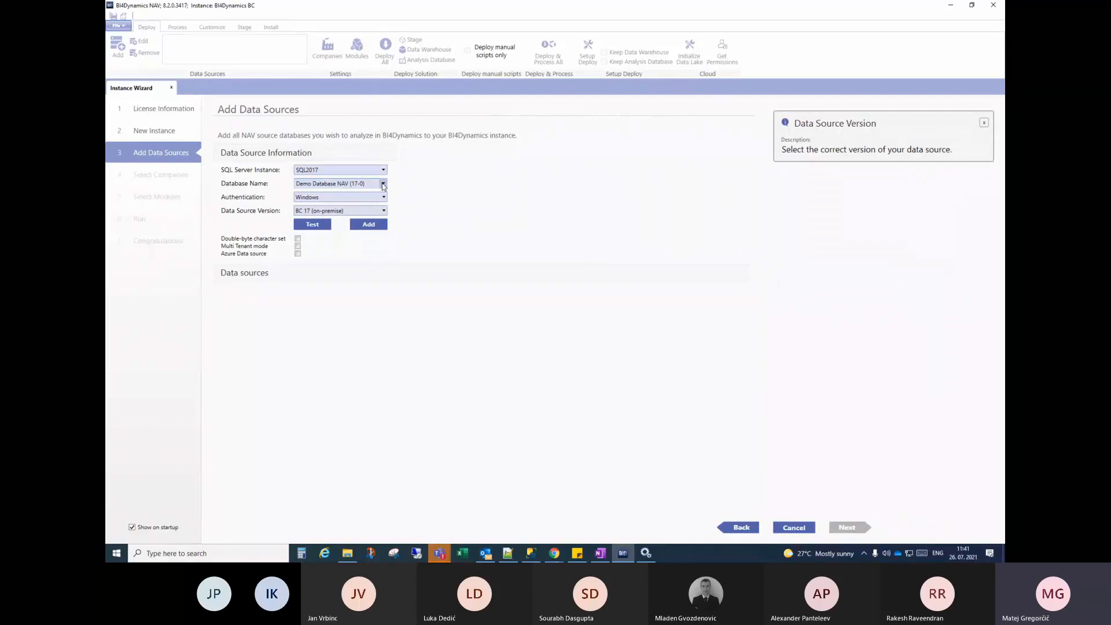
{"action": "left_click", "coordinate": [384, 211]}
{"action": "left_click", "coordinate": [384, 212]}
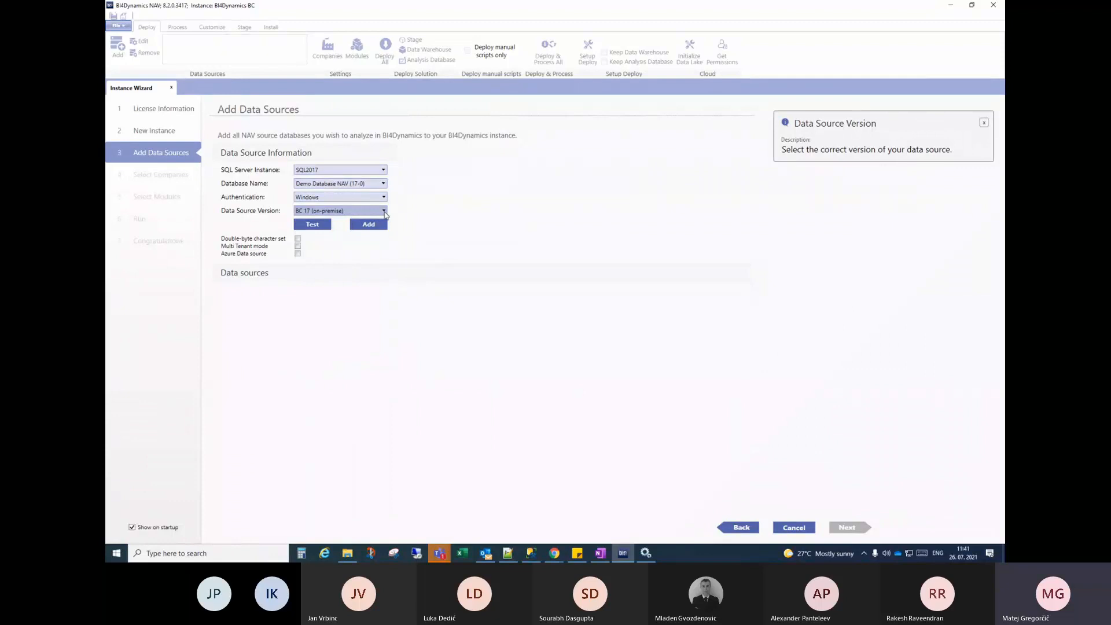
Test the connection to the source database and dismiss the result message
{"action": "left_click", "coordinate": [319, 224]}
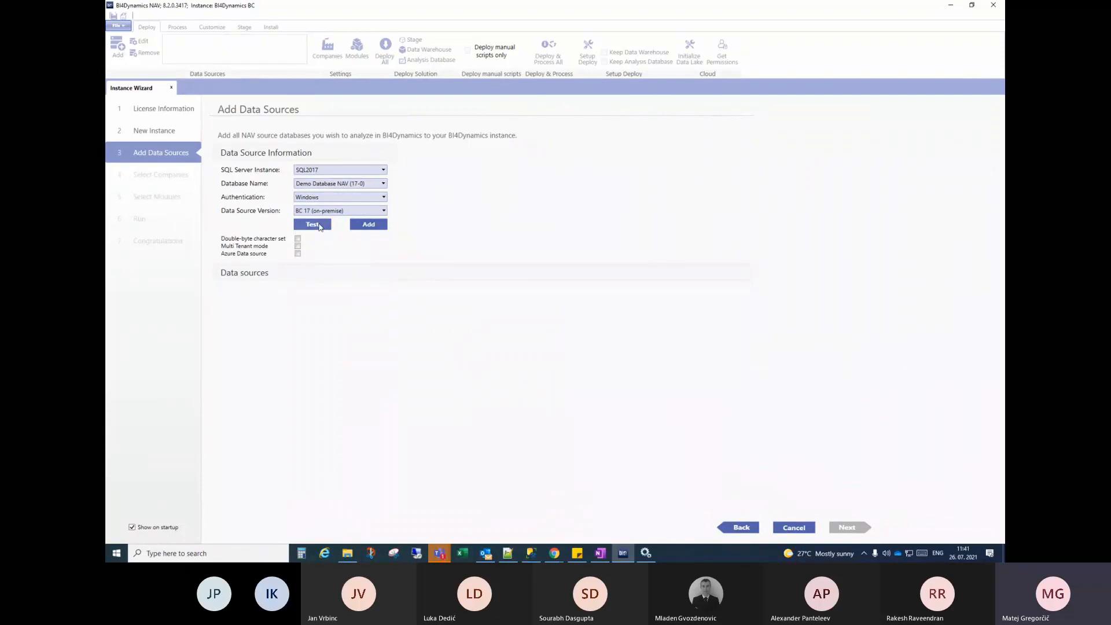
{"action": "left_click_drag", "start_coordinate": [548, 259], "coordinate": [460, 187]}
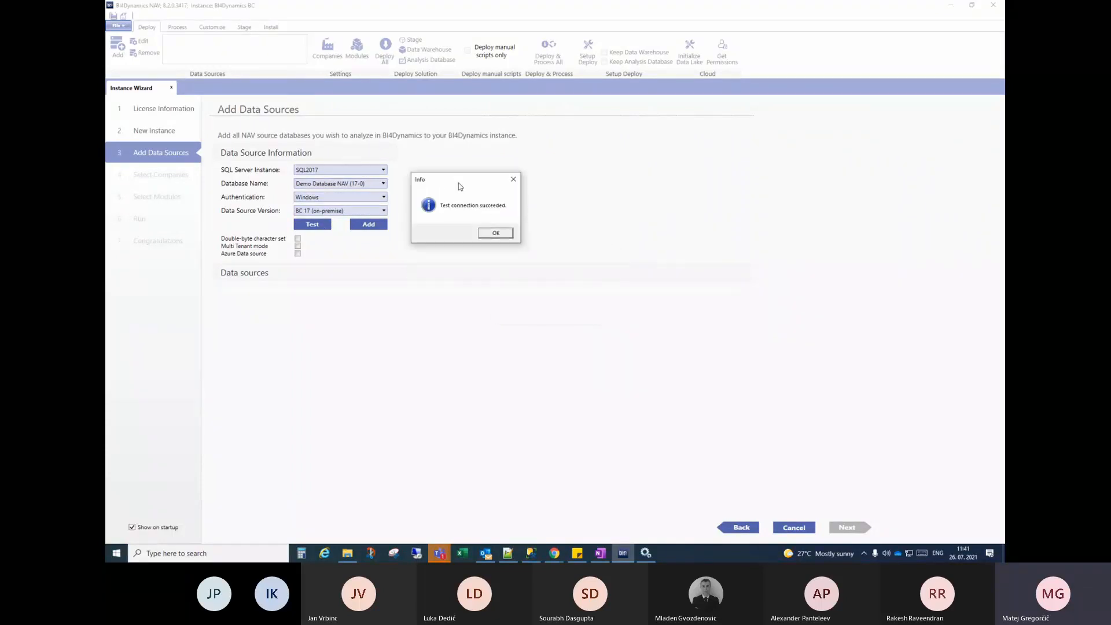
{"action": "left_click", "coordinate": [493, 234]}
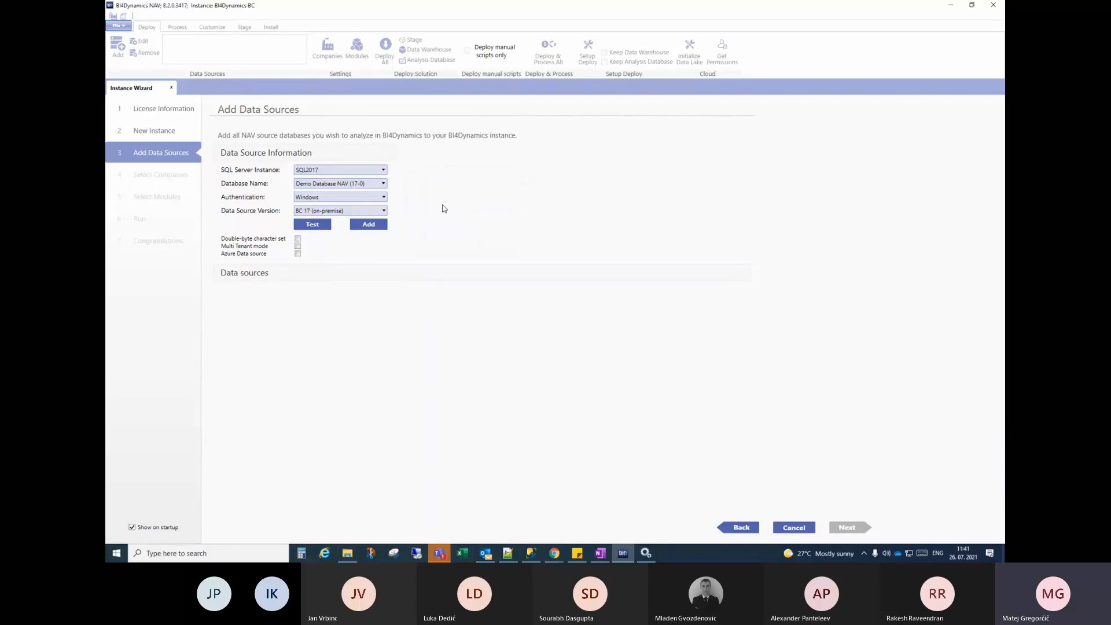
Switch to SQL Server Management Studio and connect to the SQL2017 database engine
{"action": "left_click", "coordinate": [533, 554]}
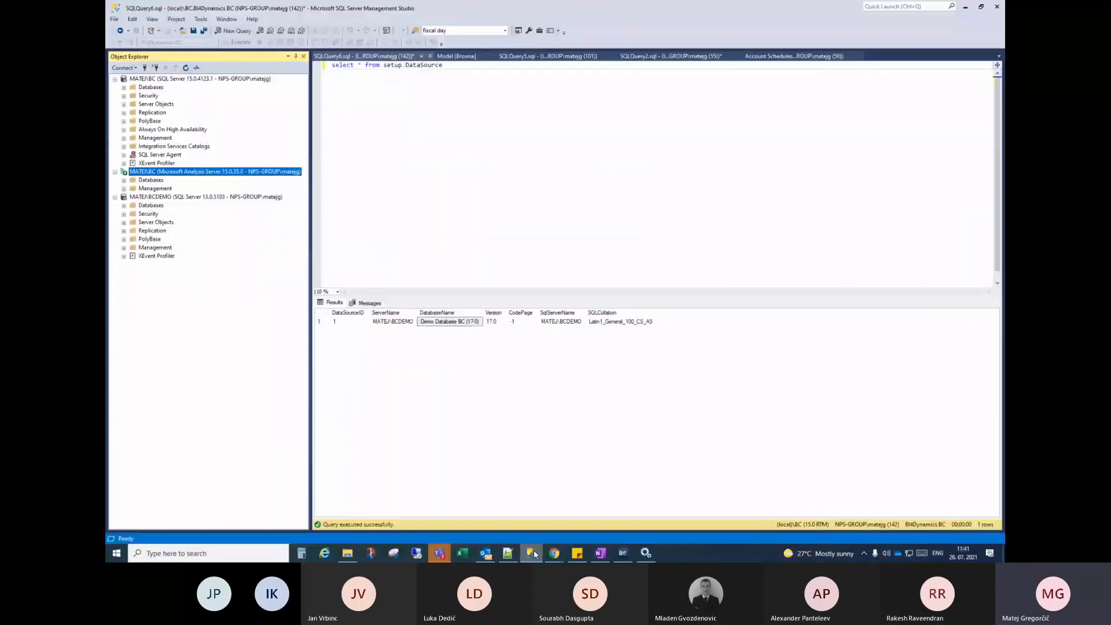
{"action": "left_click", "coordinate": [123, 68]}
{"action": "left_click", "coordinate": [148, 77]}
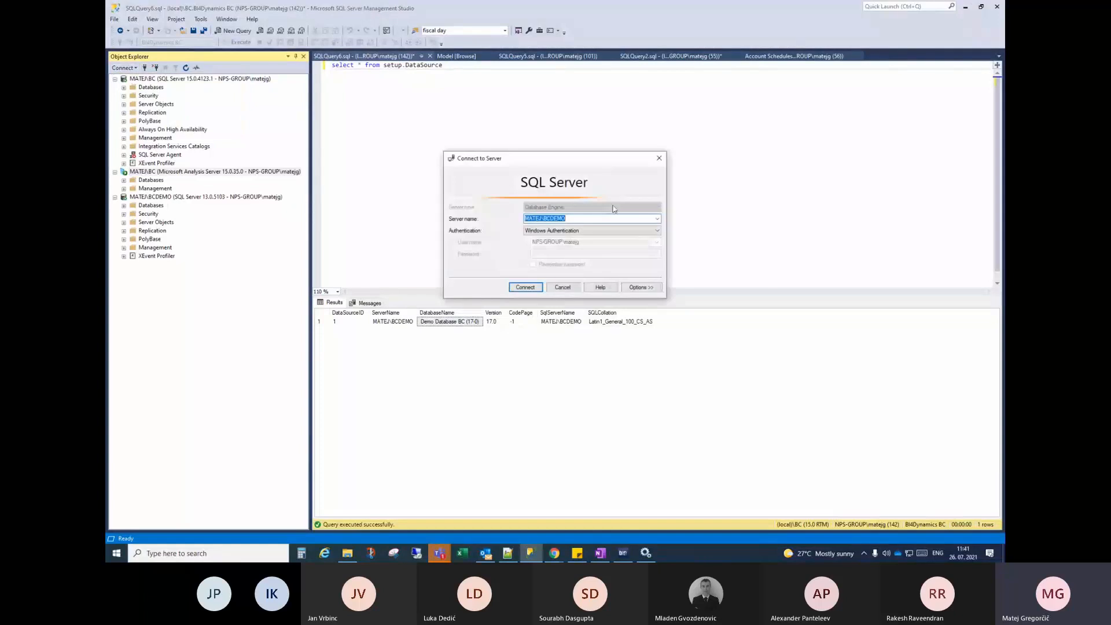
{"action": "type", "text": "SQL"}
{"action": "type", "text": "2017"}
{"action": "key", "text": "Return"}
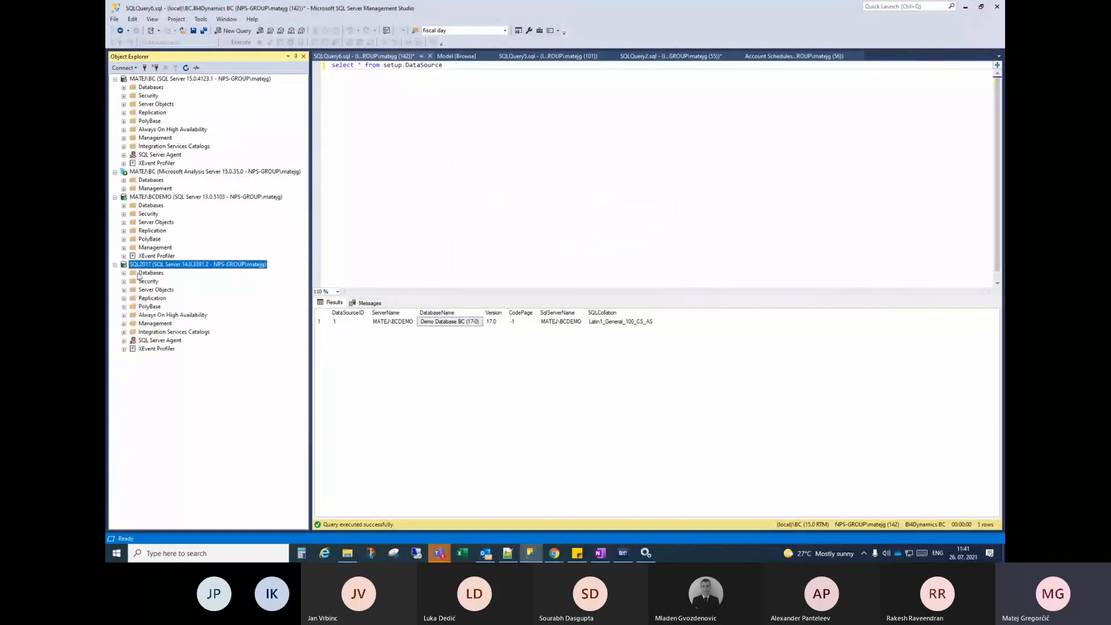
Expand the tables of Demo Database NAV (17-0) on SQL2017 and query the top 1000 rows of the CRONUS International Ltd_ Acc_ Sched_ Cell Value table
{"action": "left_click", "coordinate": [124, 274]}
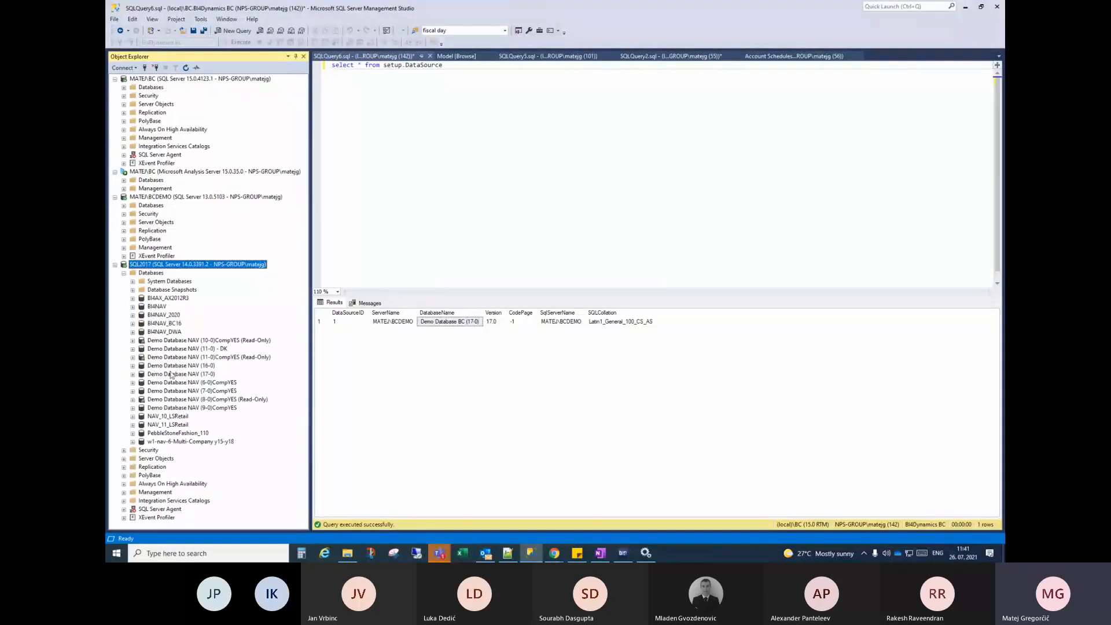
{"action": "left_click", "coordinate": [148, 375]}
{"action": "left_click", "coordinate": [133, 375]}
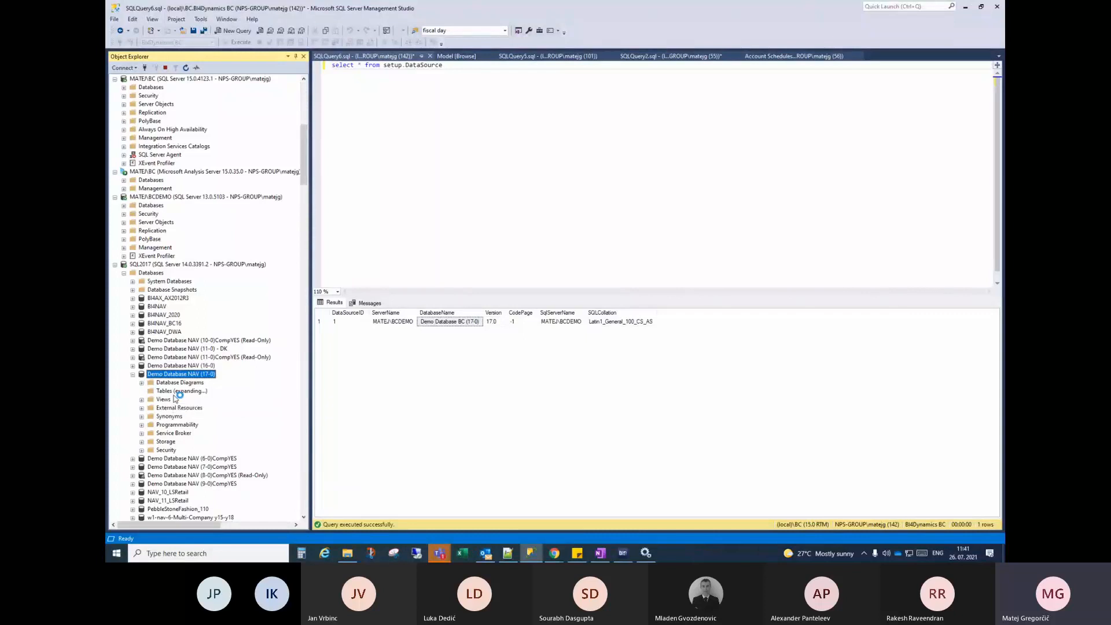
{"action": "scroll", "coordinate": [190, 242], "scroll_direction": "down", "scroll_amount": 5}
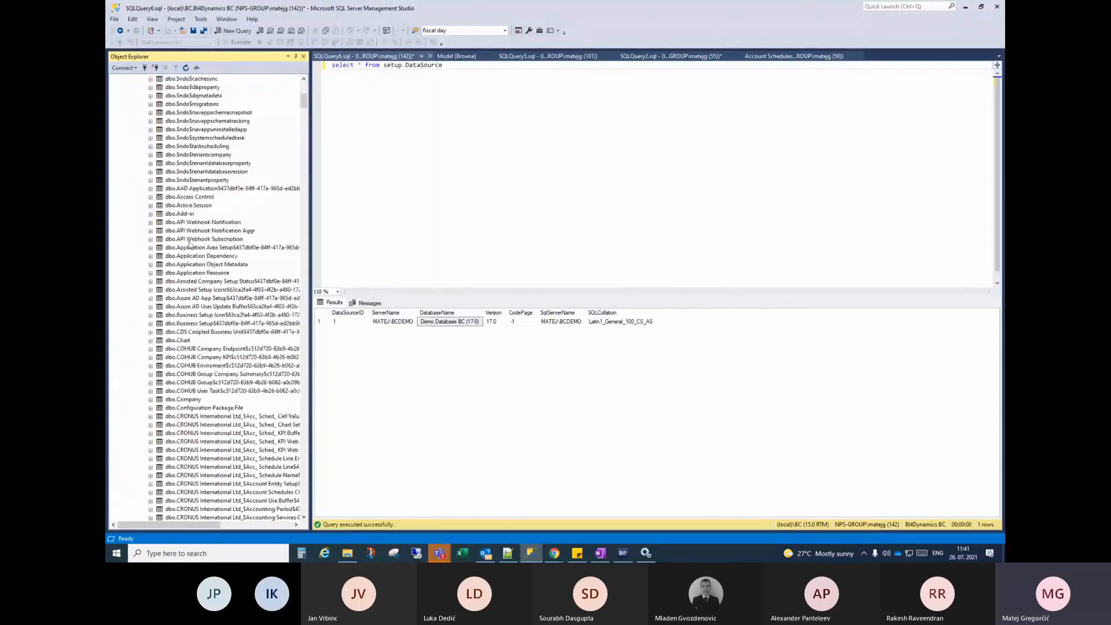
{"action": "right_click", "coordinate": [208, 316]}
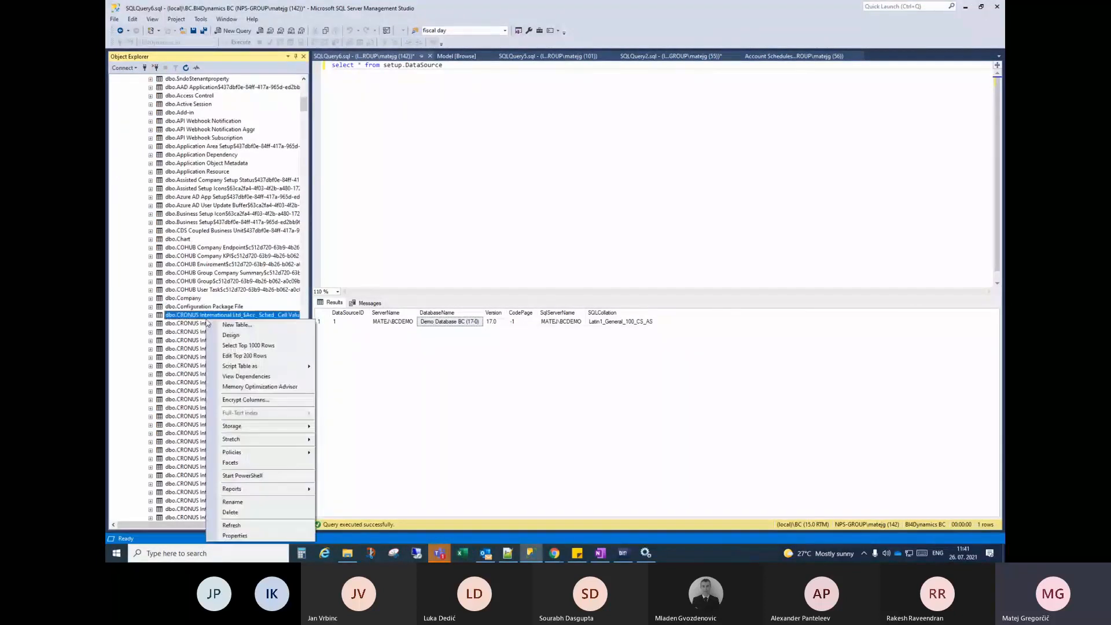
{"action": "left_click", "coordinate": [275, 348]}
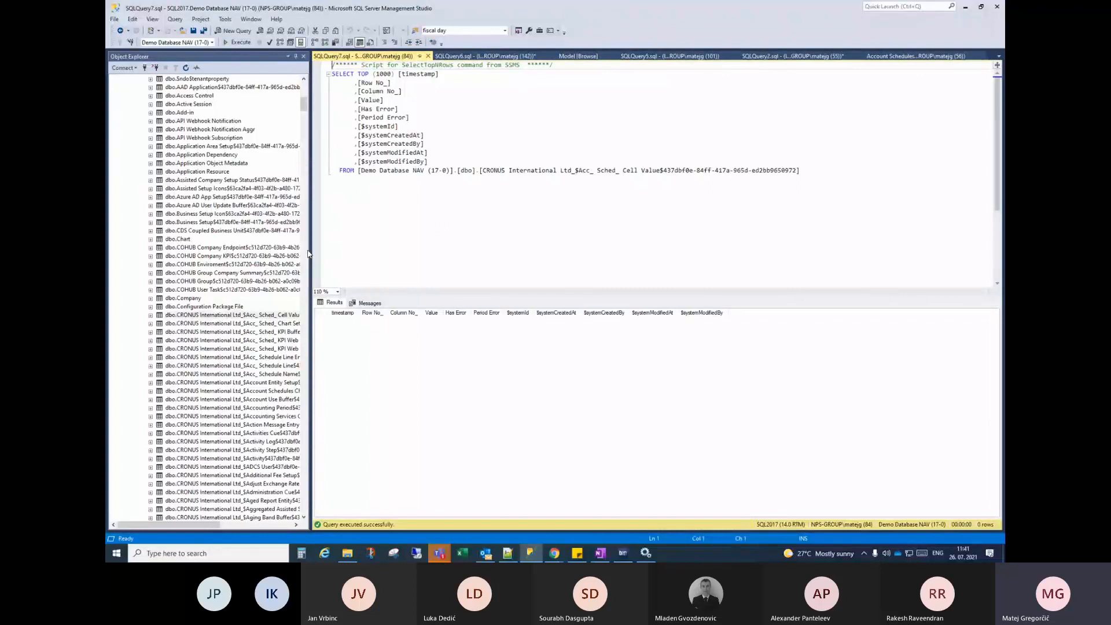
Collapse Demo Database NAV (17-0) and the whole SQL2017 server tree
{"action": "scroll", "coordinate": [211, 137], "scroll_direction": "up", "scroll_amount": 6}
{"action": "scroll", "coordinate": [211, 138], "scroll_direction": "up", "scroll_amount": 15}
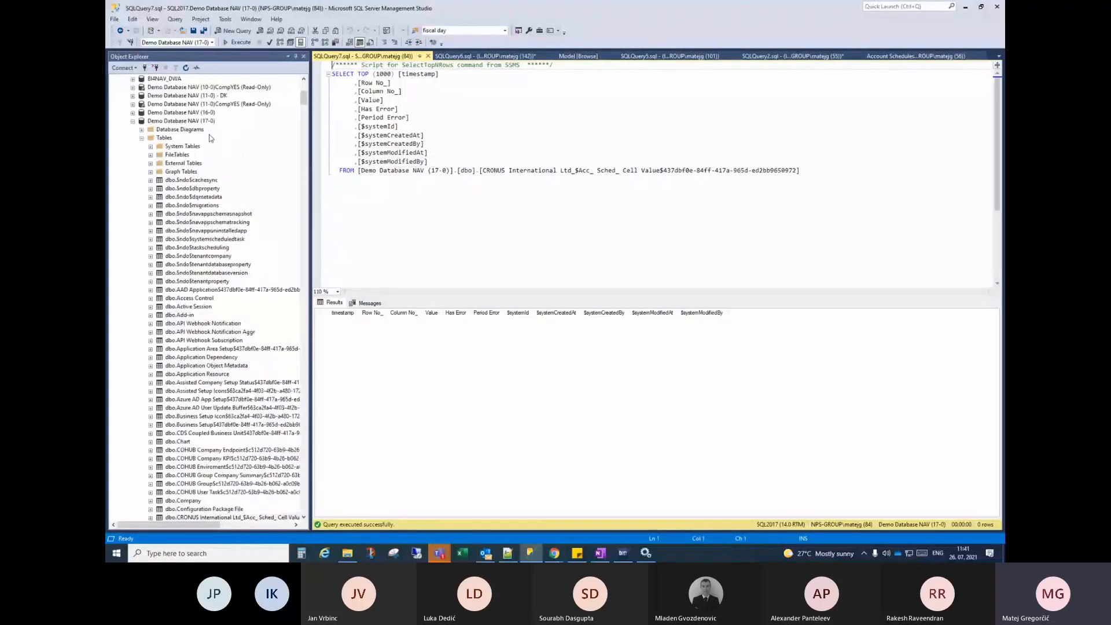
{"action": "left_click", "coordinate": [124, 250]}
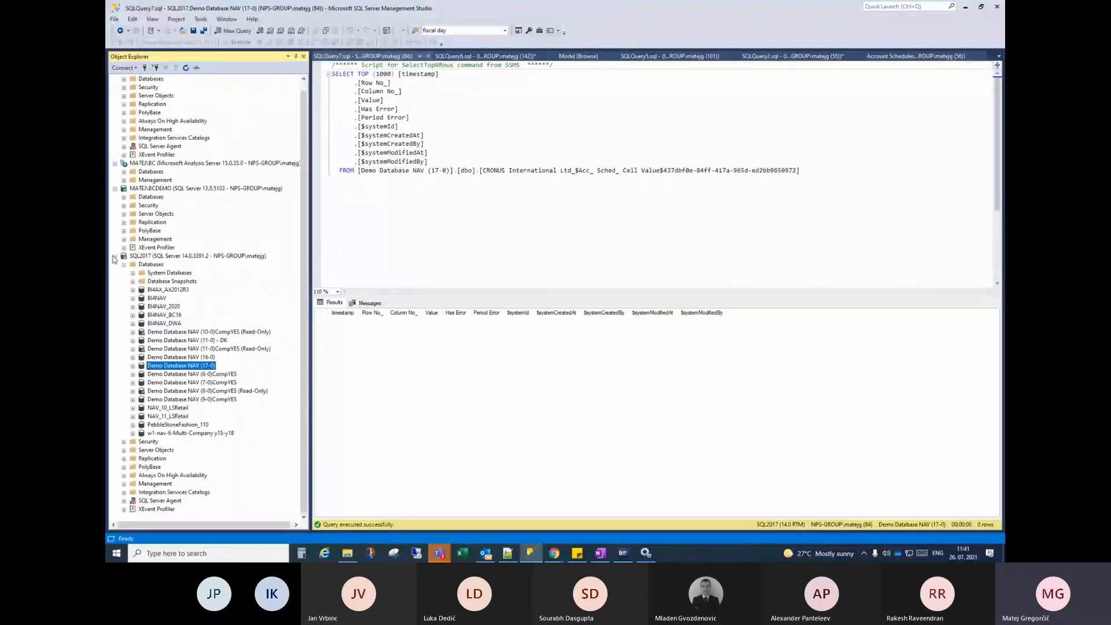
{"action": "left_click", "coordinate": [115, 256]}
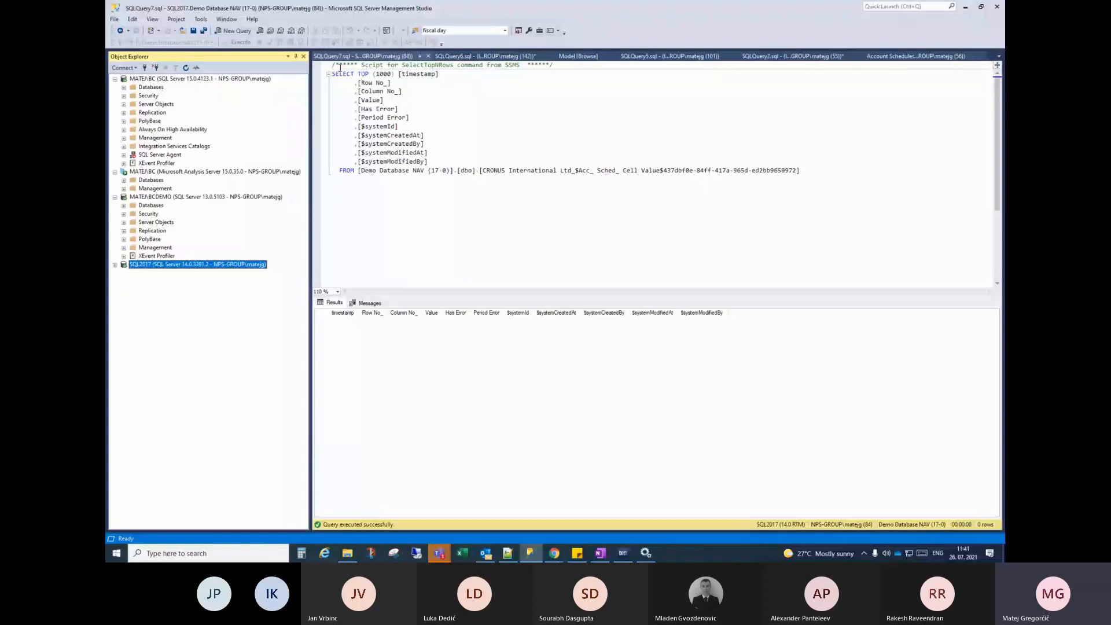
Look over the connected servers, list the databases on the BCDEMO instance, and disconnect from that instance
{"action": "left_click", "coordinate": [164, 81]}
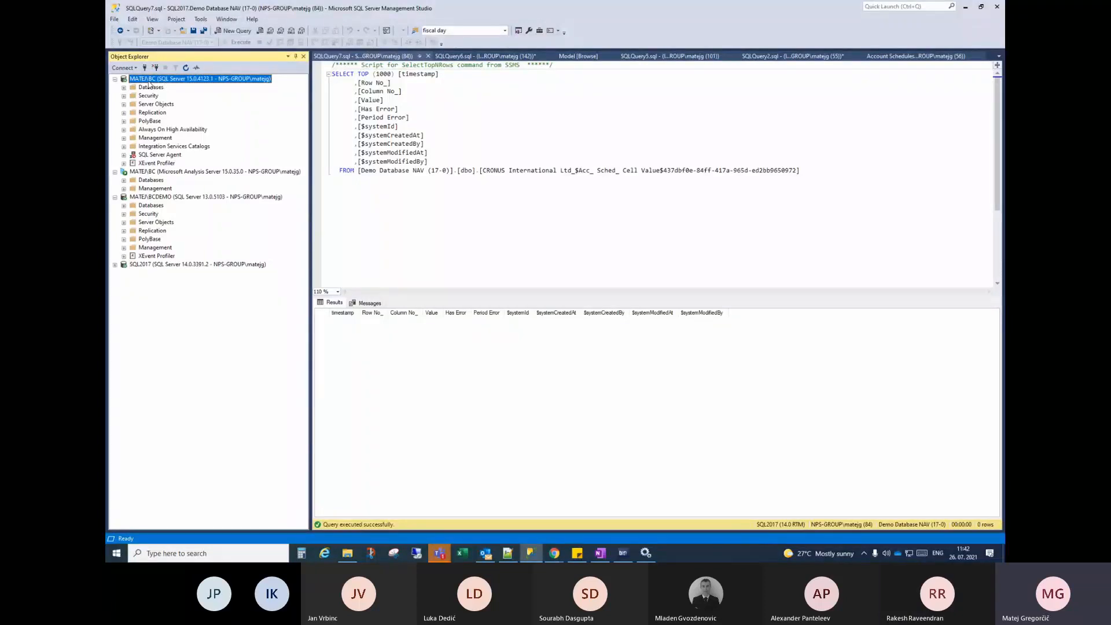
{"action": "left_click", "coordinate": [137, 172]}
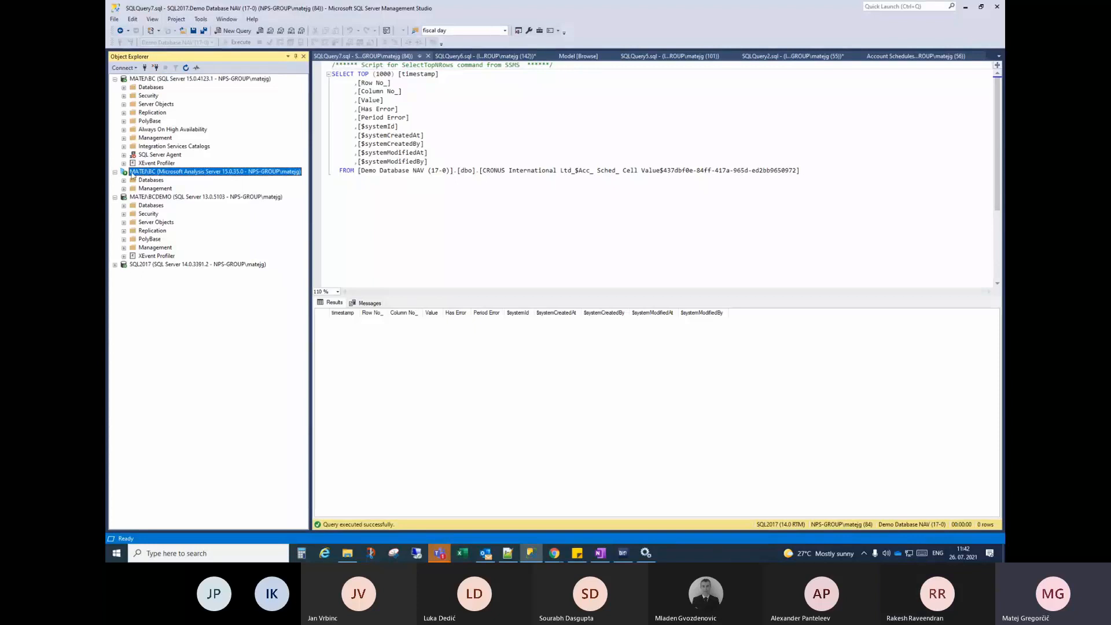
{"action": "left_click", "coordinate": [161, 198]}
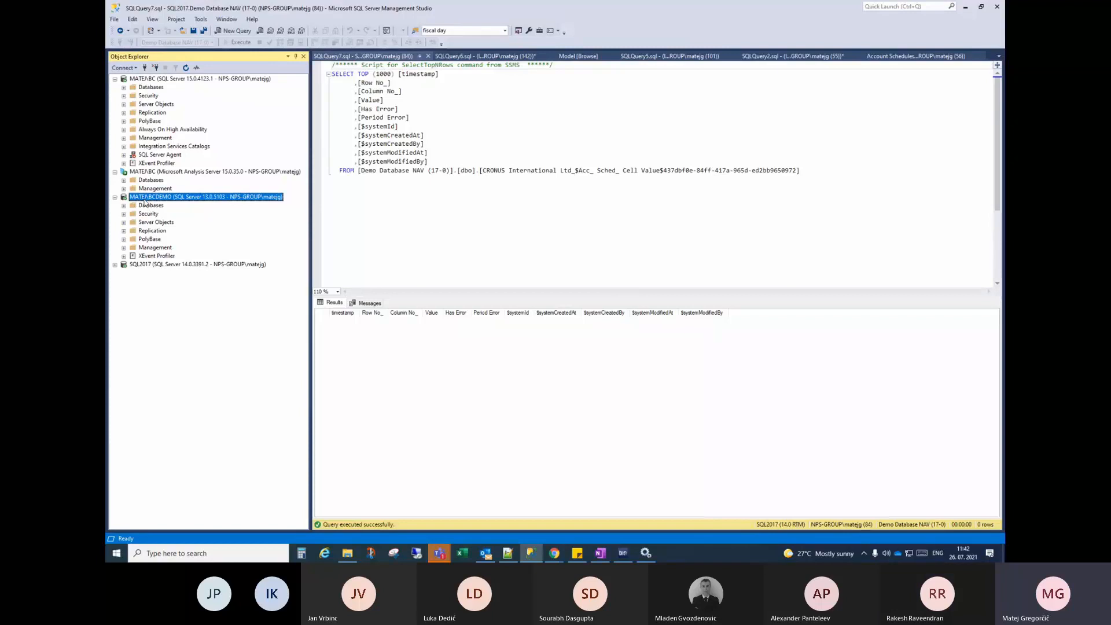
{"action": "left_click", "coordinate": [124, 206]}
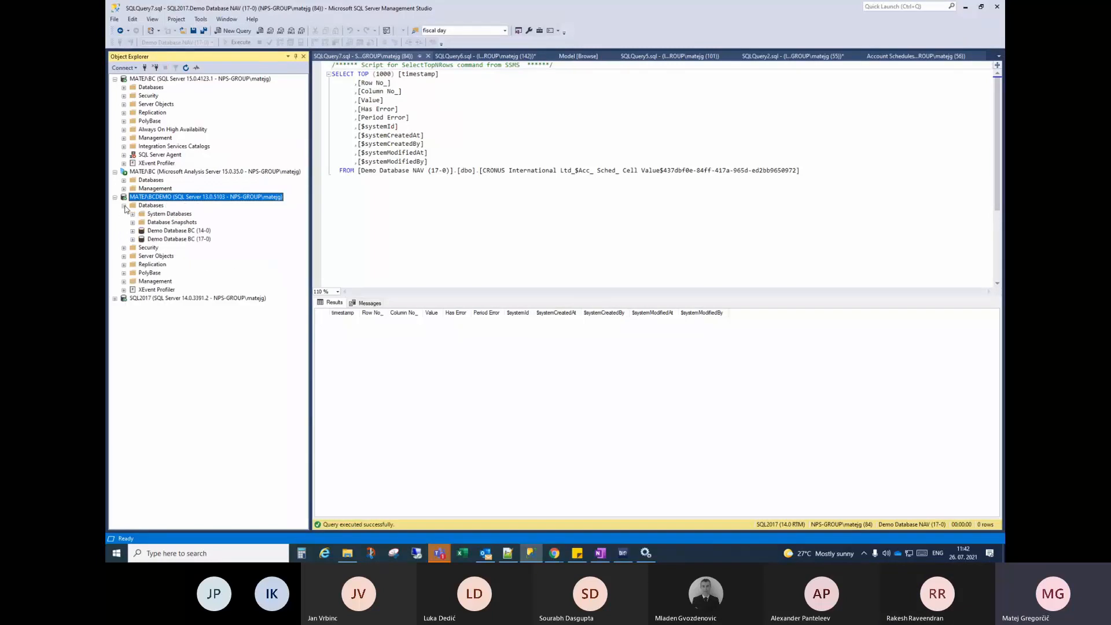
{"action": "left_click", "coordinate": [115, 198]}
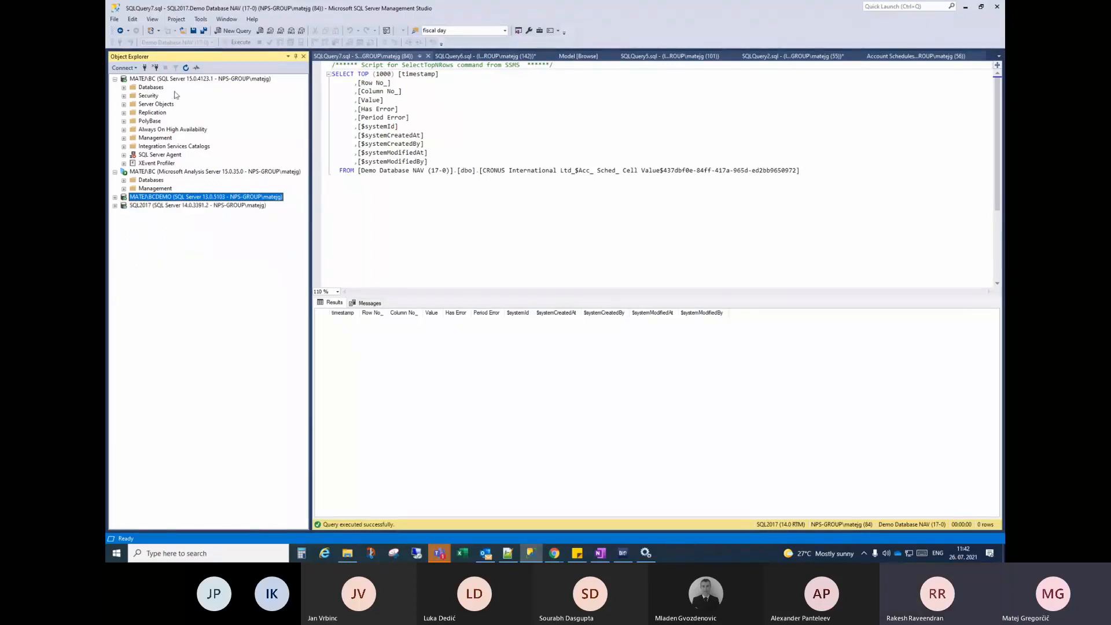
{"action": "left_click", "coordinate": [155, 68]}
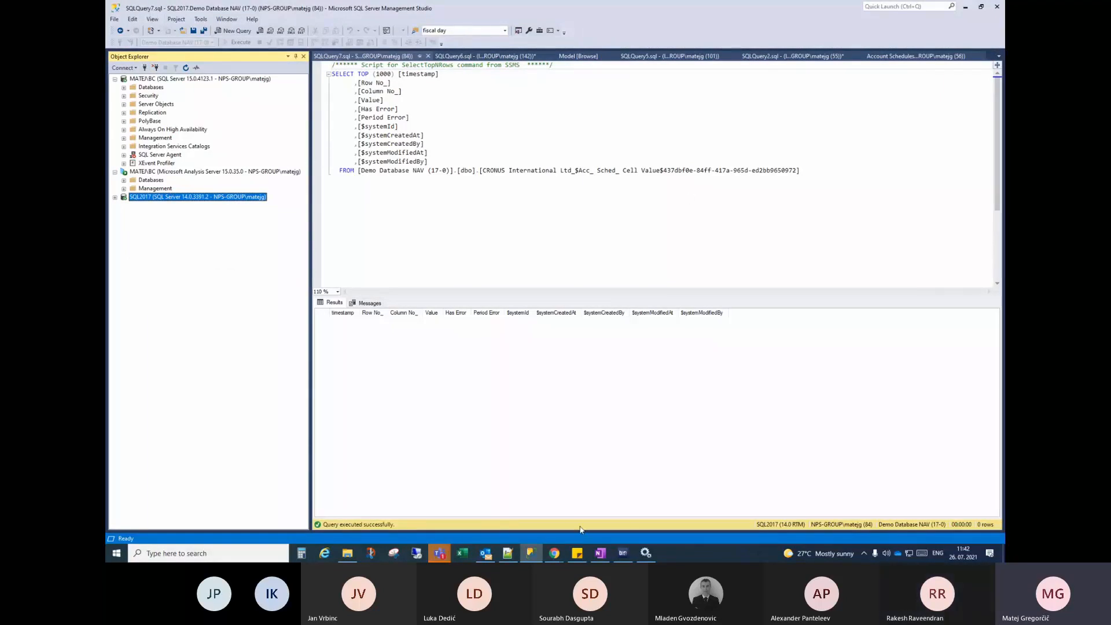
Switch to BI4Dynamics, retest the connection to Demo Database NAV (17-0) on SQL2017, and dismiss the result message
{"action": "left_click", "coordinate": [620, 554]}
{"action": "left_click", "coordinate": [312, 224]}
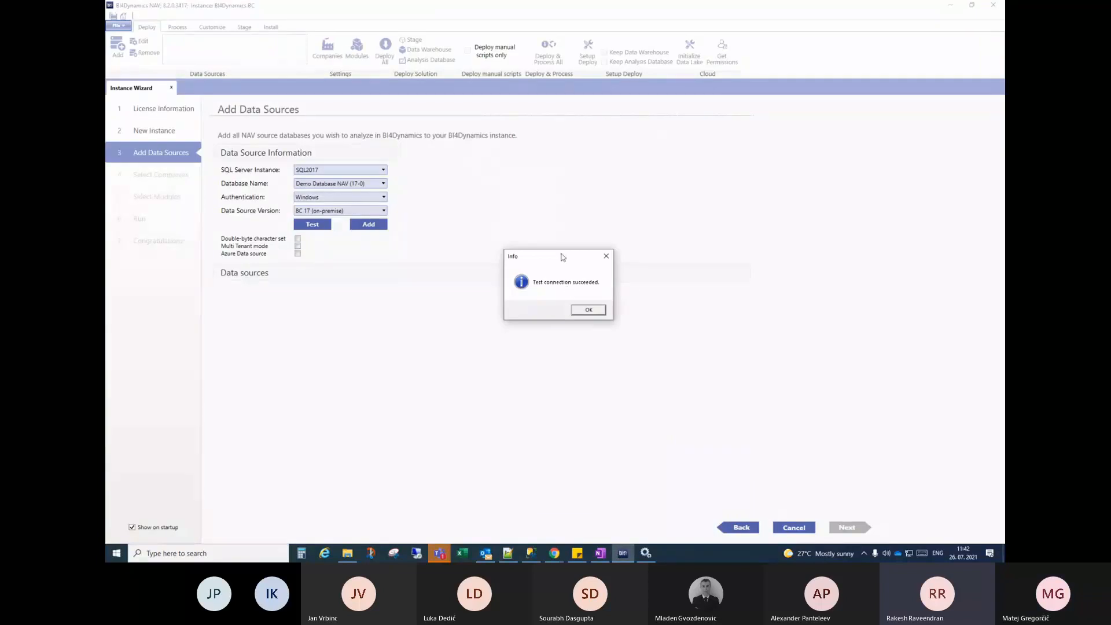
{"action": "left_click_drag", "start_coordinate": [552, 242], "coordinate": [510, 184]}
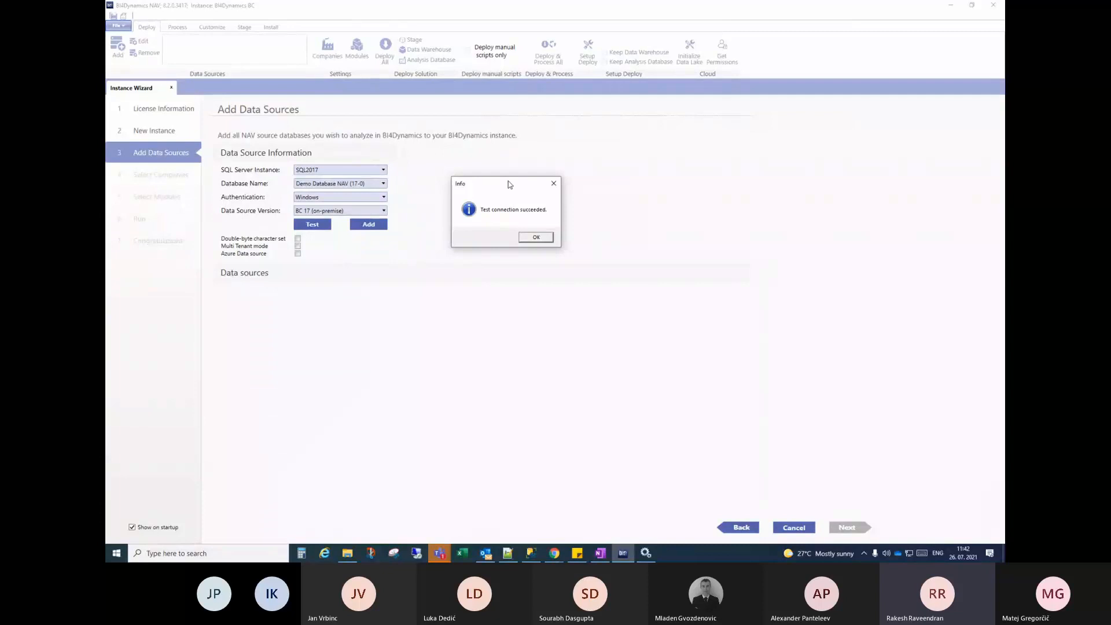
{"action": "left_click", "coordinate": [535, 238]}
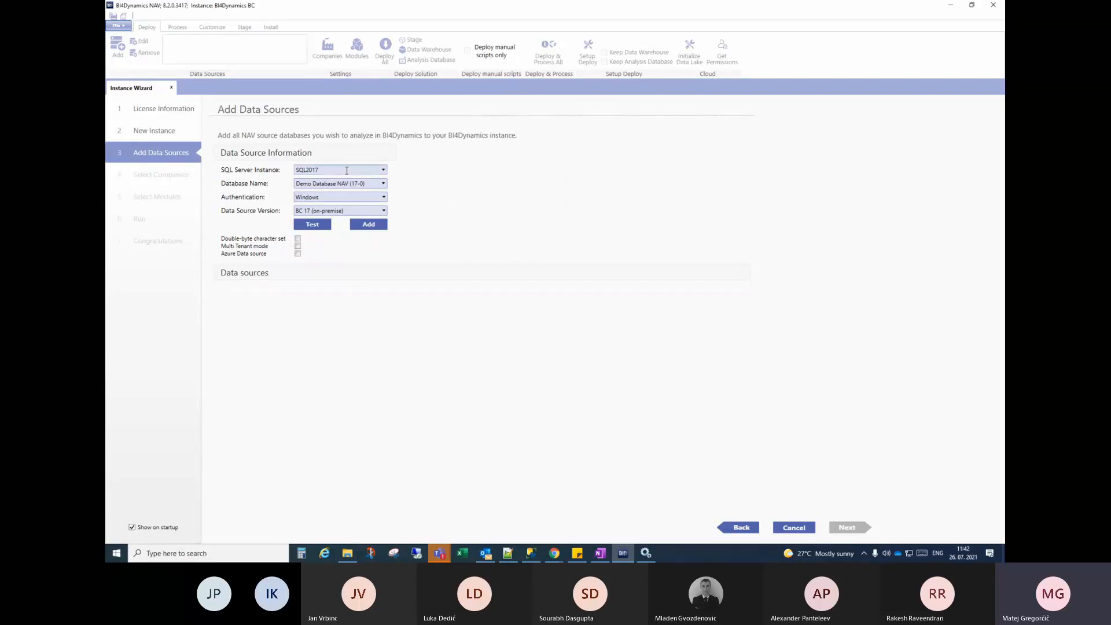
{"action": "left_click", "coordinate": [325, 170]}
{"action": "left_click", "coordinate": [367, 184]}
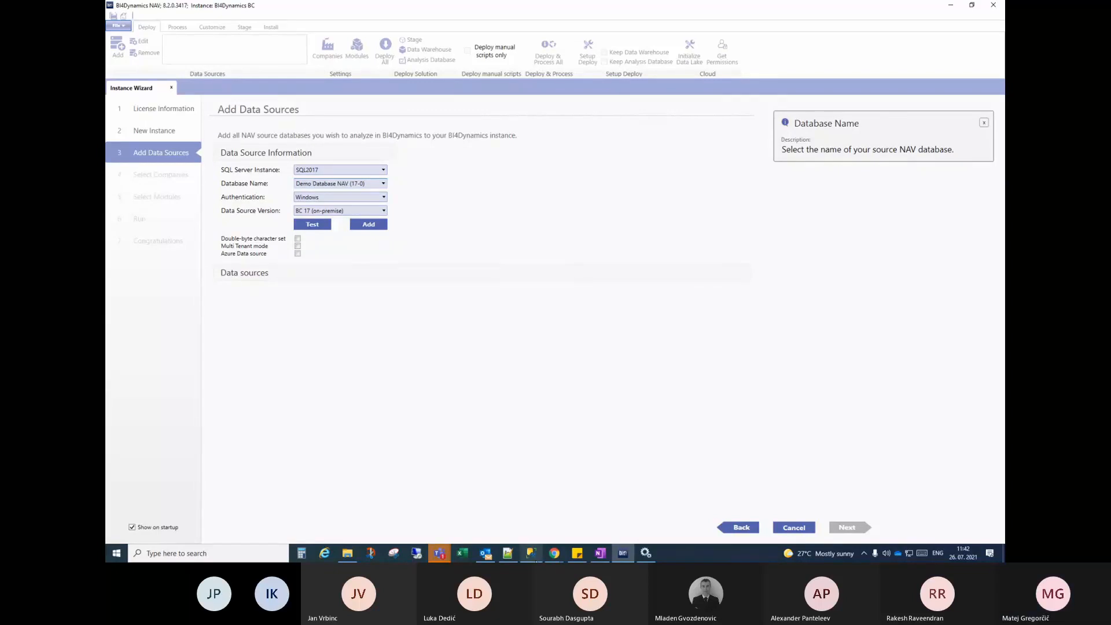
Switch to SQL Server Management Studio and start a new login in the security logins of SQL2017
{"action": "left_click", "coordinate": [531, 553]}
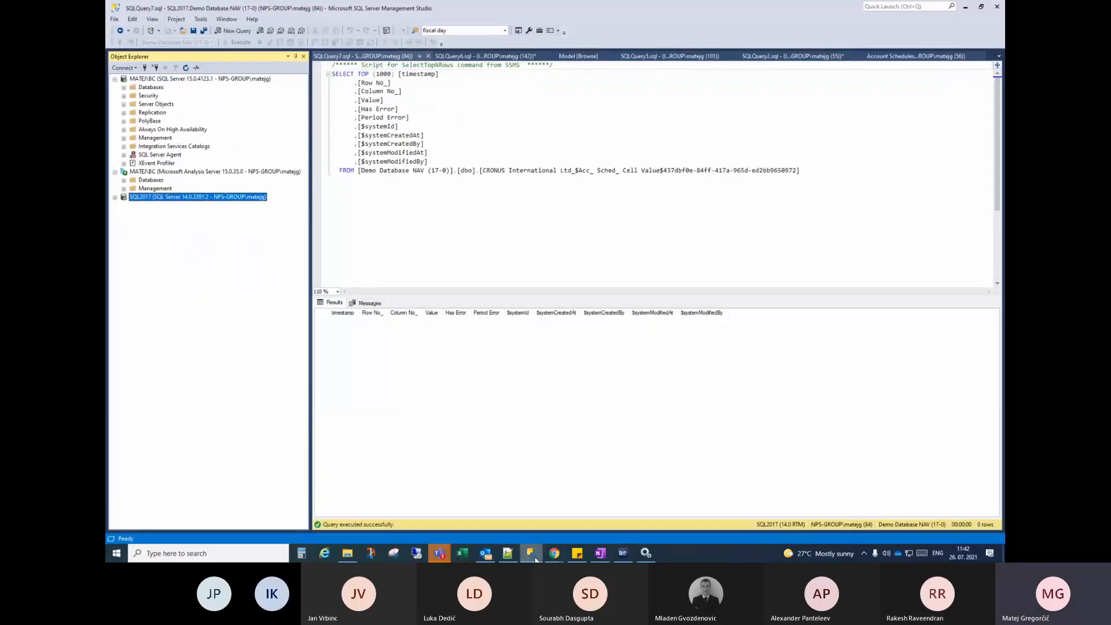
{"action": "left_click", "coordinate": [115, 197]}
{"action": "left_click", "coordinate": [124, 206]}
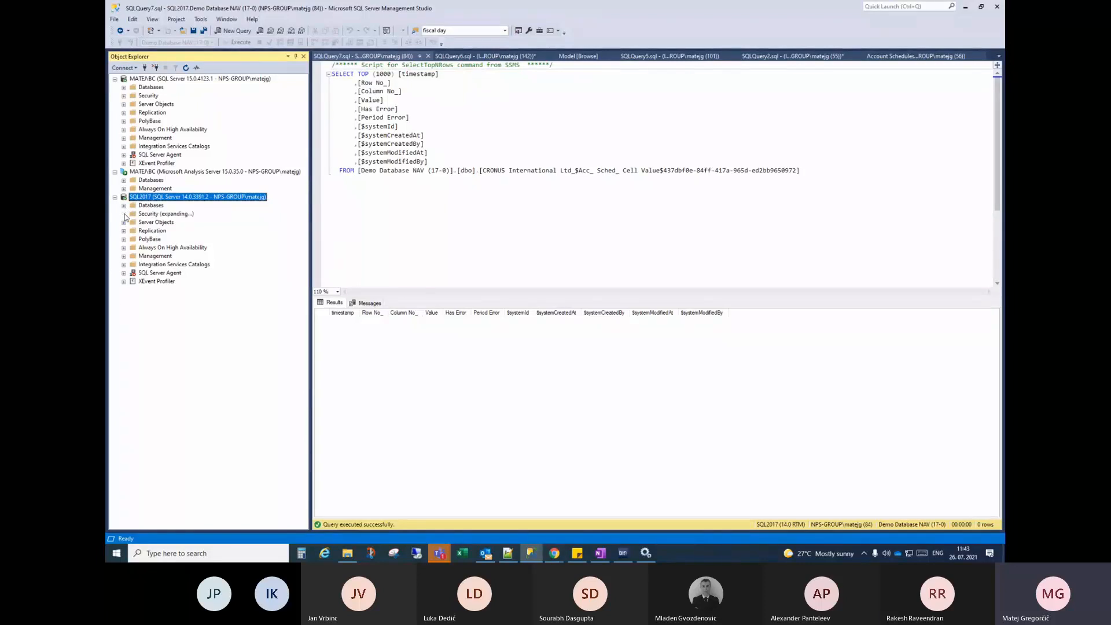
{"action": "left_click", "coordinate": [124, 215]}
{"action": "right_click", "coordinate": [149, 224]}
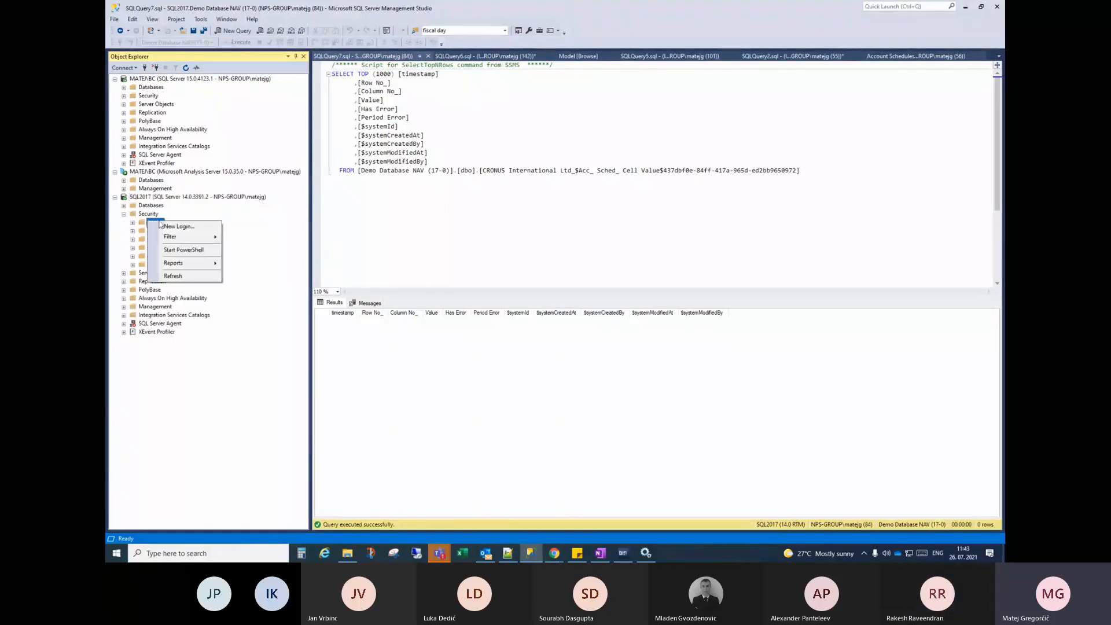
{"action": "left_click", "coordinate": [178, 227]}
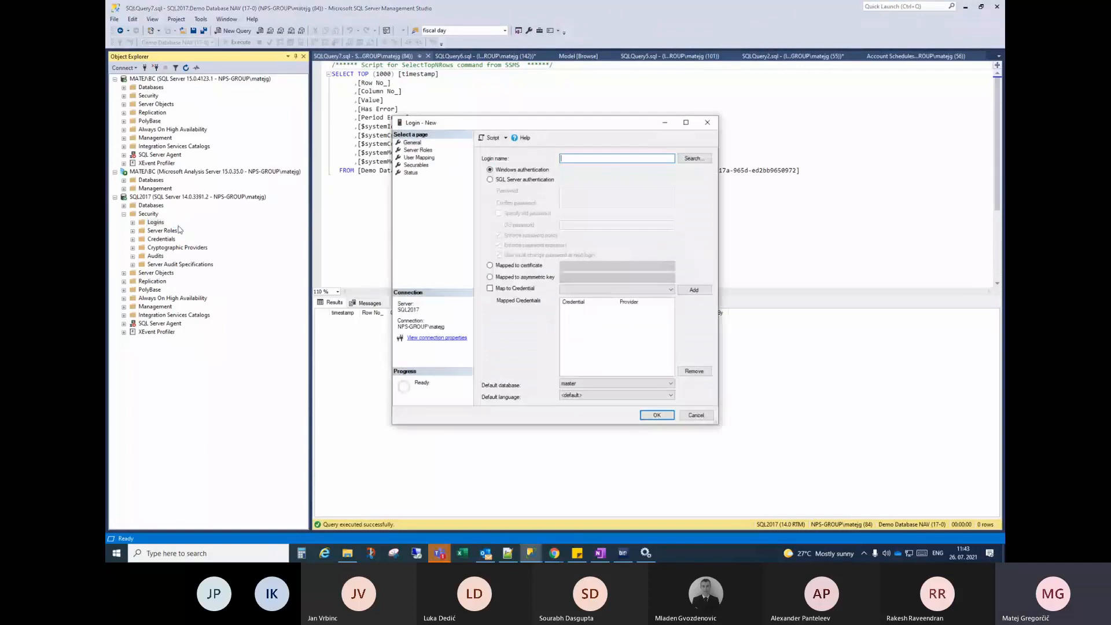
Search the Entire Directory location for the colleague's user account and assign it as the new login's name
{"action": "left_click", "coordinate": [695, 159]}
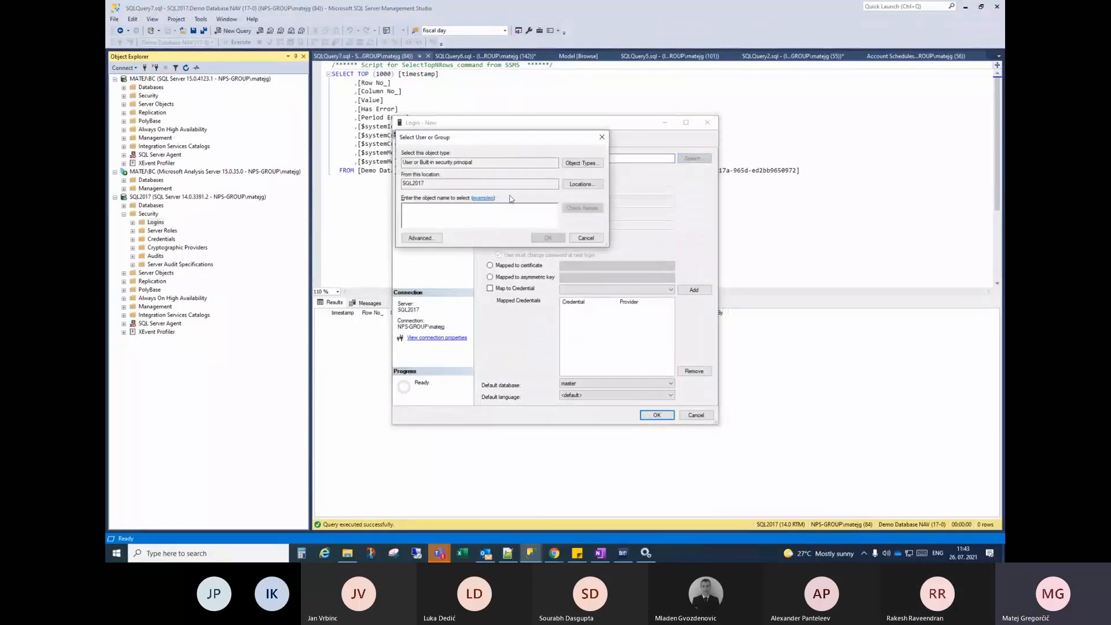
{"action": "left_click", "coordinate": [579, 184]}
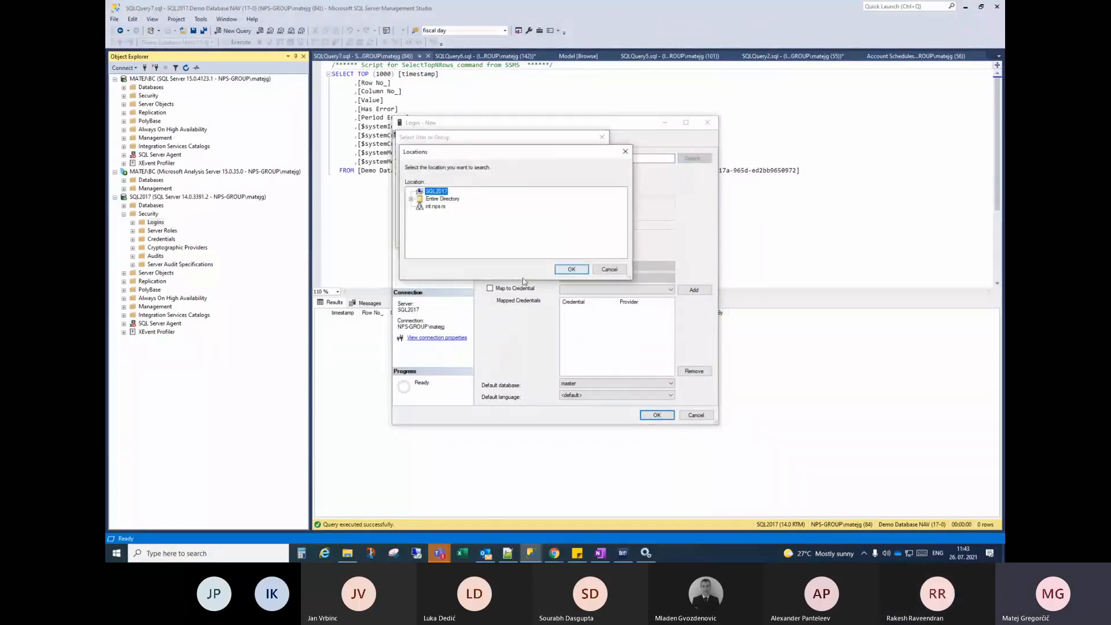
{"action": "left_click", "coordinate": [441, 199]}
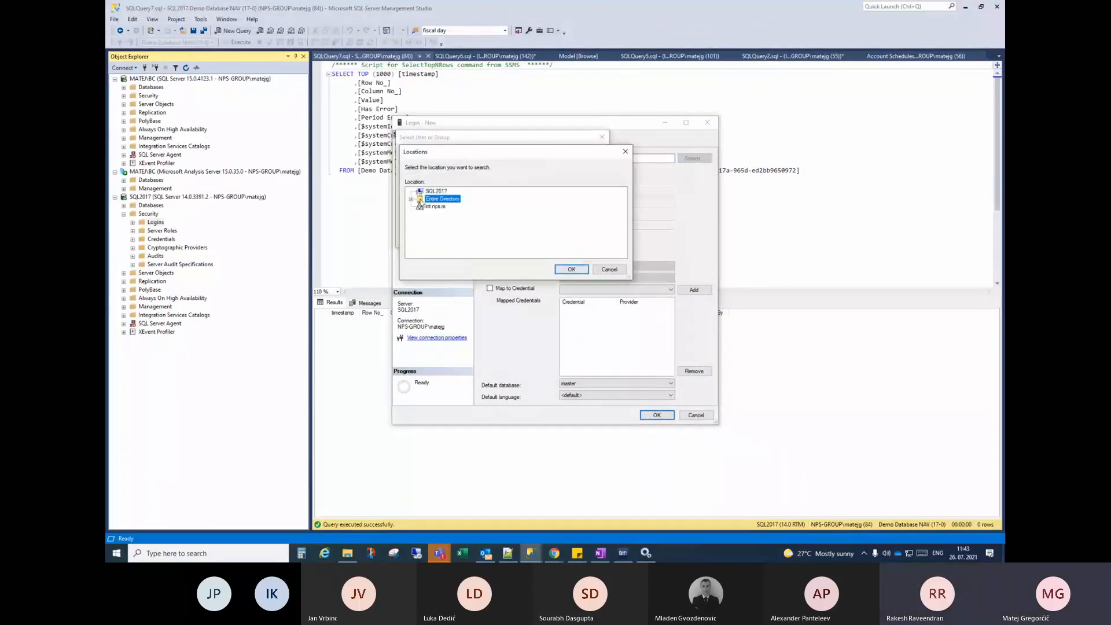
{"action": "left_click", "coordinate": [569, 270]}
{"action": "type", "text": "ra"}
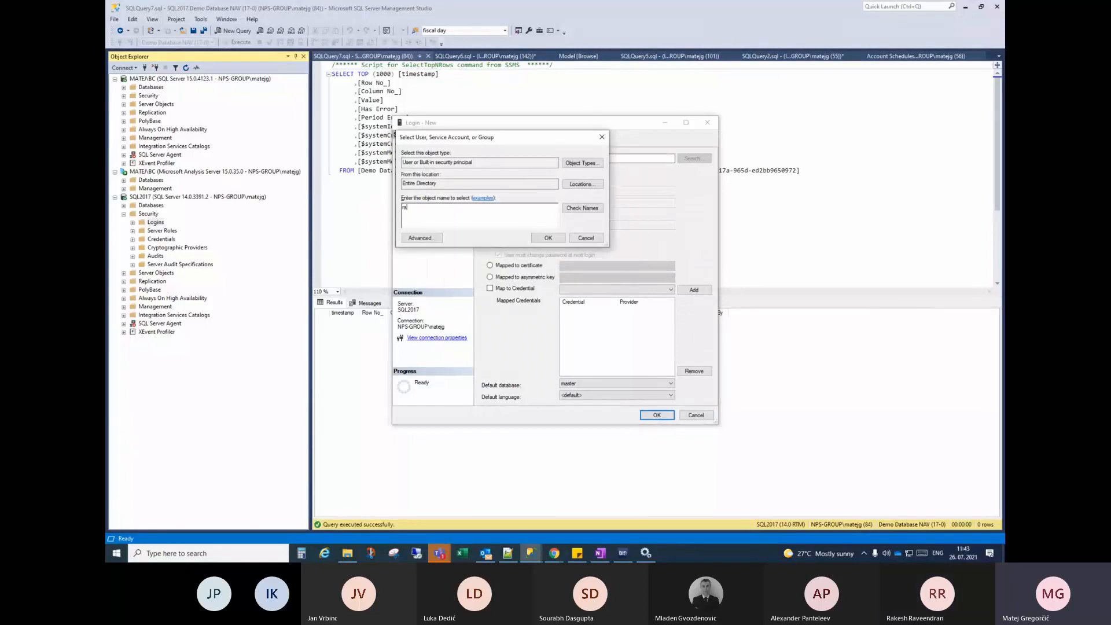
{"action": "type", "text": "kes"}
{"action": "left_click", "coordinate": [583, 208]}
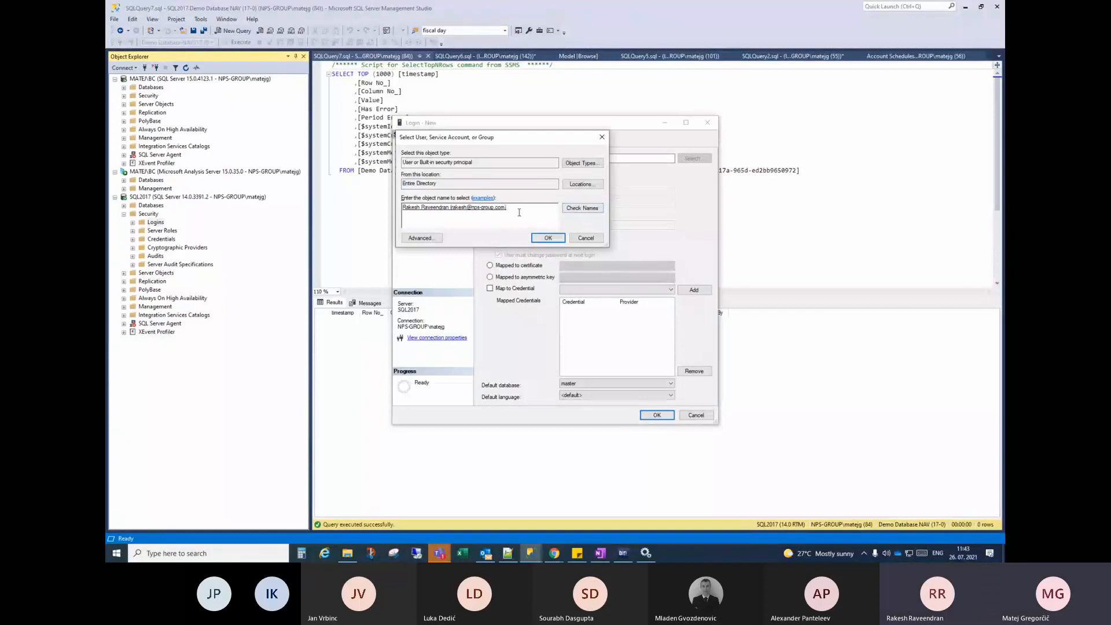
{"action": "left_click", "coordinate": [539, 240]}
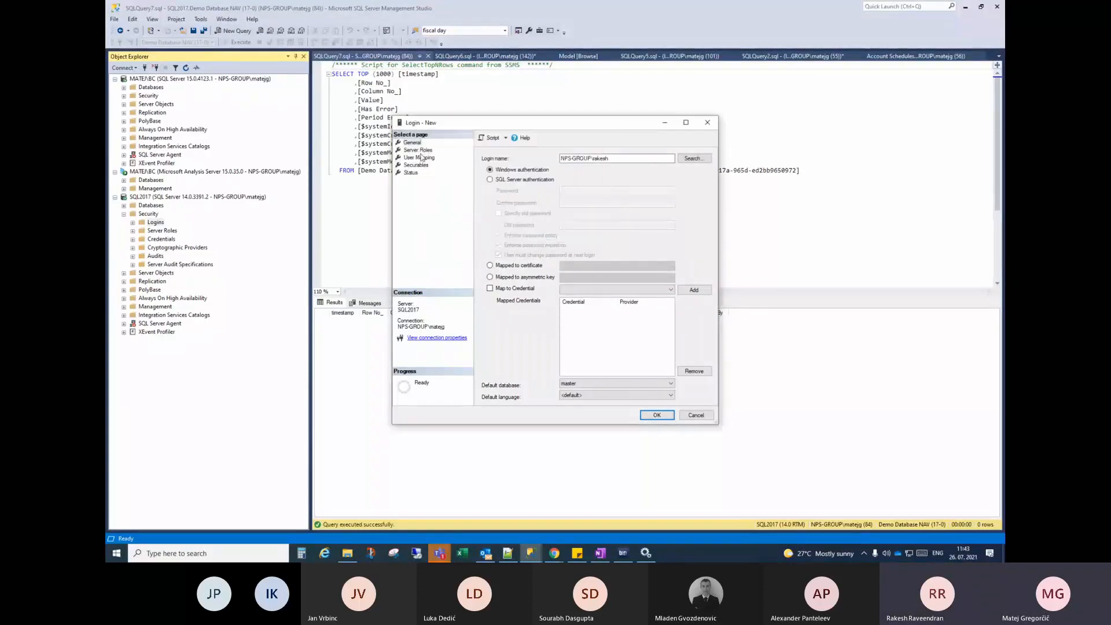
Create the login with the sysadmin server role and a user mapping to Demo Database NAV (17-0) as db_owner
{"action": "left_click", "coordinate": [420, 151]}
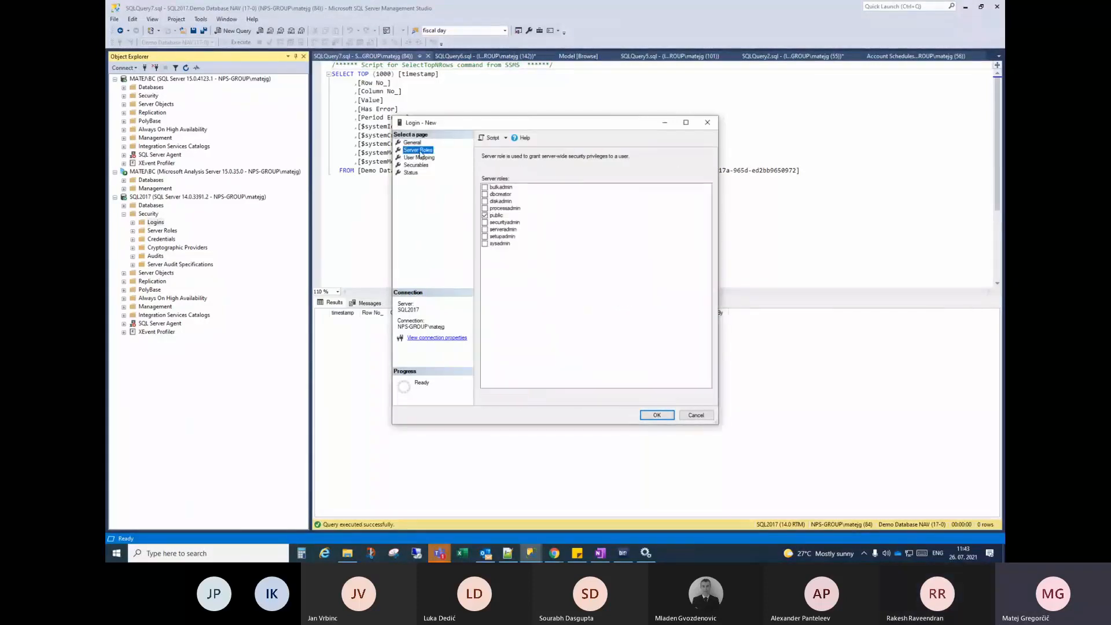
{"action": "left_click", "coordinate": [485, 244]}
{"action": "left_click", "coordinate": [418, 158]}
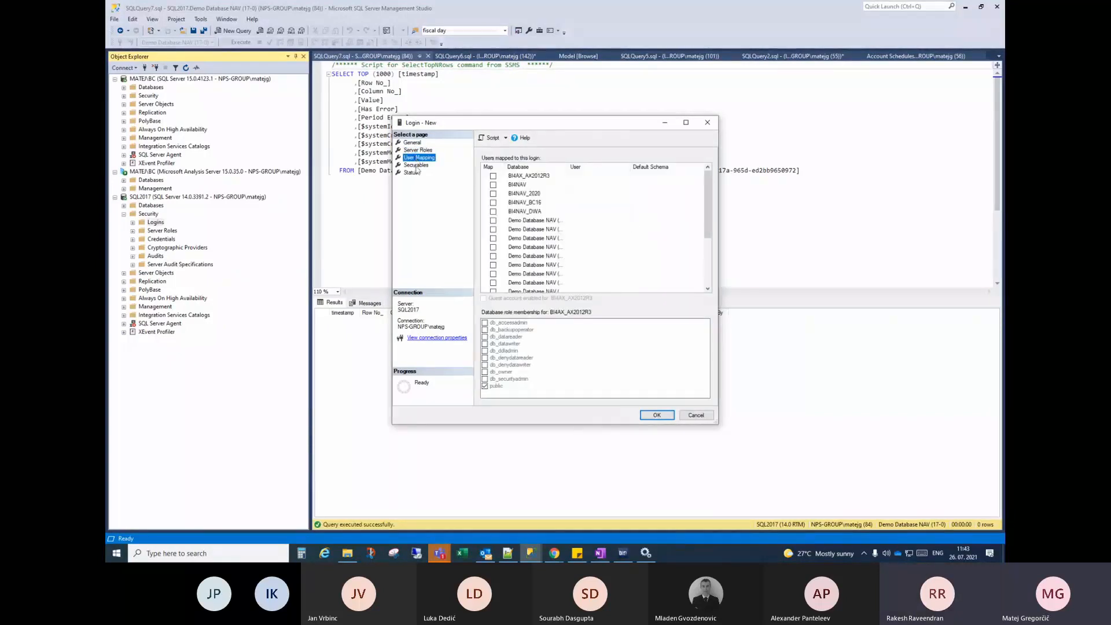
{"action": "left_click_drag", "start_coordinate": [569, 167], "coordinate": [630, 167]}
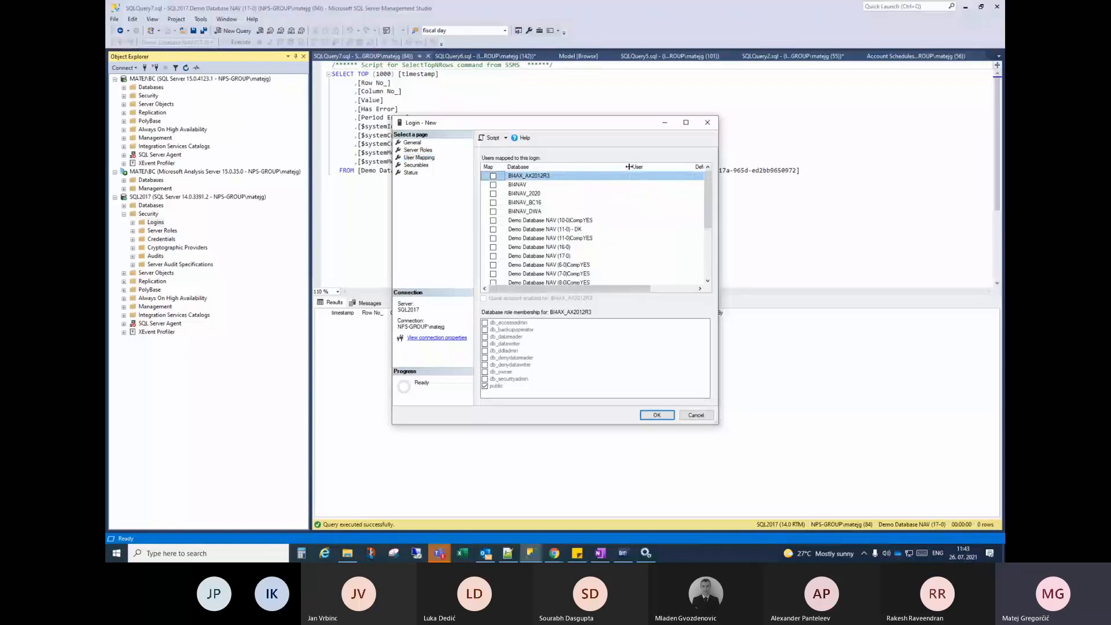
{"action": "left_click", "coordinate": [521, 256]}
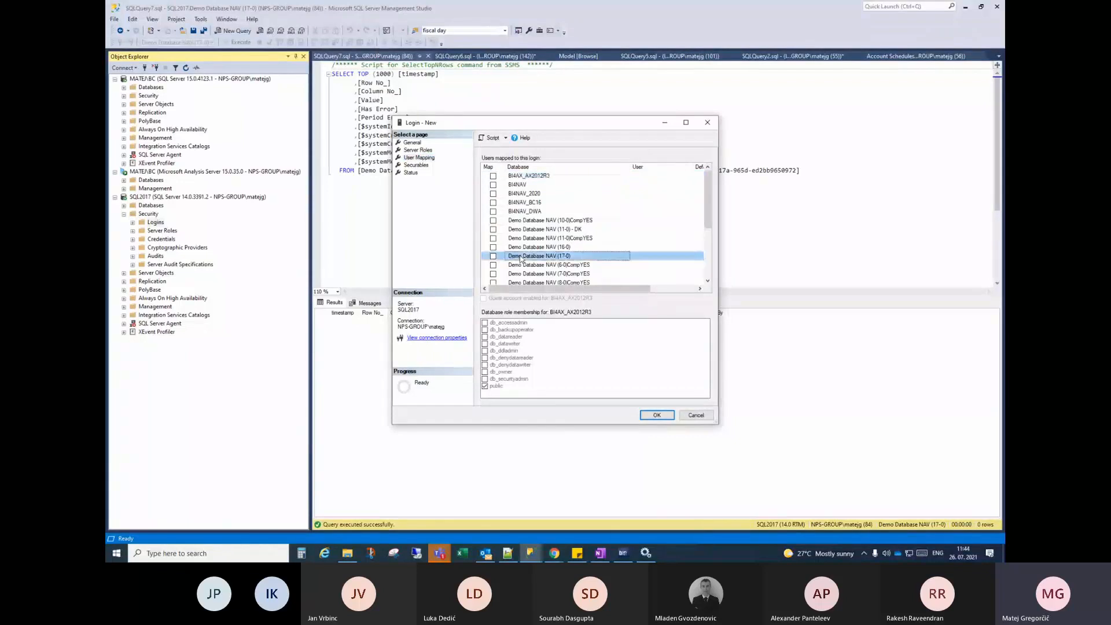
{"action": "left_click", "coordinate": [493, 255]}
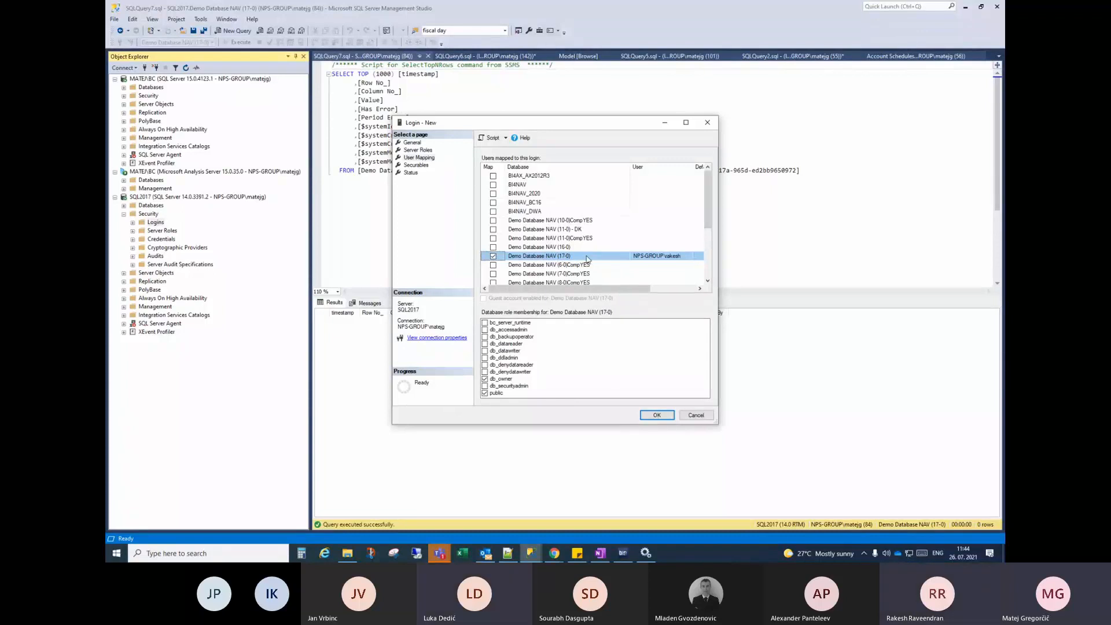
{"action": "left_click", "coordinate": [651, 416]}
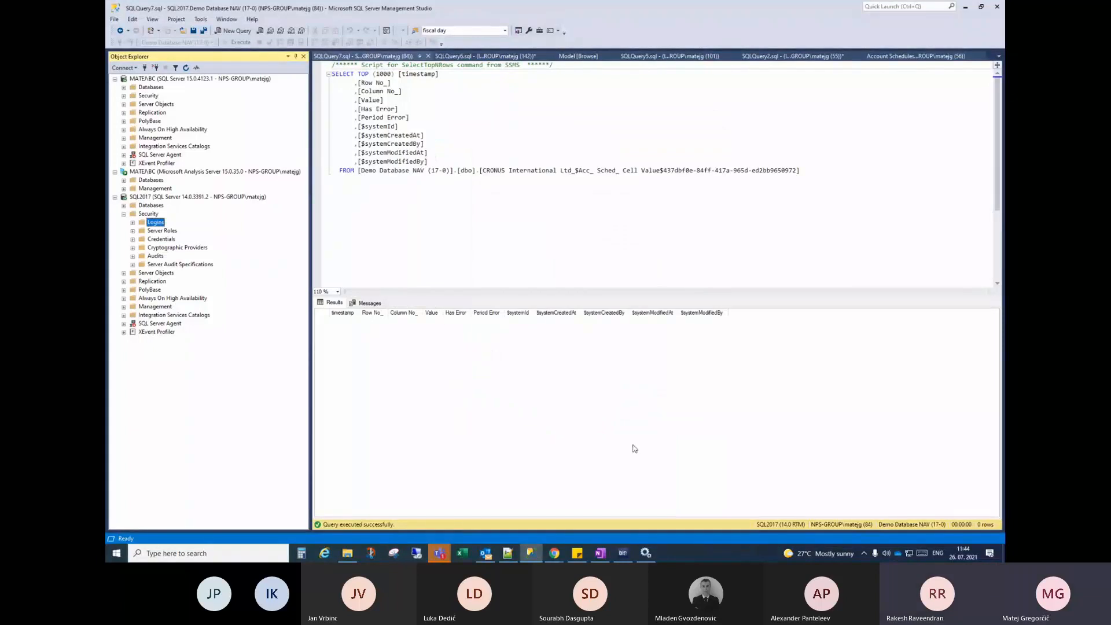
Switch to BI4Dynamics, test the connection to Demo Database NAV (17-0) on SQL2017 again, and dismiss the result message
{"action": "left_click", "coordinate": [624, 553]}
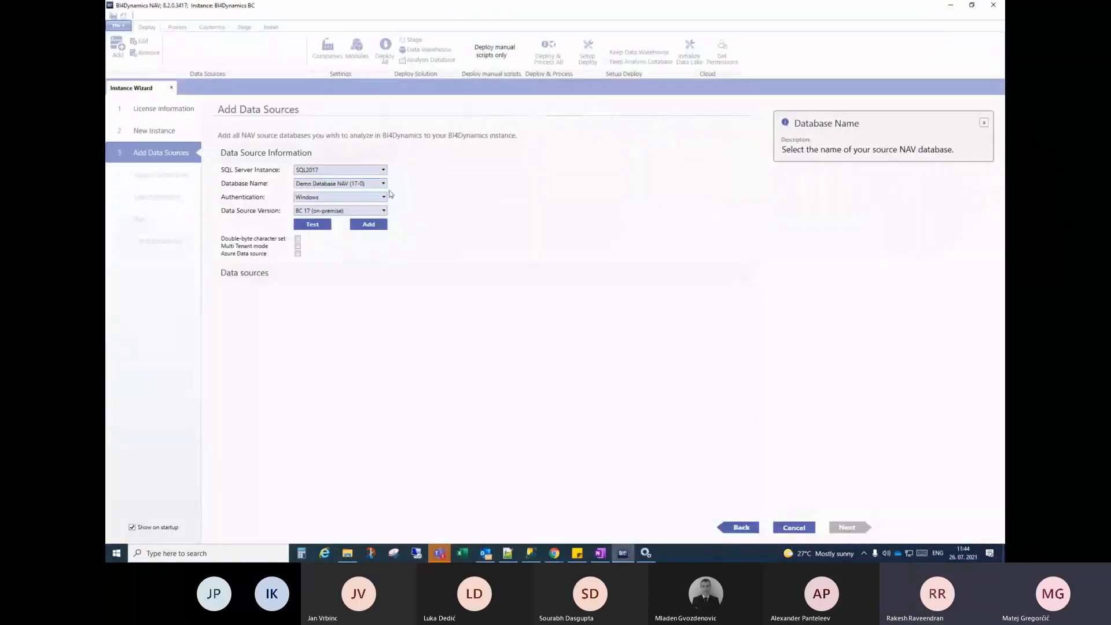
{"action": "left_click", "coordinate": [316, 227]}
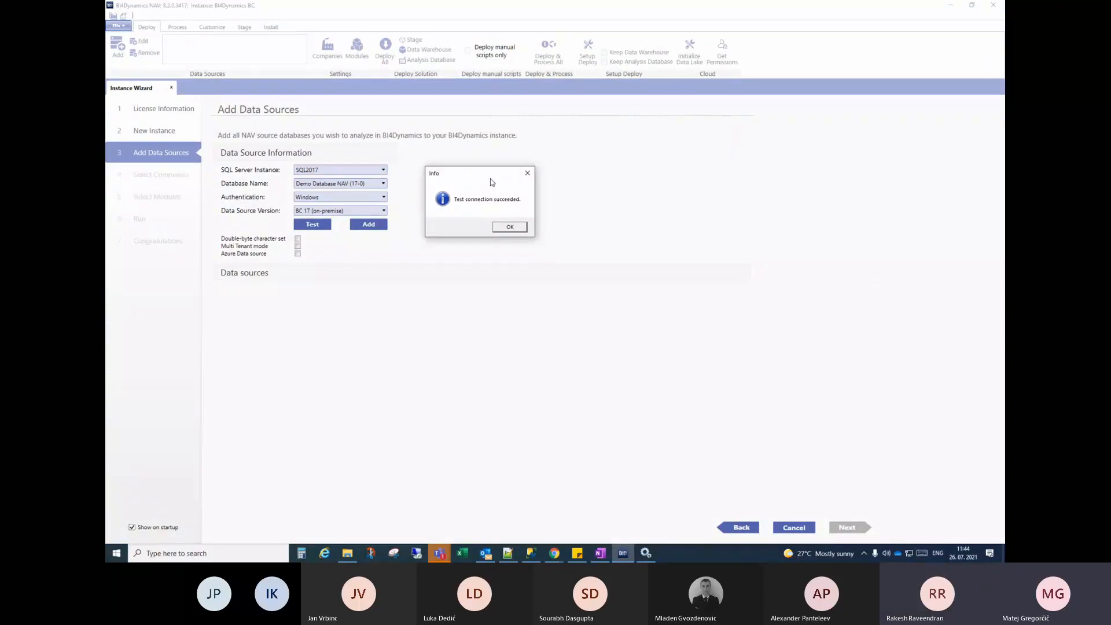
{"action": "left_click_drag", "start_coordinate": [486, 176], "coordinate": [468, 181]}
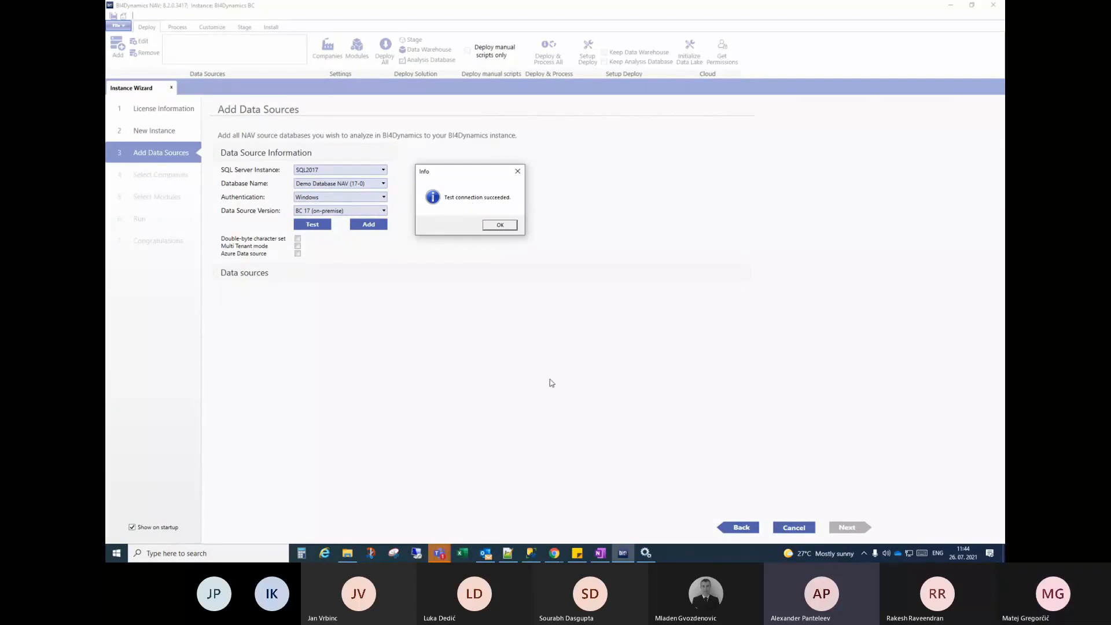
{"action": "left_click", "coordinate": [530, 553]}
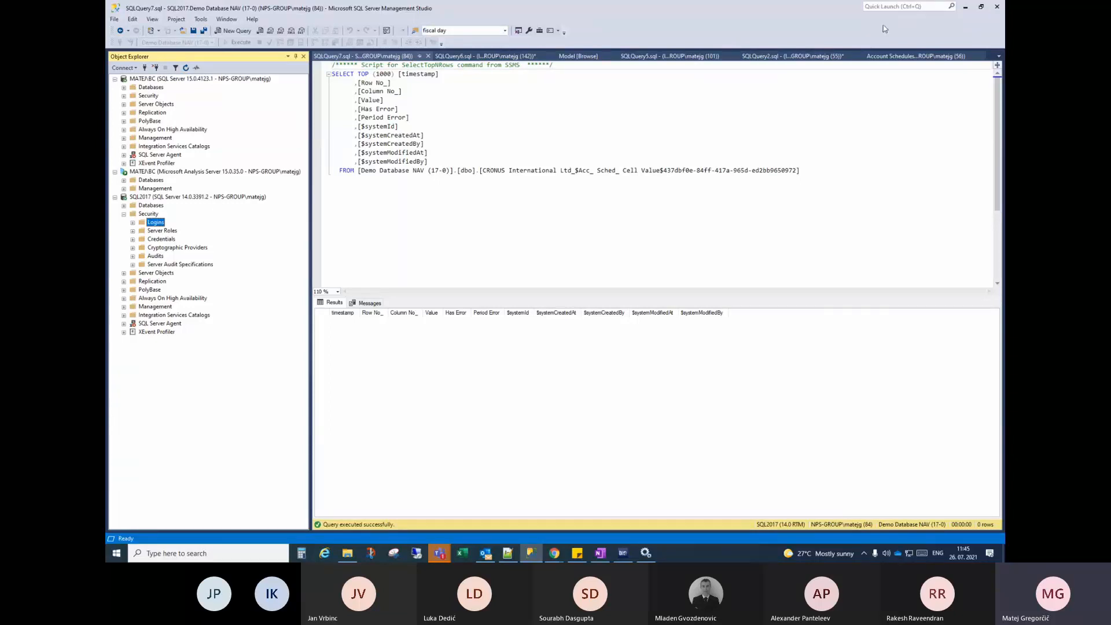
{"action": "left_click", "coordinate": [966, 9]}
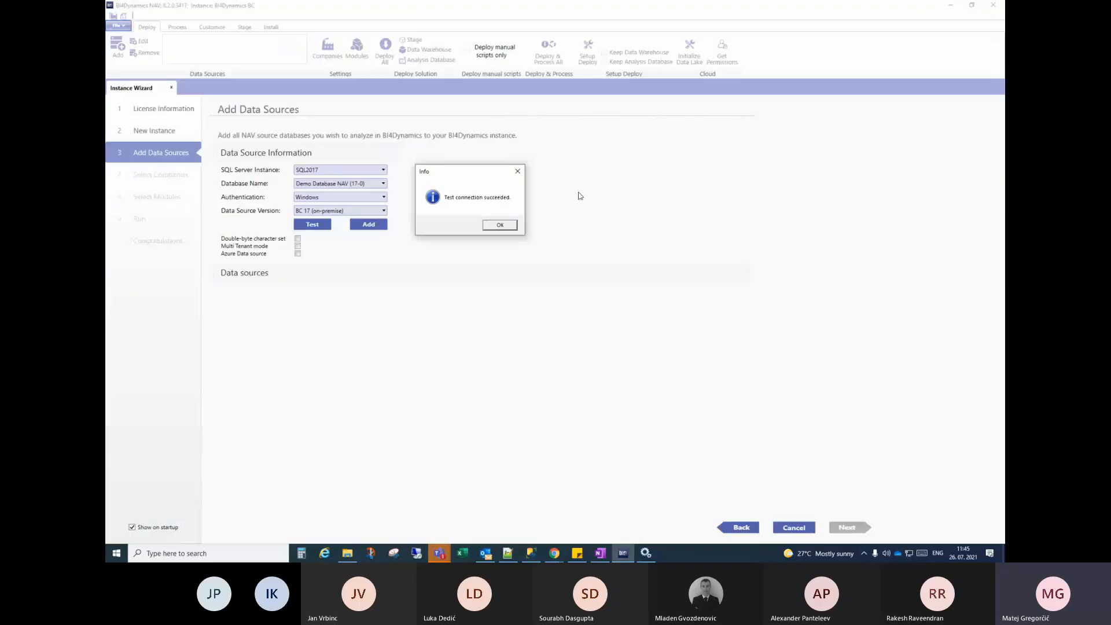
{"action": "mouse_move", "coordinate": [481, 167]}
{"action": "left_mouse_down"}
{"action": "mouse_move", "coordinate": [507, 169]}
{"action": "mouse_move", "coordinate": [481, 167]}
{"action": "left_mouse_up"}
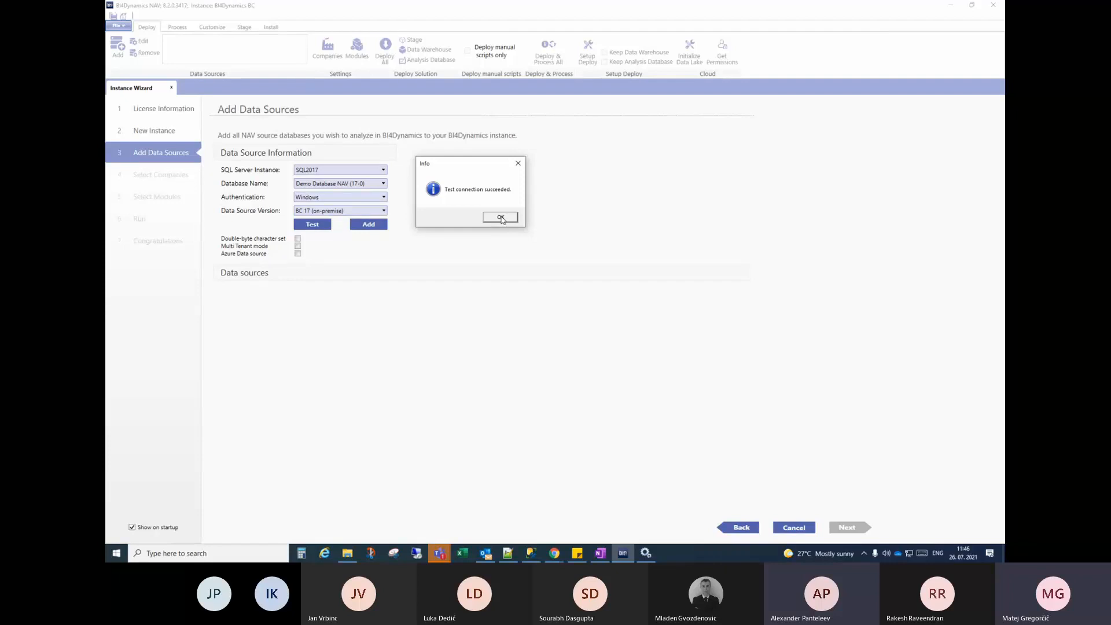
{"action": "left_click", "coordinate": [502, 217]}
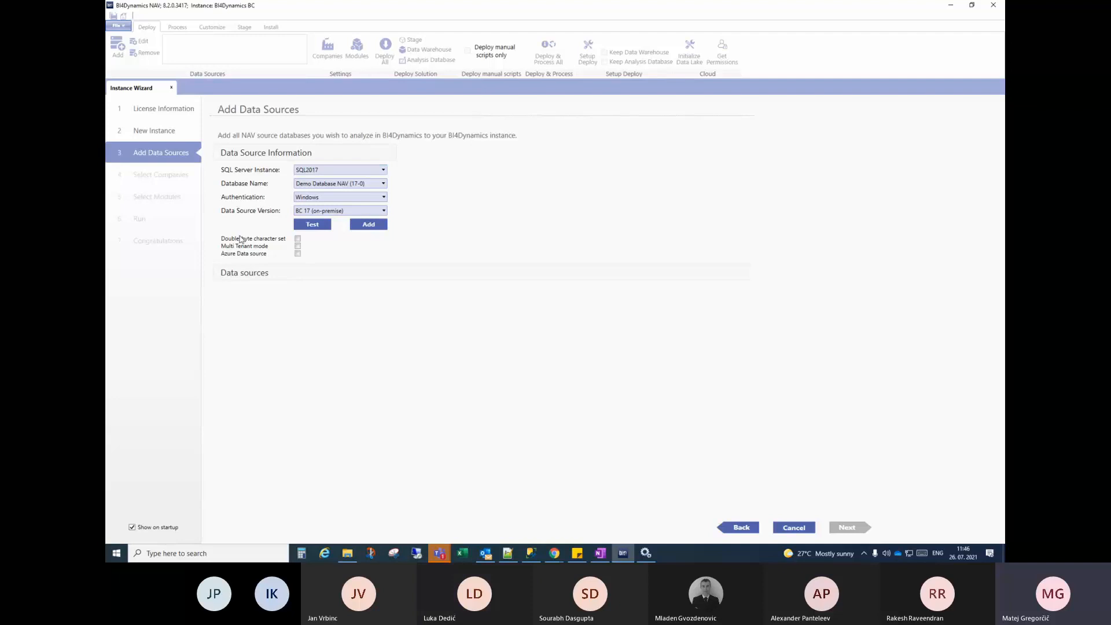
Add Demo Database NAV (17-0) on SQL2017 as a BC 17 (on-premise) data source, leaving the Azure Data source option off
{"action": "left_click", "coordinate": [297, 239]}
{"action": "left_click", "coordinate": [327, 170]}
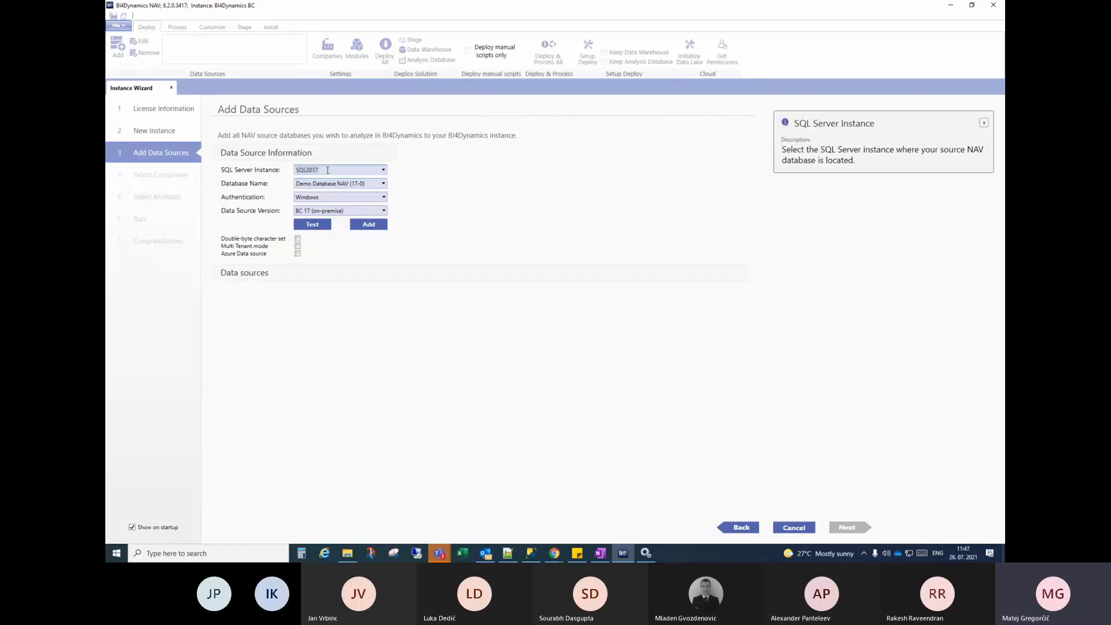
{"action": "left_click", "coordinate": [298, 254]}
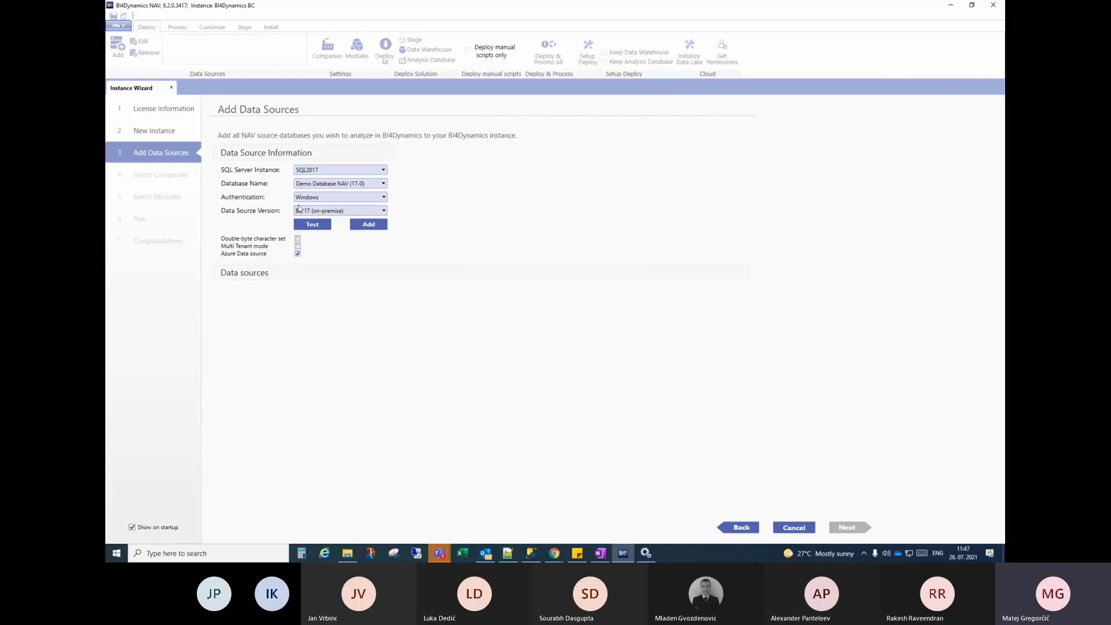
{"action": "left_click", "coordinate": [299, 255]}
{"action": "left_click", "coordinate": [369, 226]}
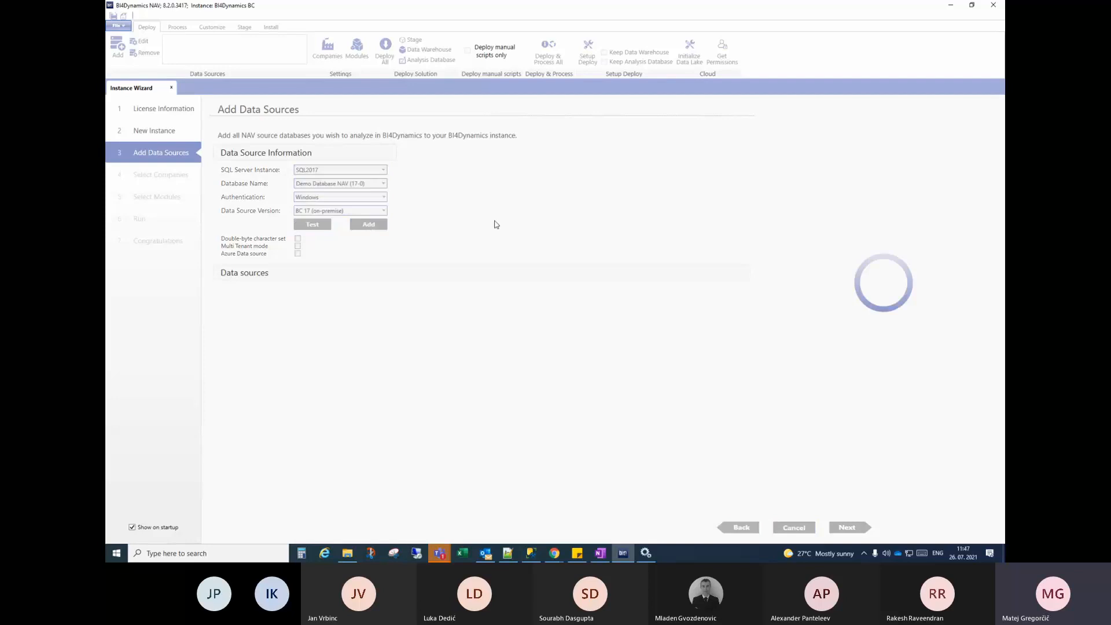
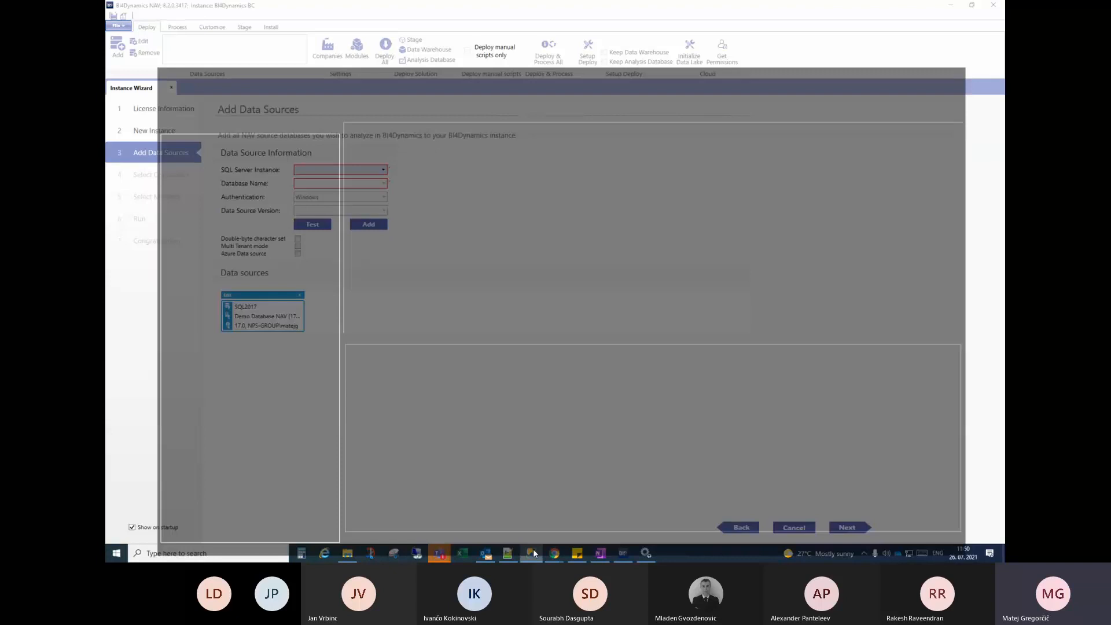
Switch to SQL Server Management Studio, view the databases on the BC server, and collapse the Security folder of SQL2017
{"action": "left_click", "coordinate": [531, 553]}
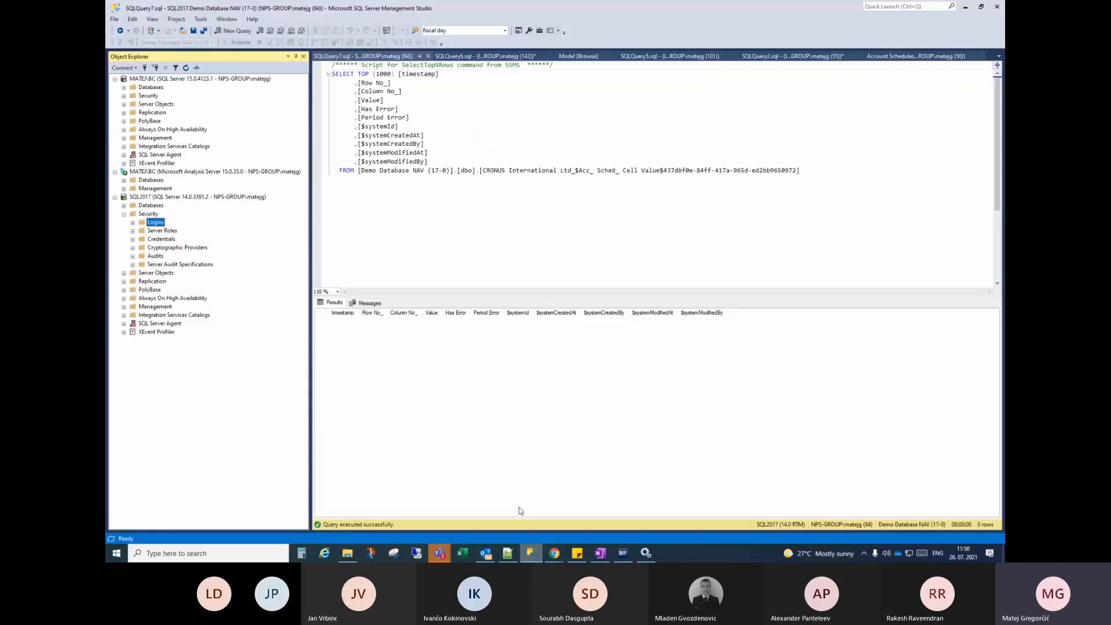
{"action": "left_click", "coordinate": [153, 80]}
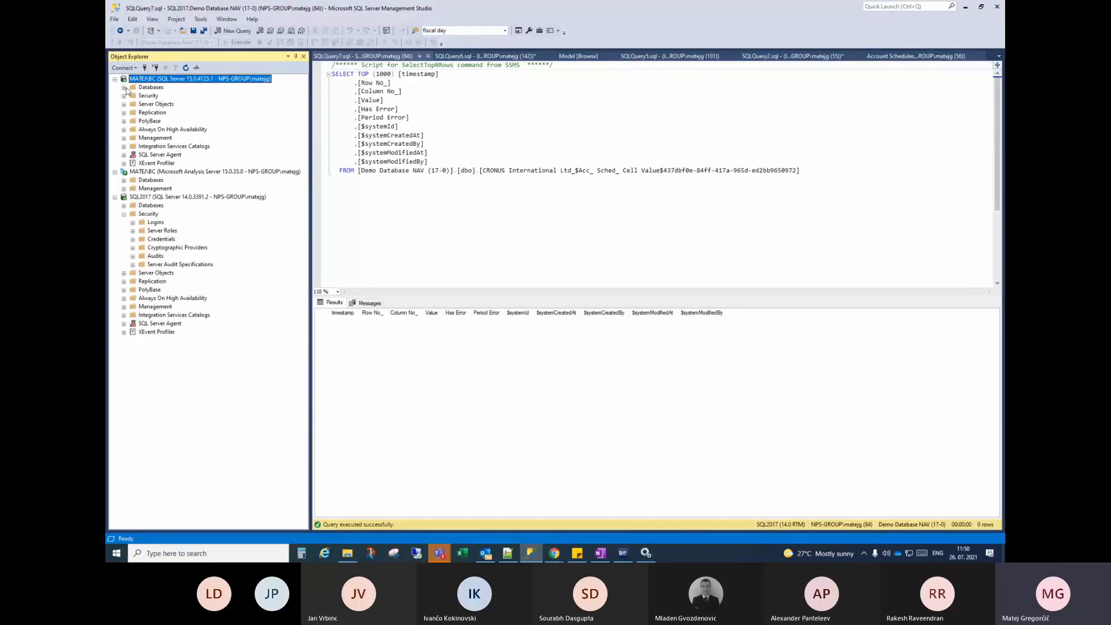
{"action": "left_click", "coordinate": [124, 88]}
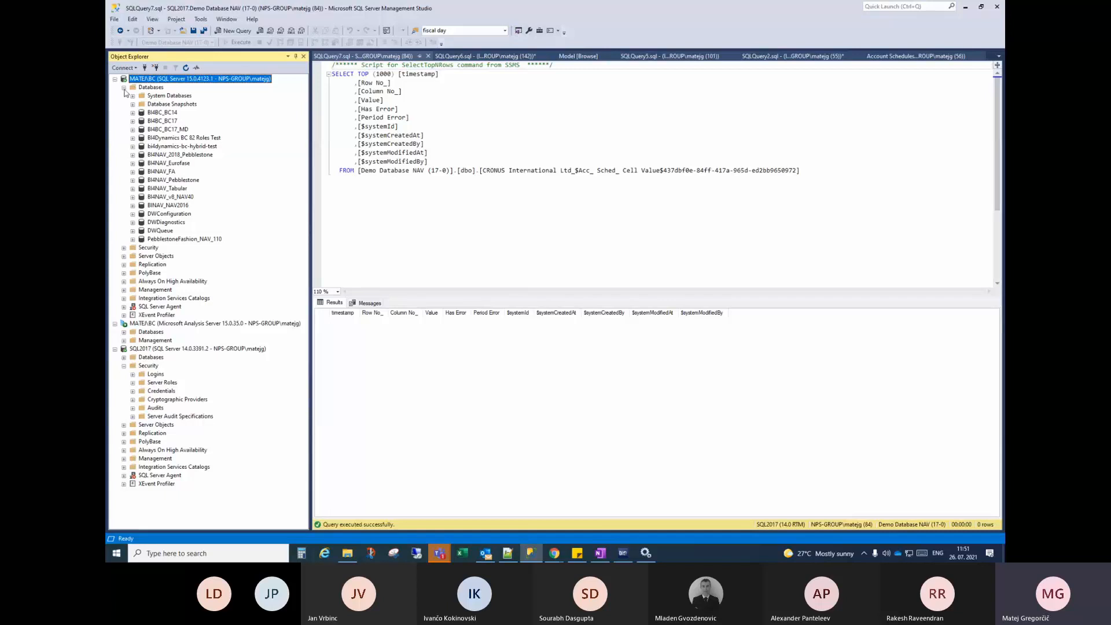
{"action": "left_click", "coordinate": [124, 88]}
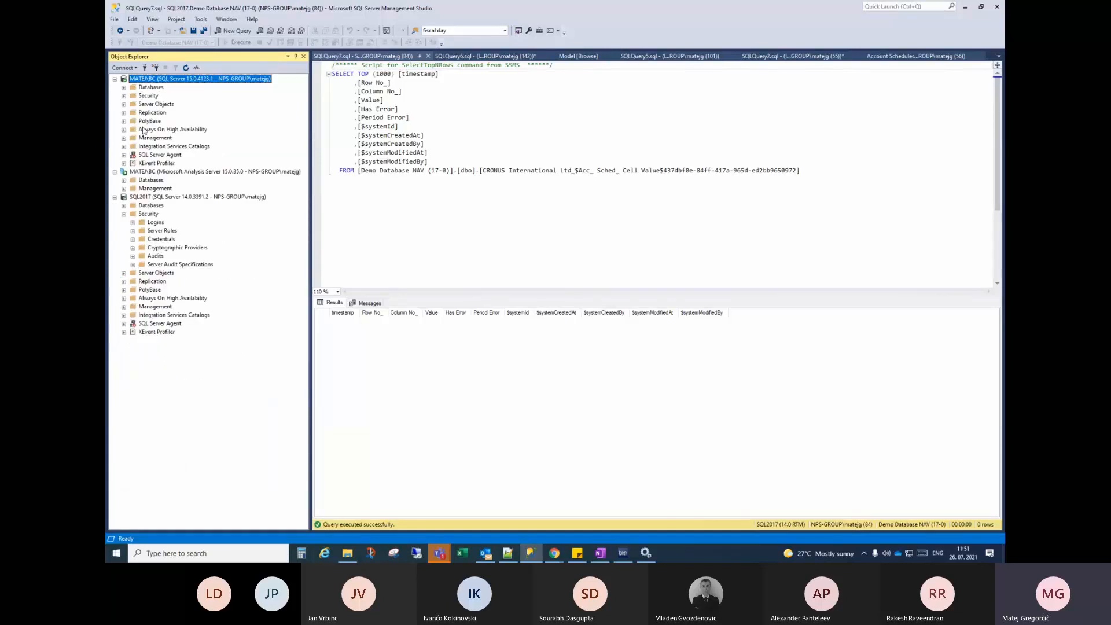
{"action": "left_click", "coordinate": [141, 198]}
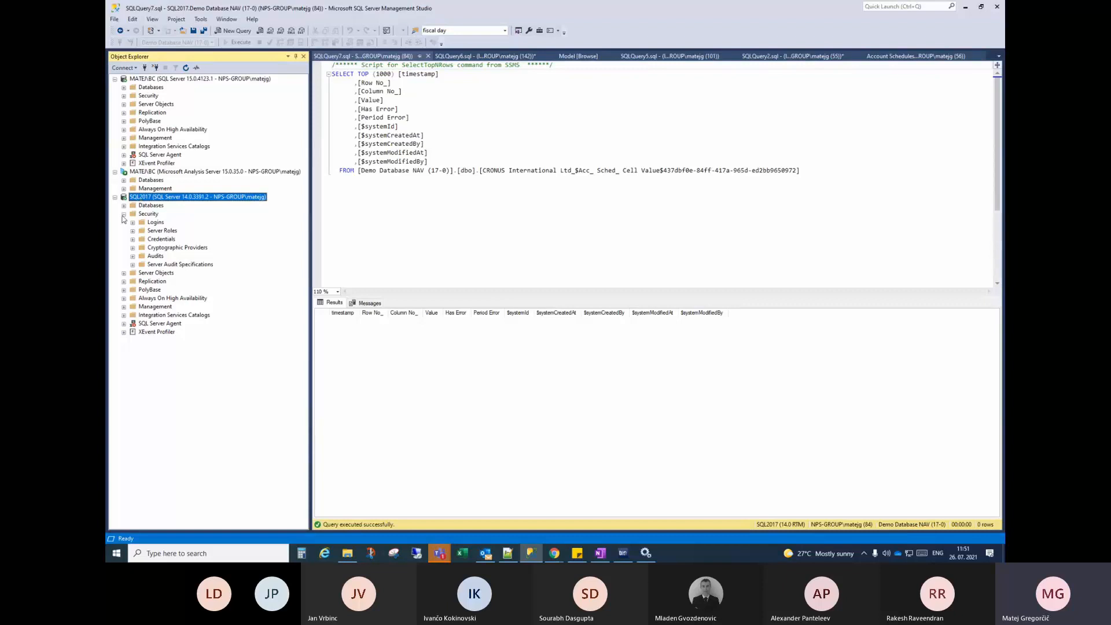
{"action": "left_click", "coordinate": [124, 215]}
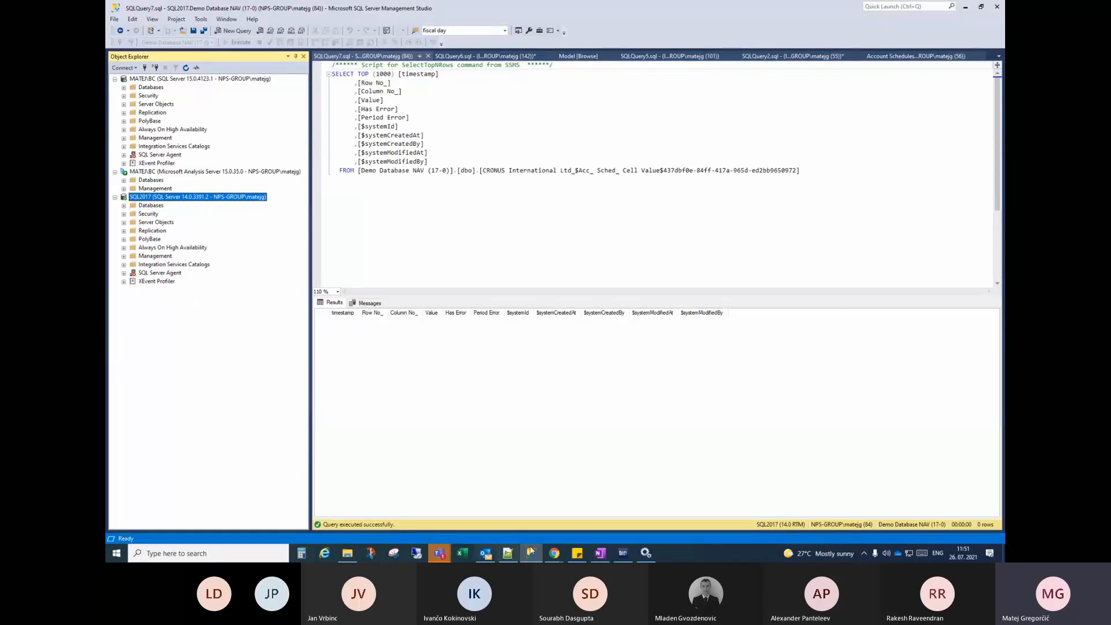
Switch to the requirements PDF in the browser and examine the database read permissions in the Permissions section on page 4
{"action": "mouse_move", "coordinate": [555, 553]}
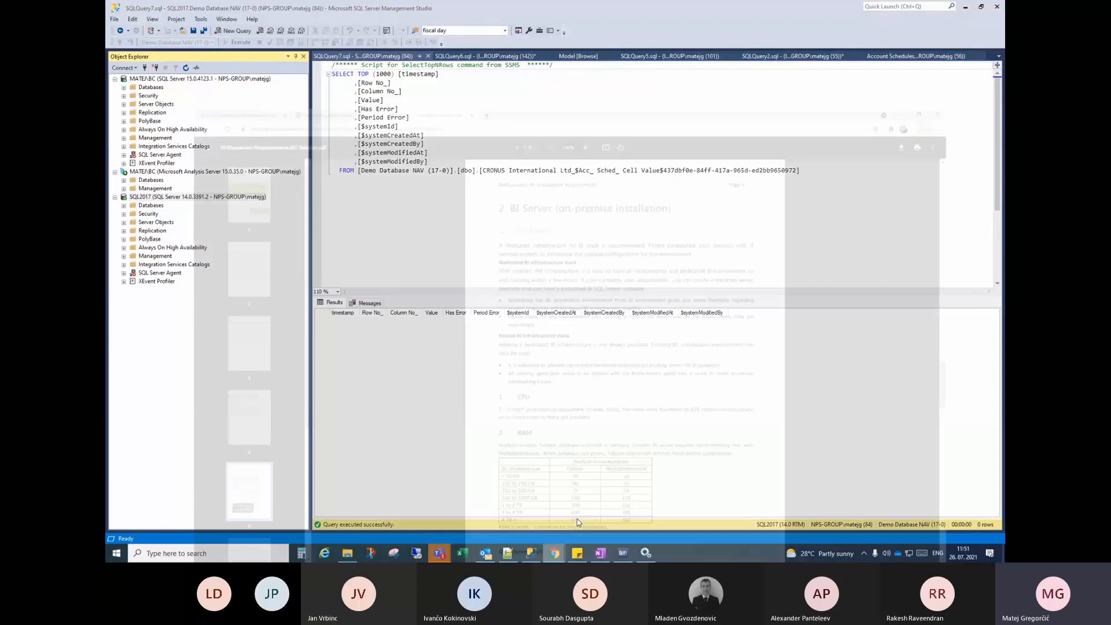
{"action": "left_click", "coordinate": [578, 523]}
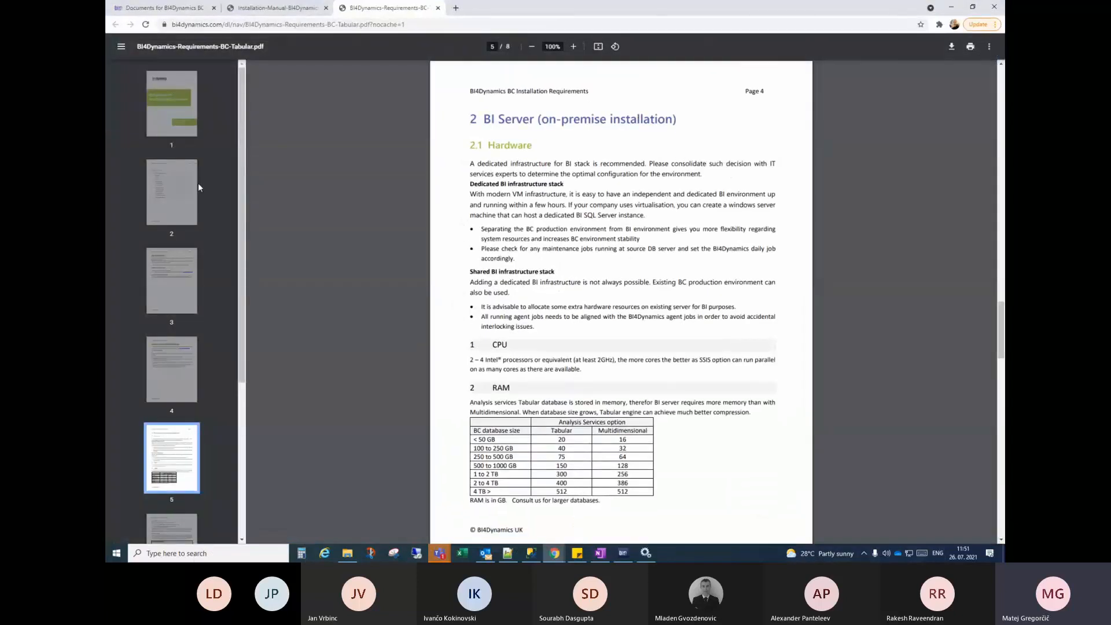
{"action": "left_click", "coordinate": [171, 370]}
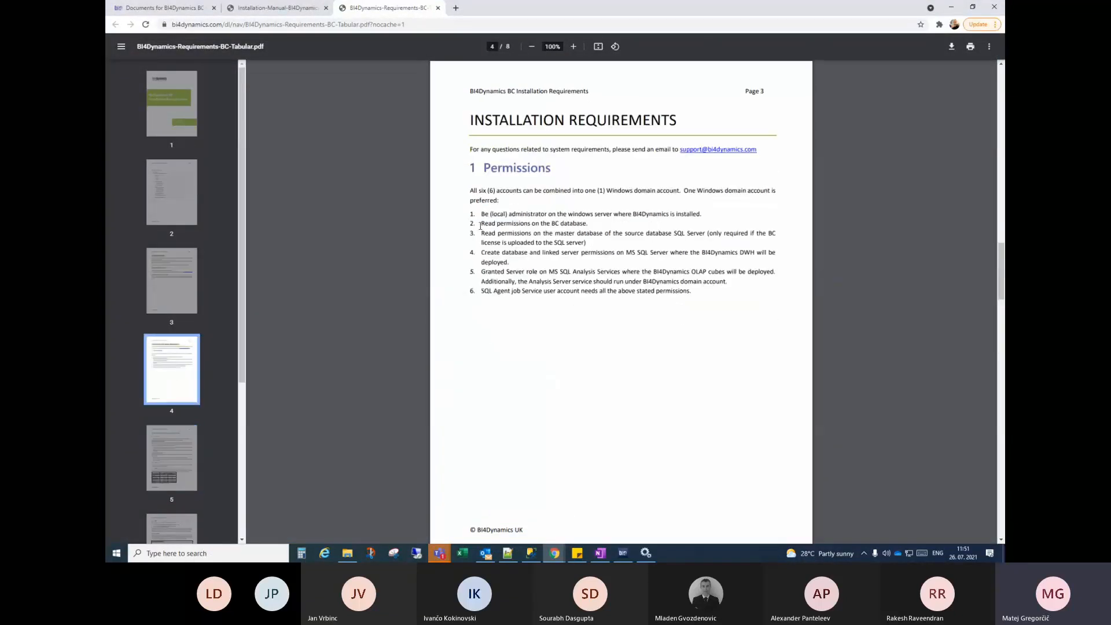
{"action": "left_click_drag", "start_coordinate": [481, 226], "coordinate": [591, 223]}
{"action": "left_click_drag", "start_coordinate": [485, 223], "coordinate": [524, 230]}
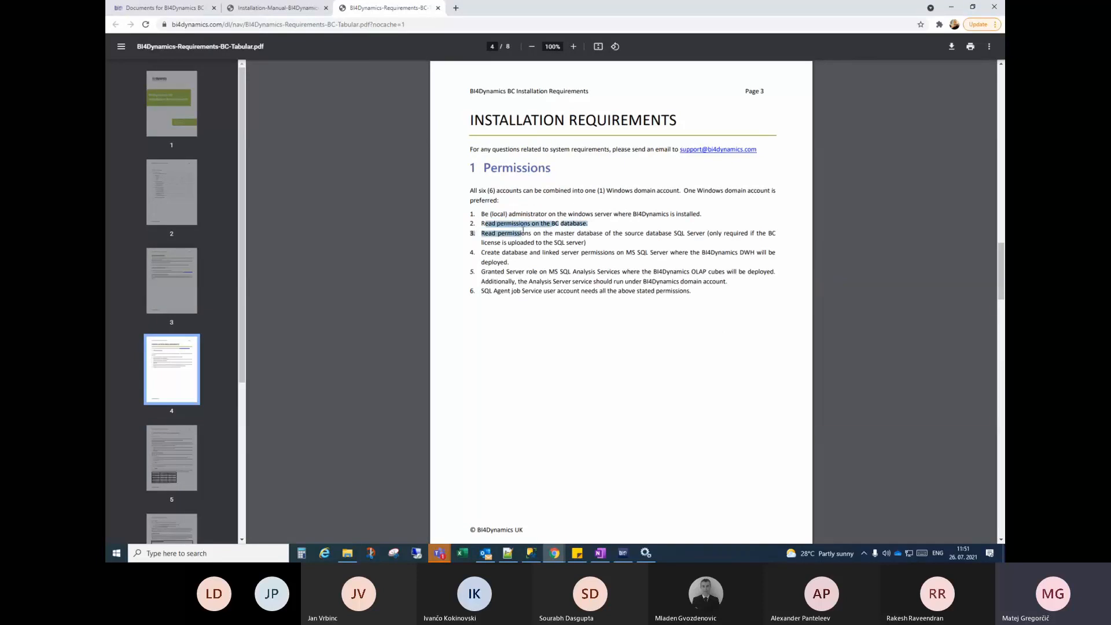
{"action": "left_click", "coordinate": [523, 230]}
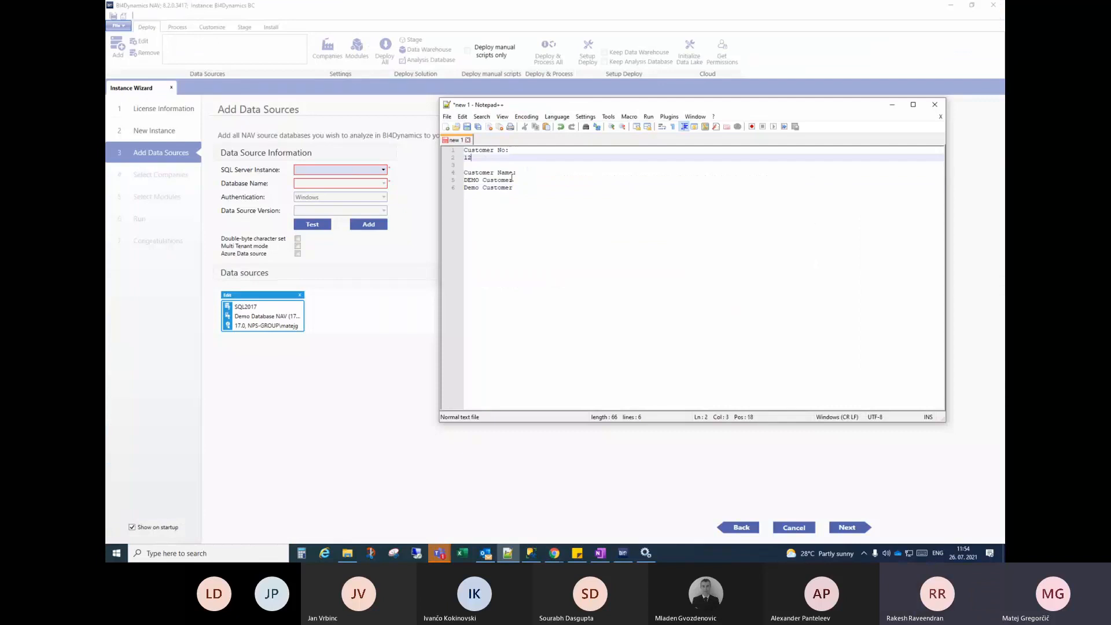
Minimize the Notepad++ notes and set the new data source to Demo Database NAV (16-0) on SQL Server instance SQL2017
{"action": "left_click", "coordinate": [517, 188]}
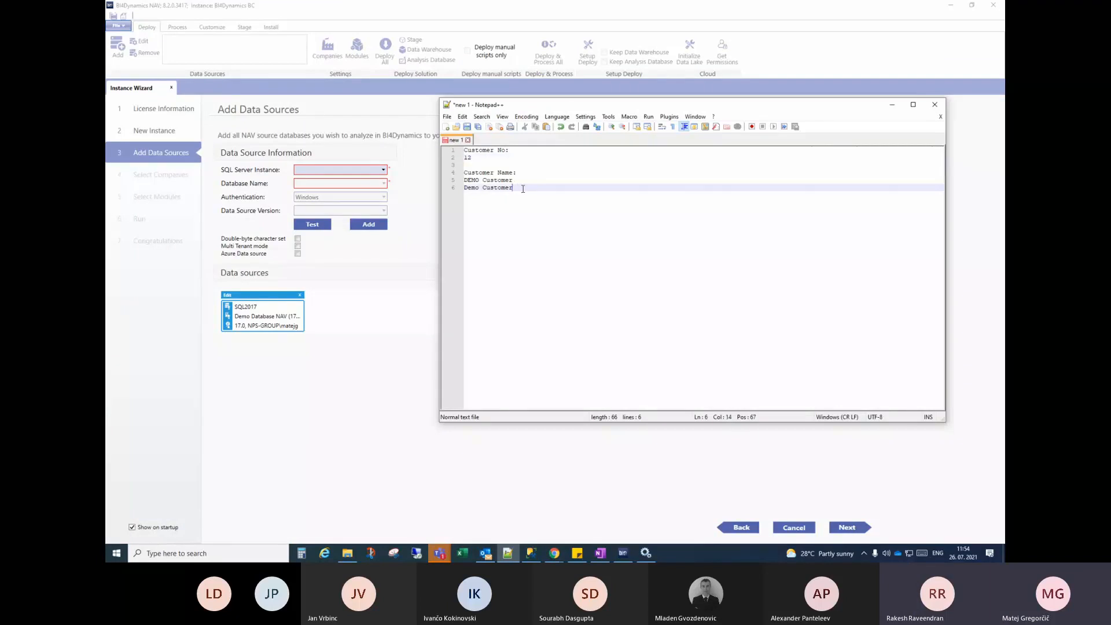
{"action": "left_click", "coordinate": [893, 106]}
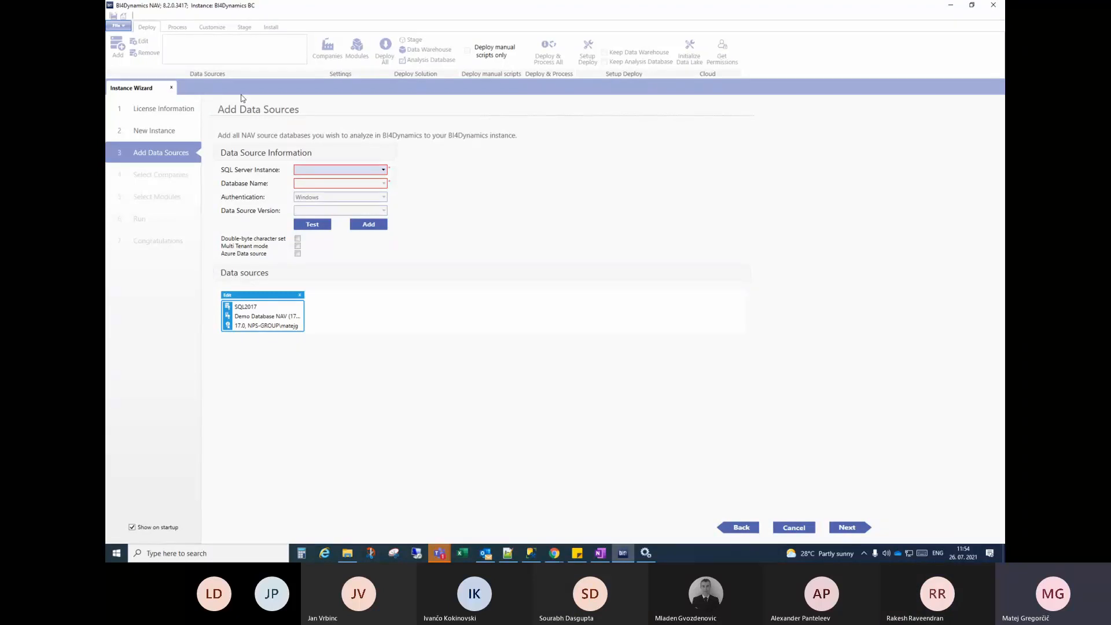
{"action": "left_click", "coordinate": [324, 169]}
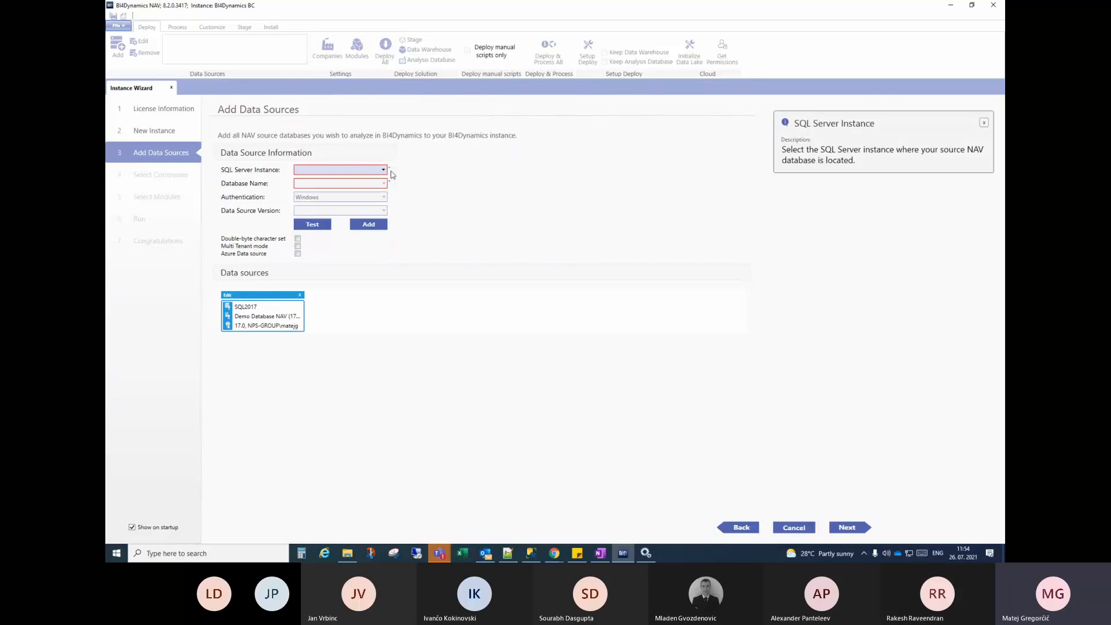
{"action": "type", "text": "SQL2017"}
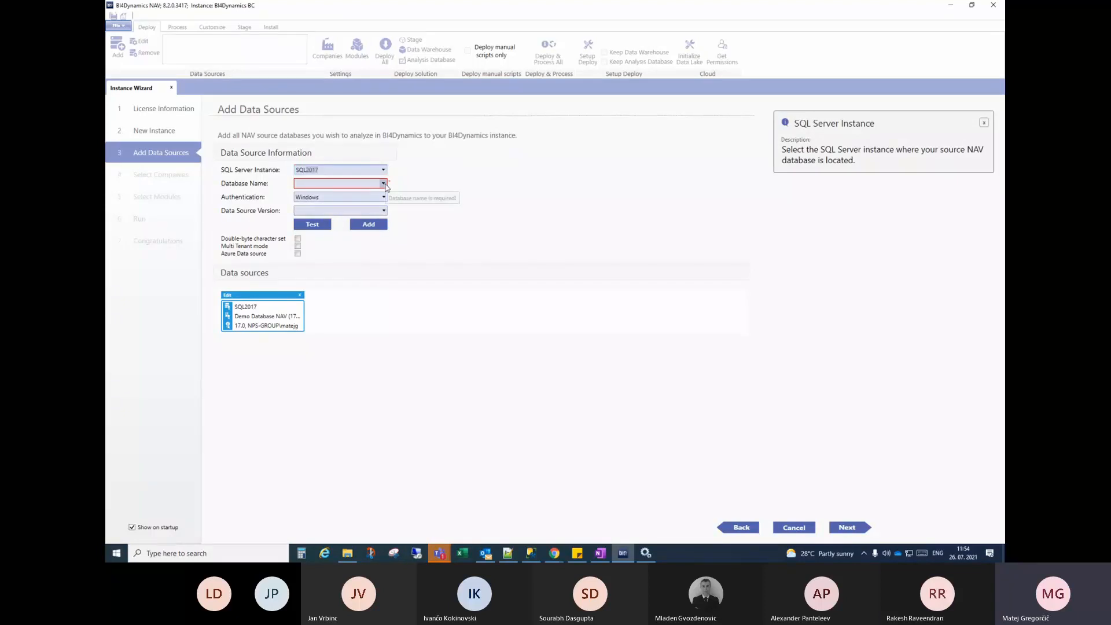
{"action": "left_click", "coordinate": [341, 173]}
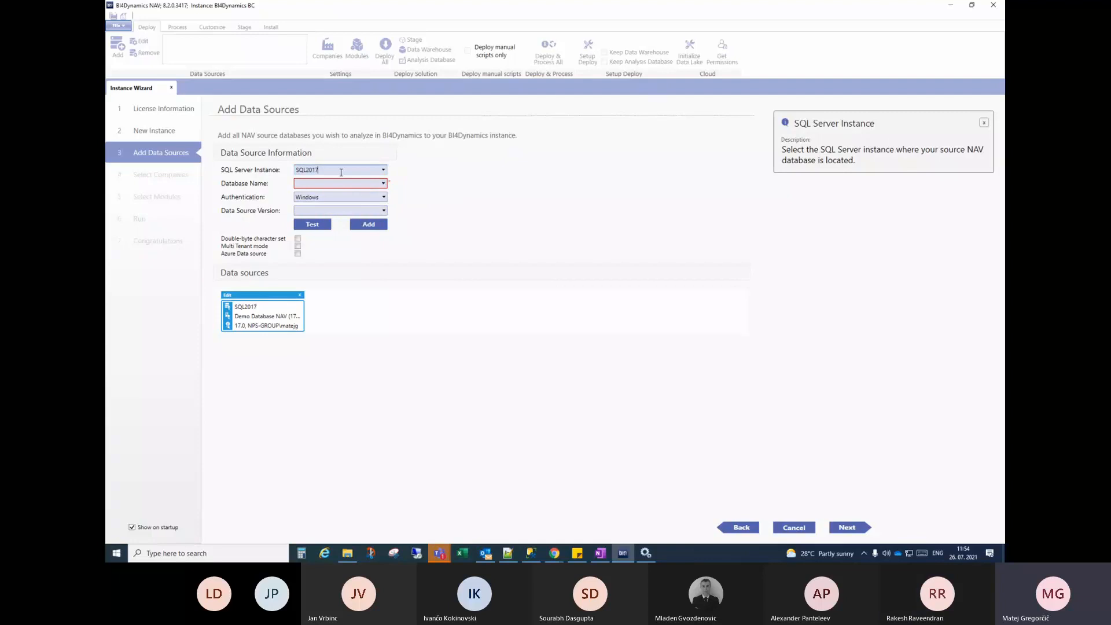
{"action": "double_click", "coordinate": [332, 171]}
{"action": "left_click", "coordinate": [336, 171]}
{"action": "left_click", "coordinate": [383, 183]}
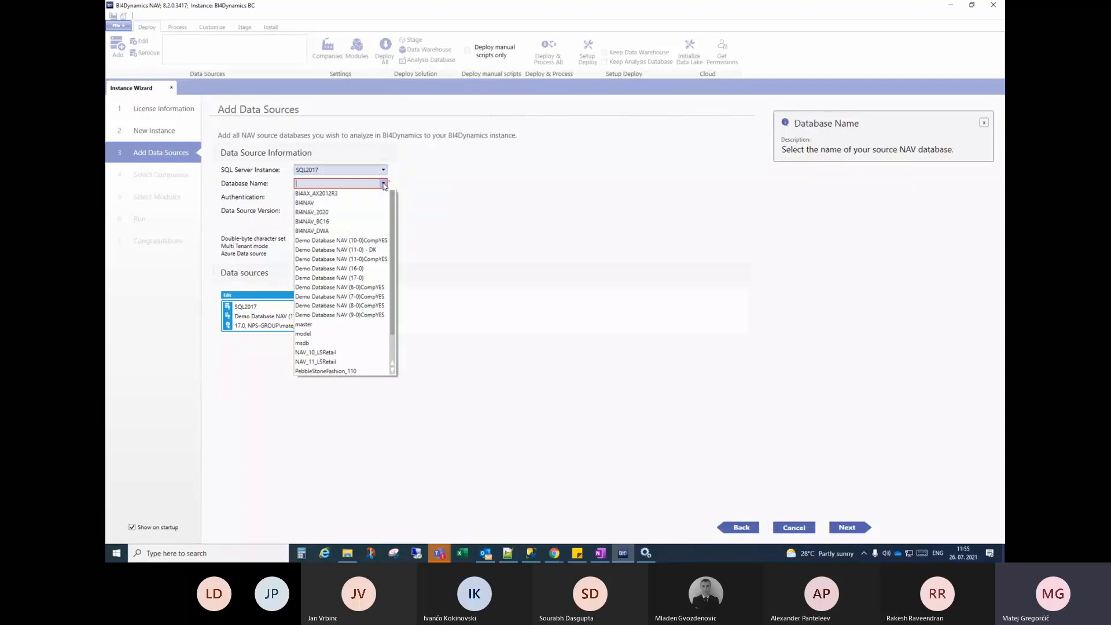
{"action": "left_click", "coordinate": [363, 270]}
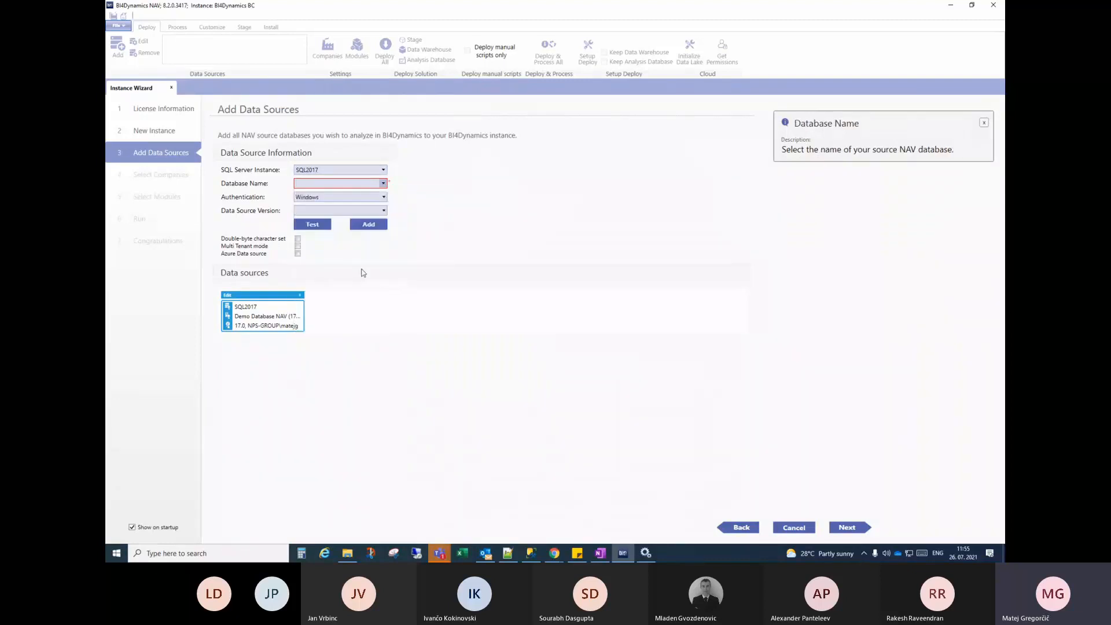
Set the data source version to BC 16 (on-premise), test the connection, and add the data source to the instance
{"action": "left_click", "coordinate": [384, 211]}
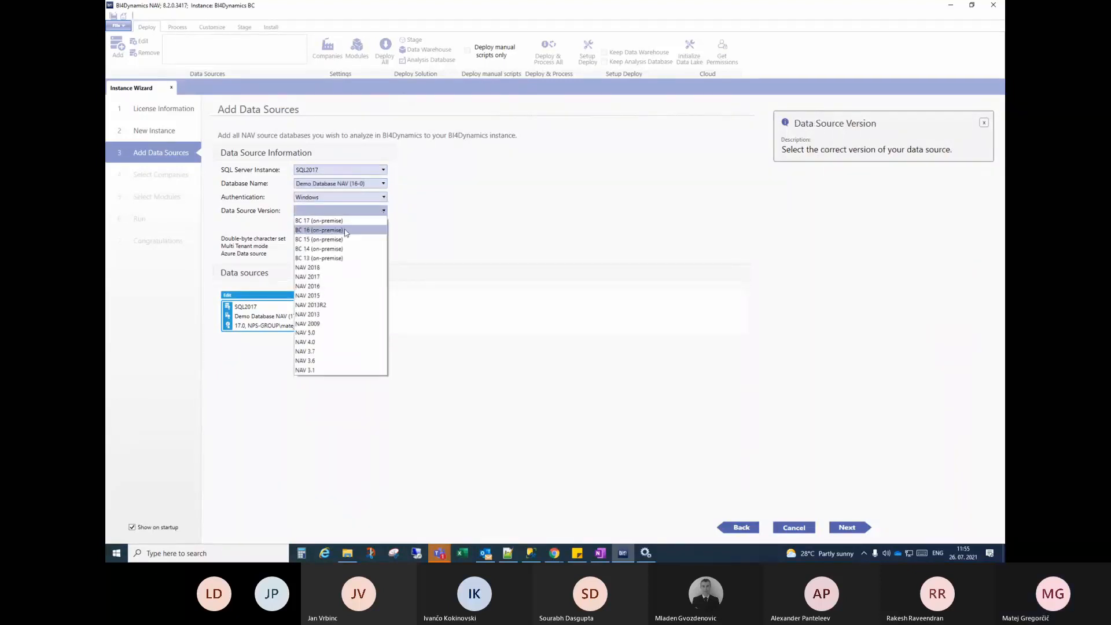
{"action": "left_click", "coordinate": [346, 230]}
{"action": "left_click", "coordinate": [316, 225]}
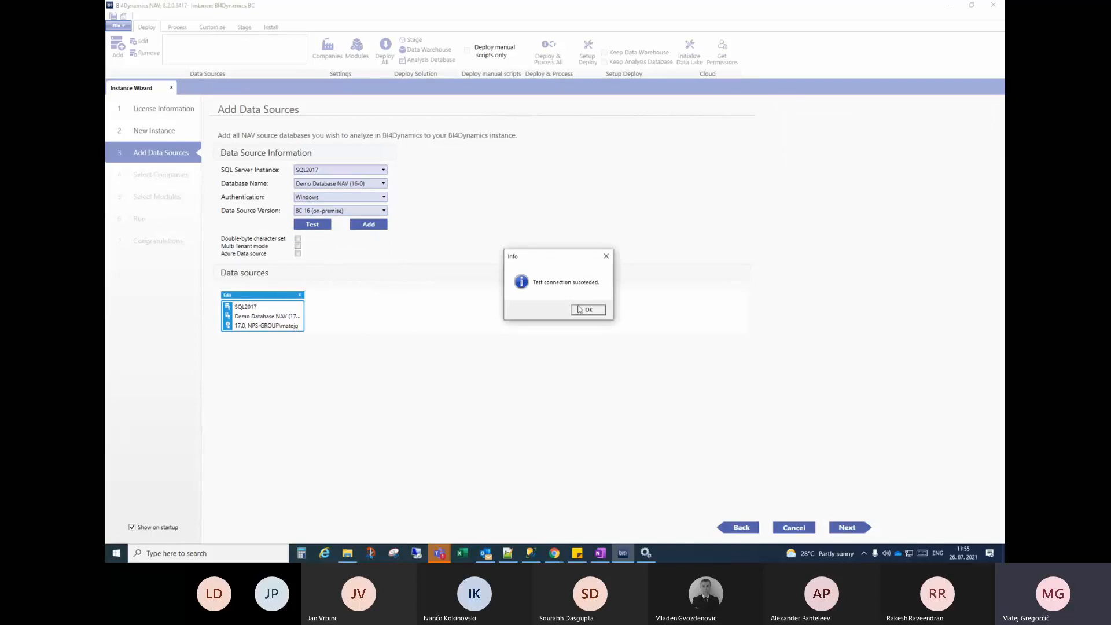
{"action": "left_click", "coordinate": [580, 309]}
{"action": "left_click", "coordinate": [371, 225]}
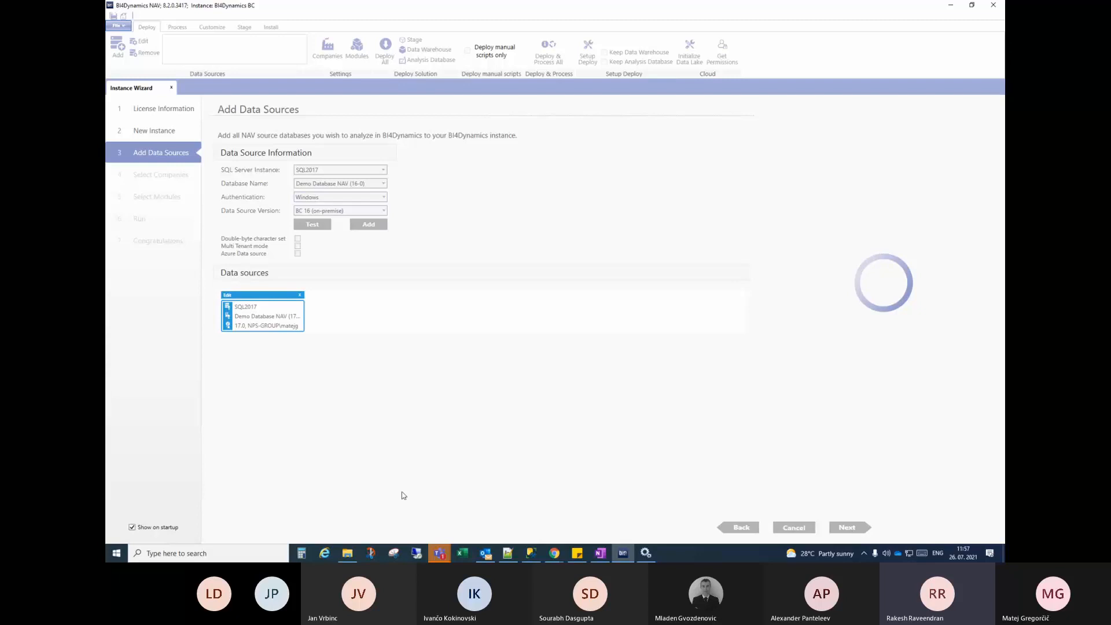
Open the BI4Dynamics BC instance folder in File Explorer and go up to its parent BI4Dynamics NAV folder
{"action": "left_click", "coordinate": [347, 553]}
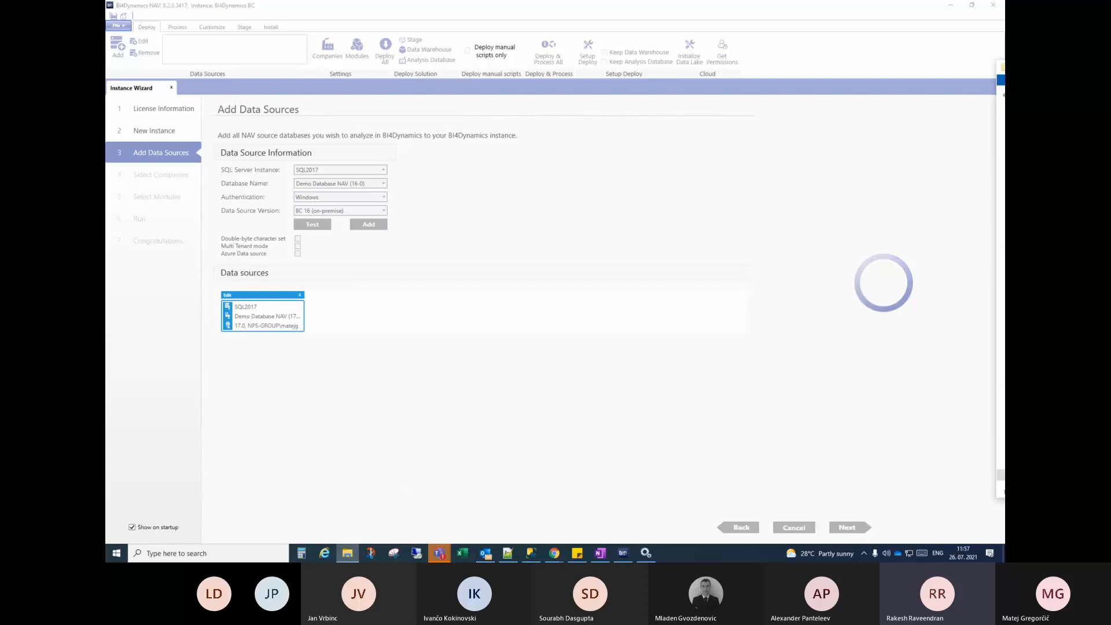
{"action": "left_click_drag", "start_coordinate": [1005, 71], "coordinate": [594, 104]}
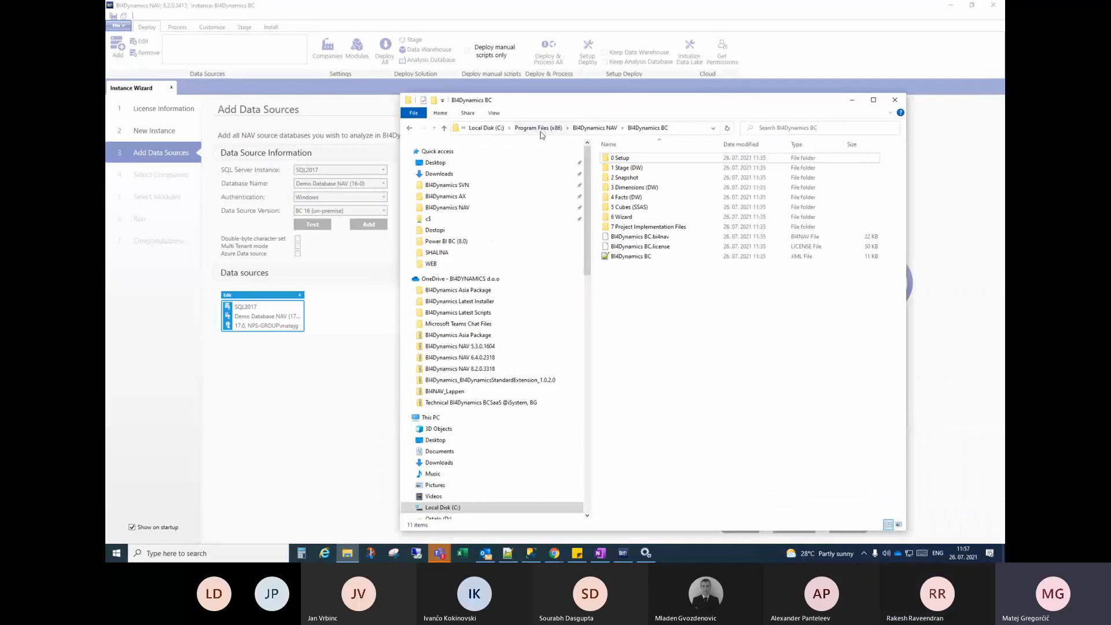
{"action": "left_click", "coordinate": [596, 130]}
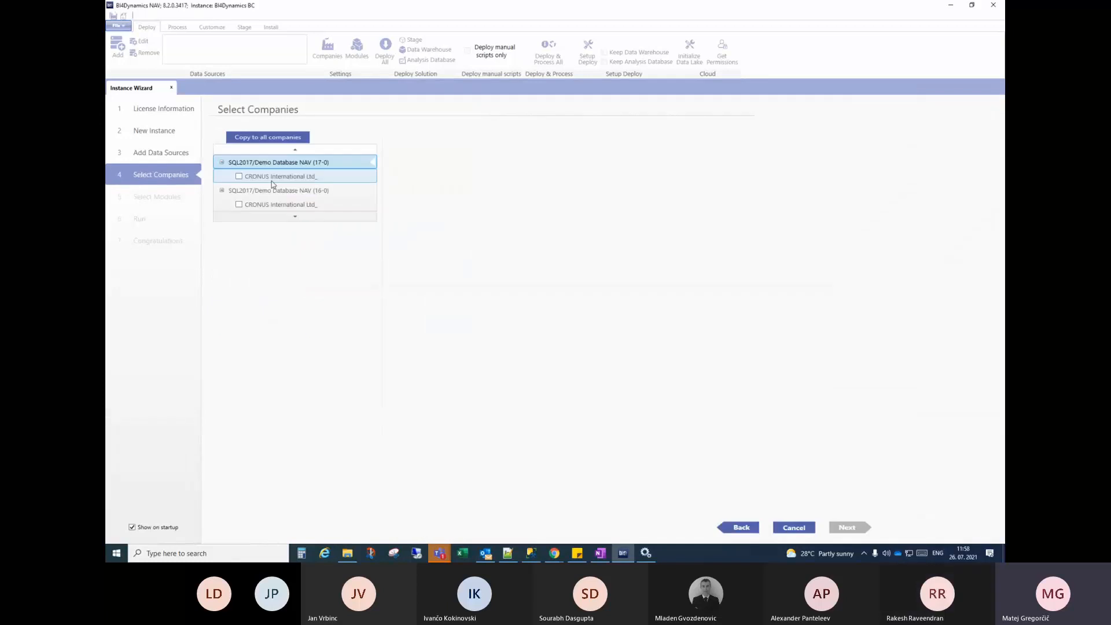
Examine the companies listed under the Demo Database NAV (17-0) and (16-0) data sources by expanding and collapsing them
{"action": "left_click", "coordinate": [271, 181]}
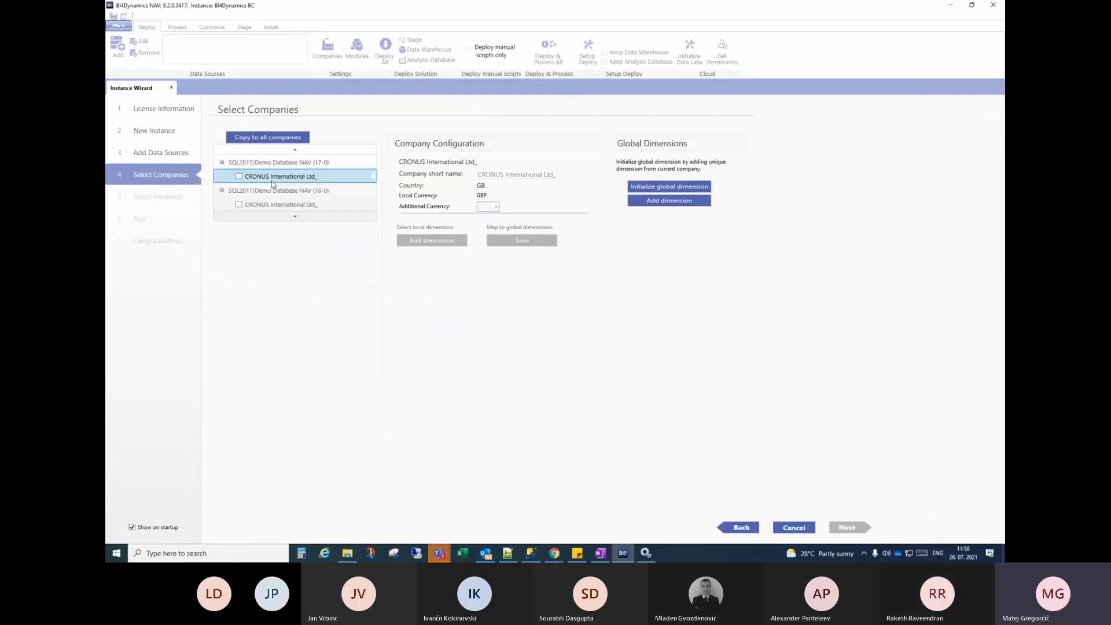
{"action": "left_click", "coordinate": [264, 163]}
{"action": "left_click", "coordinate": [222, 162]}
{"action": "left_click", "coordinate": [222, 176]}
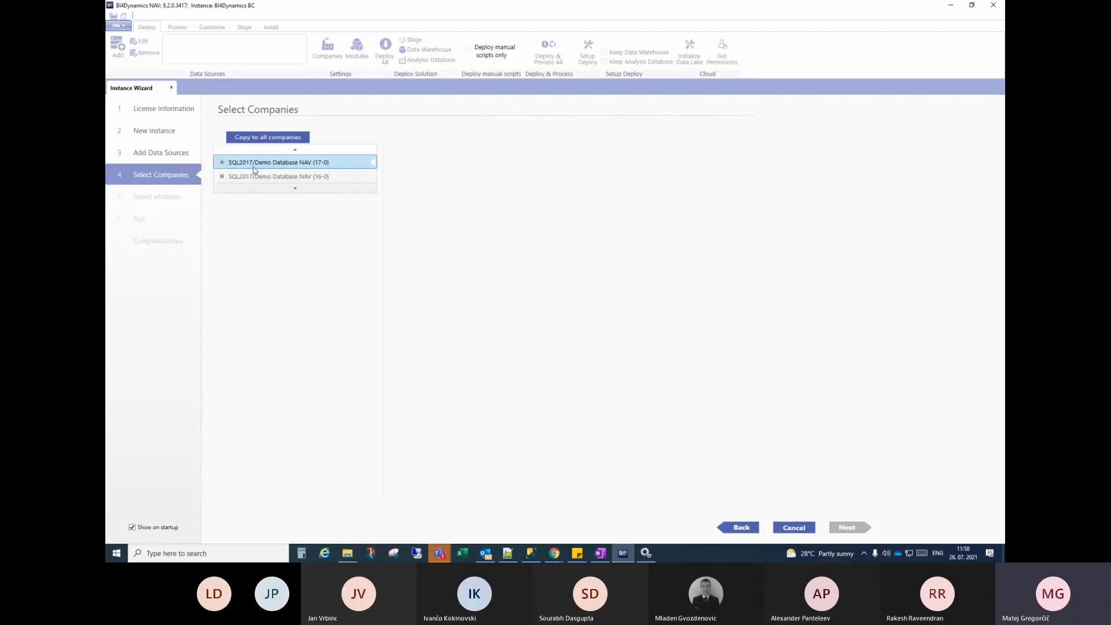
{"action": "left_click", "coordinate": [221, 163]}
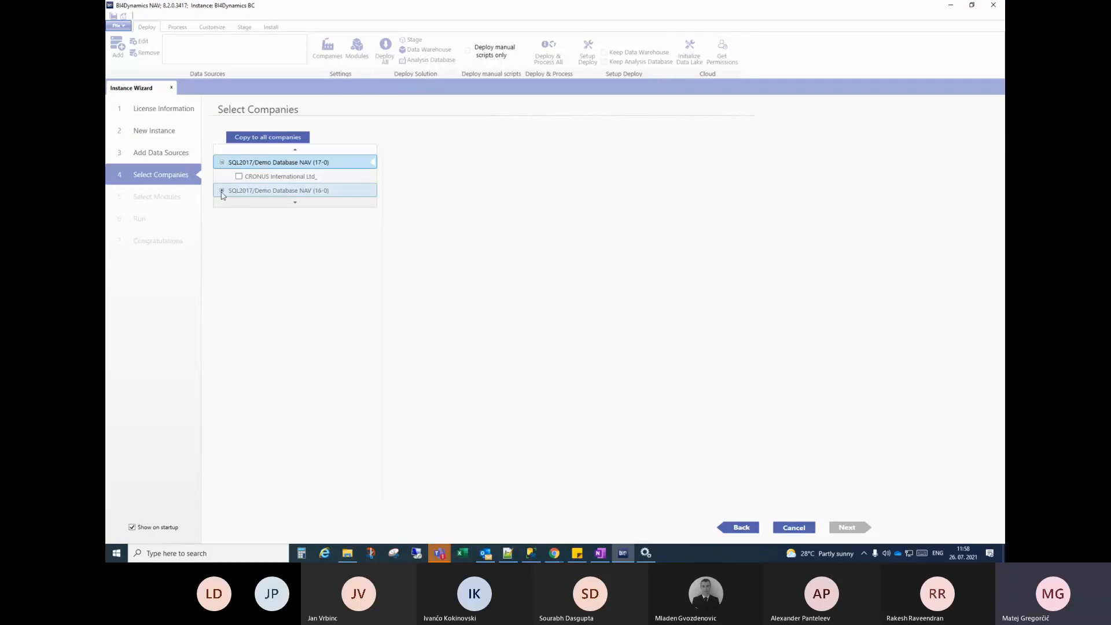
{"action": "left_click", "coordinate": [222, 191]}
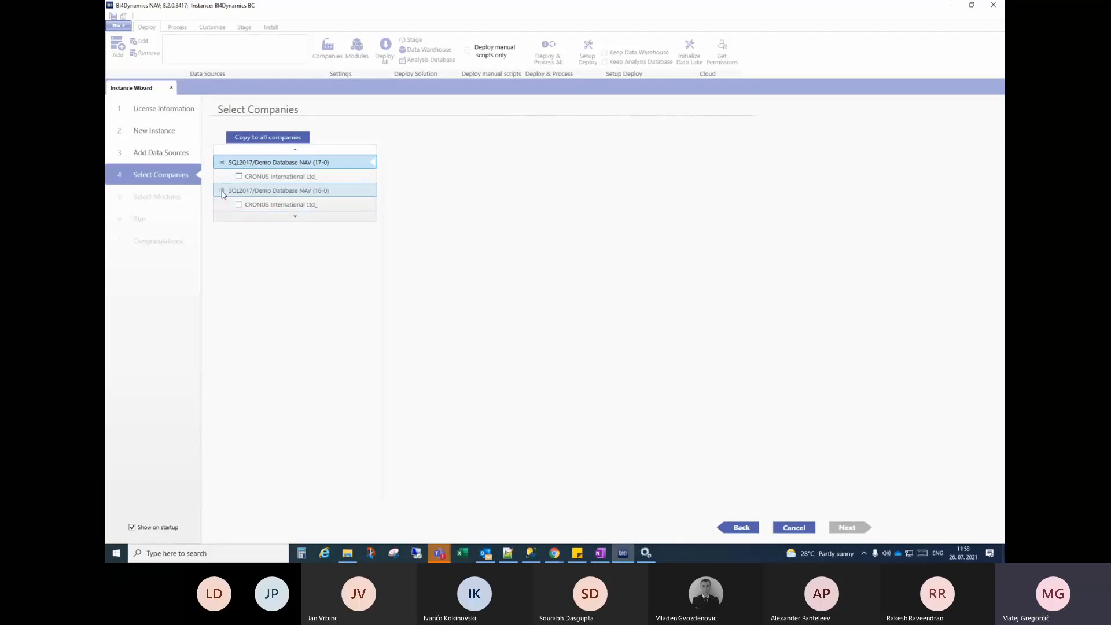
{"action": "left_click", "coordinate": [284, 176]}
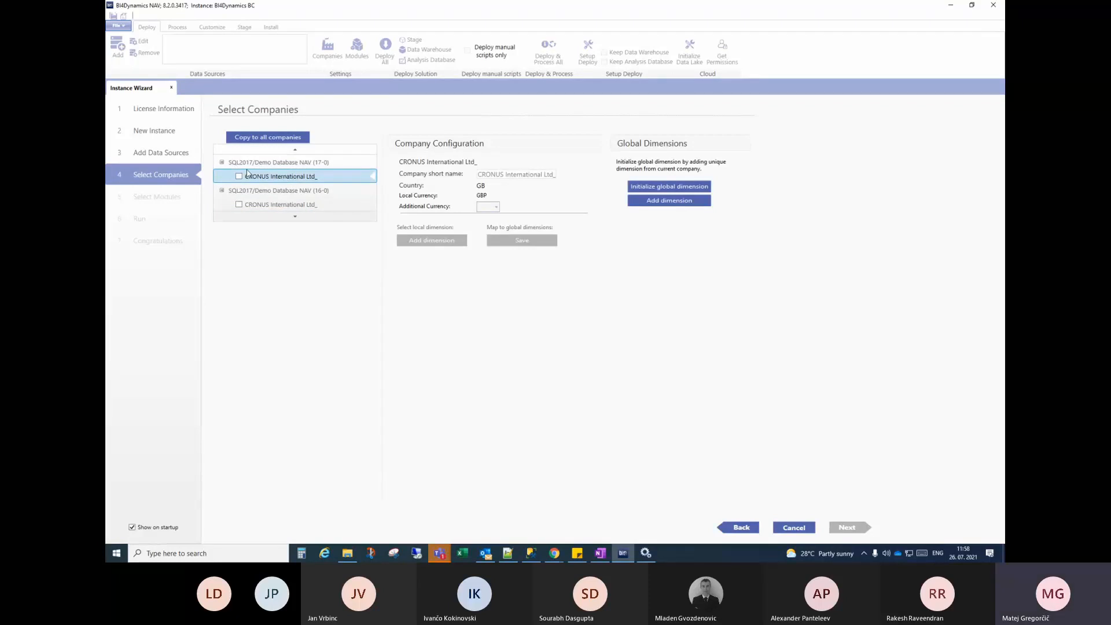
{"action": "left_click", "coordinate": [223, 163]}
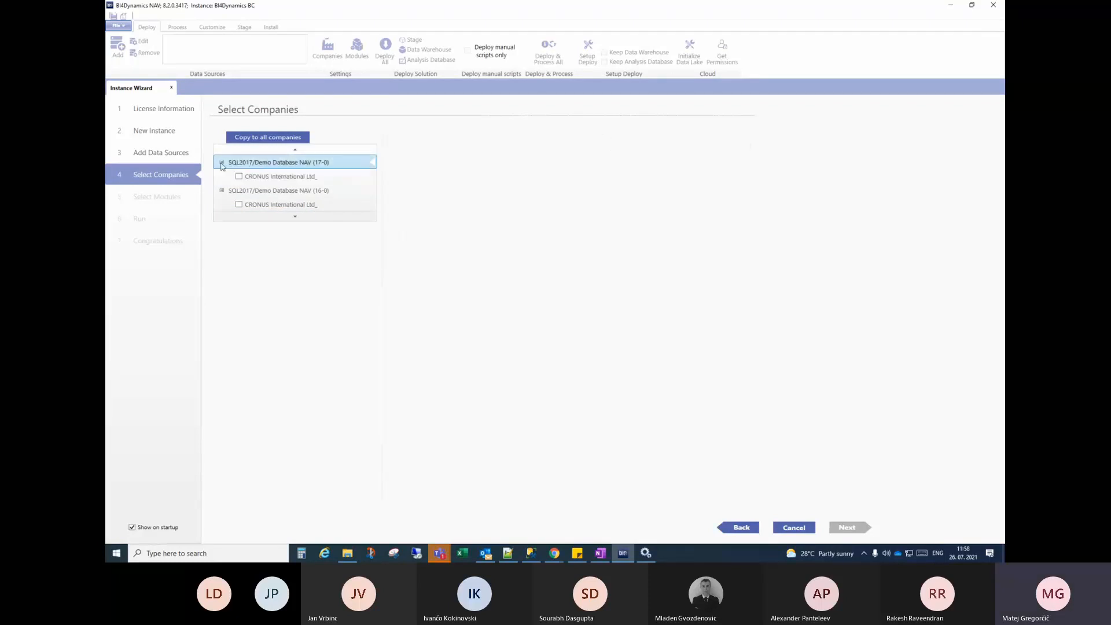
{"action": "left_click", "coordinate": [222, 164]}
{"action": "left_click", "coordinate": [223, 176]}
{"action": "left_click", "coordinate": [221, 163]}
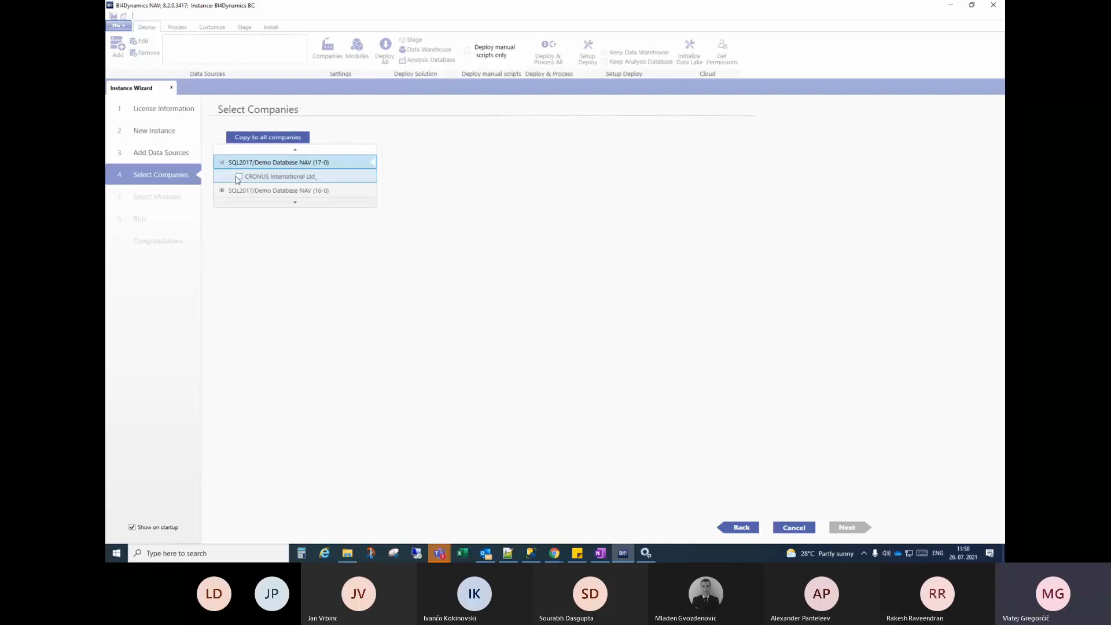
{"action": "left_click", "coordinate": [222, 163]}
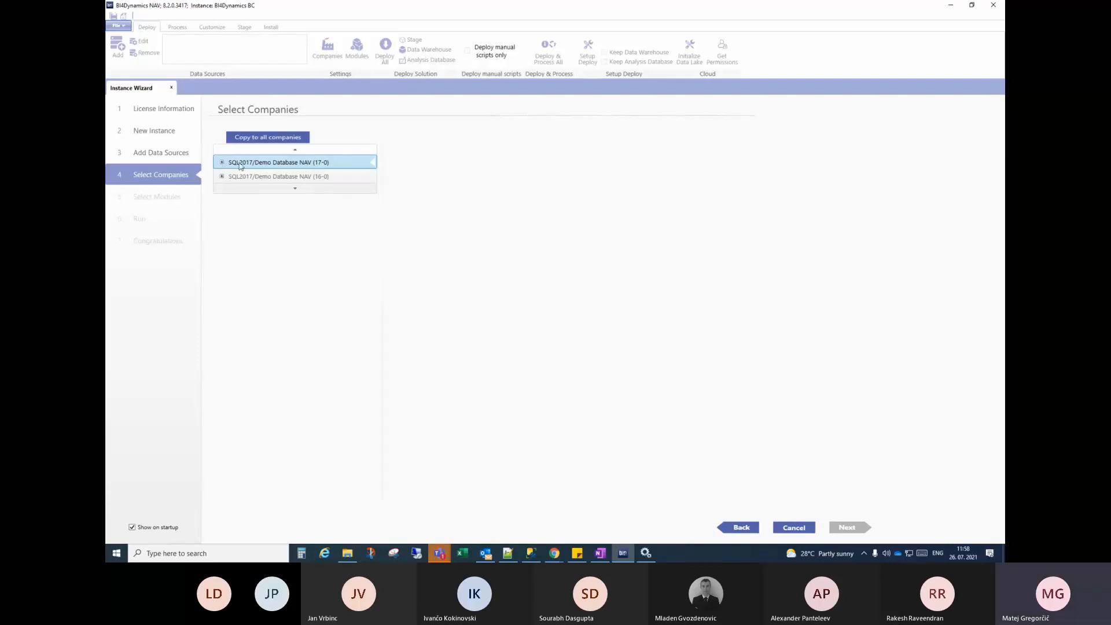
{"action": "left_click", "coordinate": [221, 163]}
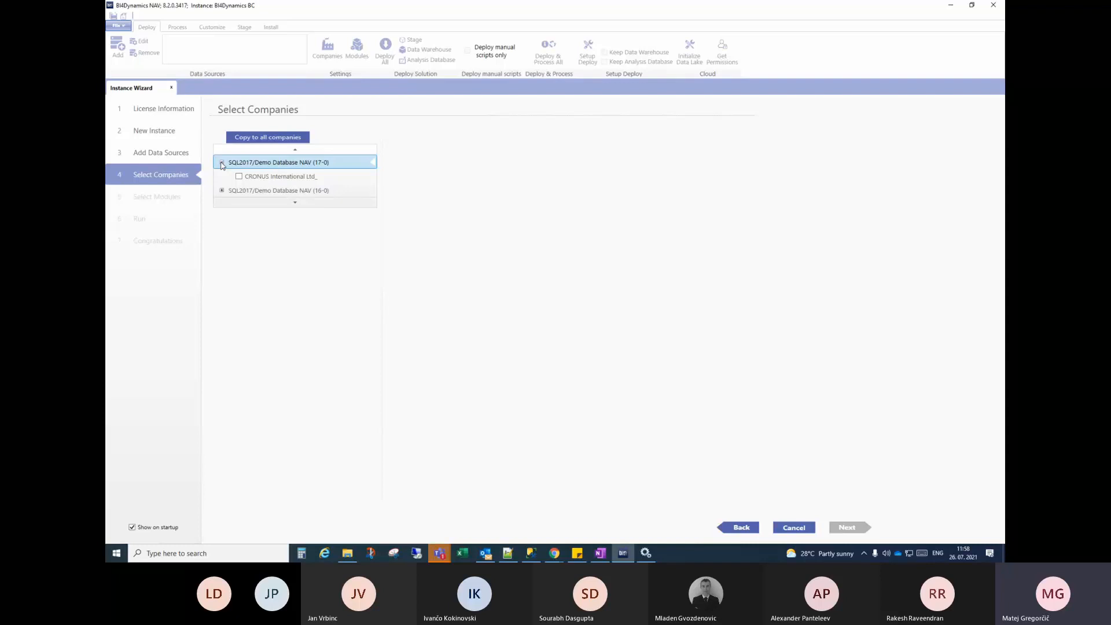
Include the company CRONUS International Ltd_ from Demo Database NAV (17-0) and show its company configuration
{"action": "left_click", "coordinate": [238, 177]}
{"action": "left_click", "coordinate": [279, 177]}
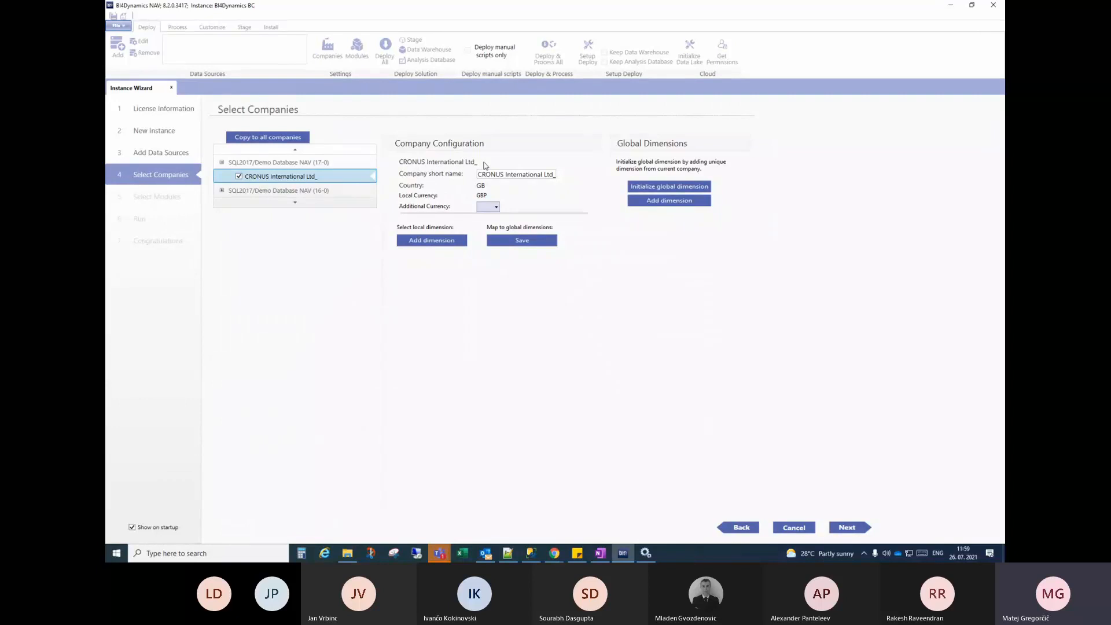
{"action": "left_click", "coordinate": [438, 176]}
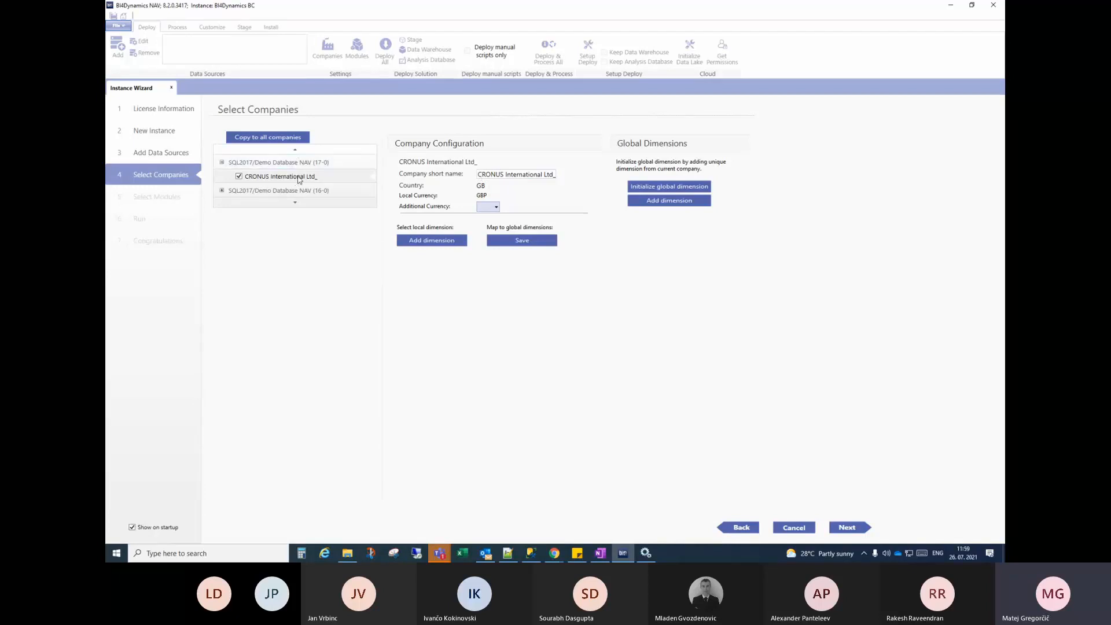
Set the short name of the 17-0 CRONUS company to BC 17
{"action": "left_click_drag", "start_coordinate": [480, 174], "coordinate": [602, 176]}
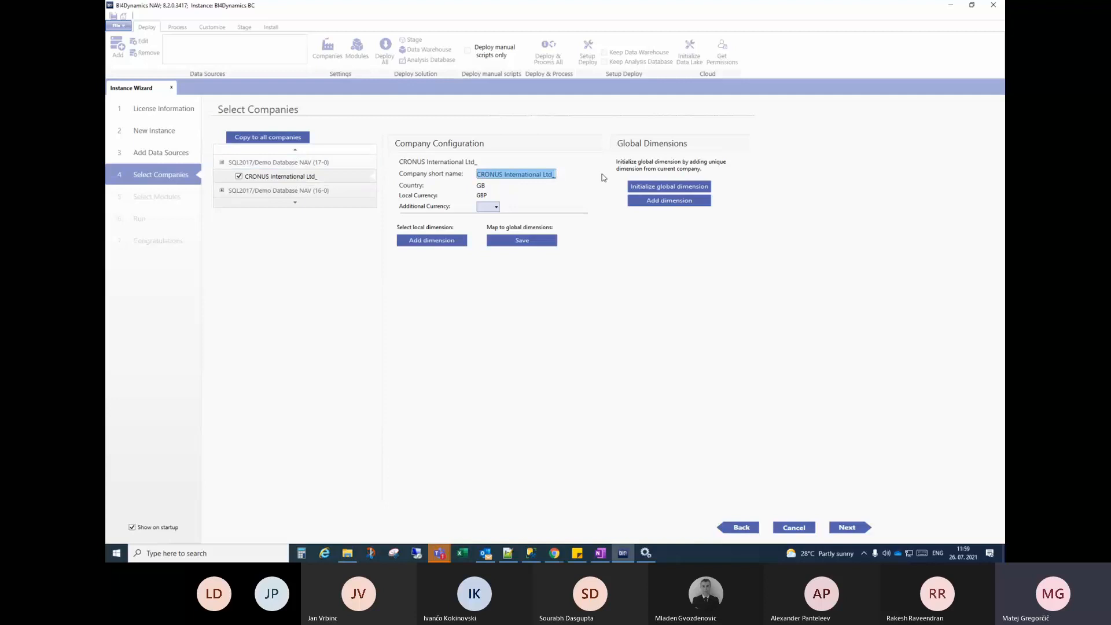
{"action": "type", "text": "BI"}
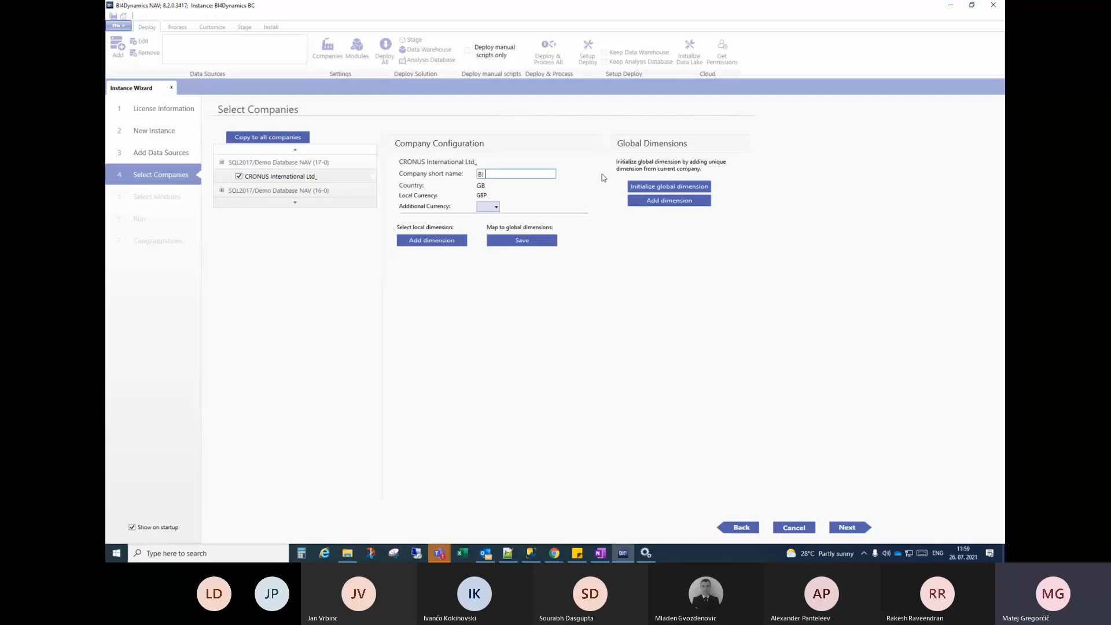
{"action": "key", "text": "BackSpace"}
{"action": "type", "text": "C 17"}
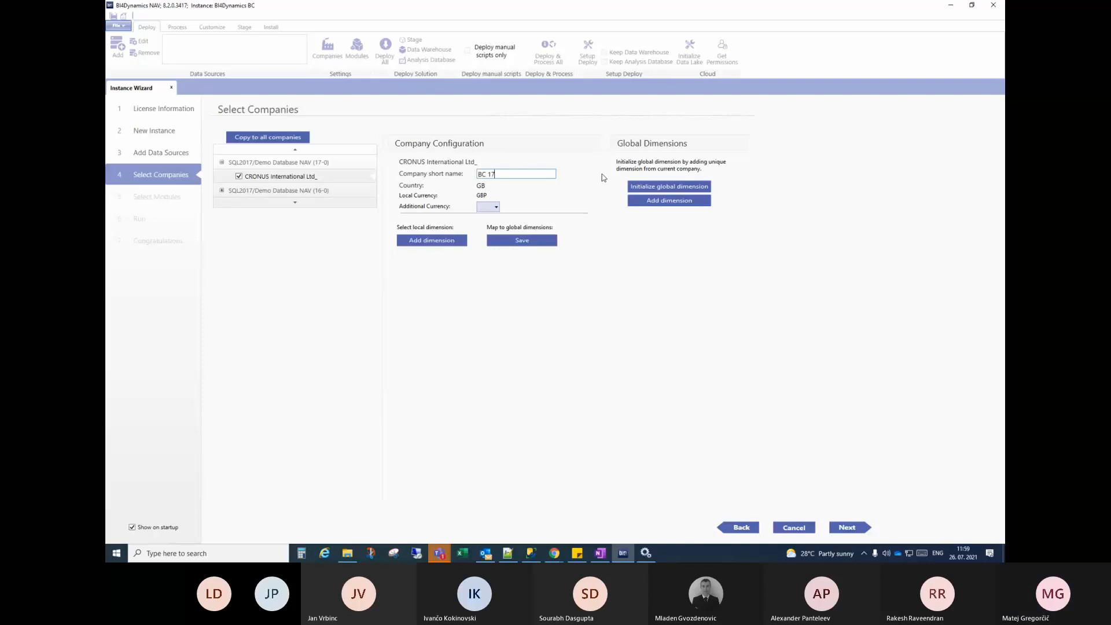
{"action": "left_click_drag", "start_coordinate": [500, 174], "coordinate": [456, 177]}
{"action": "left_click", "coordinate": [501, 173]}
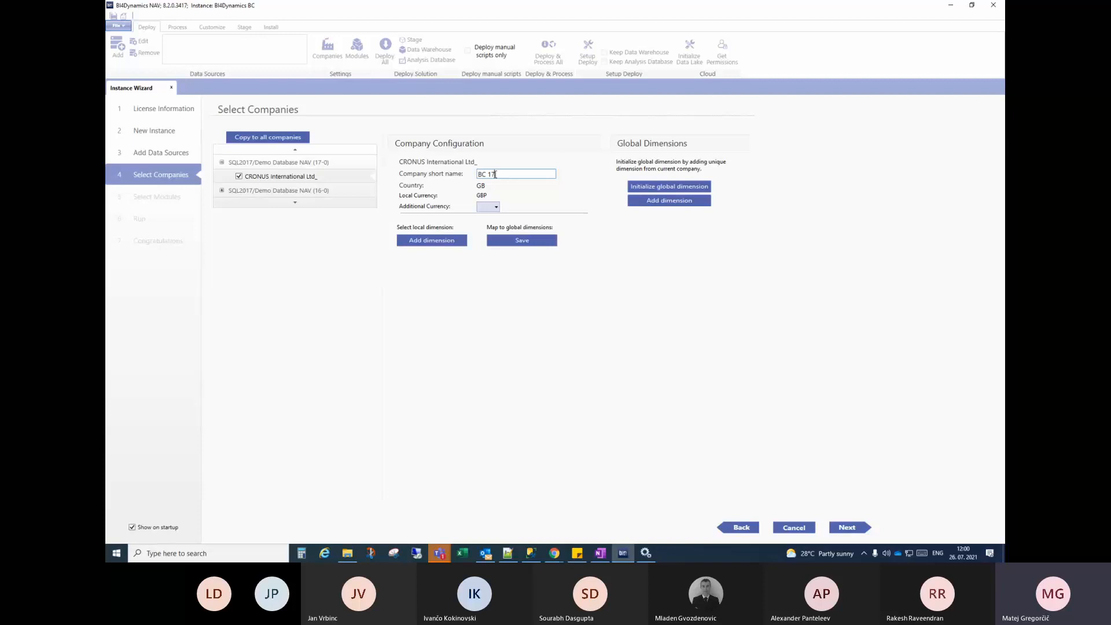
Set the additional currency of company BC 17 to USD and initialize the global dimensions from this company
{"action": "left_click", "coordinate": [497, 208]}
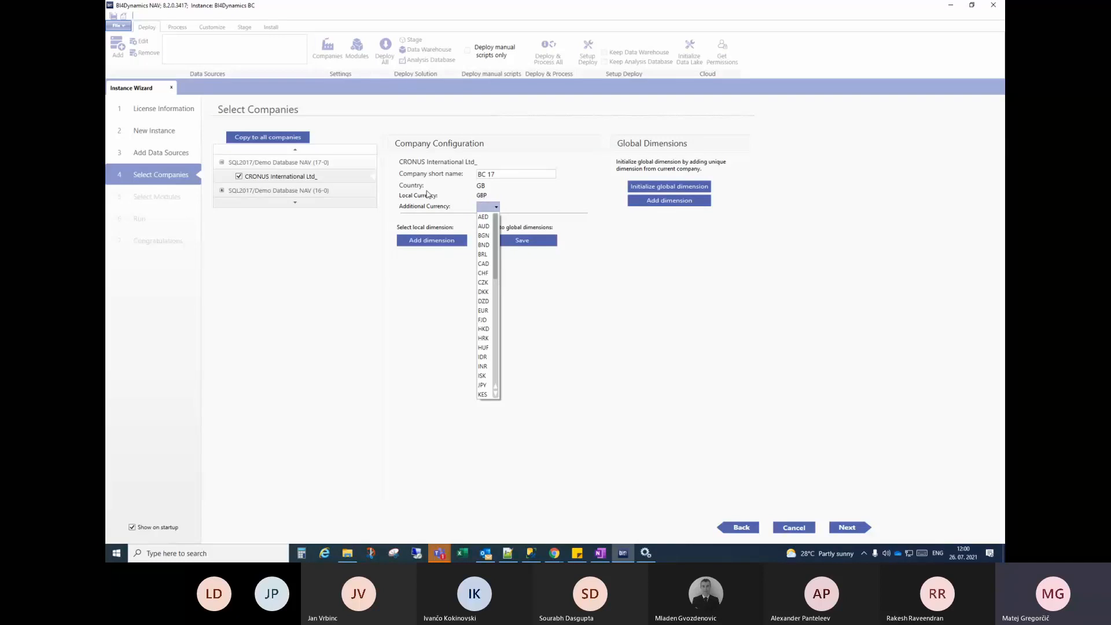
{"action": "left_click", "coordinate": [487, 209]}
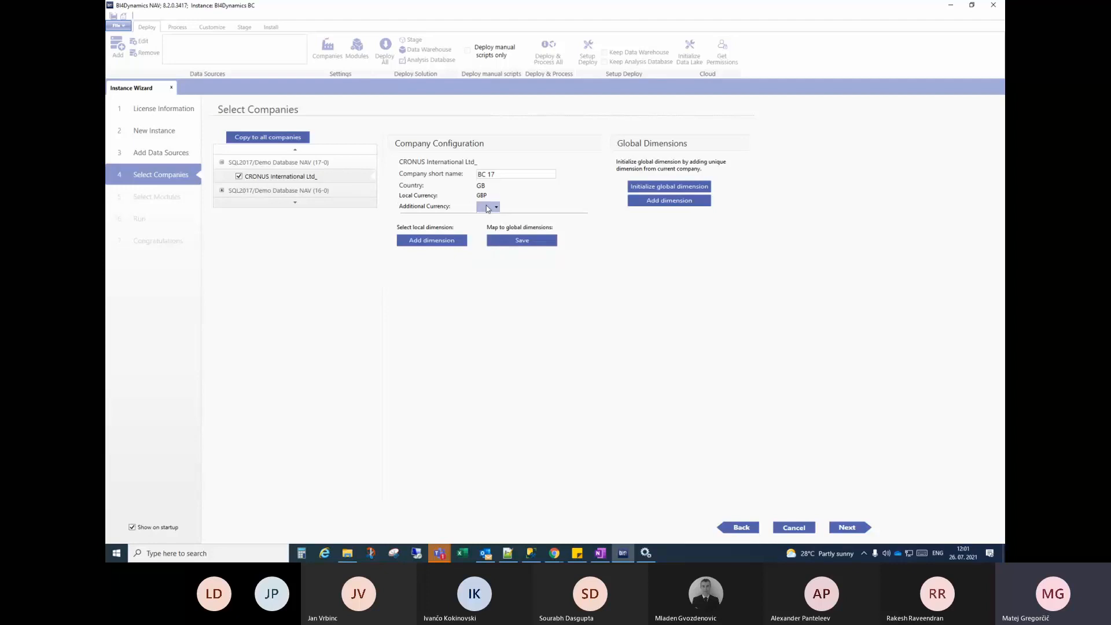
{"action": "left_click", "coordinate": [487, 209]}
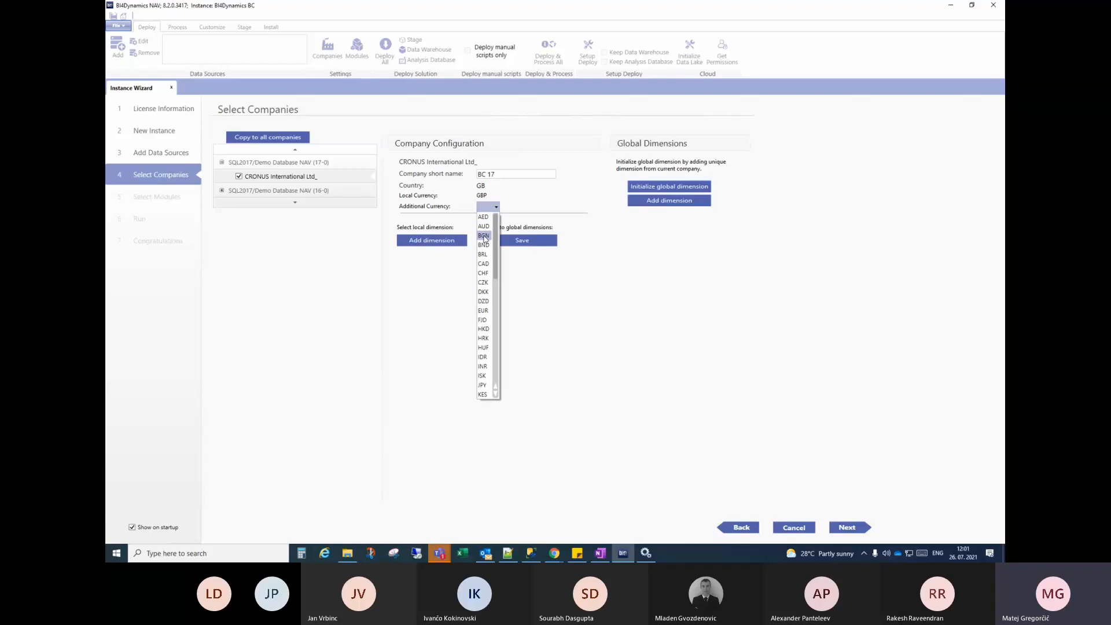
{"action": "scroll", "coordinate": [485, 264], "scroll_direction": "down", "scroll_amount": 4}
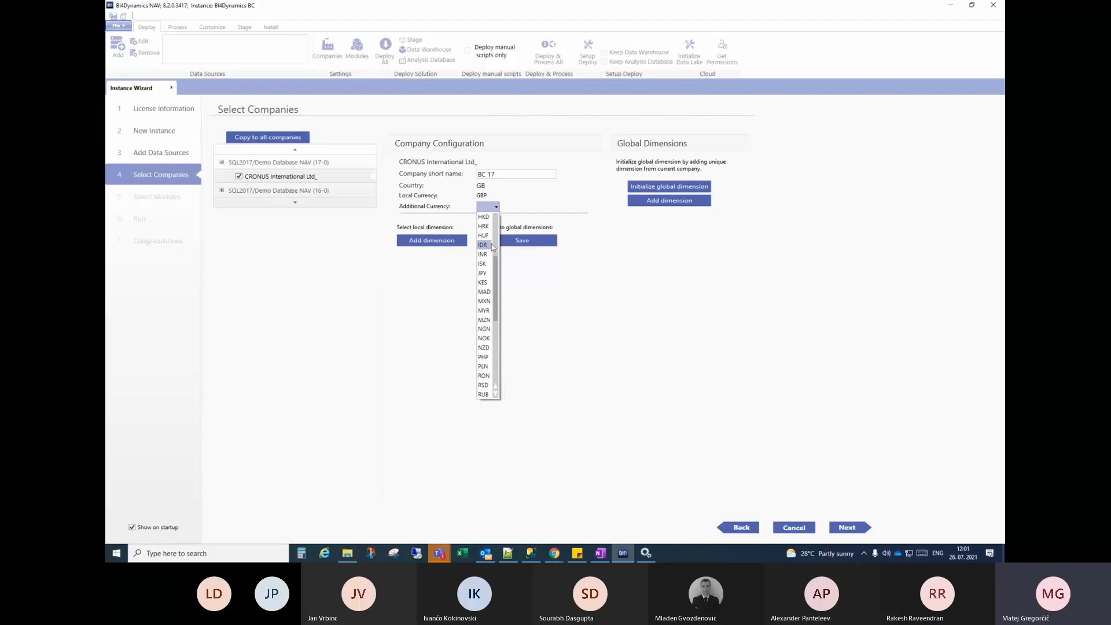
{"action": "left_click", "coordinate": [489, 254]}
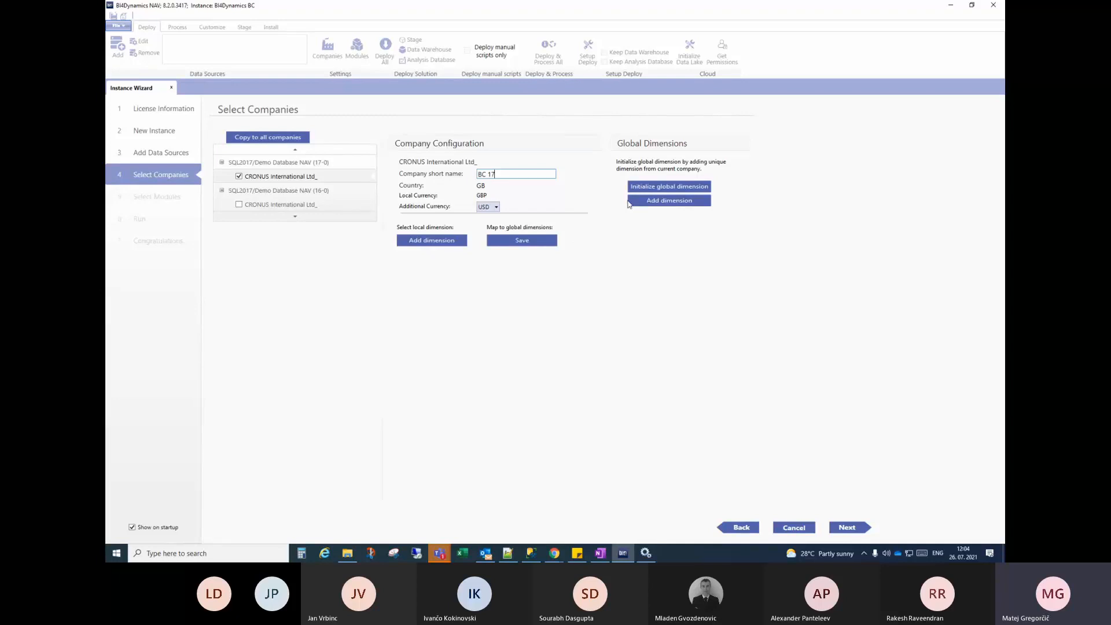
{"action": "left_click", "coordinate": [645, 192]}
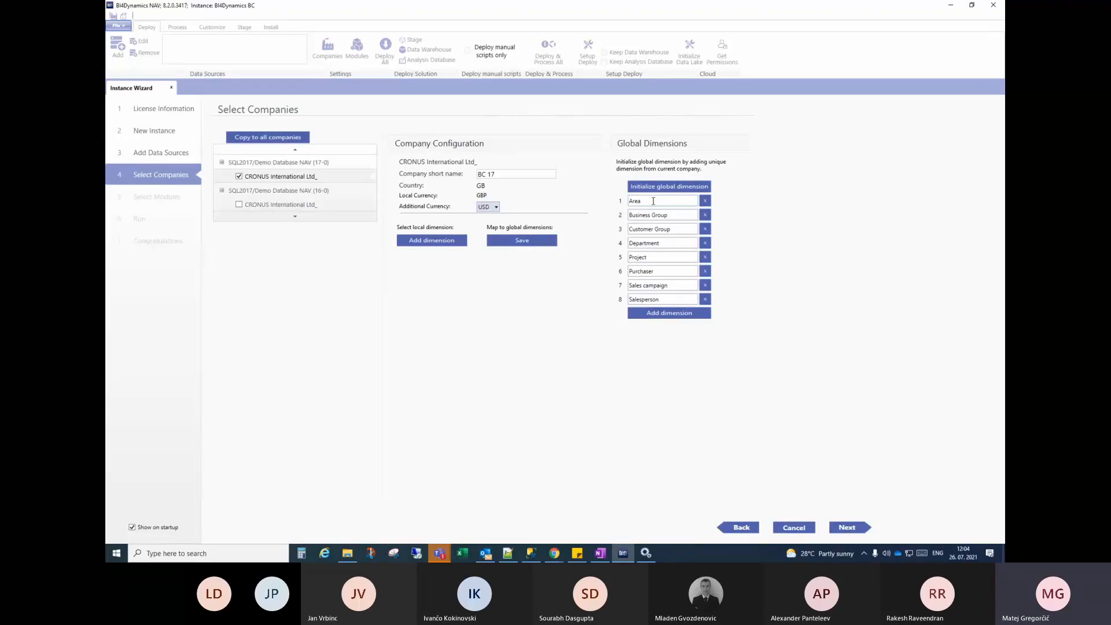
Examine the initialized global dimensions, including Project, Department, Business Group and Purchaser
{"action": "double_click", "coordinate": [651, 260]}
{"action": "left_click", "coordinate": [650, 258]}
{"action": "left_click_drag", "start_coordinate": [650, 258], "coordinate": [627, 258]}
{"action": "left_click", "coordinate": [660, 256]}
{"action": "left_click", "coordinate": [653, 258]}
{"action": "left_click_drag", "start_coordinate": [648, 258], "coordinate": [630, 255]}
{"action": "left_click", "coordinate": [656, 257]}
{"action": "left_click", "coordinate": [662, 243]}
{"action": "double_click", "coordinate": [632, 245]}
{"action": "left_click", "coordinate": [668, 214]}
{"action": "left_click", "coordinate": [657, 273]}
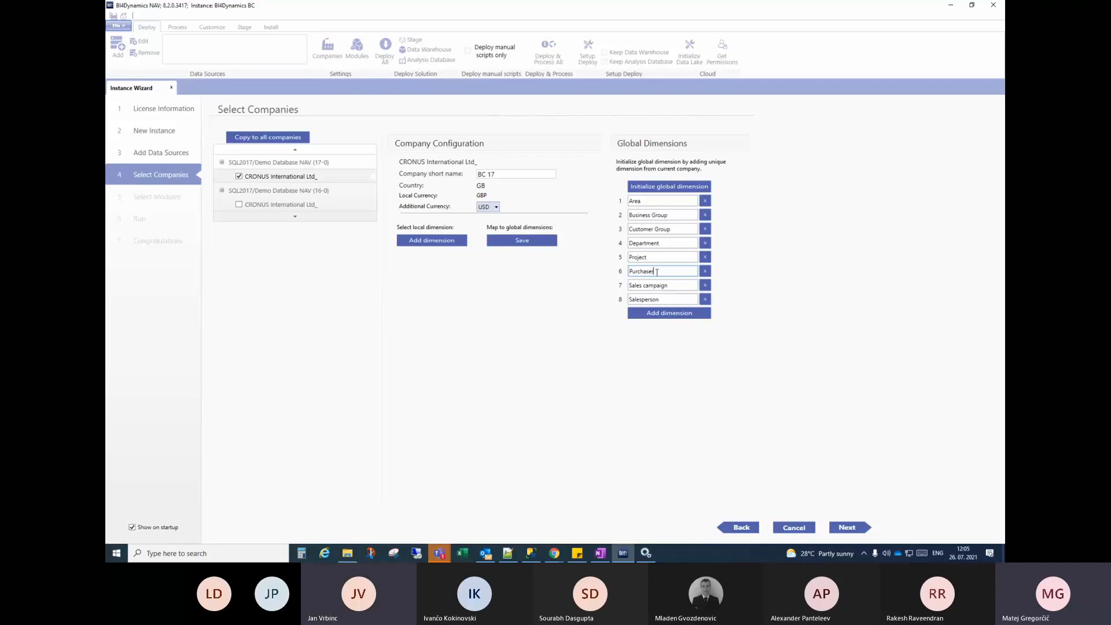
{"action": "left_click", "coordinate": [657, 272]}
{"action": "left_click", "coordinate": [662, 258]}
{"action": "left_click", "coordinate": [662, 272]}
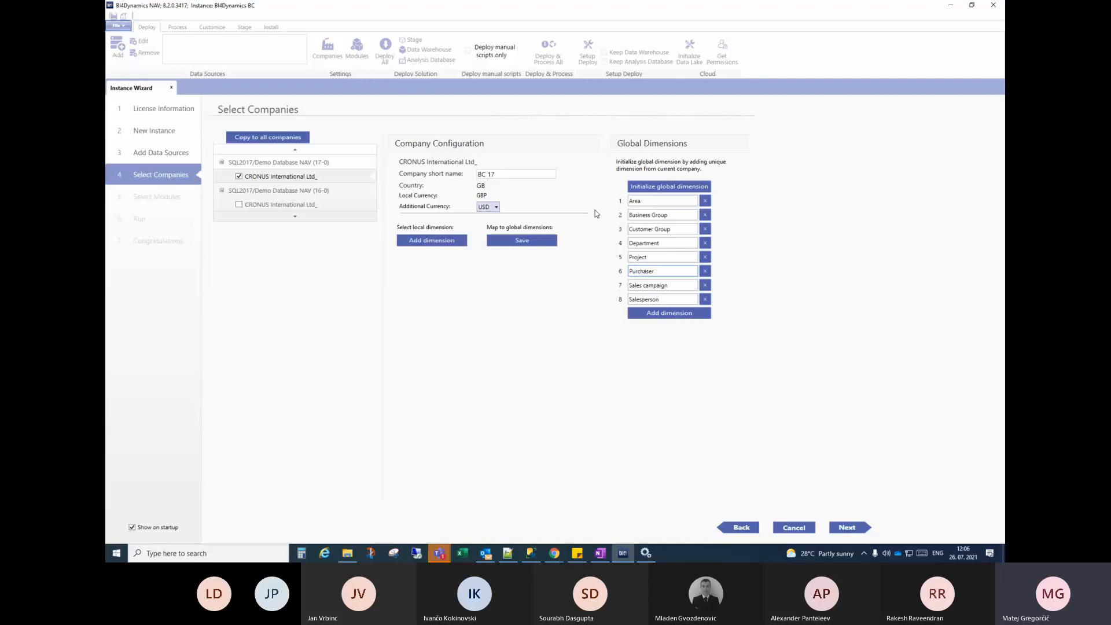
Remove all global dimensions except Department and Project
{"action": "left_click", "coordinate": [670, 216]}
{"action": "left_click", "coordinate": [705, 201]}
{"action": "left_click", "coordinate": [705, 202]}
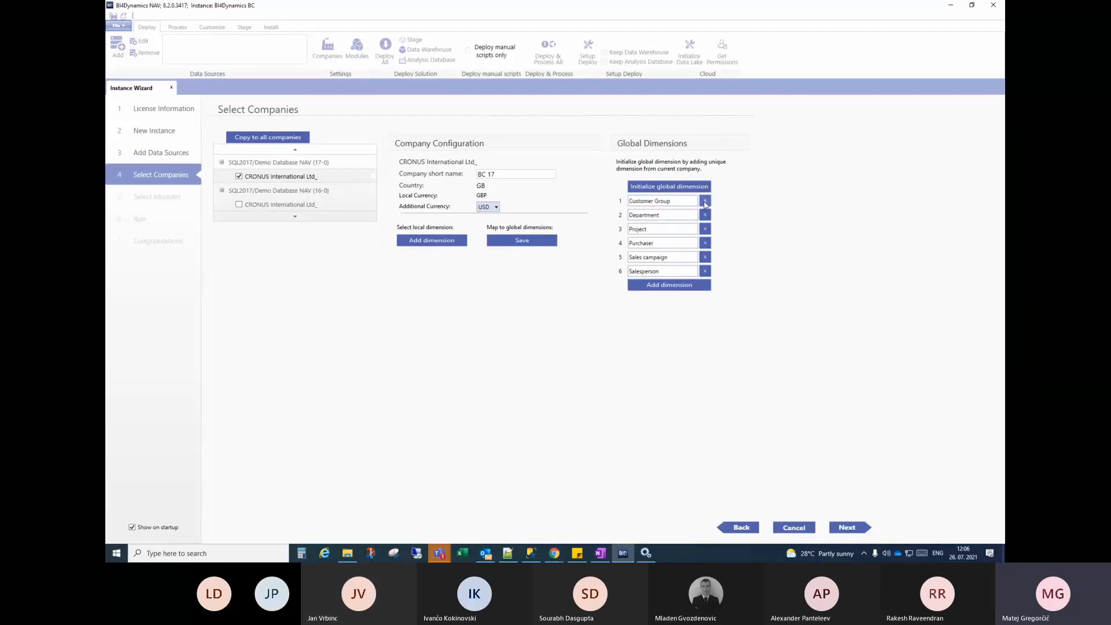
{"action": "left_click", "coordinate": [705, 201]}
{"action": "left_click", "coordinate": [706, 230]}
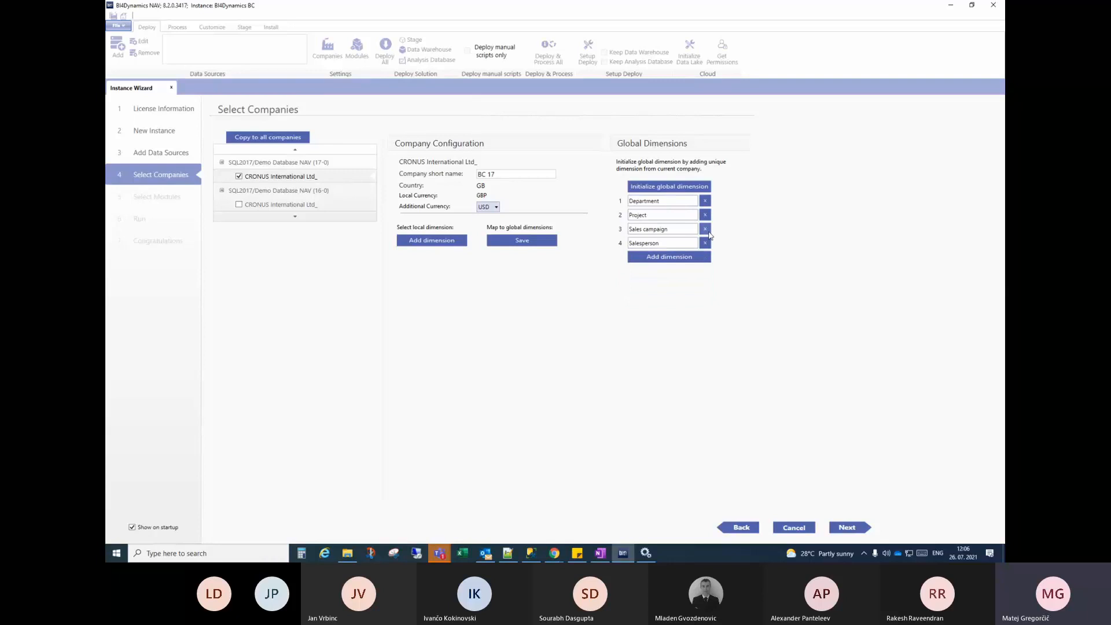
{"action": "left_click", "coordinate": [707, 230]}
{"action": "left_click", "coordinate": [707, 230]}
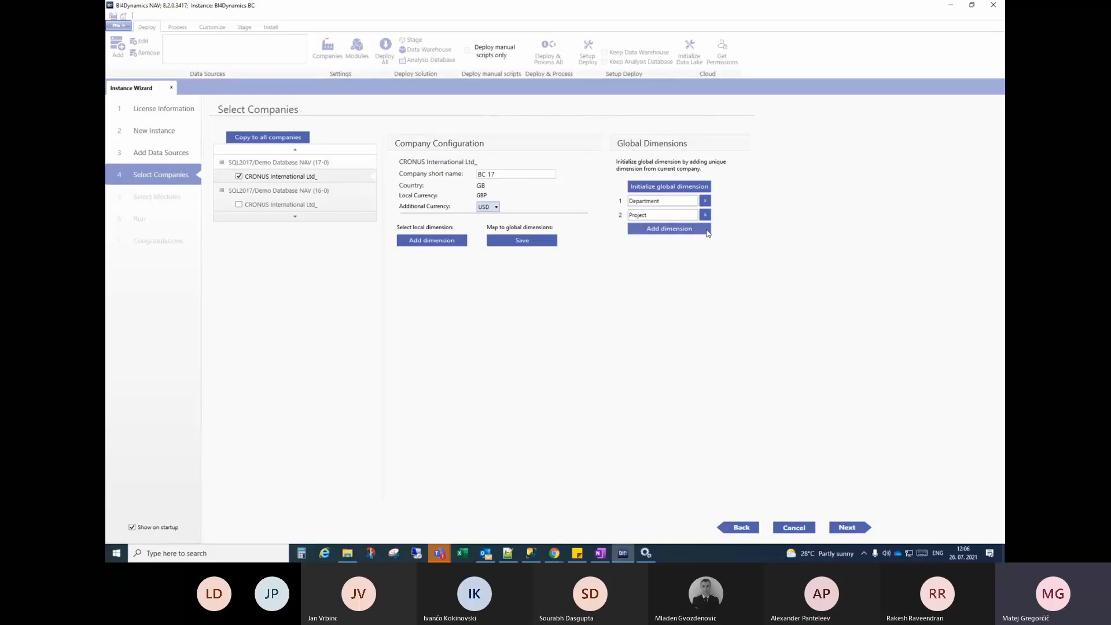
{"action": "left_click", "coordinate": [668, 216]}
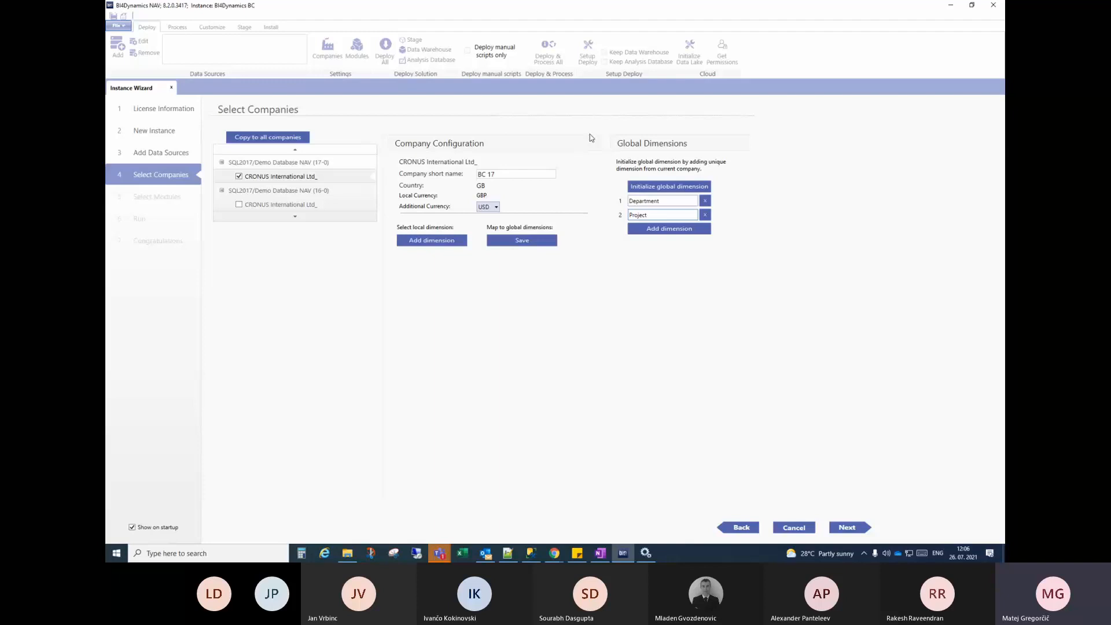
Initialize the global dimensions again to append the missing ones after Department and Project
{"action": "left_click", "coordinate": [668, 190]}
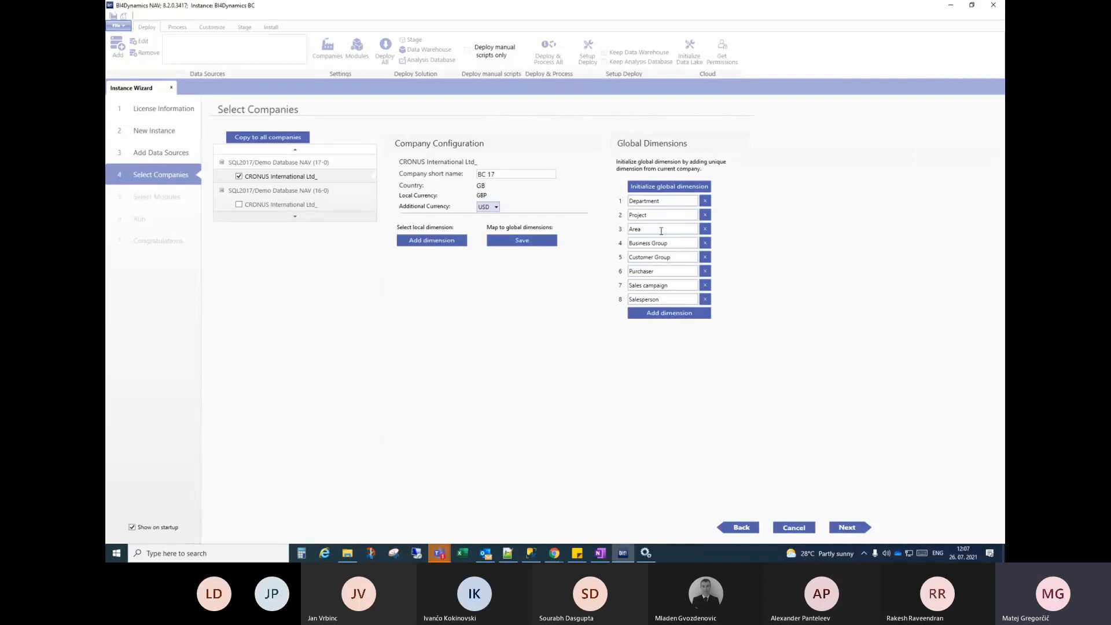
{"action": "left_click", "coordinate": [688, 200]}
{"action": "left_click_drag", "start_coordinate": [664, 202], "coordinate": [598, 206]}
{"action": "left_click", "coordinate": [672, 190]}
Retype part of the fourth global dimension's name so that it reads Business Group
{"action": "mouse_move", "coordinate": [632, 243]}
{"action": "left_mouse_down"}
{"action": "mouse_move", "coordinate": [653, 243]}
{"action": "mouse_move", "coordinate": [638, 245]}
{"action": "left_mouse_up"}
{"action": "key", "text": "Delete"}
{"action": "key", "text": "Delete"}
{"action": "type", "text": "usiness Group"}
{"action": "left_click", "coordinate": [673, 257]}
Add the company's local dimensions for mapping to the global dimensions, and choose Area as the first local dimension
{"action": "left_click", "coordinate": [432, 241]}
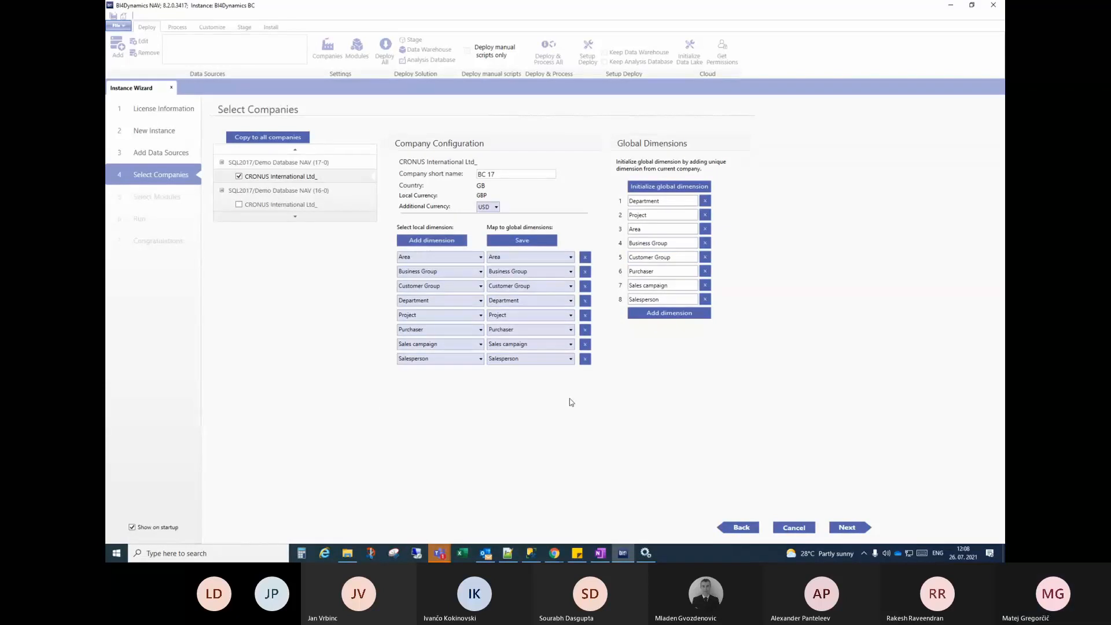
{"action": "left_click", "coordinate": [426, 260]}
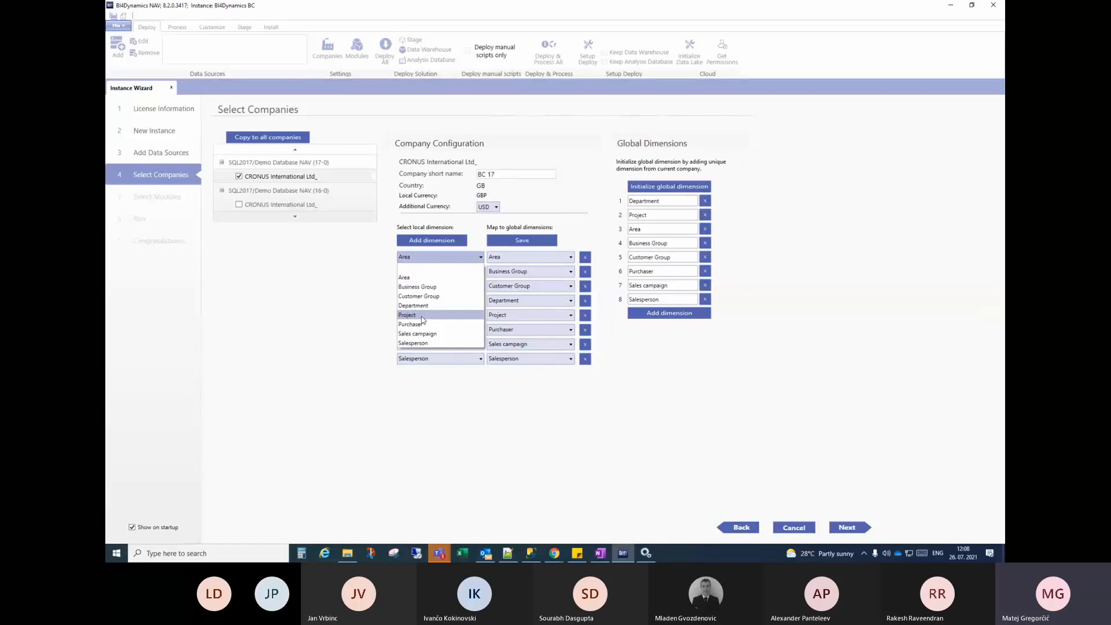
{"action": "left_click", "coordinate": [416, 278]}
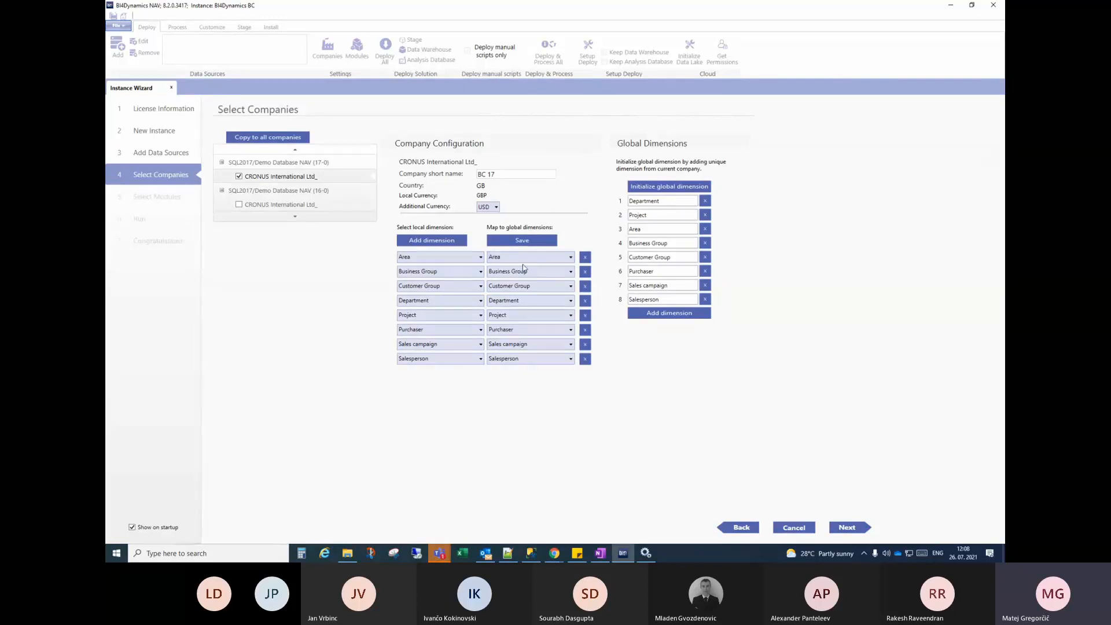
Rename the Department and Project global dimensions as "Dim Department" and "Dim Project"
{"action": "double_click", "coordinate": [631, 201]}
{"action": "left_click", "coordinate": [630, 201]}
{"action": "type", "text": "Dim"}
{"action": "left_click_drag", "start_coordinate": [640, 201], "coordinate": [628, 198]}
{"action": "type", "text": "Dim"}
{"action": "key", "text": "ctrl+z"}
{"action": "key", "text": "ctrl+c"}
{"action": "left_click", "coordinate": [631, 218]}
{"action": "key", "text": "ctrl+v"}
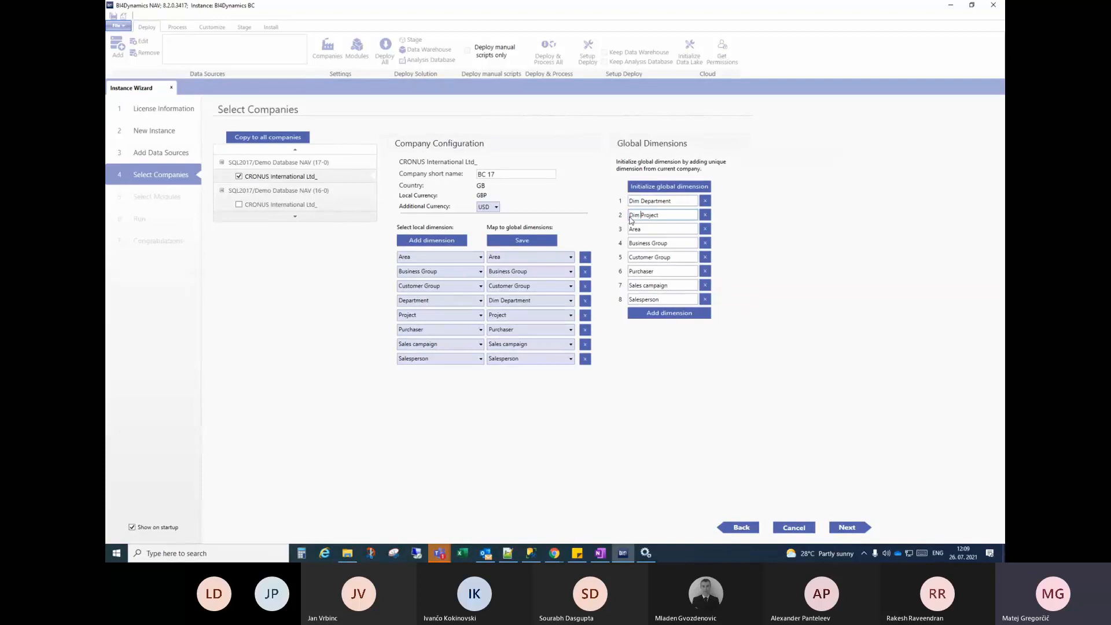
Add the prefix "Dim" to the Area, Business Group and Customer Group global dimensions
{"action": "left_click", "coordinate": [631, 230]}
{"action": "key", "text": "ctrl+v"}
{"action": "left_click", "coordinate": [631, 243]}
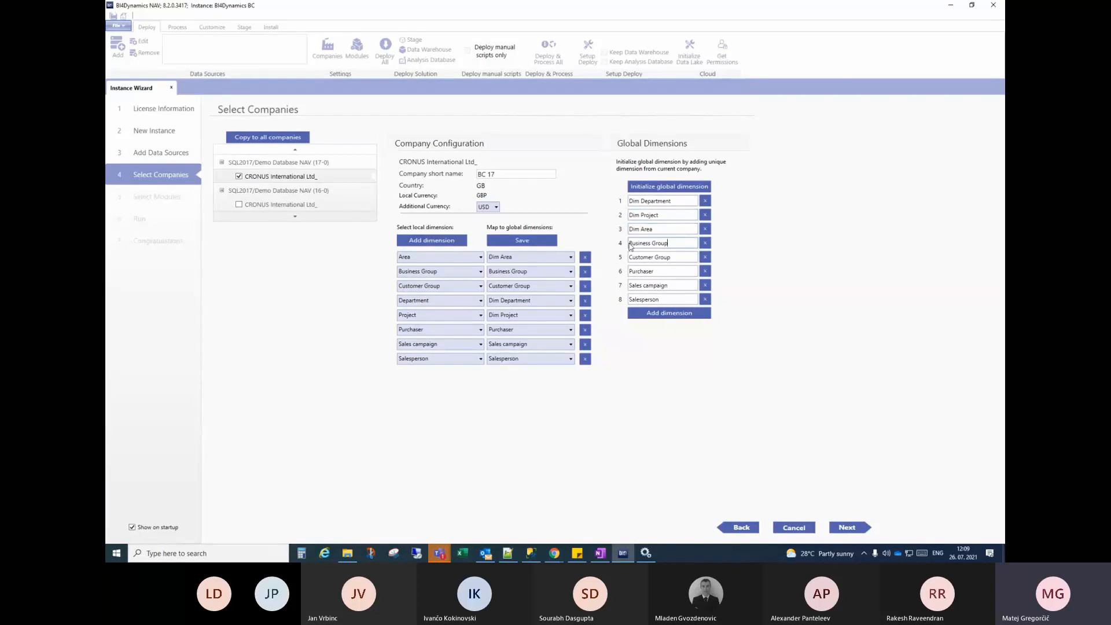
{"action": "key", "text": "ctrl+v"}
{"action": "left_click", "coordinate": [631, 257]}
{"action": "key", "text": "ctrl+v"}
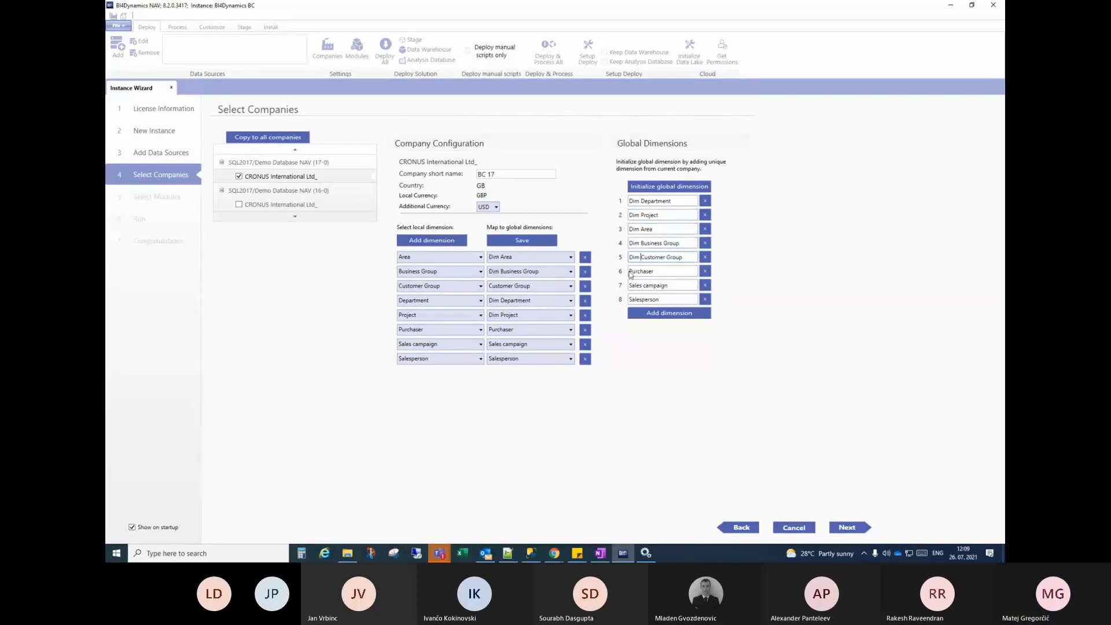
Add the prefix "Dim" to the Purchaser, Sales campaign and Salesperson global dimensions
{"action": "left_click", "coordinate": [631, 271]}
{"action": "key", "text": "ctrl+v"}
{"action": "left_click", "coordinate": [631, 285]}
{"action": "key", "text": "ctrl+v"}
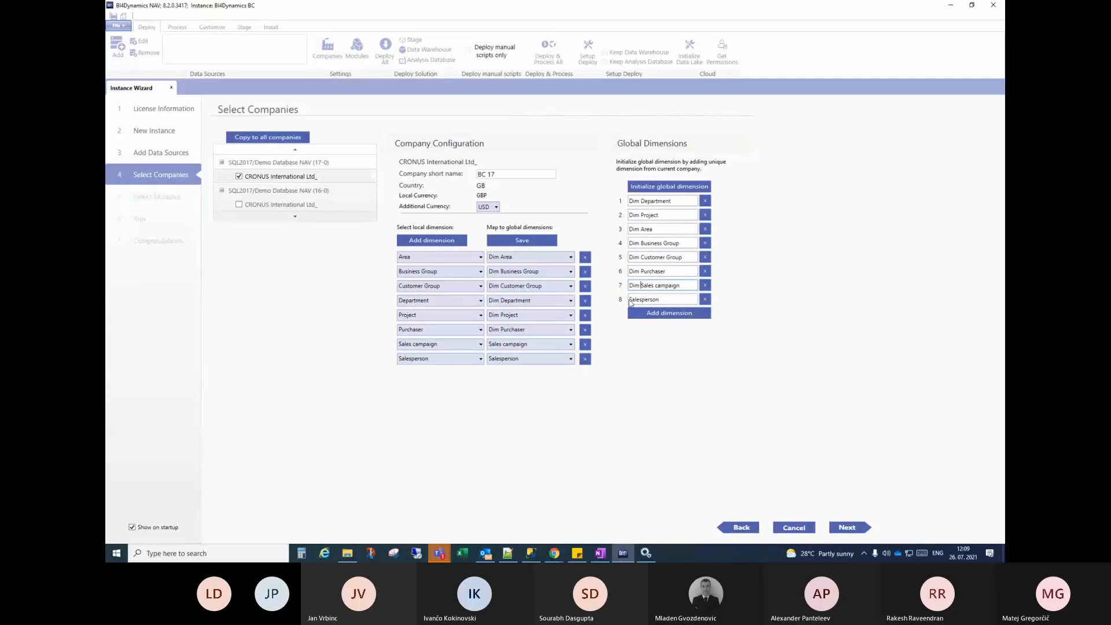
{"action": "left_click", "coordinate": [635, 299]}
{"action": "key", "text": "ctrl+v"}
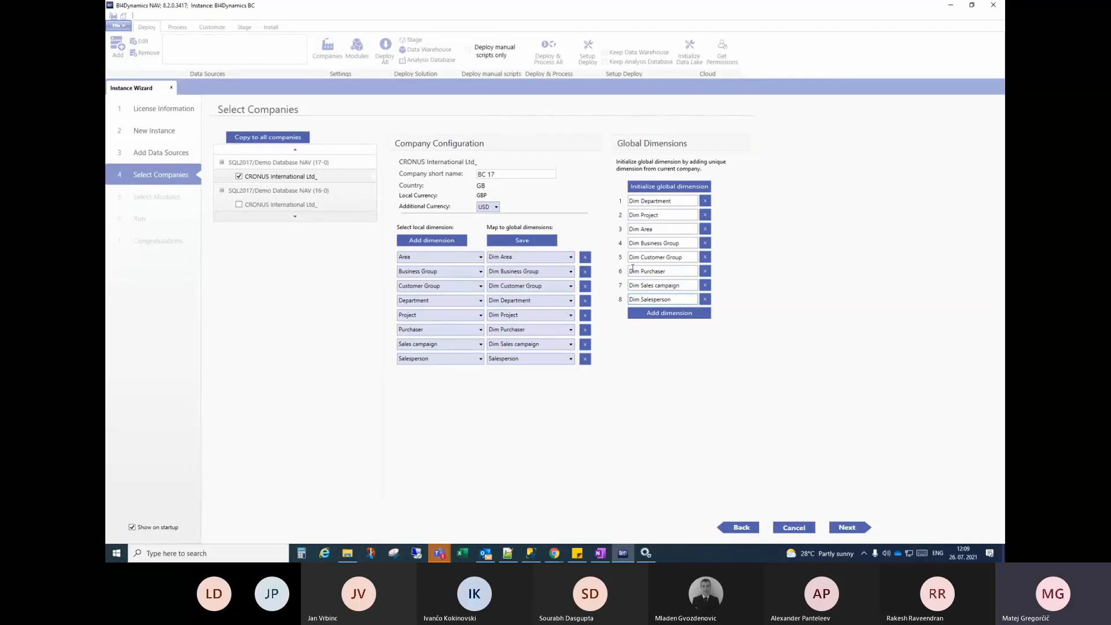
{"action": "double_click", "coordinate": [639, 201]}
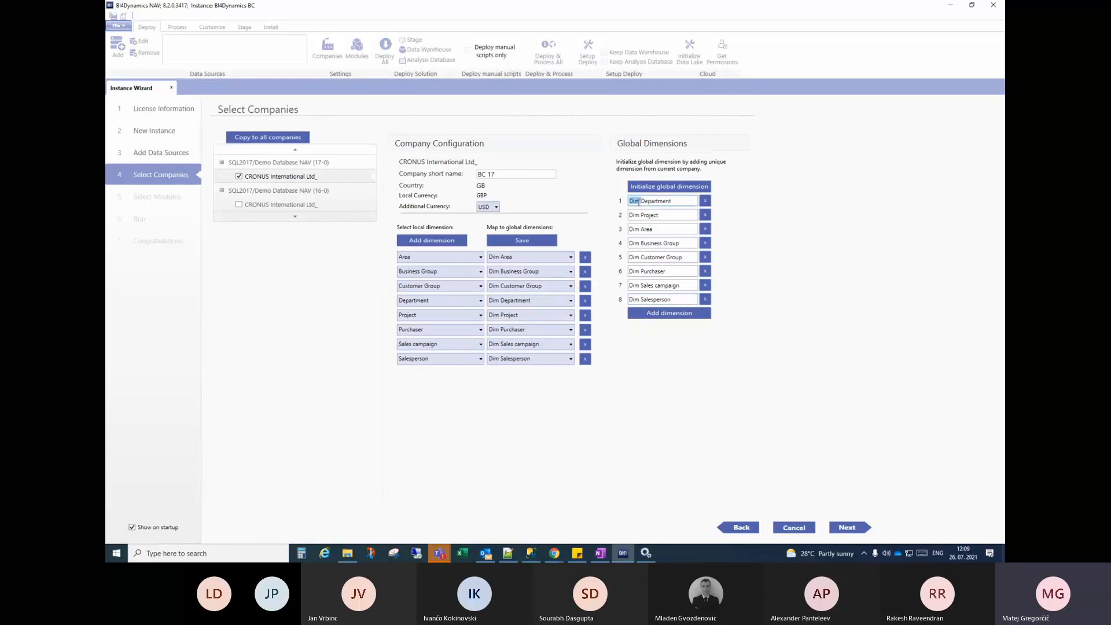
{"action": "left_click", "coordinate": [682, 201]}
{"action": "double_click", "coordinate": [642, 300]}
{"action": "left_click", "coordinate": [673, 301]}
Review the local and global dimension options available for the Area mapping, keeping Area mapped to Dim Area
{"action": "left_click", "coordinate": [513, 259]}
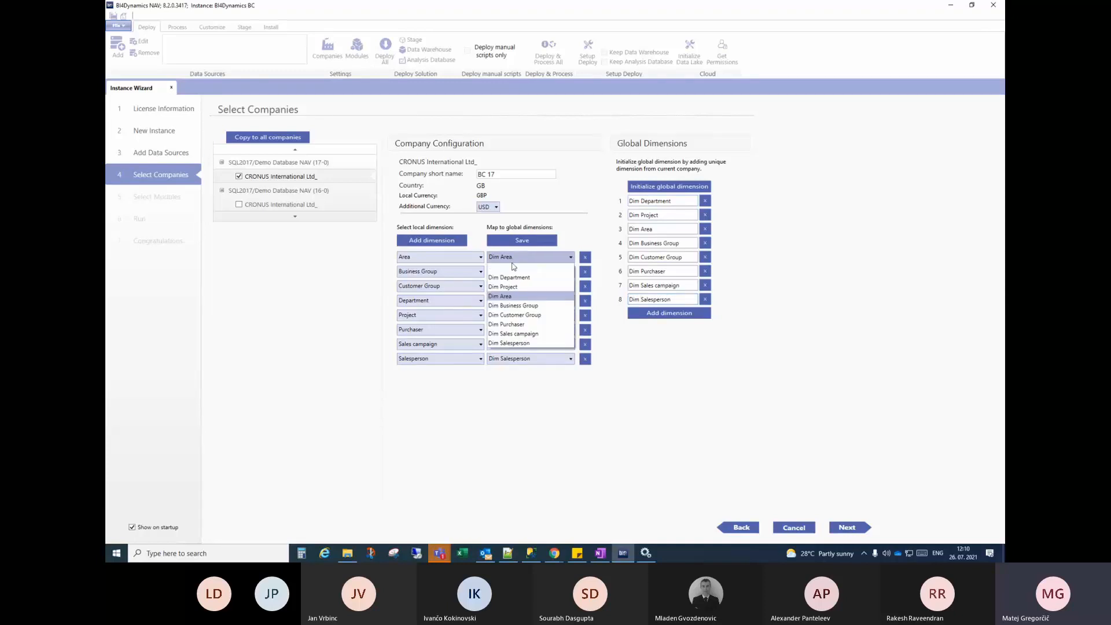
{"action": "left_click", "coordinate": [512, 295]}
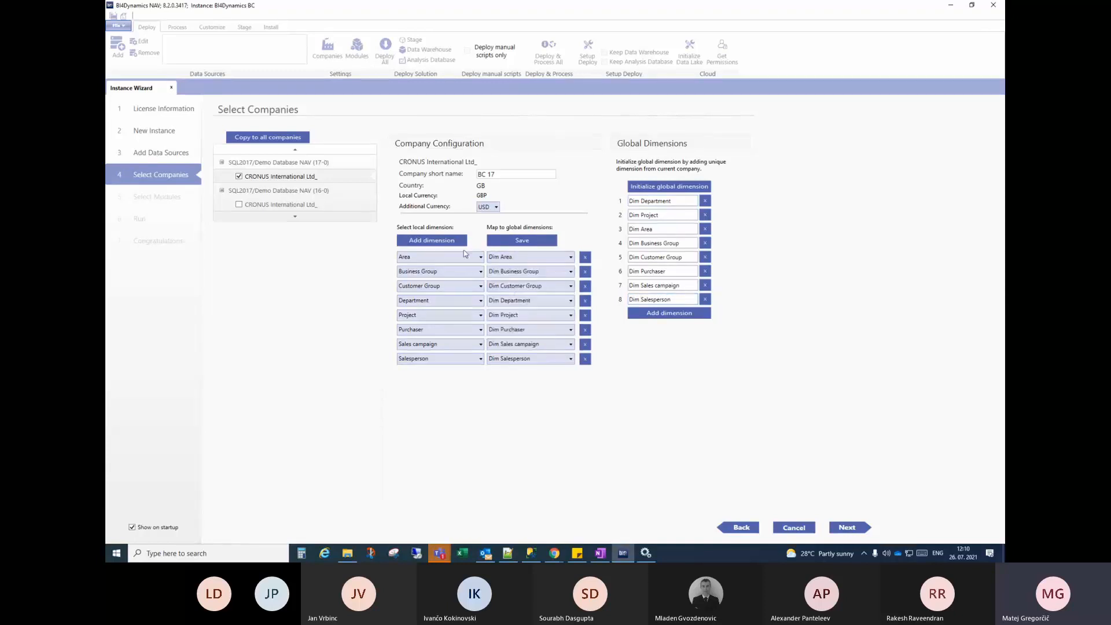
{"action": "left_click", "coordinate": [432, 257]}
{"action": "left_click", "coordinate": [423, 281]}
{"action": "left_click", "coordinate": [521, 257]}
{"action": "left_click", "coordinate": [513, 268]}
{"action": "left_click", "coordinate": [431, 257]}
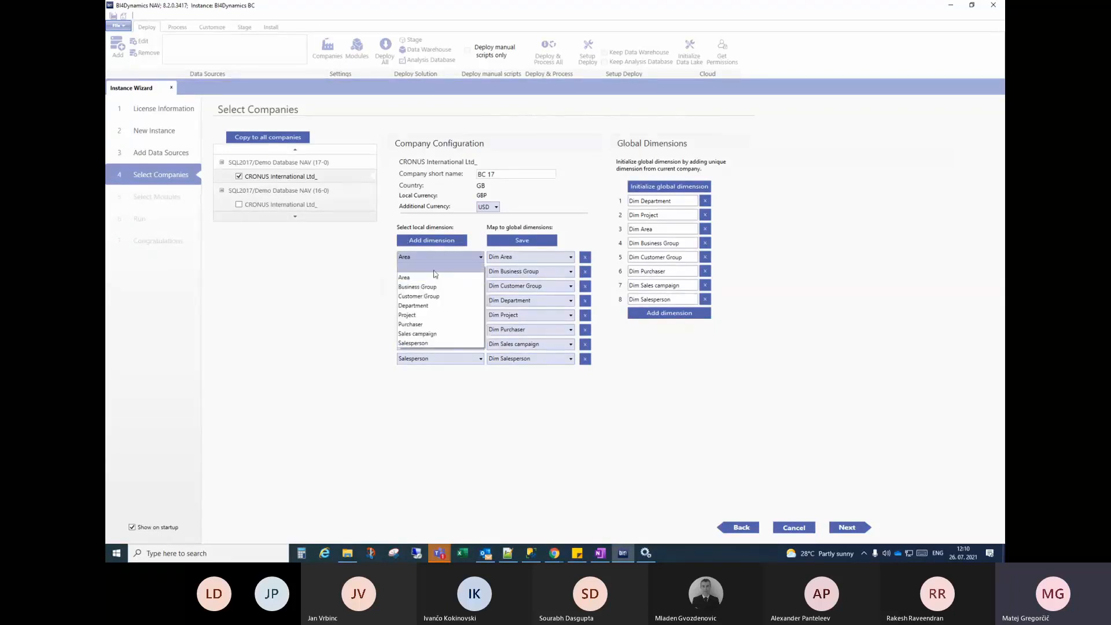
{"action": "left_click", "coordinate": [429, 279]}
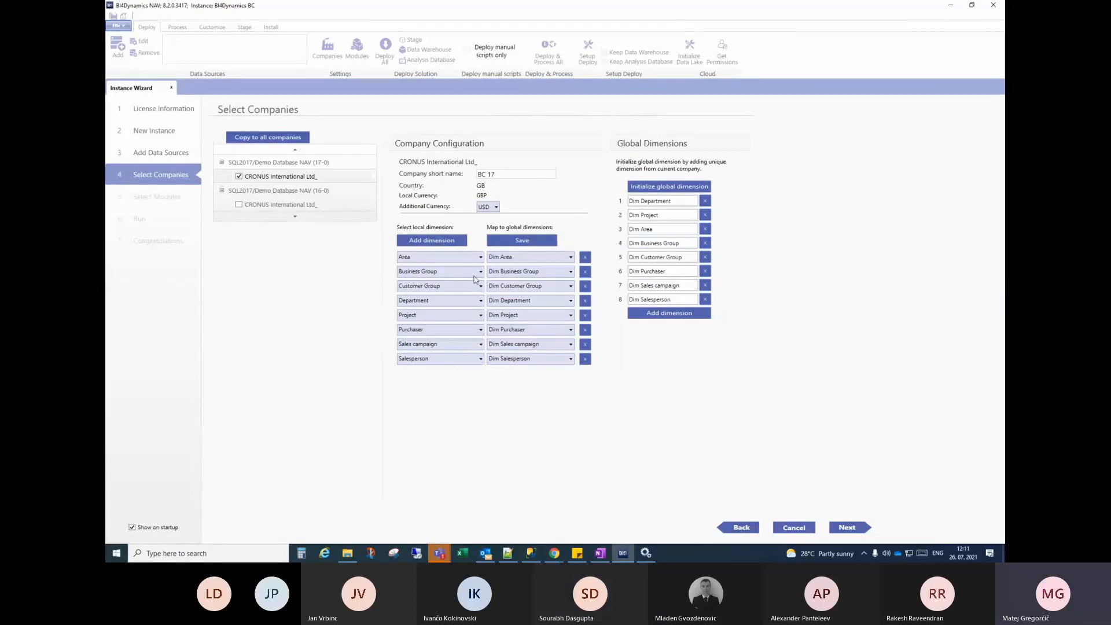
Delete the Salesperson mapping and its global dimension, and re-add them with the global dimension named "Dim Salesperson"
{"action": "left_click", "coordinate": [585, 359]}
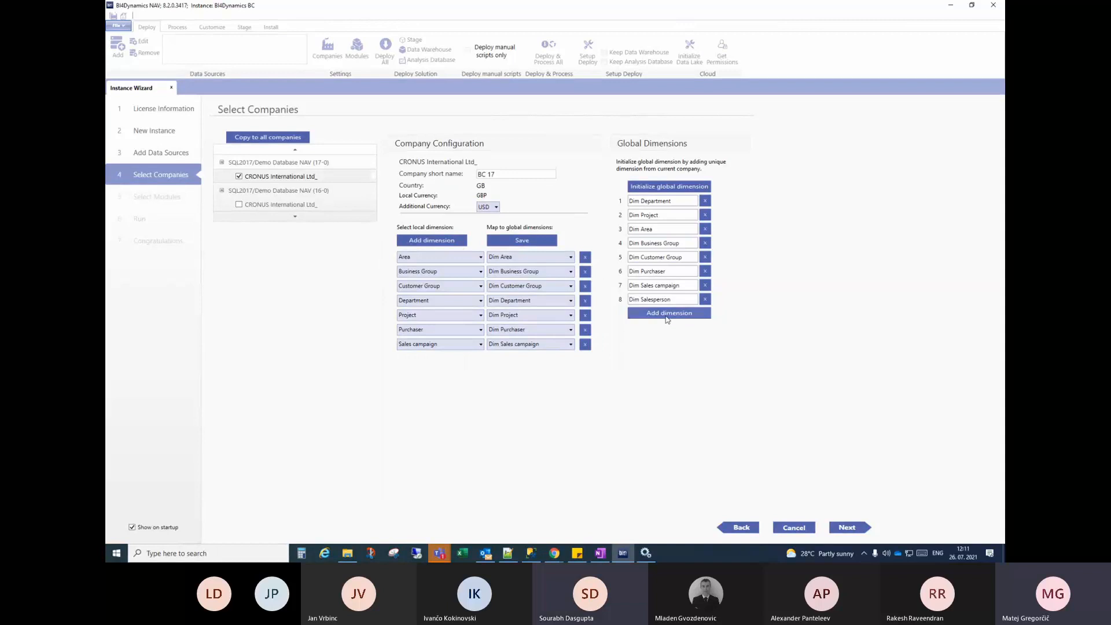
{"action": "left_click", "coordinate": [704, 299]}
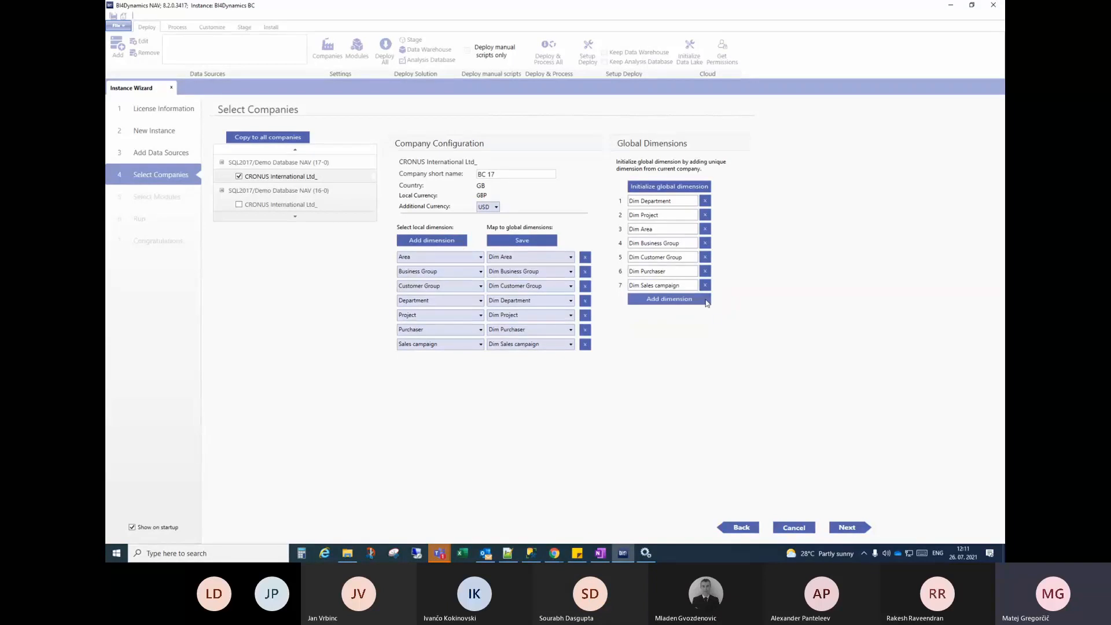
{"action": "left_click", "coordinate": [432, 240]}
{"action": "left_click", "coordinate": [630, 299]}
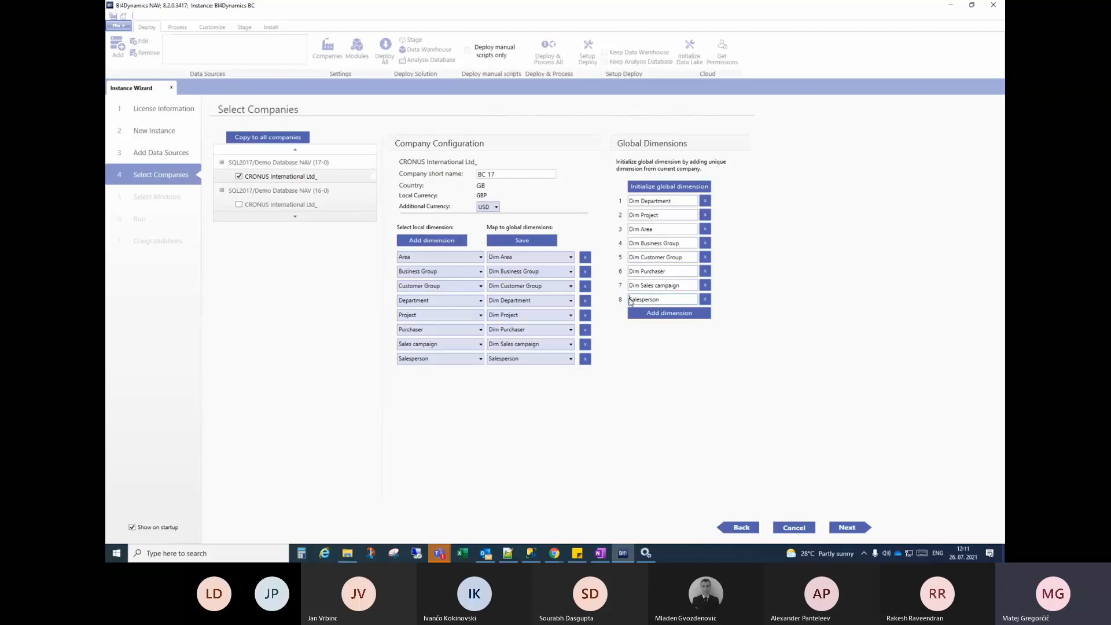
{"action": "type", "text": "Dim"}
Delete the Salesperson mapping and add the missing local dimension again, repeating the removal and re-adding once
{"action": "left_click", "coordinate": [589, 359]}
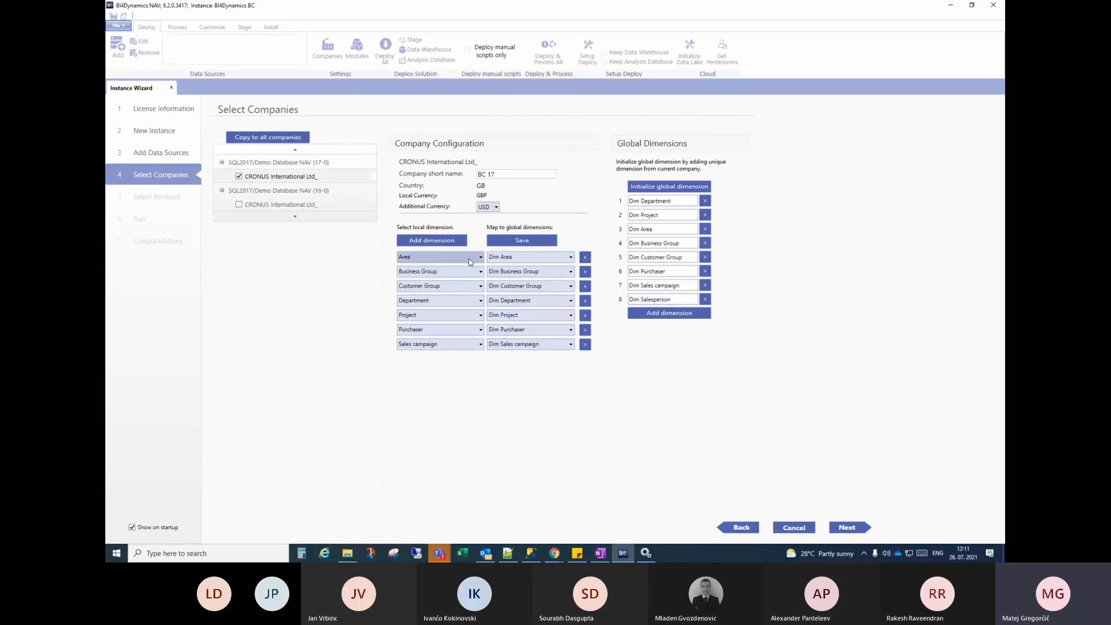
{"action": "left_click", "coordinate": [437, 242]}
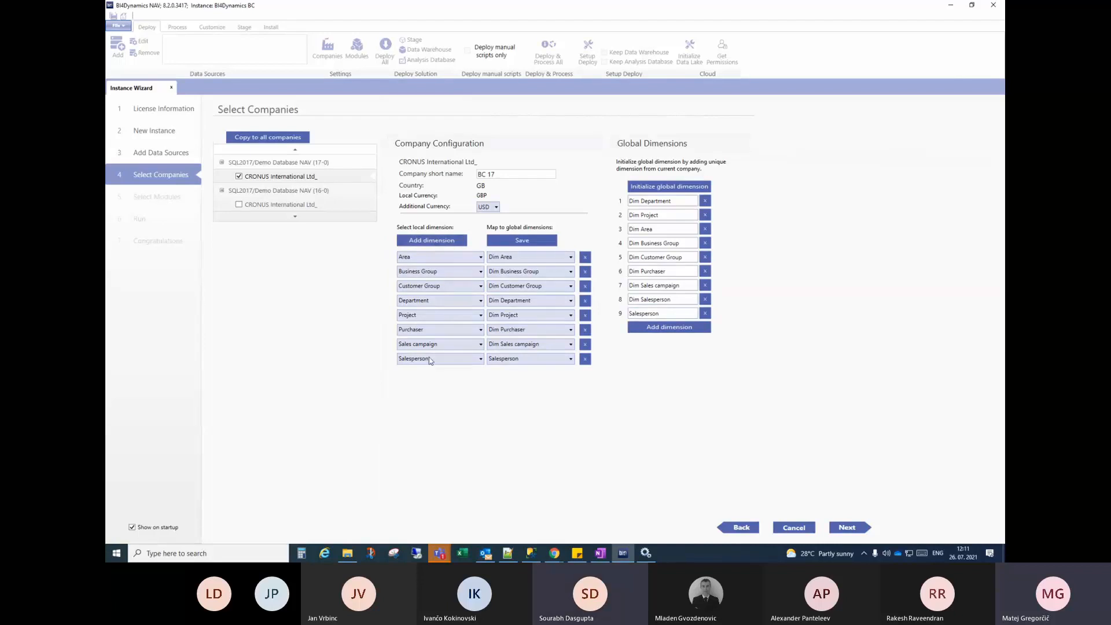
{"action": "left_click", "coordinate": [586, 360]}
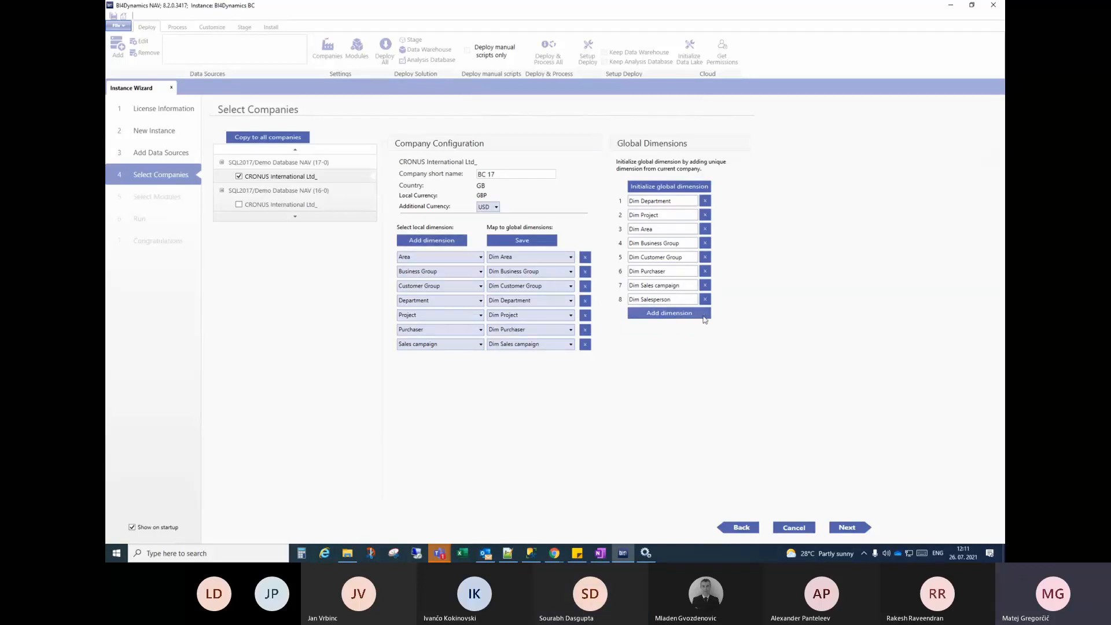
{"action": "left_click", "coordinate": [429, 261]}
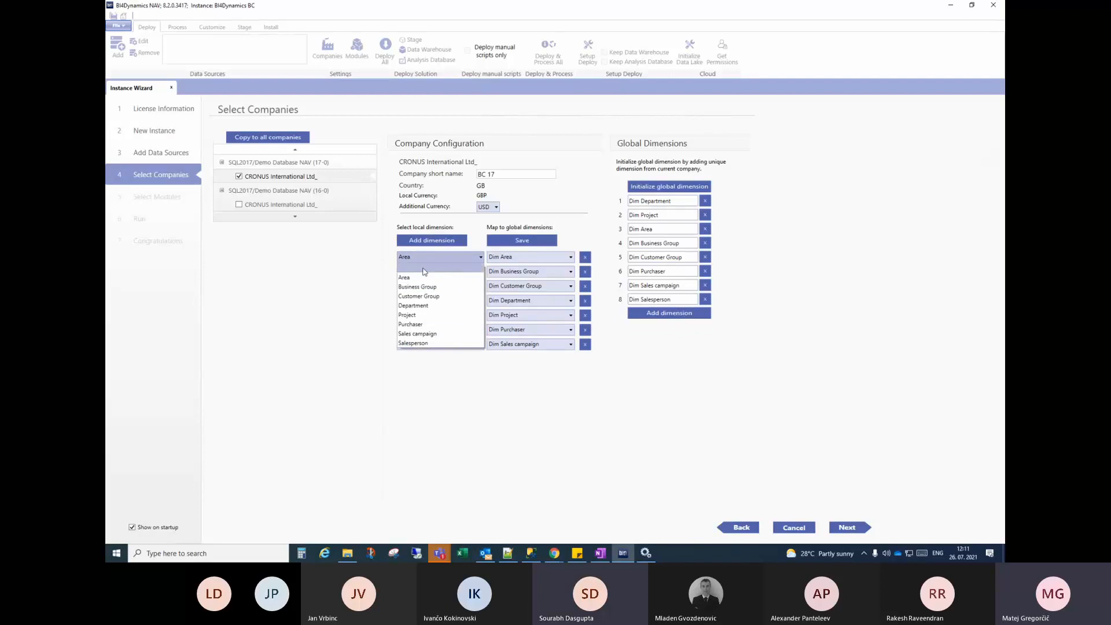
{"action": "left_click", "coordinate": [424, 262]}
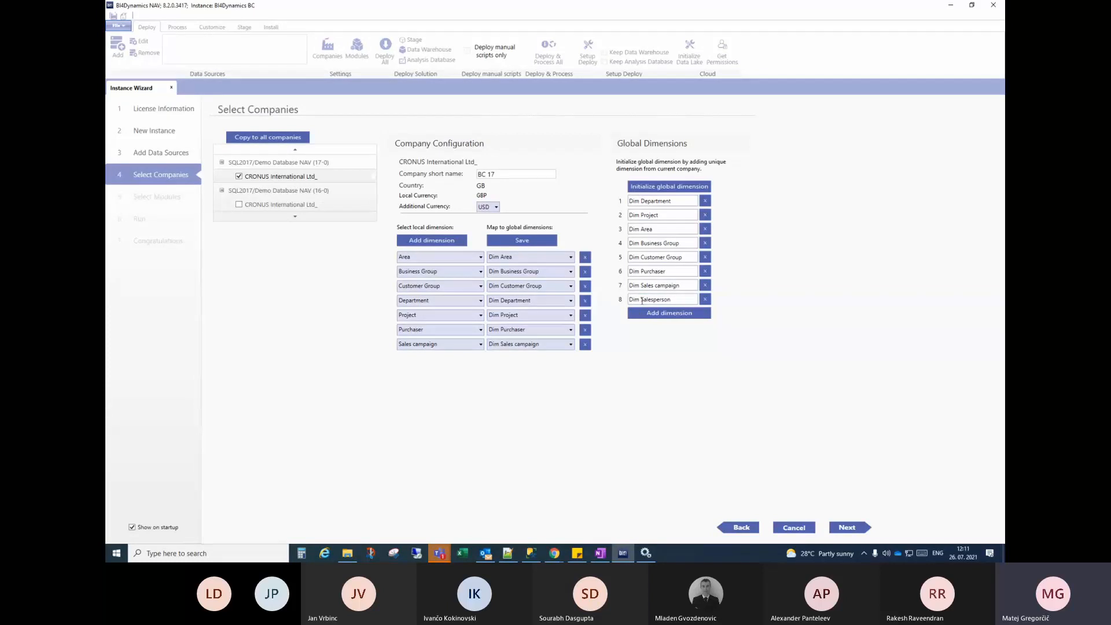
{"action": "left_click", "coordinate": [432, 241]}
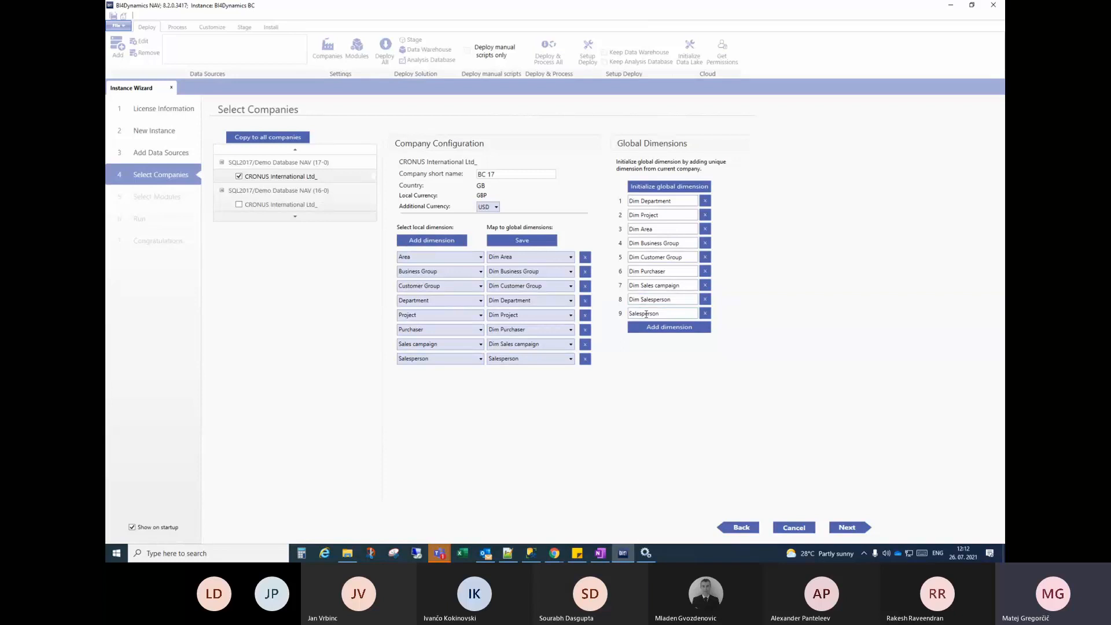
{"action": "left_click", "coordinate": [665, 313]}
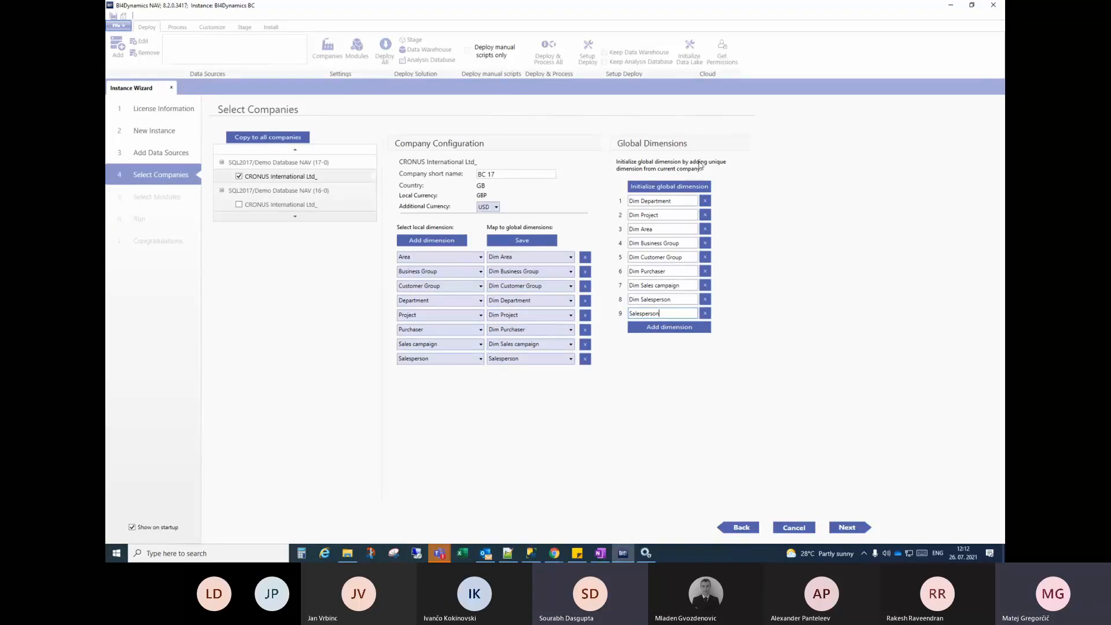
Delete all global dimensions from the list
{"action": "left_click", "coordinate": [705, 201]}
{"action": "left_click", "coordinate": [705, 201]}
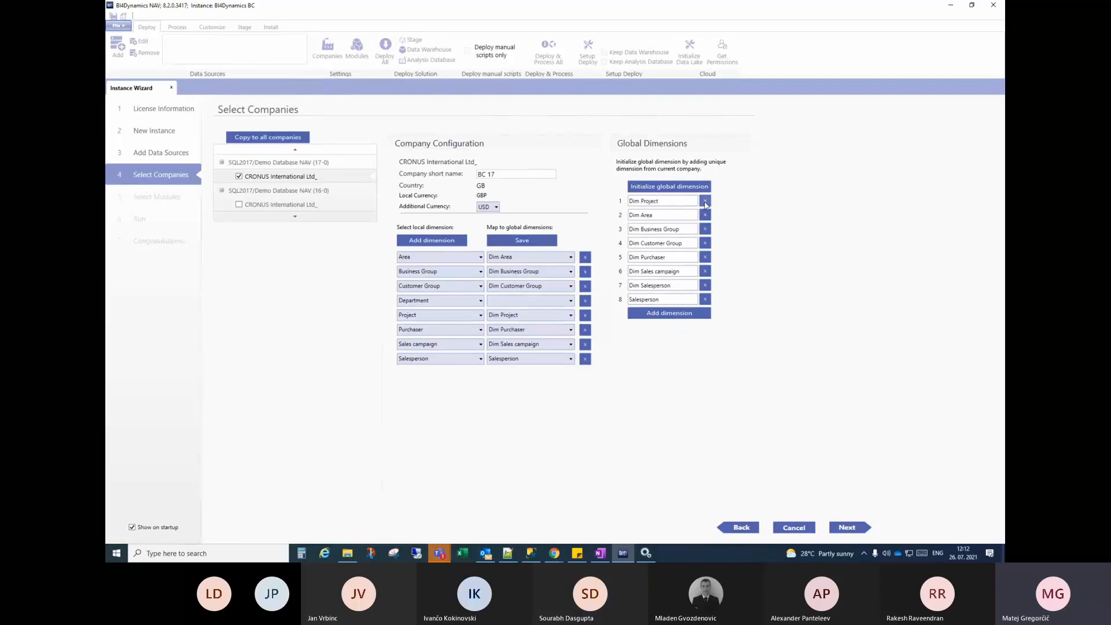
{"action": "left_click", "coordinate": [705, 201]}
{"action": "left_click", "coordinate": [705, 201]}
{"action": "left_click", "coordinate": [705, 201]}
{"action": "left_click", "coordinate": [705, 201]}
{"action": "left_click", "coordinate": [705, 201]}
{"action": "left_click", "coordinate": [705, 201]}
{"action": "left_click", "coordinate": [705, 201]}
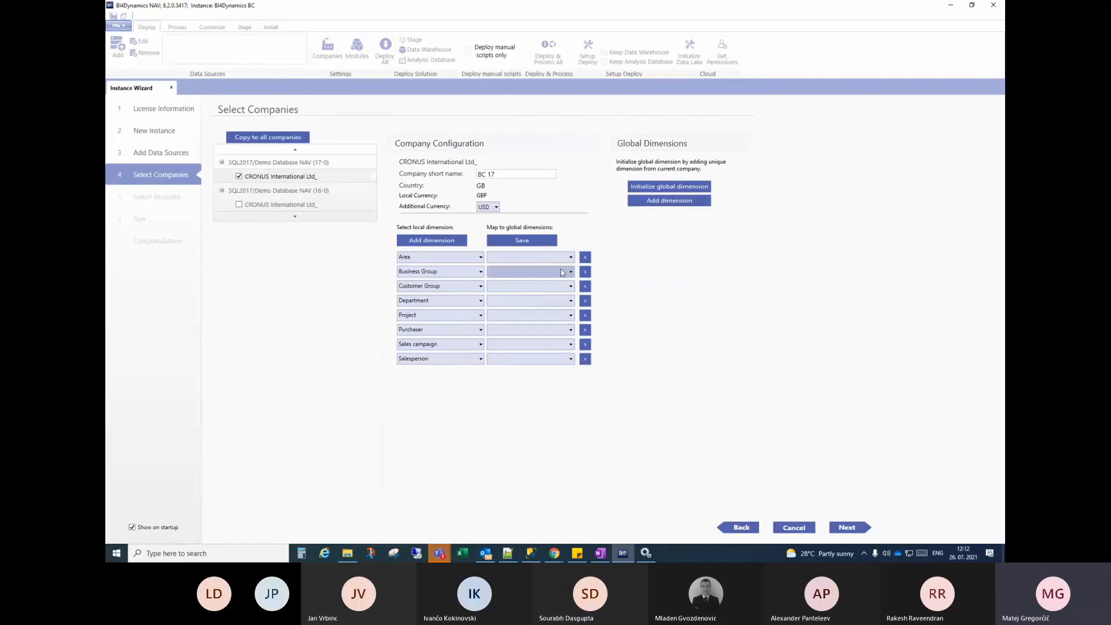
Remove all local dimension mapping rows from the company configuration
{"action": "left_click", "coordinate": [585, 257]}
{"action": "left_click", "coordinate": [586, 257]}
{"action": "left_click", "coordinate": [585, 257]}
{"action": "left_click", "coordinate": [585, 257]}
{"action": "left_click", "coordinate": [585, 257]}
{"action": "left_click", "coordinate": [585, 257]}
{"action": "left_click", "coordinate": [585, 257]}
{"action": "left_click", "coordinate": [585, 257]}
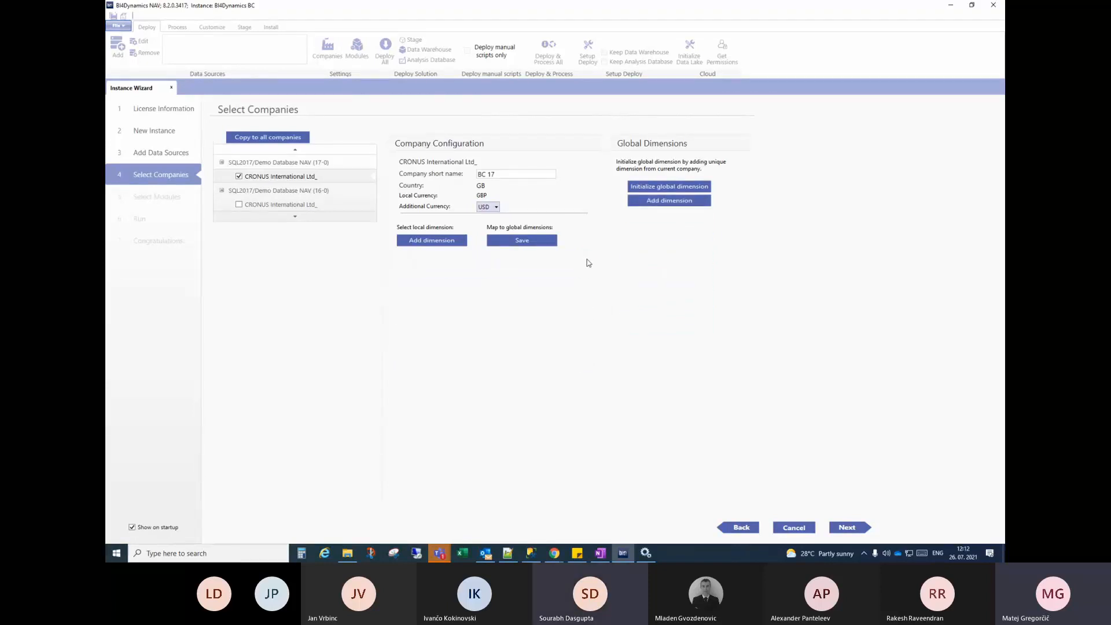
Add all local dimensions of the company with matching global dimensions, and rename the global Area dimension as "Dim Area"
{"action": "left_click", "coordinate": [428, 242]}
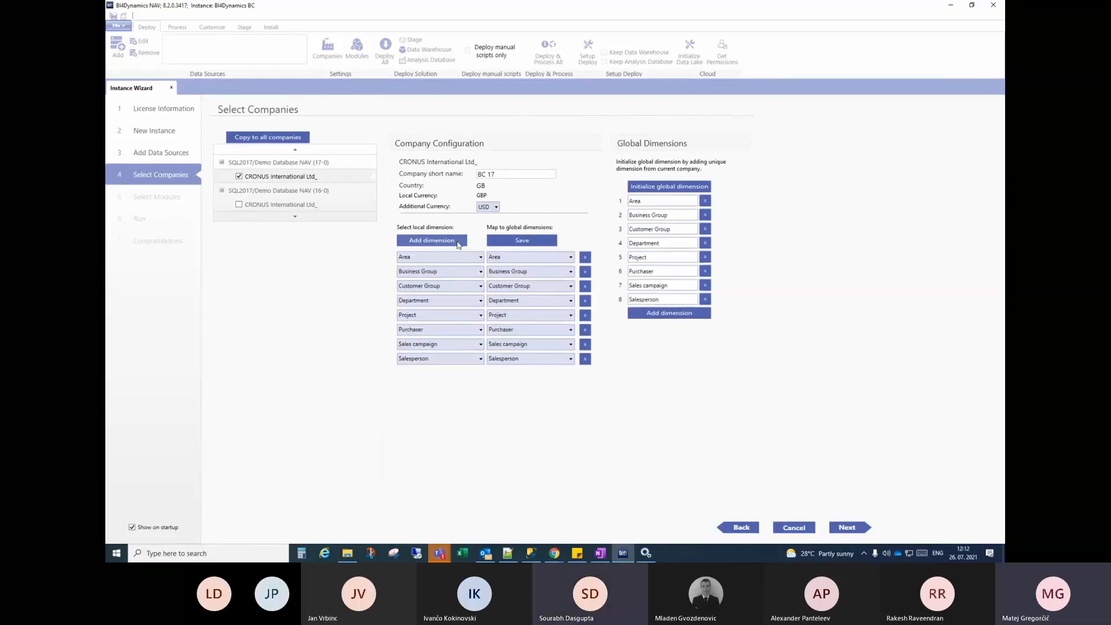
{"action": "left_click", "coordinate": [630, 201]}
{"action": "type", "text": "Dim"}
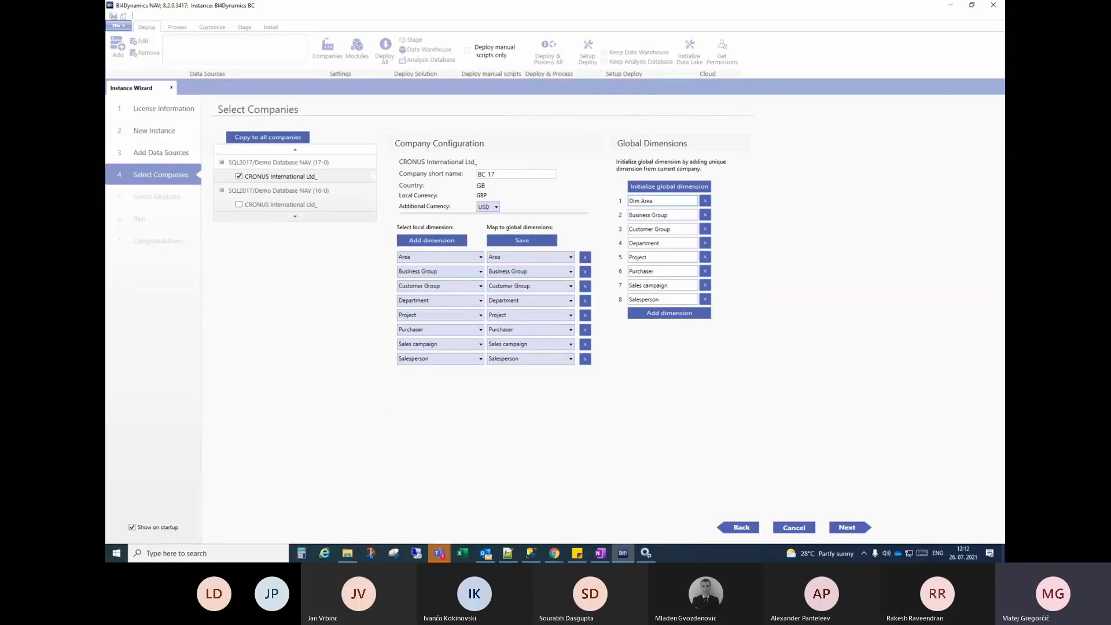
Rename the Department global dimension as "Dim Department"
{"action": "left_click", "coordinate": [631, 243]}
{"action": "type", "text": "DIM"}
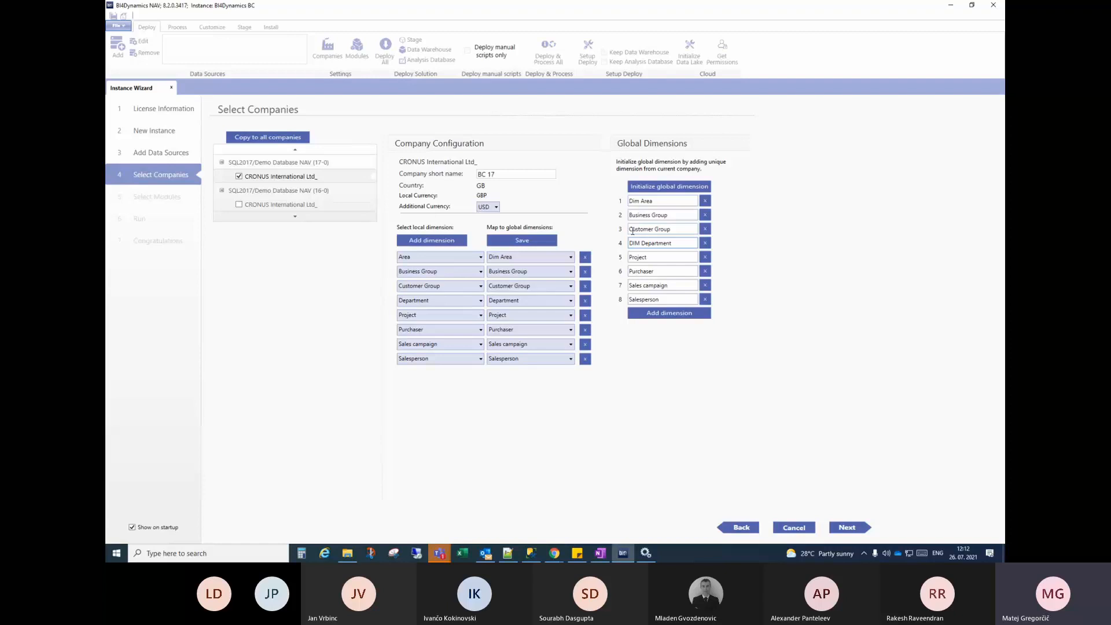
{"action": "key", "text": "BackSpace"}
{"action": "key", "text": "BackSpace"}
{"action": "key", "text": "BackSpace"}
{"action": "type", "text": "I"}
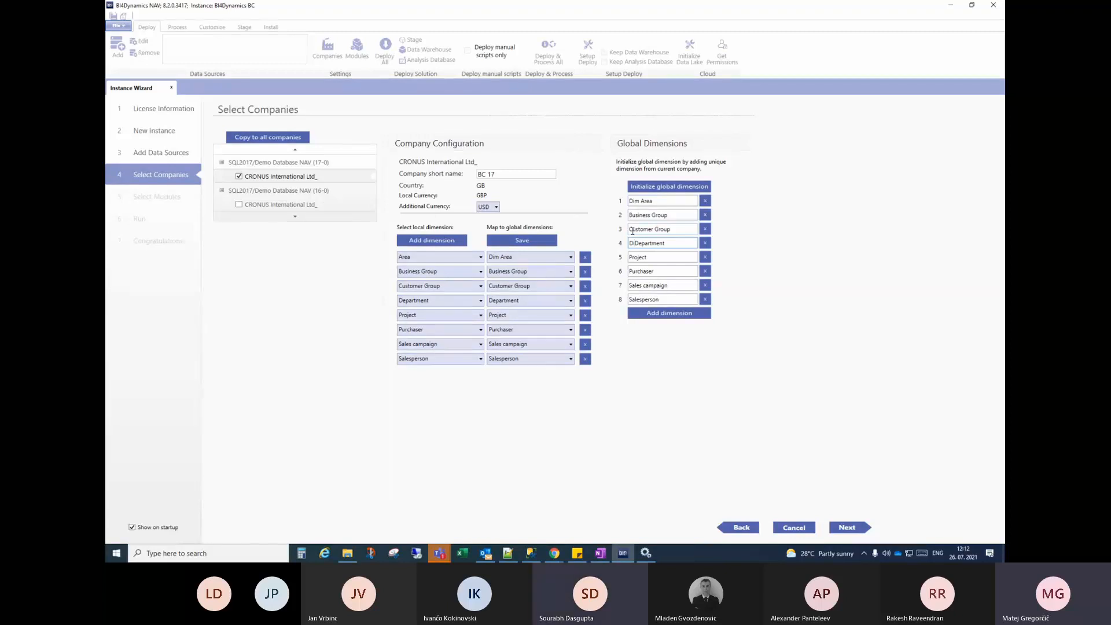
{"action": "key", "text": "BackSpace"}
{"action": "type", "text": "im"}
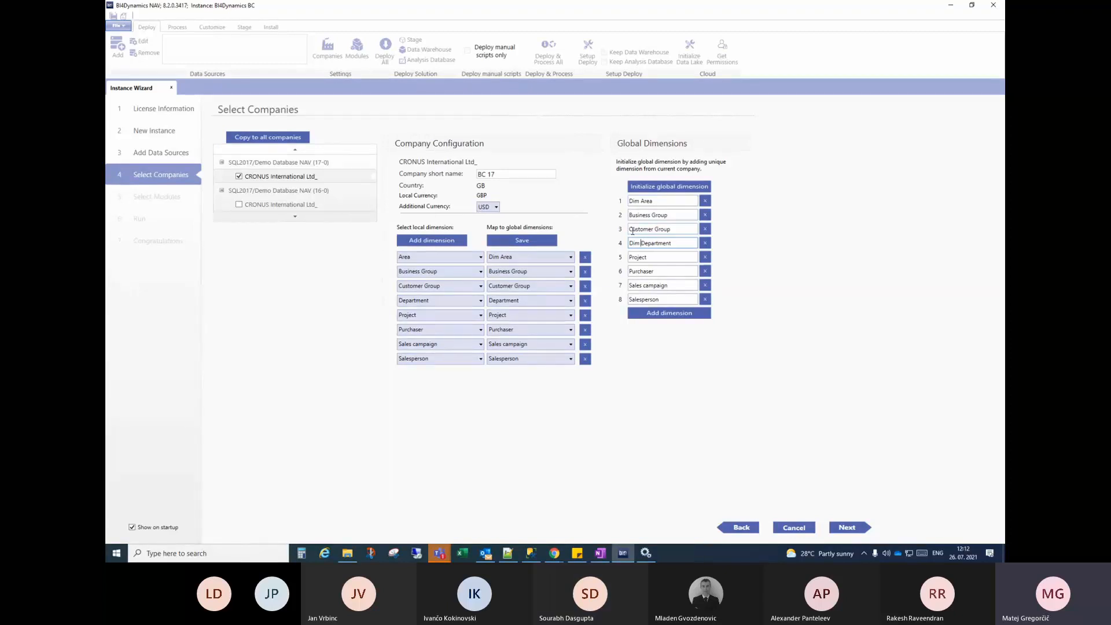
Copy the "Dim" prefix to the Project global dimension so it is named "Dim Project"
{"action": "key", "text": "shift+Home"}
{"action": "key", "text": "ctrl+c"}
{"action": "left_click", "coordinate": [630, 258]}
{"action": "key", "text": "ctrl+v"}
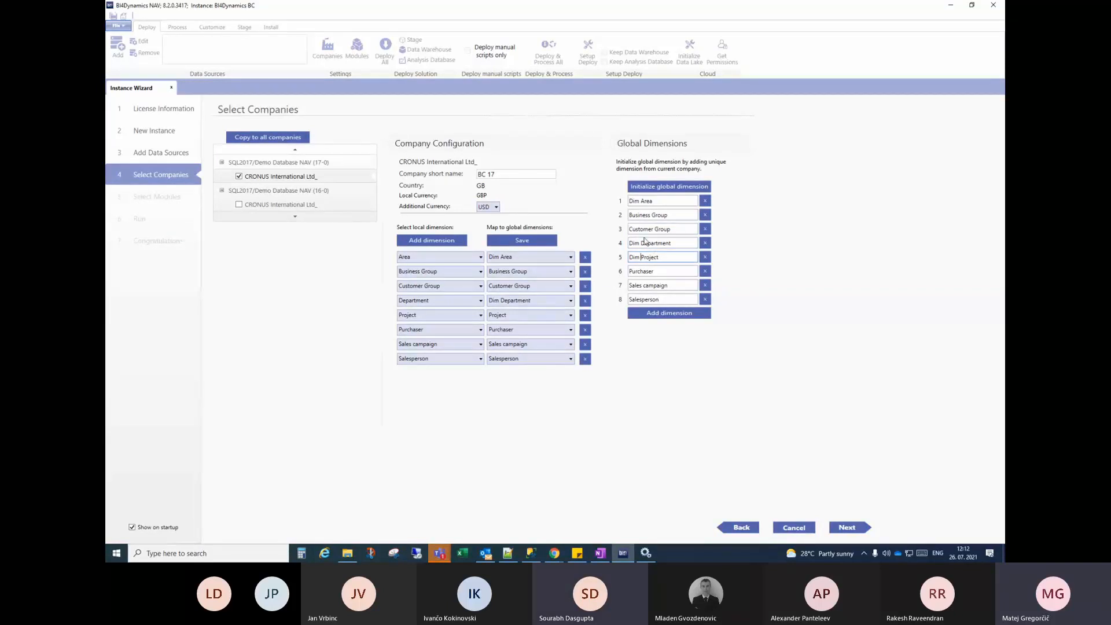
Delete every global dimension except Dim Department and Dim Project
{"action": "left_click", "coordinate": [705, 229]}
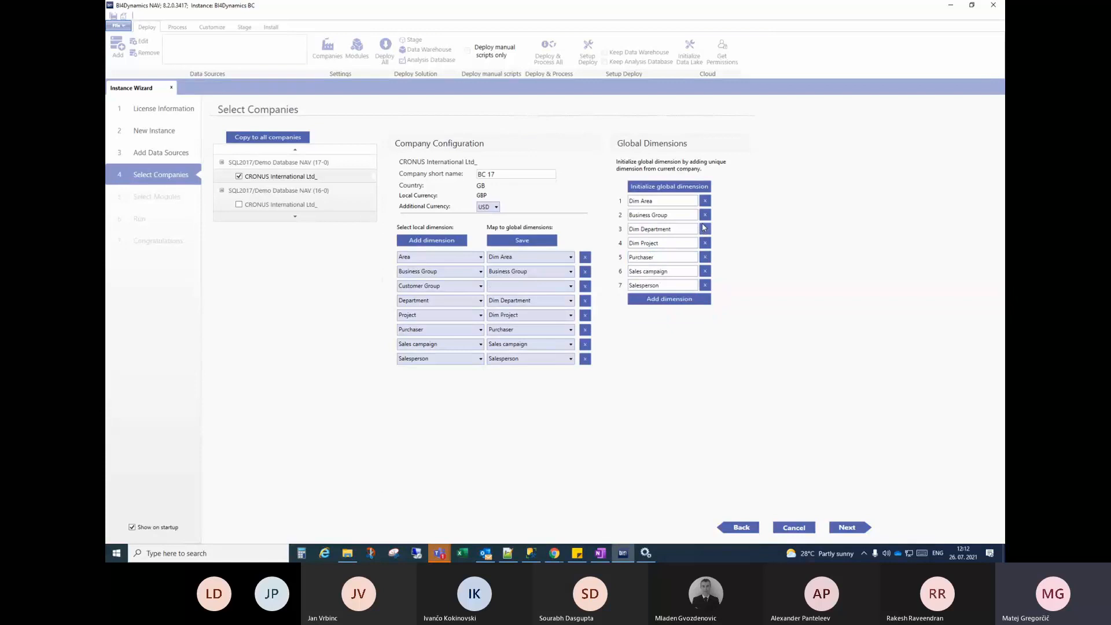
{"action": "left_click", "coordinate": [705, 215]}
{"action": "left_click", "coordinate": [705, 201]}
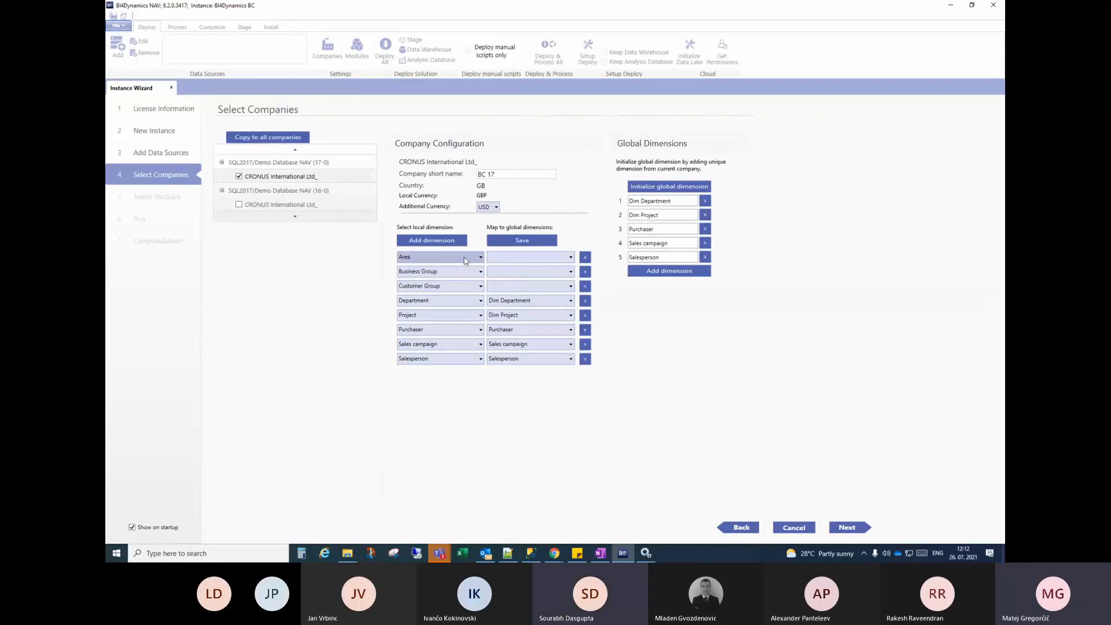
{"action": "left_click", "coordinate": [705, 230]}
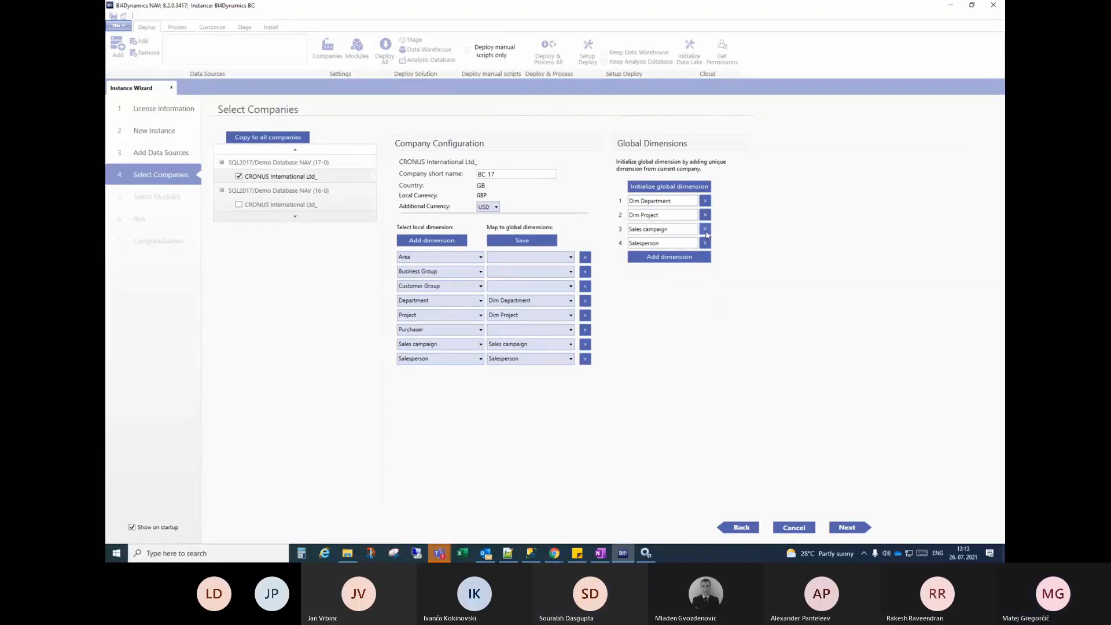
{"action": "left_click", "coordinate": [706, 230]}
{"action": "left_click", "coordinate": [706, 231]}
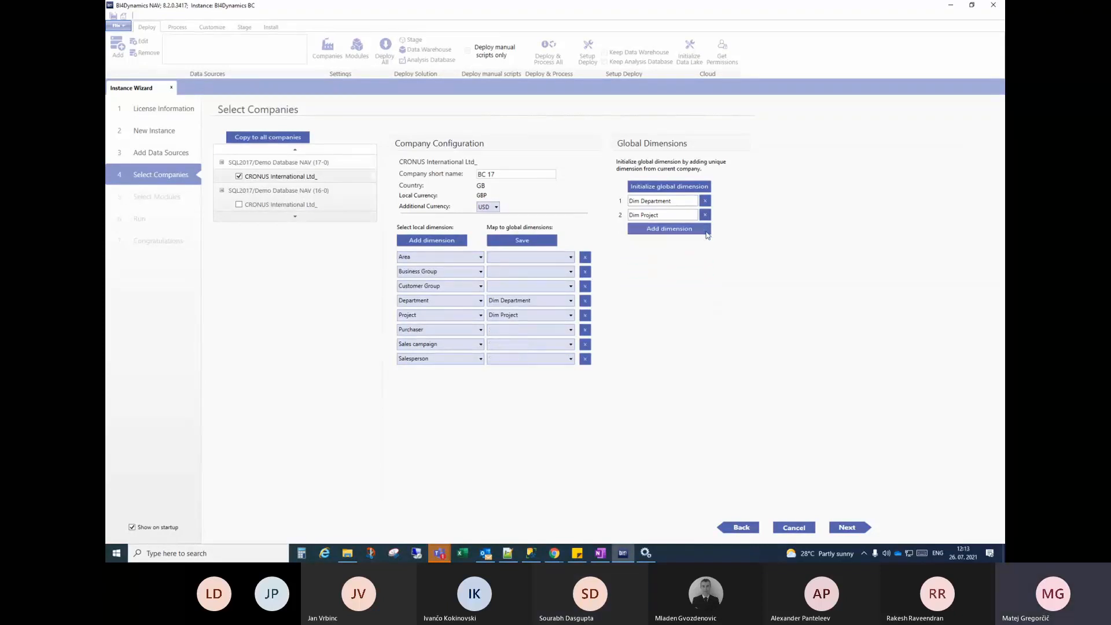
Delete all local dimensions of the BC 17 company except Department and Project
{"action": "left_click", "coordinate": [584, 257]}
{"action": "left_click", "coordinate": [585, 257]}
{"action": "left_click", "coordinate": [585, 257]}
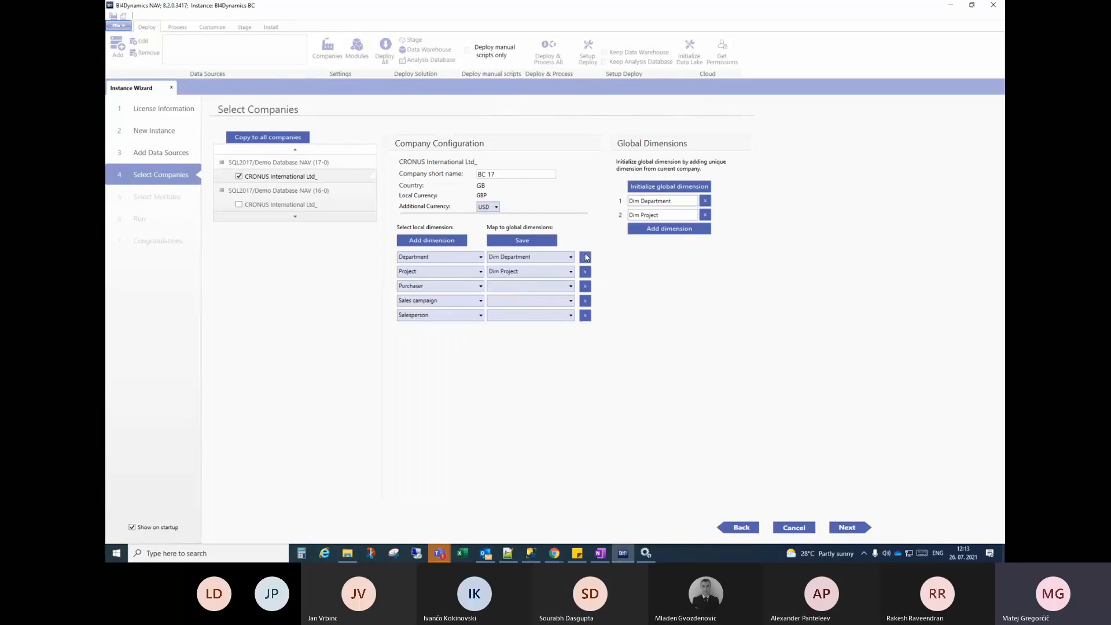
{"action": "left_click", "coordinate": [585, 286]}
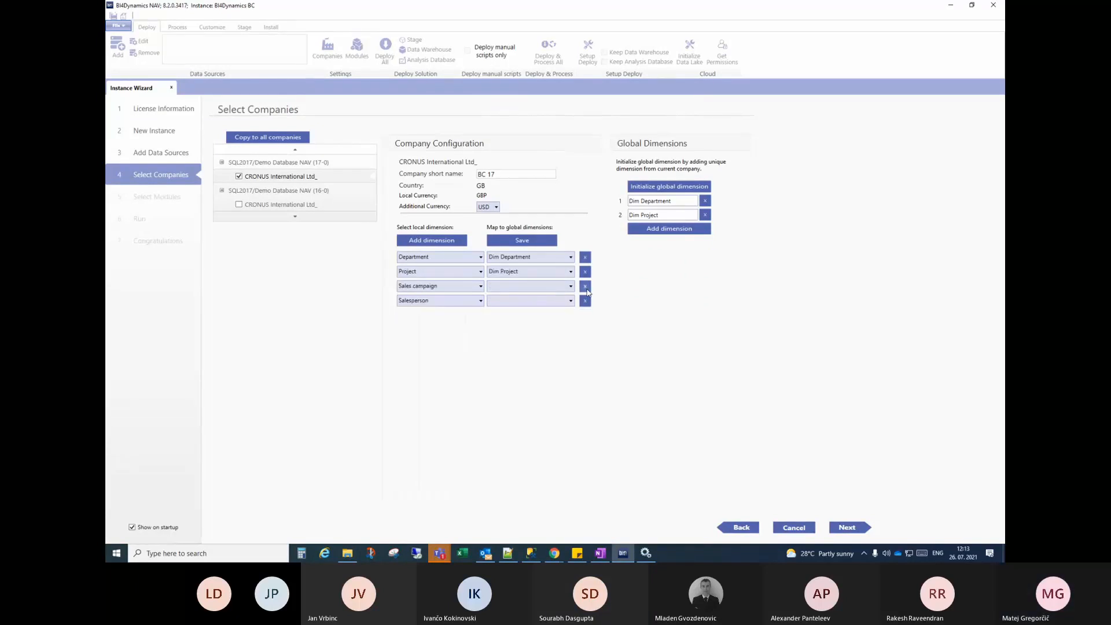
{"action": "left_click", "coordinate": [585, 286]}
{"action": "left_click", "coordinate": [585, 286]}
Map Department to Dim Department and Project to Dim Project for the BC 17 company, and save the dimensions
{"action": "left_click", "coordinate": [526, 273]}
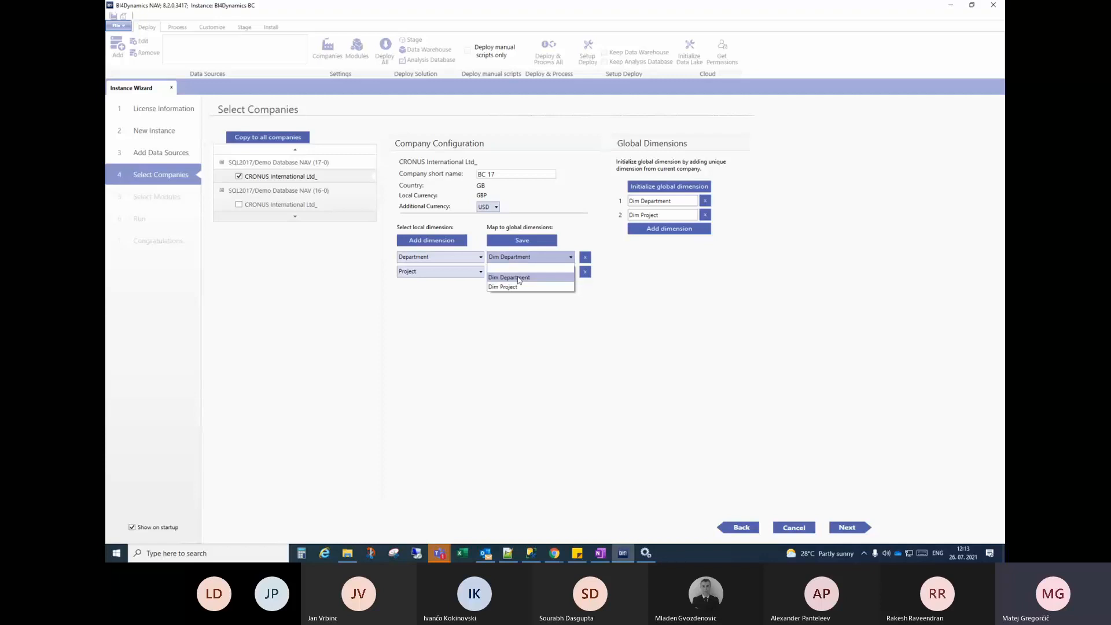
{"action": "left_click", "coordinate": [519, 275]}
{"action": "left_click", "coordinate": [518, 276]}
{"action": "left_click", "coordinate": [520, 289]}
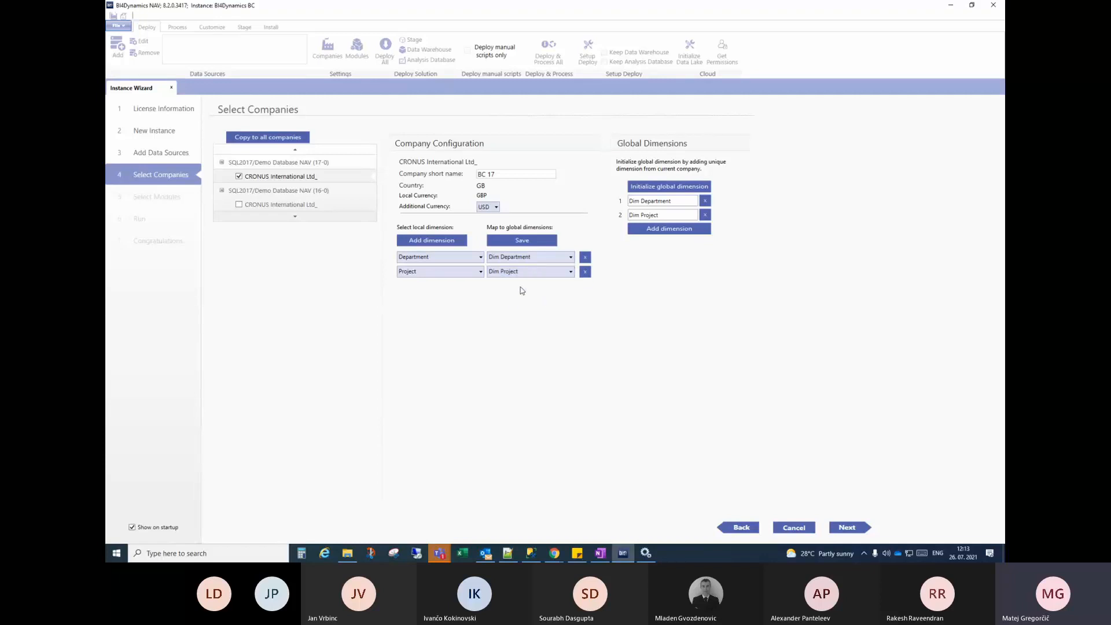
{"action": "left_click", "coordinate": [521, 243]}
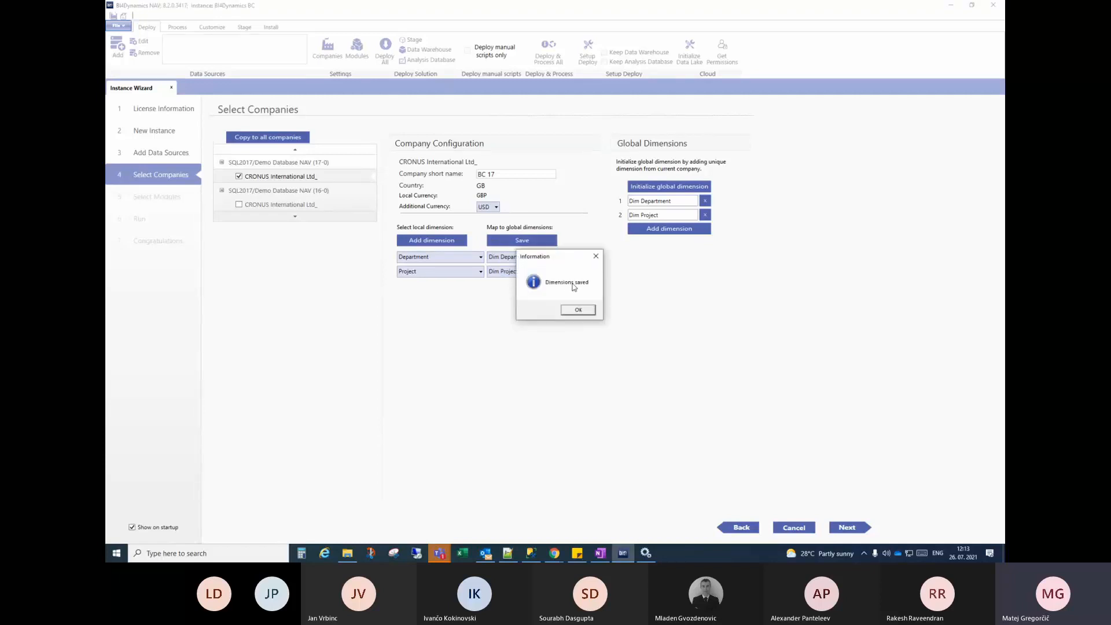
{"action": "left_click", "coordinate": [579, 311]}
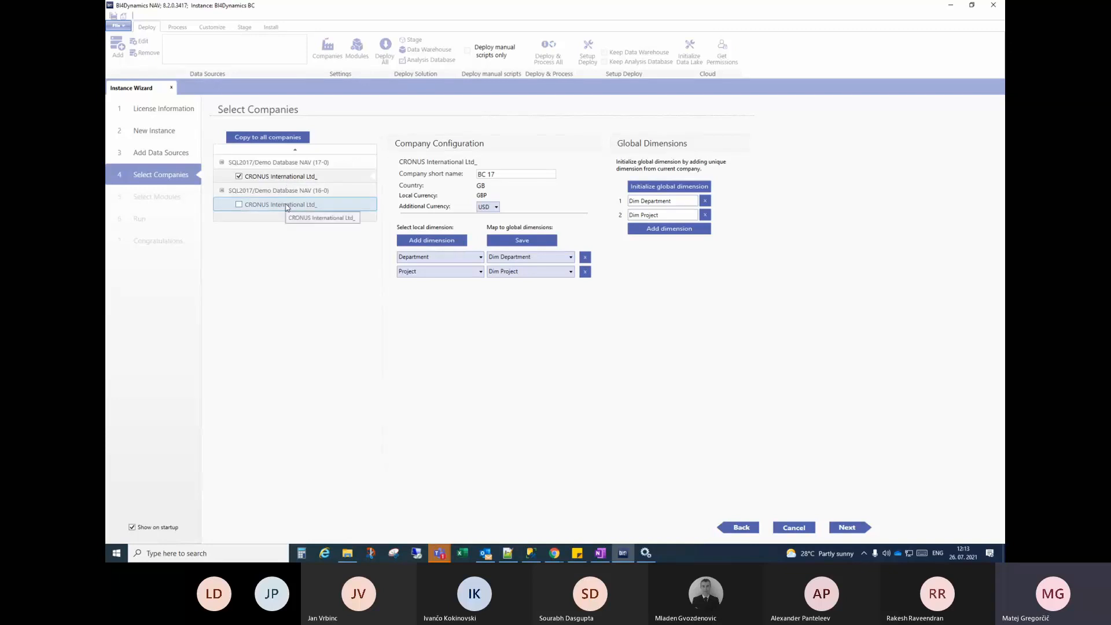
Include the CRONUS International Ltd_ company from Demo Database NAV (16-0) and add all its local dimensions
{"action": "left_click", "coordinate": [282, 208]}
{"action": "left_click", "coordinate": [240, 205]}
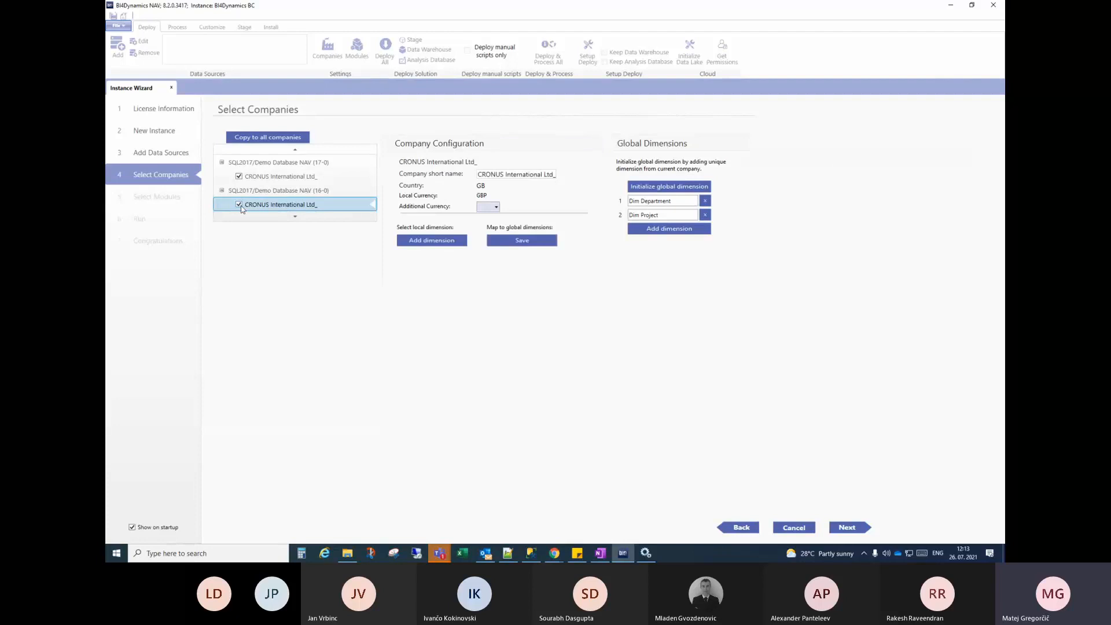
{"action": "left_click", "coordinate": [451, 244]}
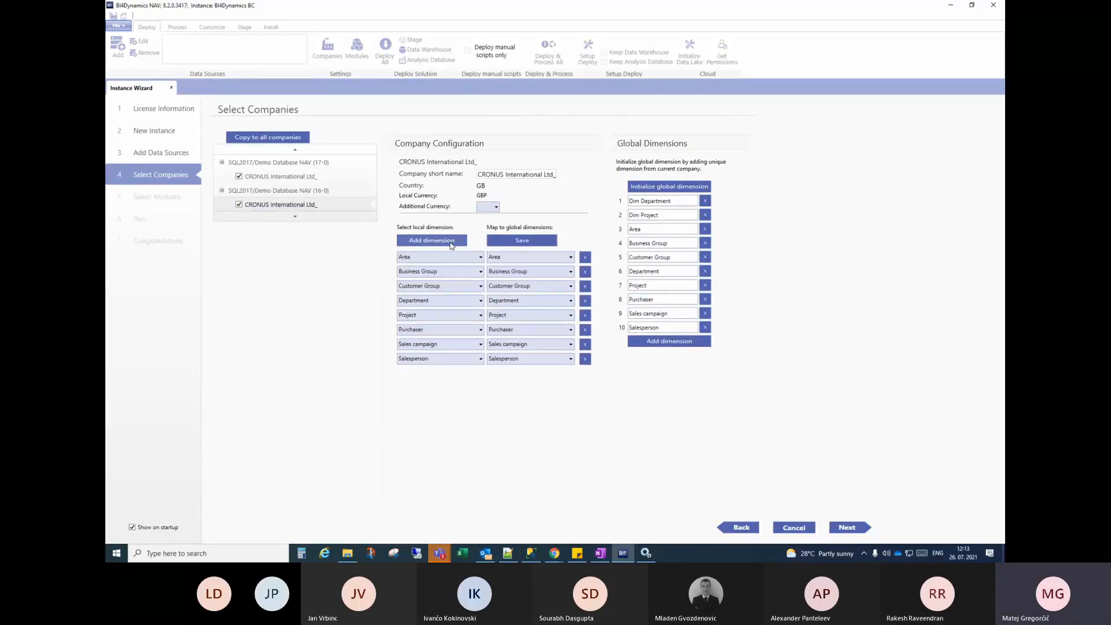
{"action": "left_click", "coordinate": [451, 246]}
{"action": "left_click", "coordinate": [585, 374]}
Delete all local dimensions of the 16-0 company except Department and Project
{"action": "left_click", "coordinate": [585, 257]}
{"action": "left_click", "coordinate": [585, 257]}
{"action": "left_click", "coordinate": [586, 257]}
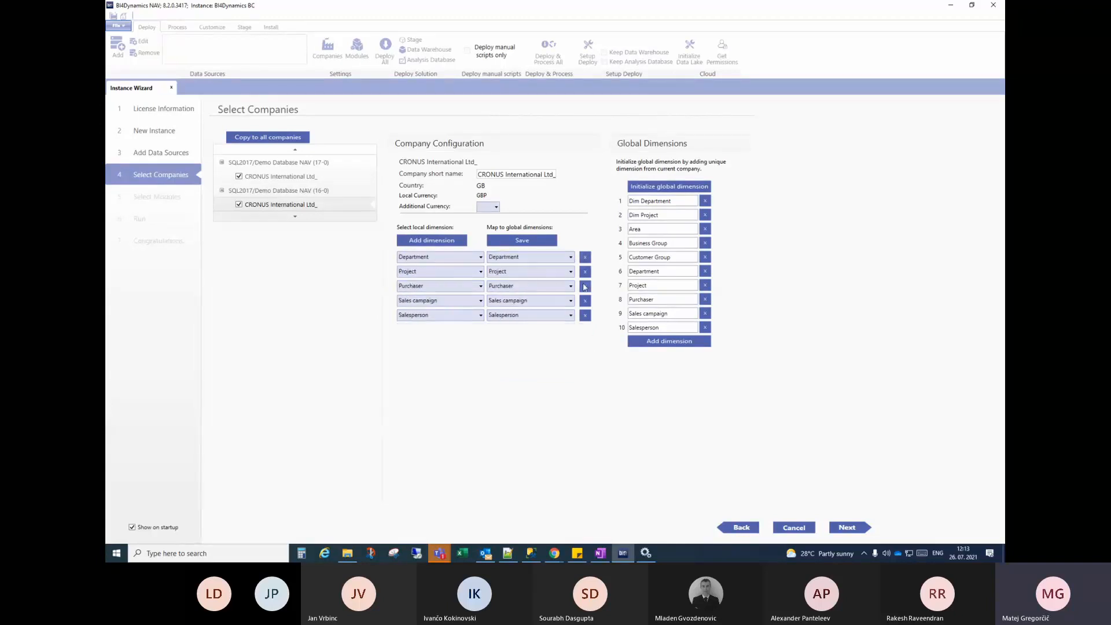
{"action": "left_click", "coordinate": [585, 286]}
{"action": "left_click", "coordinate": [585, 286]}
{"action": "left_click", "coordinate": [585, 286]}
Map the 16-0 company's Department to Dim Department and its Project to Dim Project
{"action": "left_click", "coordinate": [518, 257]}
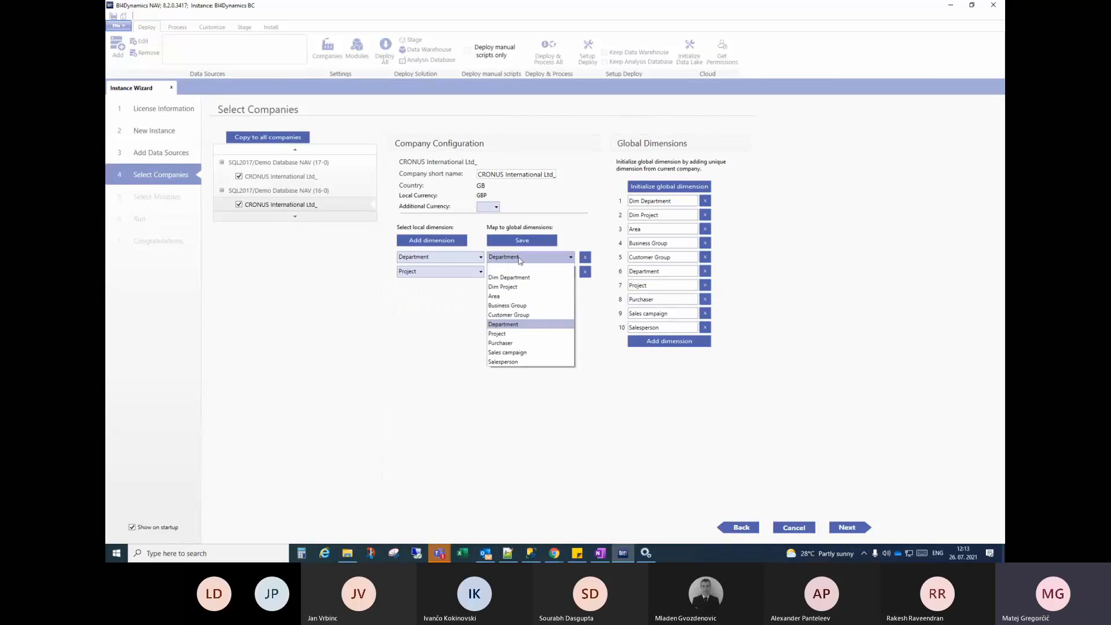
{"action": "left_click", "coordinate": [509, 277]}
{"action": "left_click", "coordinate": [512, 272]}
{"action": "left_click", "coordinate": [512, 302]}
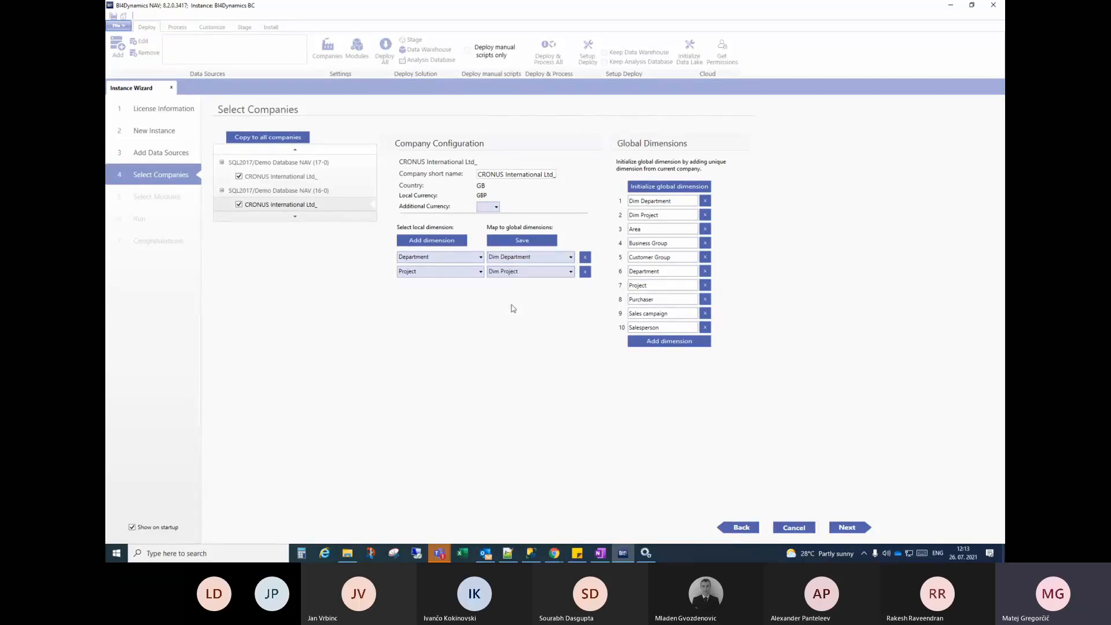
Delete the eight global dimensions added by the 16-0 company, keeping Dim Department and Dim Project
{"action": "left_click", "coordinate": [705, 229]}
{"action": "left_click", "coordinate": [705, 229]}
{"action": "left_click", "coordinate": [705, 229]}
{"action": "left_click", "coordinate": [705, 230]}
{"action": "left_click", "coordinate": [705, 229]}
{"action": "left_click", "coordinate": [705, 229]}
{"action": "left_click", "coordinate": [705, 230]}
{"action": "left_click", "coordinate": [706, 229]}
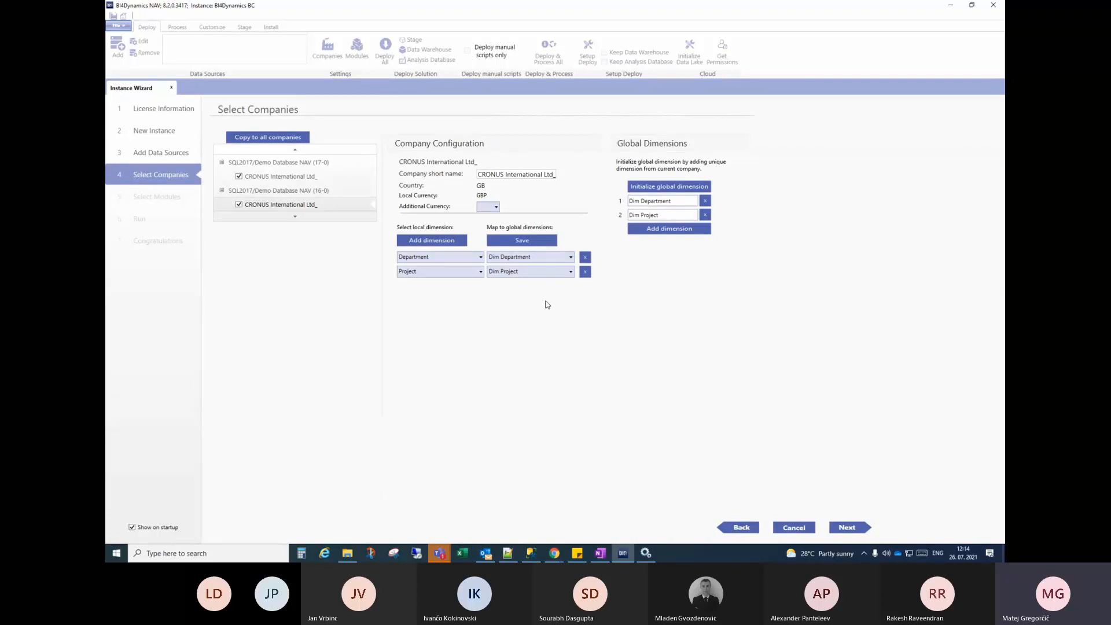
Compare both companies' mappings to the Dim Department global dimension and examine the local dimension choices for the 16-0 company
{"action": "left_click", "coordinate": [317, 178]}
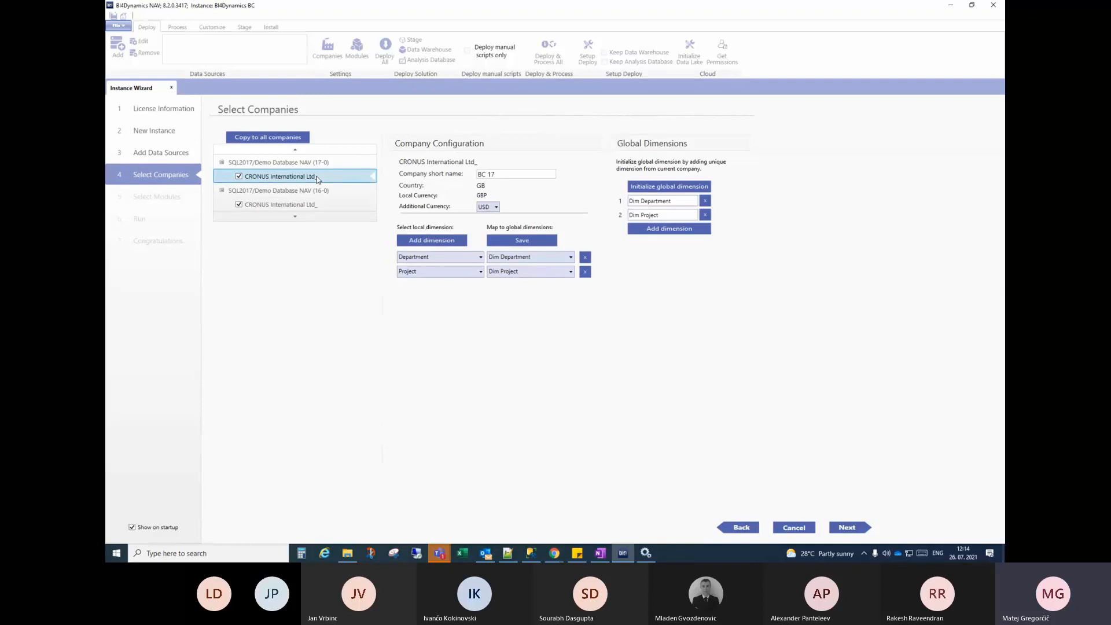
{"action": "left_click", "coordinate": [674, 201]}
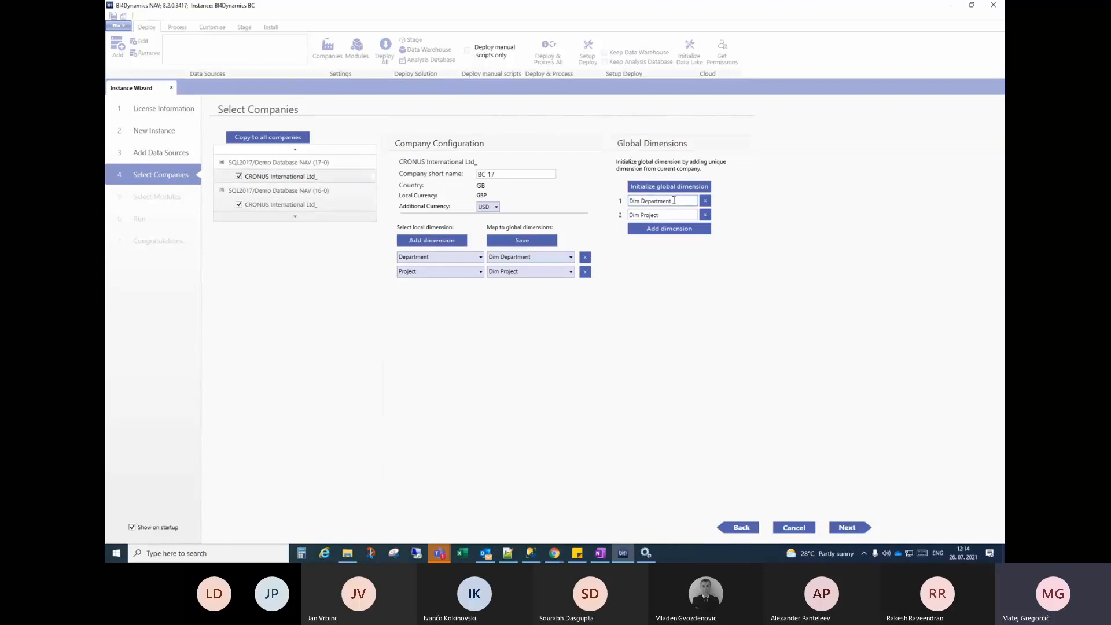
{"action": "left_click", "coordinate": [298, 210]}
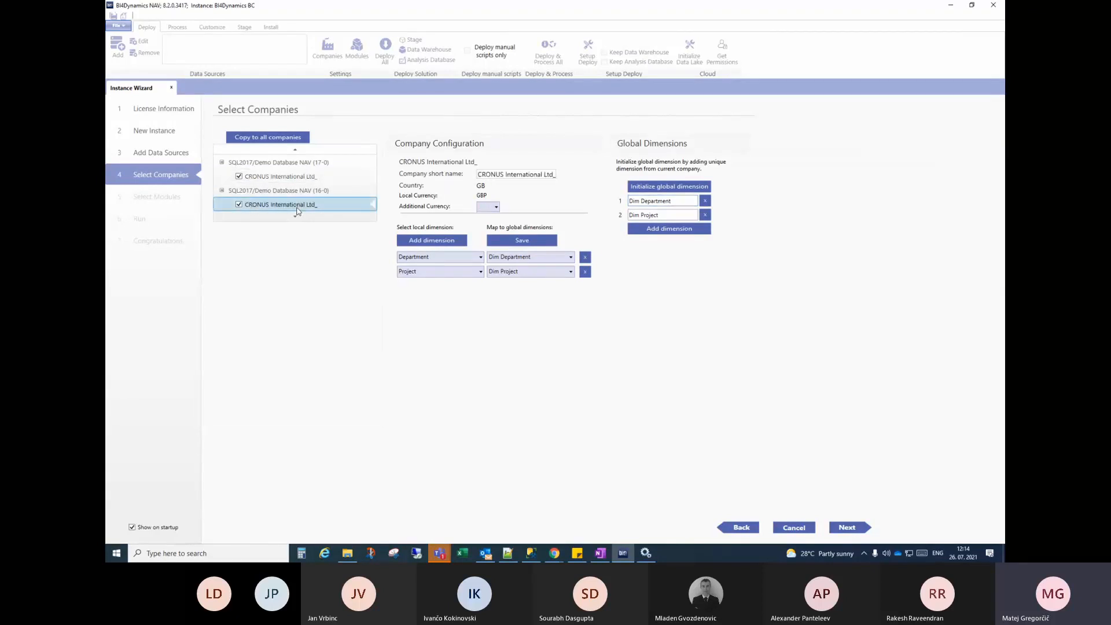
{"action": "left_click", "coordinate": [677, 202]}
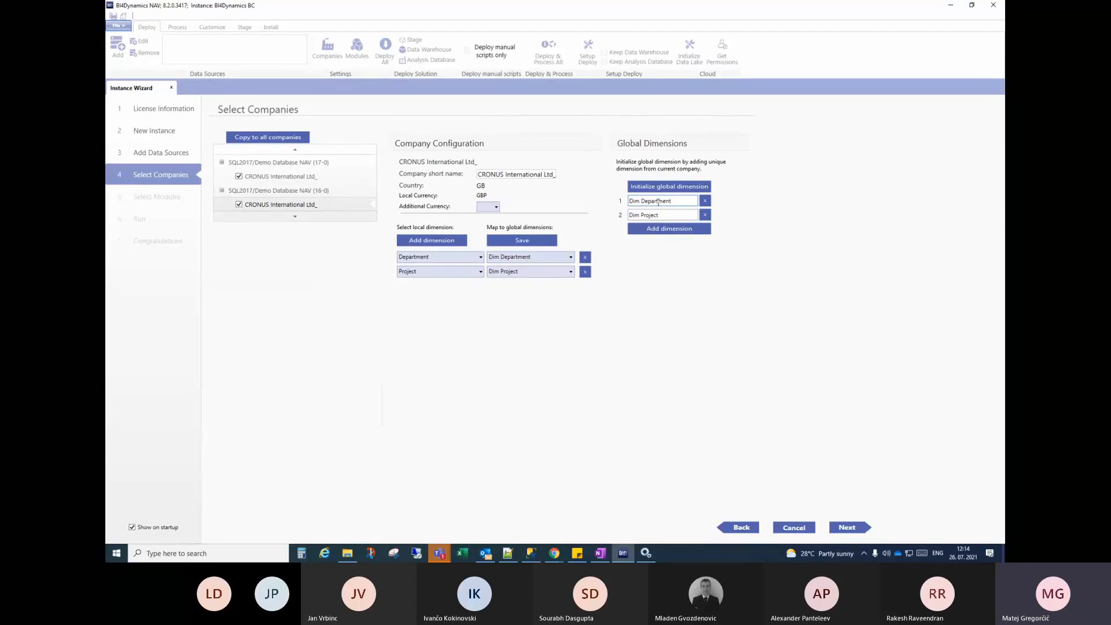
{"action": "left_click_drag", "start_coordinate": [674, 202], "coordinate": [606, 203]}
{"action": "left_click", "coordinate": [423, 259]}
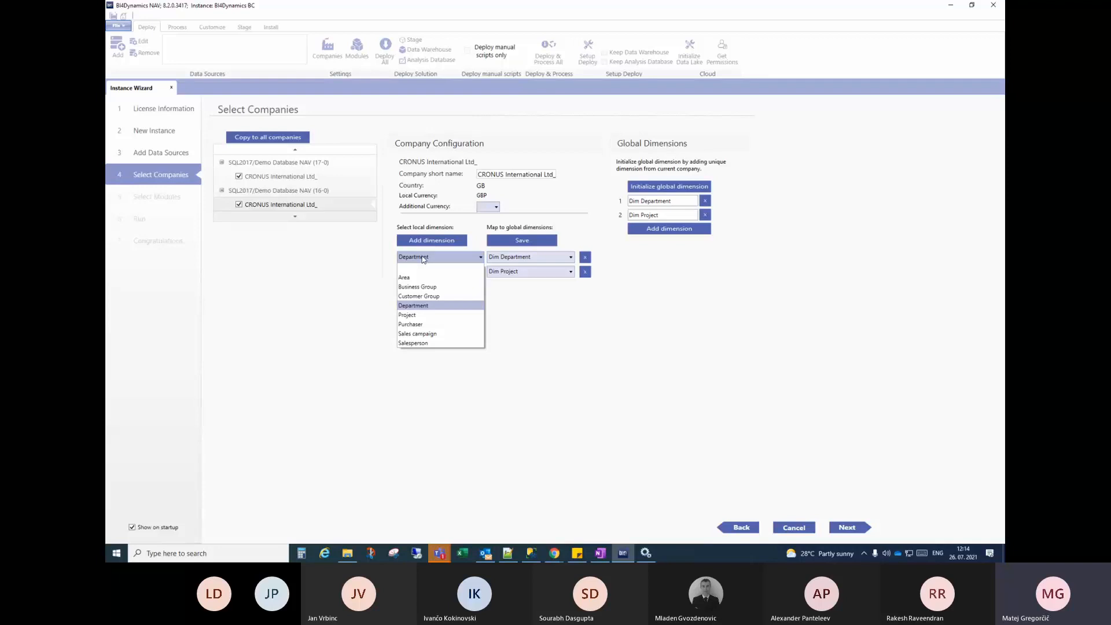
{"action": "left_click", "coordinate": [424, 306]}
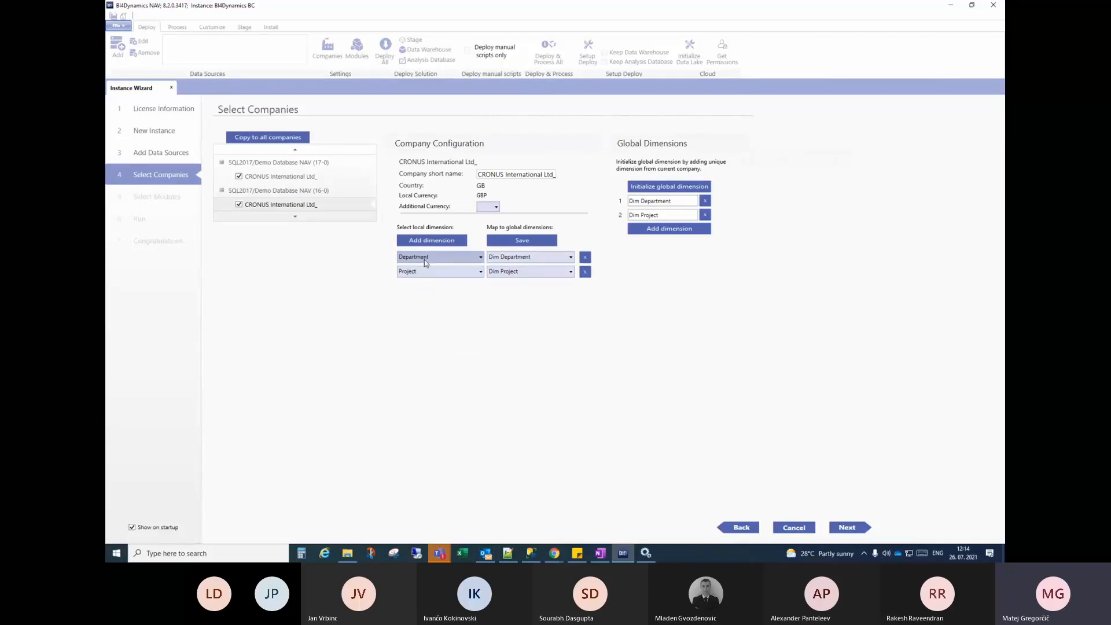
Examine how the 17-0 and 16-0 companies each map their local dimensions to the shared global dimensions
{"action": "left_click", "coordinate": [308, 176]}
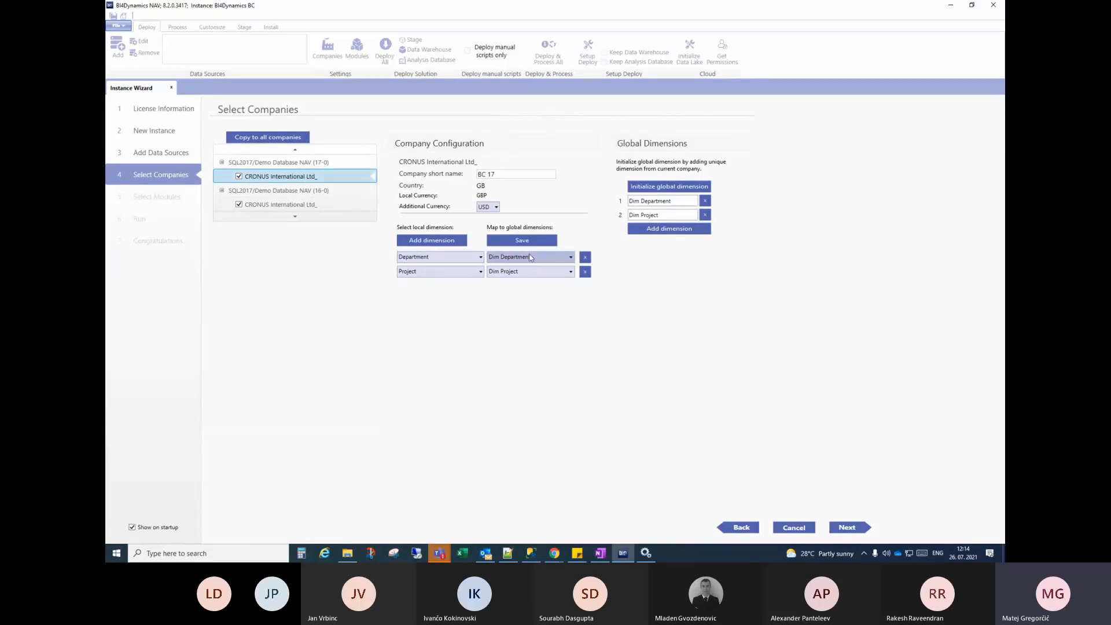
{"action": "left_click", "coordinate": [677, 201]}
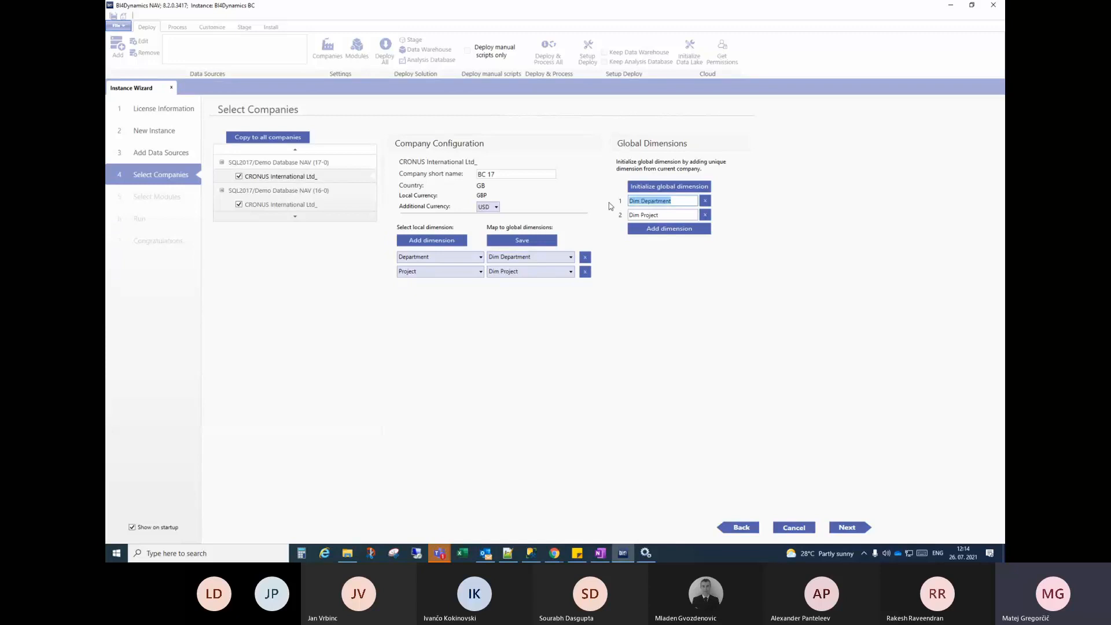
{"action": "left_click", "coordinate": [669, 202]}
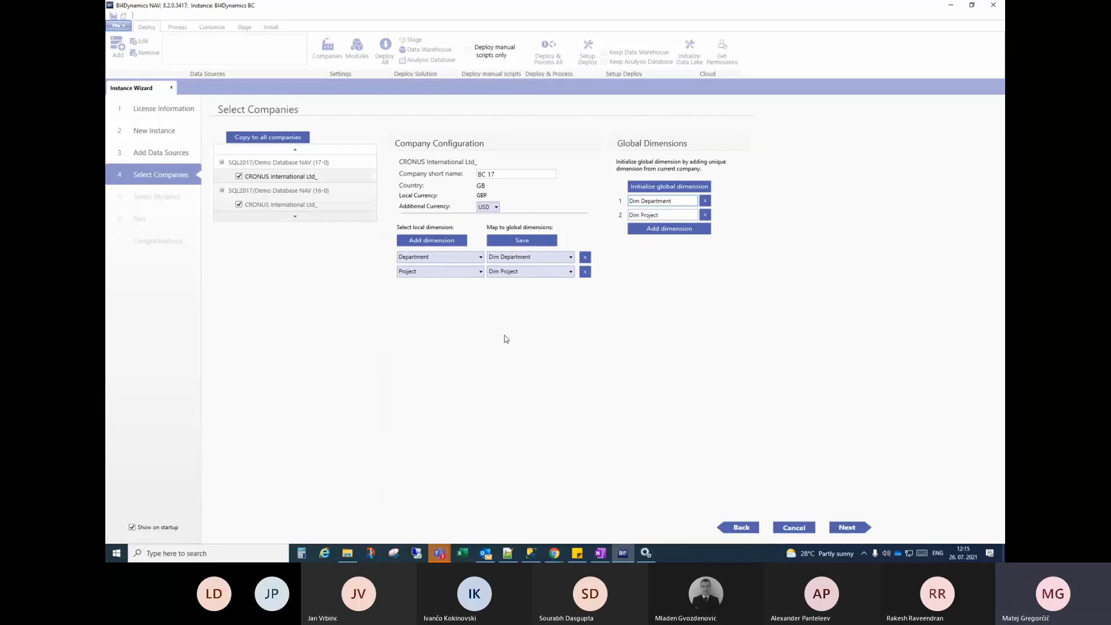
{"action": "left_click", "coordinate": [290, 206]}
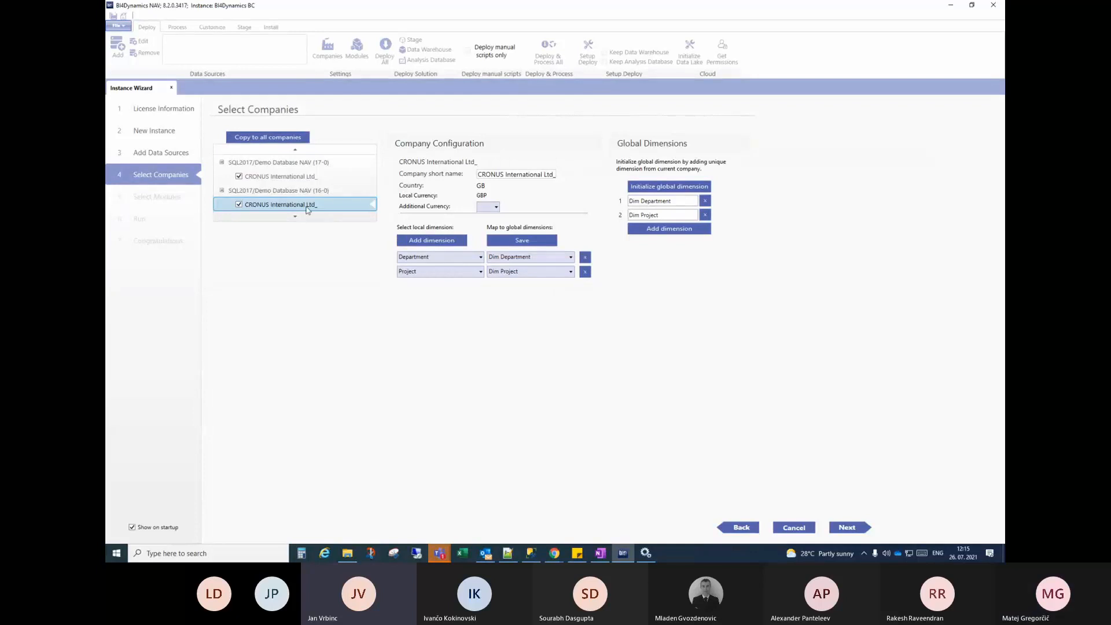
{"action": "left_click", "coordinate": [283, 177]}
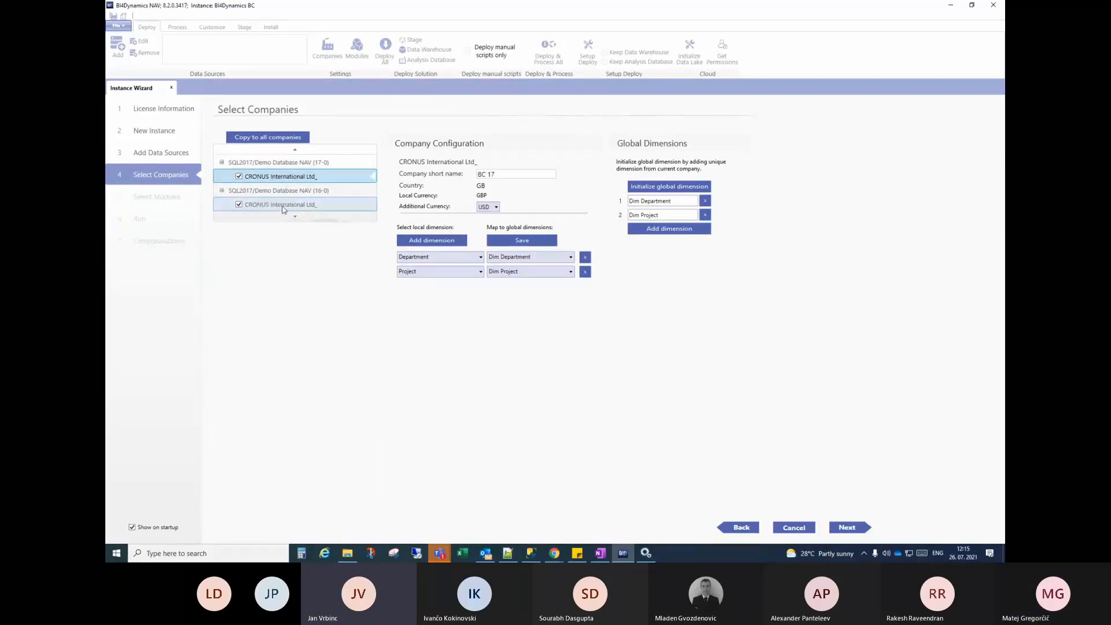
{"action": "left_click", "coordinate": [283, 207]}
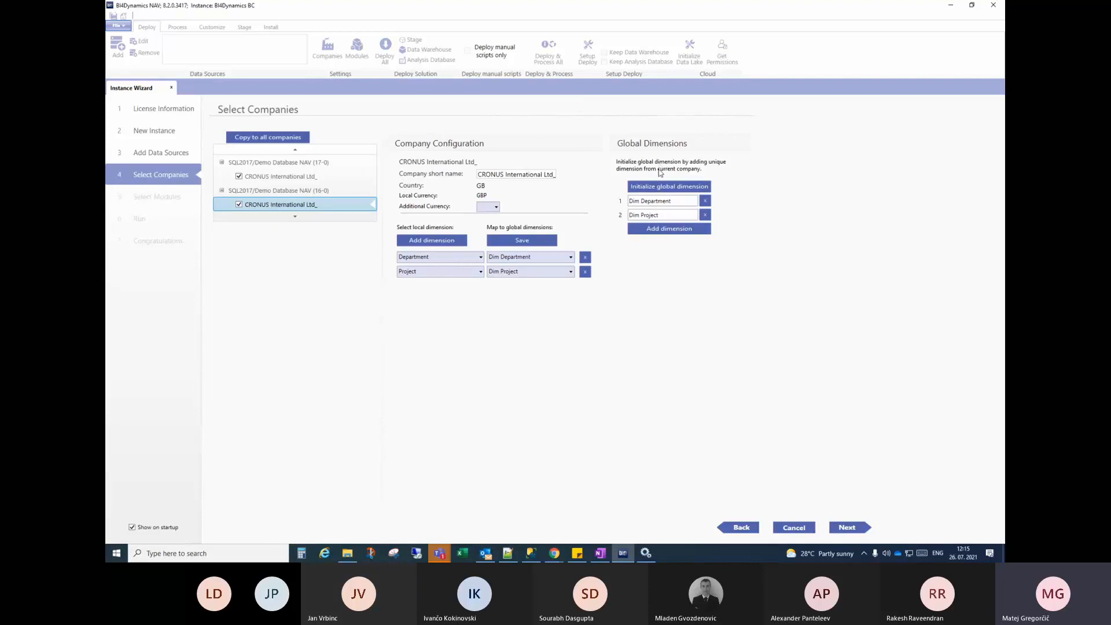
{"action": "left_click", "coordinate": [524, 257]}
{"action": "left_click", "coordinate": [524, 266]}
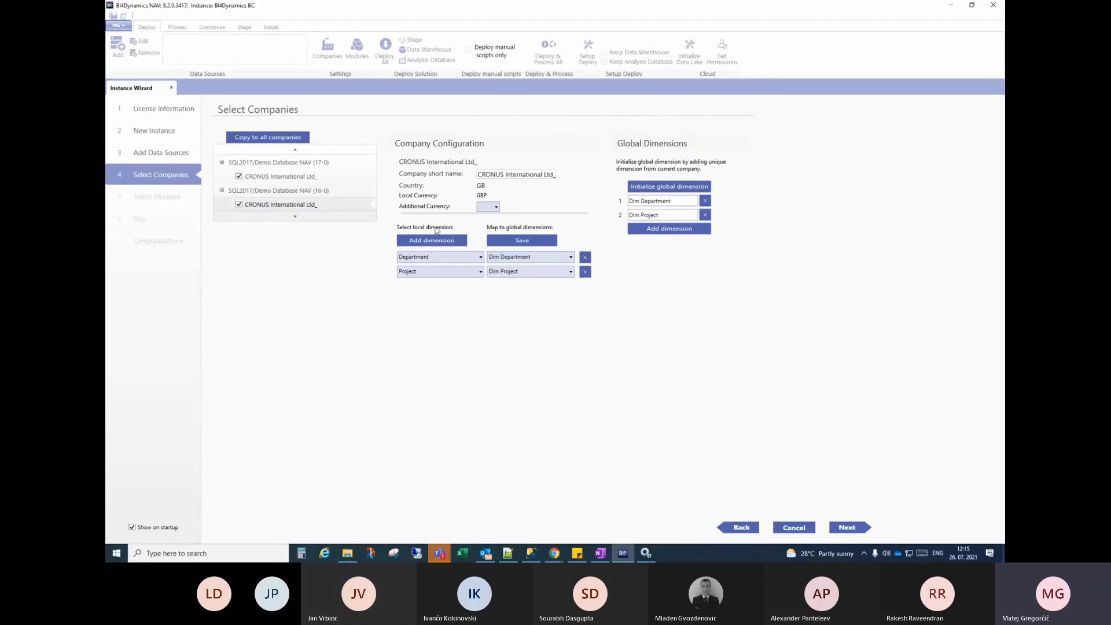
{"action": "left_click", "coordinate": [316, 188]}
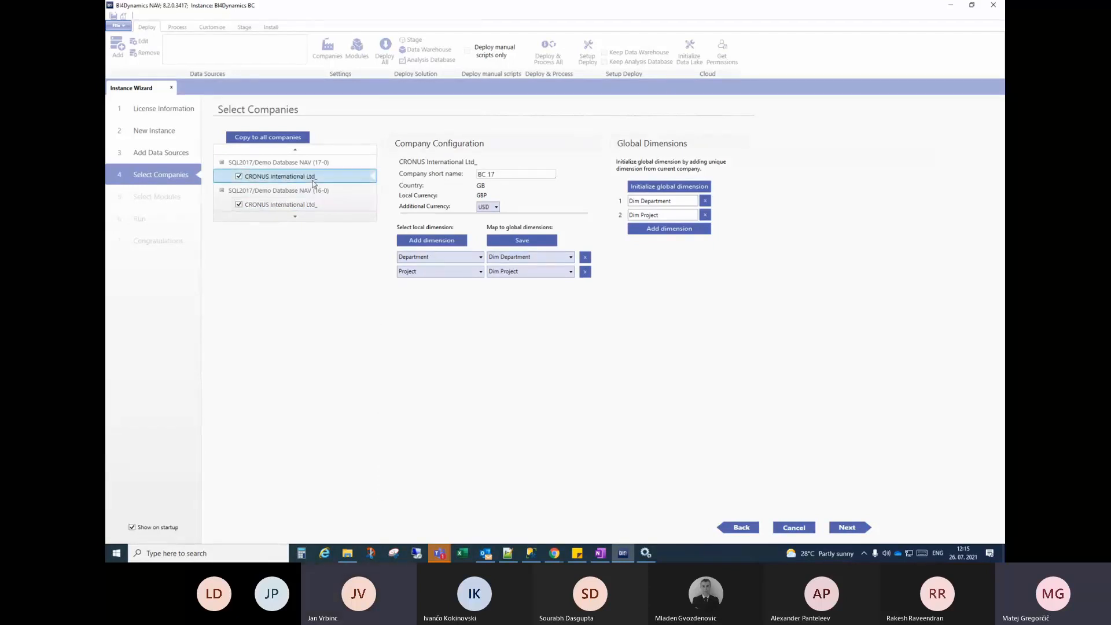
{"action": "left_click", "coordinate": [304, 206]}
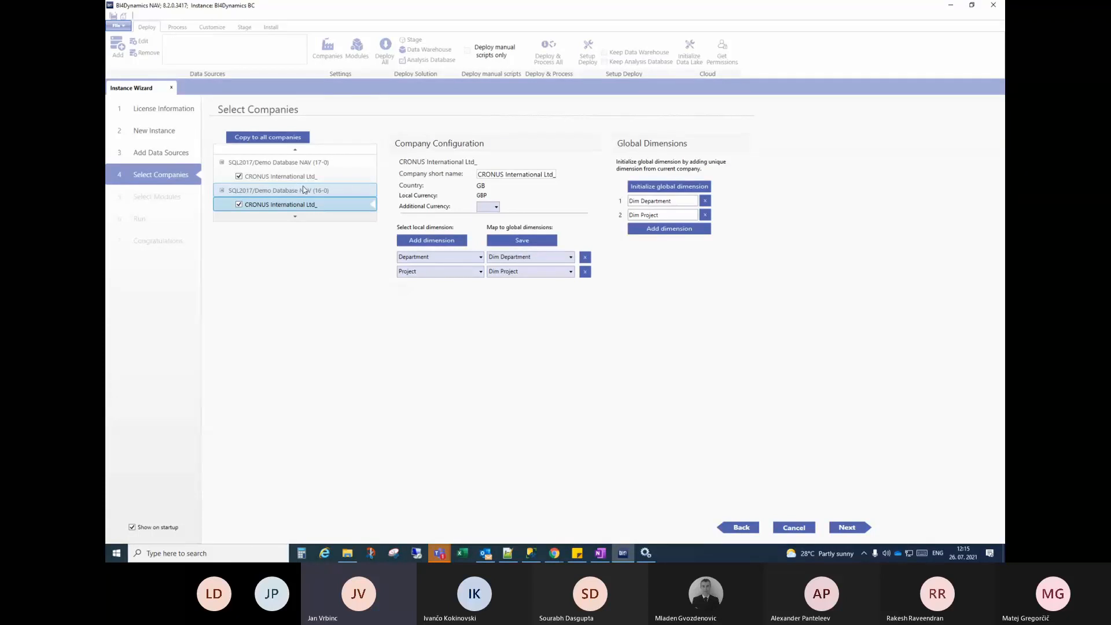
{"action": "left_click", "coordinate": [303, 177]}
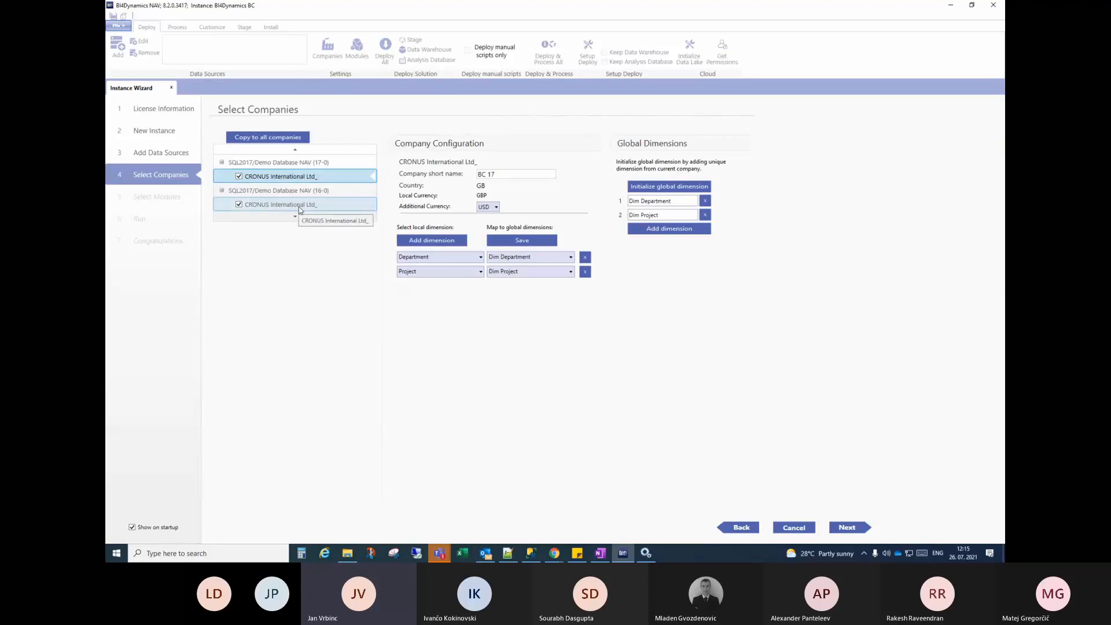
{"action": "left_click", "coordinate": [298, 206]}
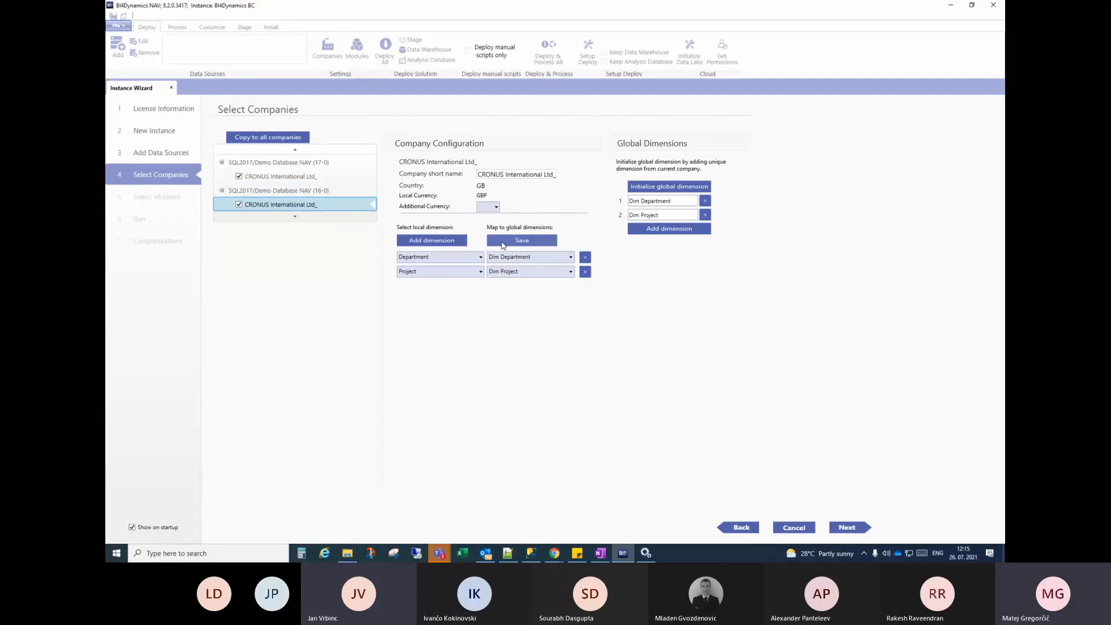
Try to save the BC 17 company's dimensions with both Department and Project mapped to Dim Project
{"action": "left_click", "coordinate": [271, 178]}
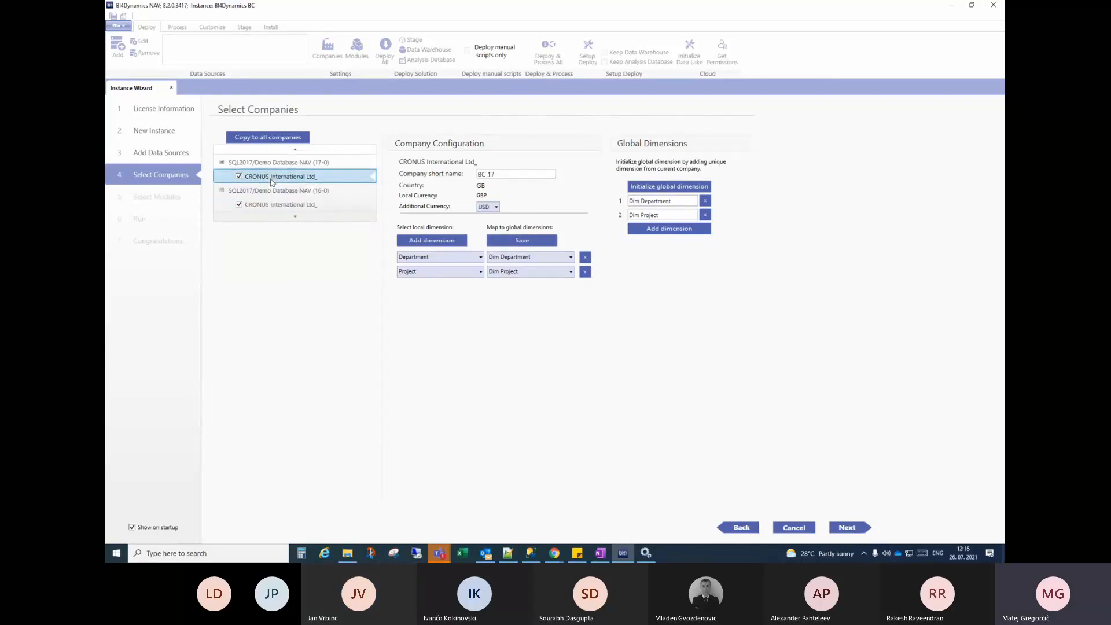
{"action": "left_click", "coordinate": [533, 257]}
{"action": "left_click", "coordinate": [515, 289]}
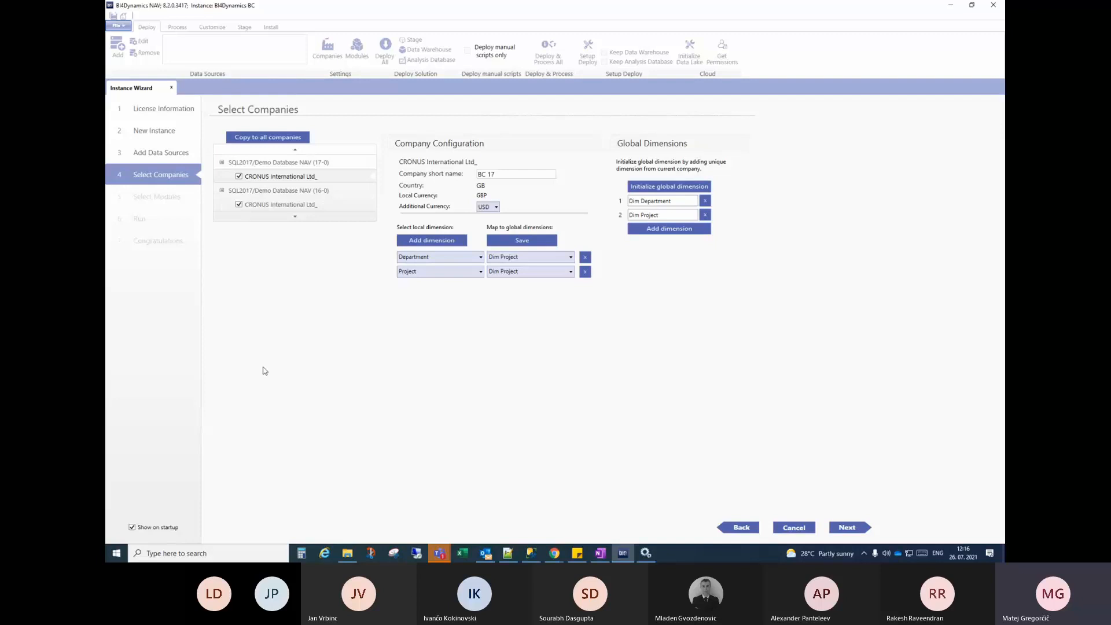
{"action": "left_click", "coordinate": [551, 258]}
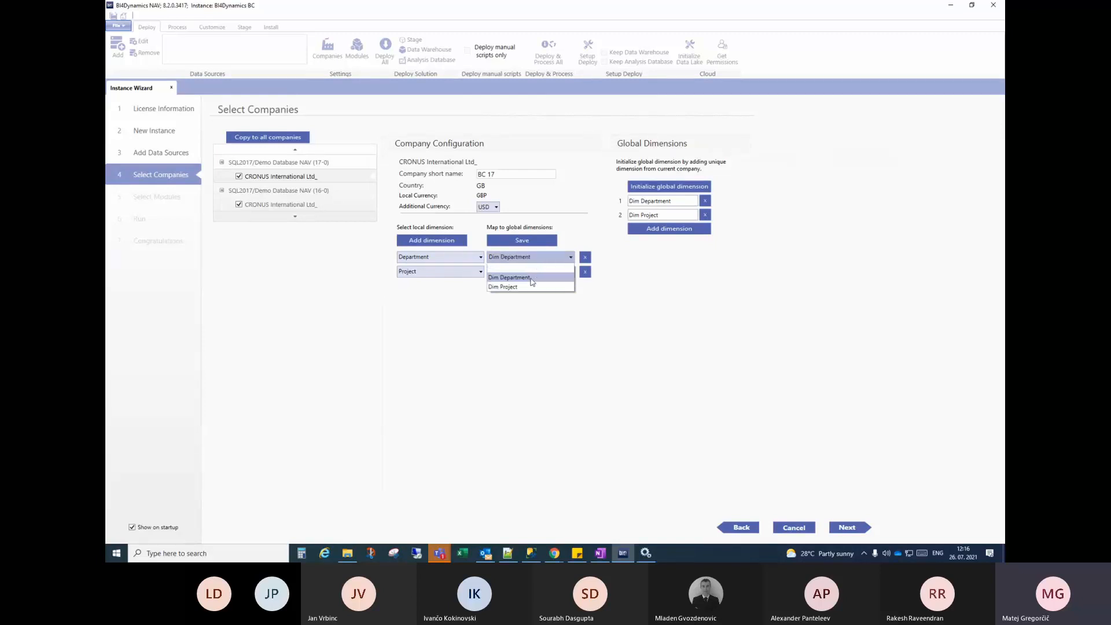
{"action": "left_click", "coordinate": [527, 287]}
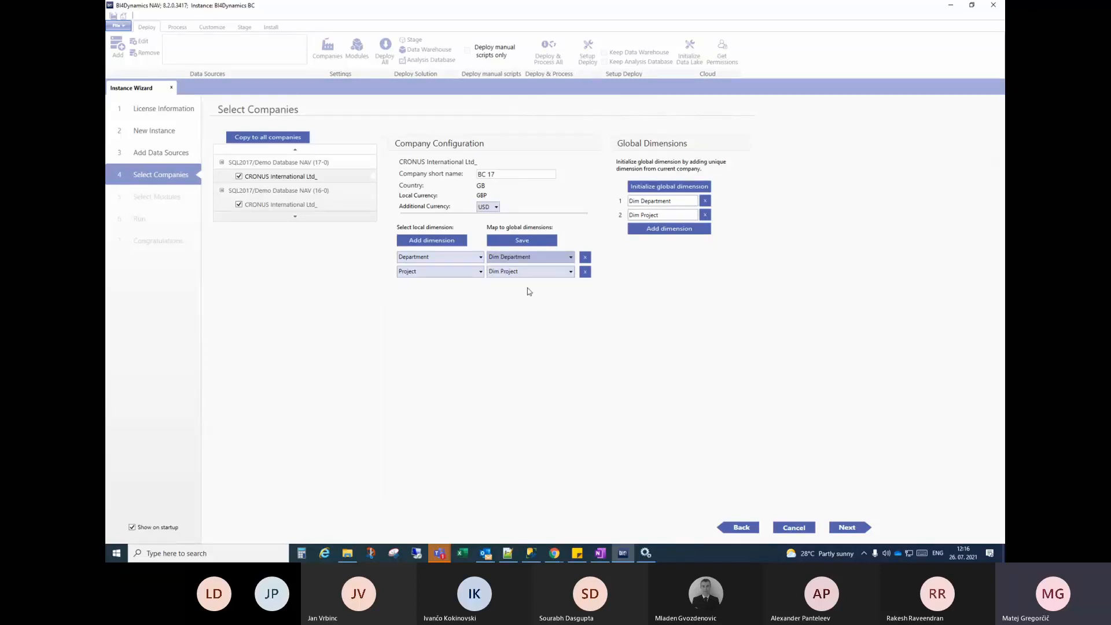
{"action": "left_click", "coordinate": [523, 242]}
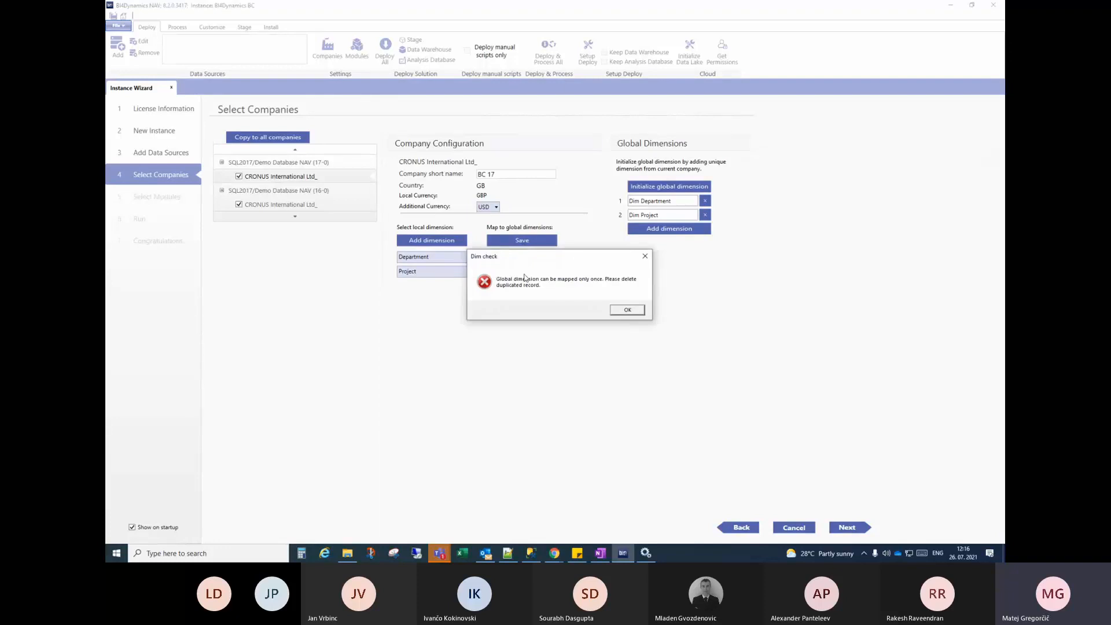
{"action": "left_click", "coordinate": [621, 313]}
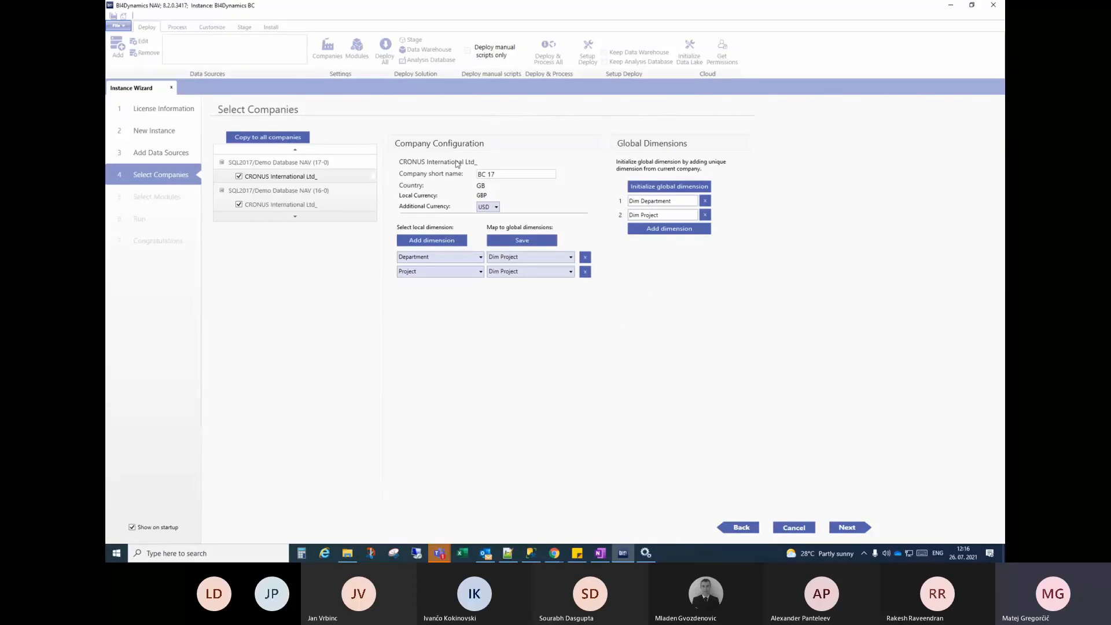
Map the BC 17 company's local Department dimension to Dim Department, keep Project on Dim Project, and save the mappings
{"action": "left_click", "coordinate": [507, 174]}
{"action": "left_click", "coordinate": [535, 271]}
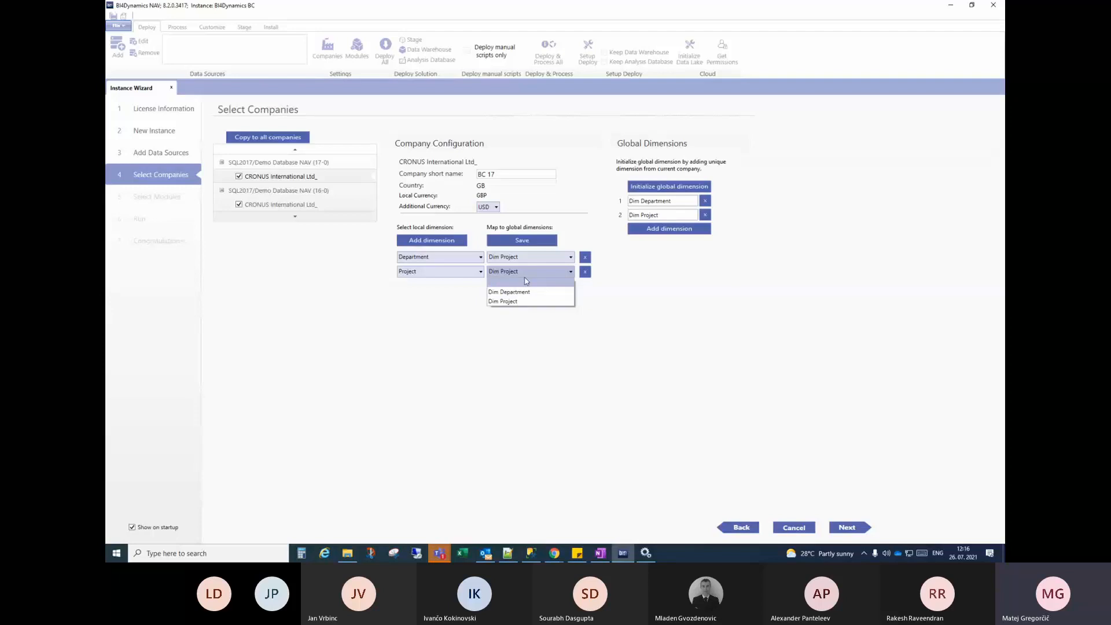
{"action": "left_click", "coordinate": [510, 291]}
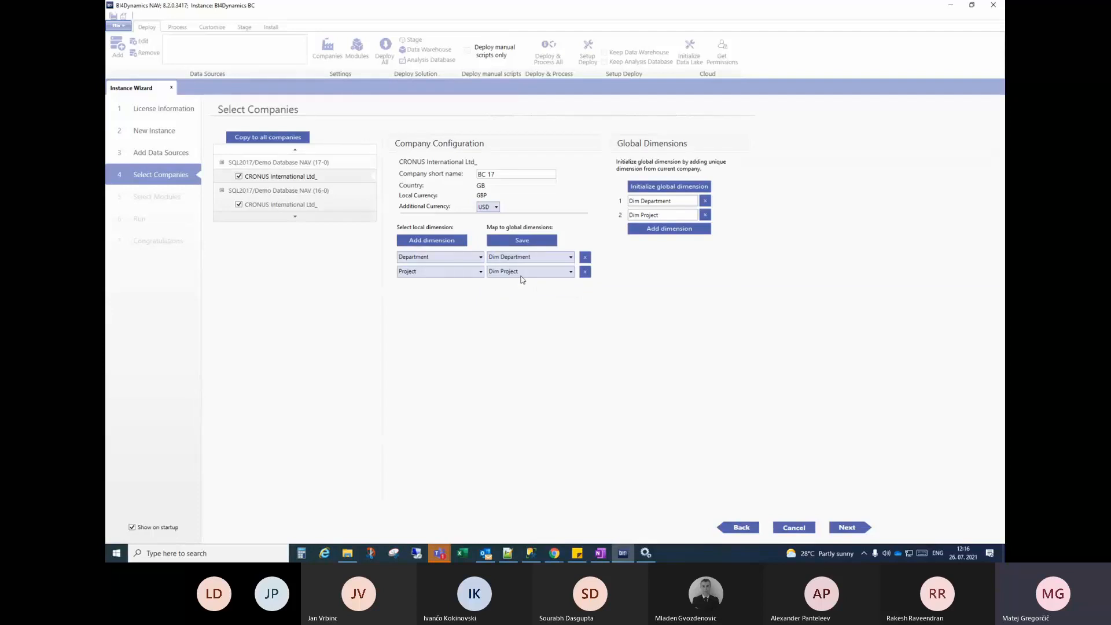
{"action": "left_click", "coordinate": [522, 243]}
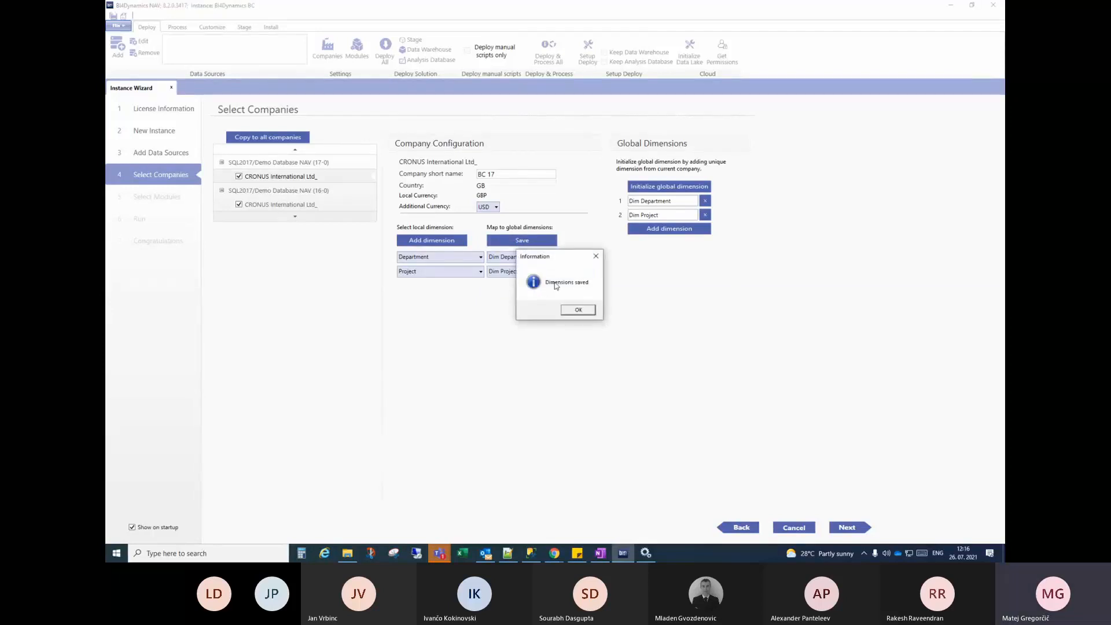
{"action": "left_click", "coordinate": [580, 309]}
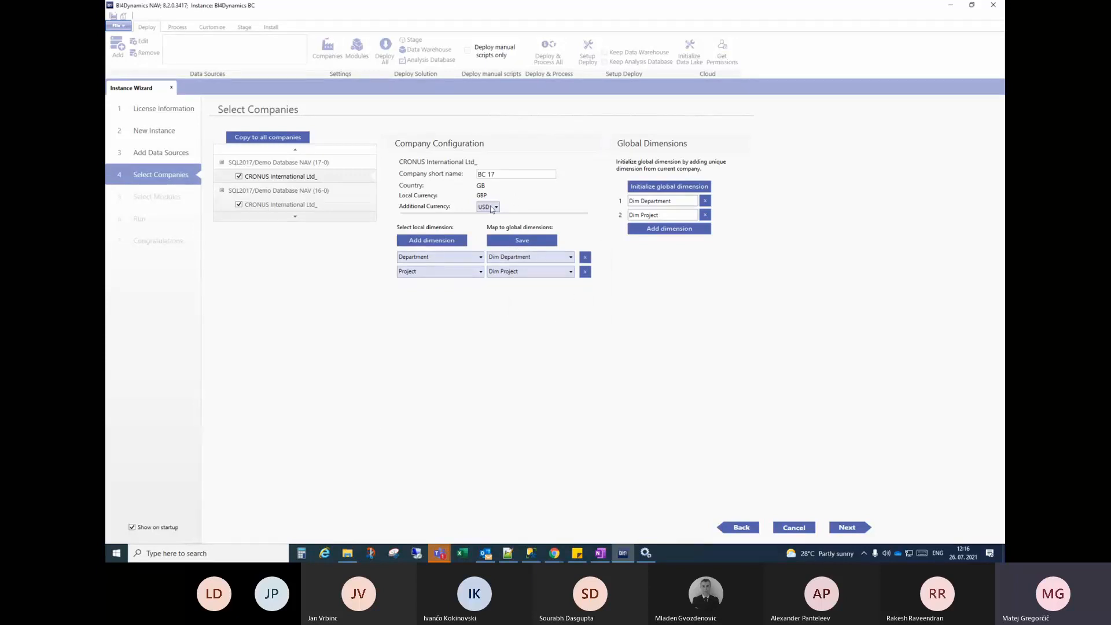
Set the 16-0 CRONUS company's additional currency to USD, matching the 17-0 company
{"action": "left_click", "coordinate": [298, 204]}
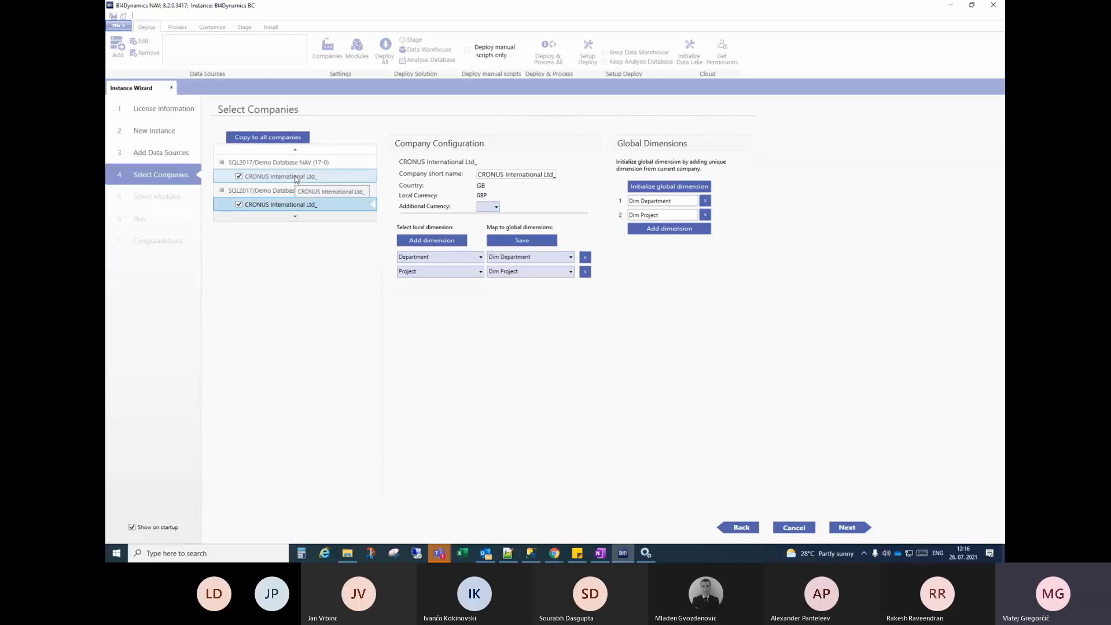
{"action": "left_click", "coordinate": [297, 177]}
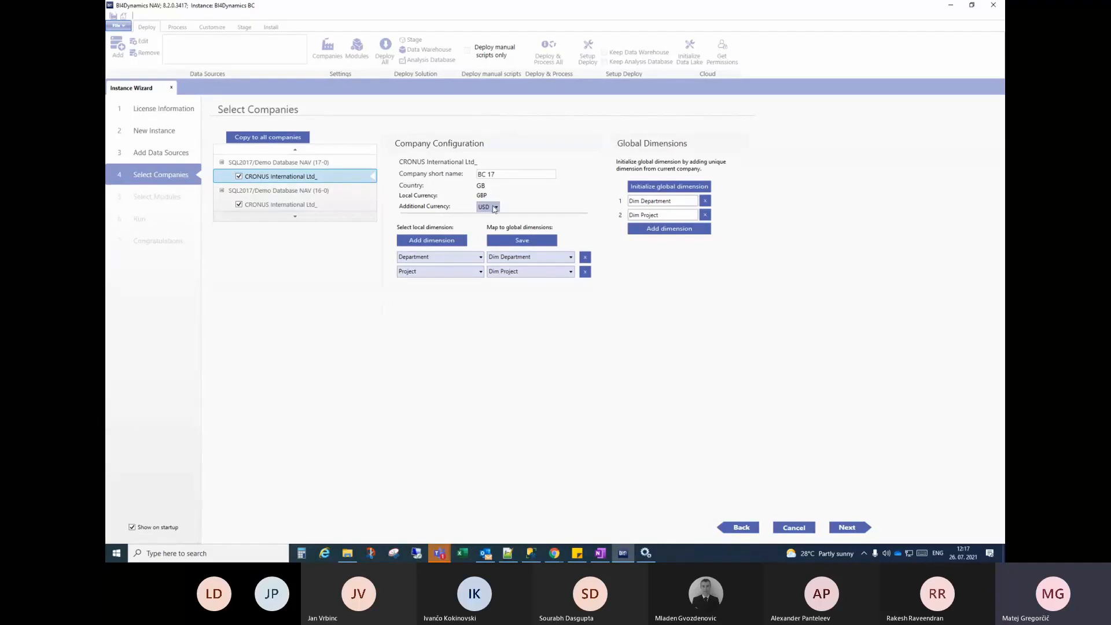
{"action": "left_click", "coordinate": [296, 205]}
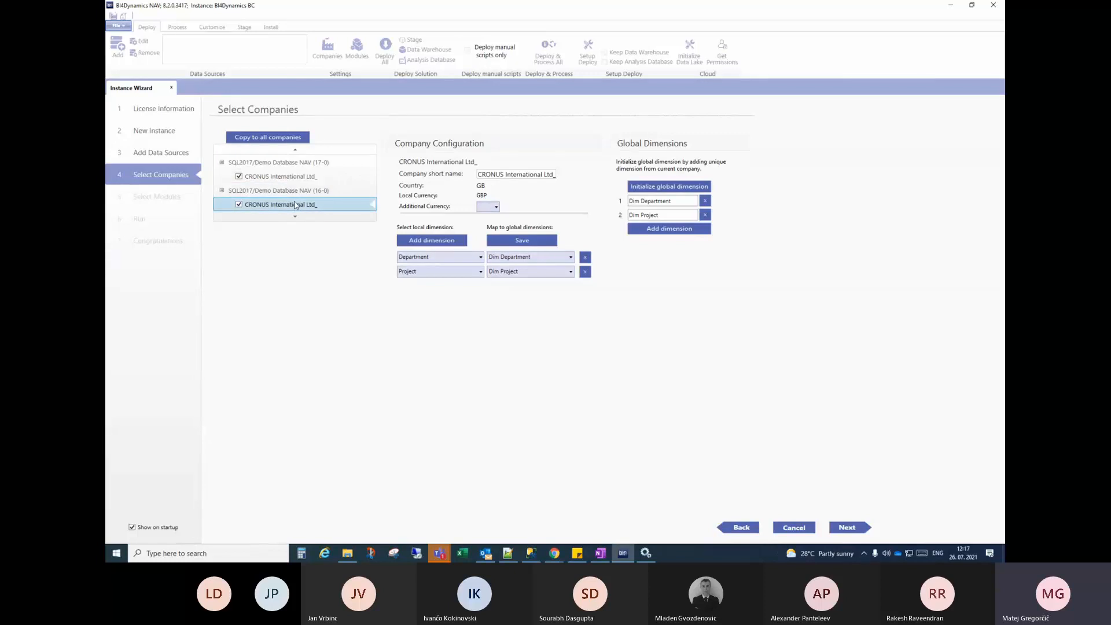
{"action": "left_click", "coordinate": [491, 207]}
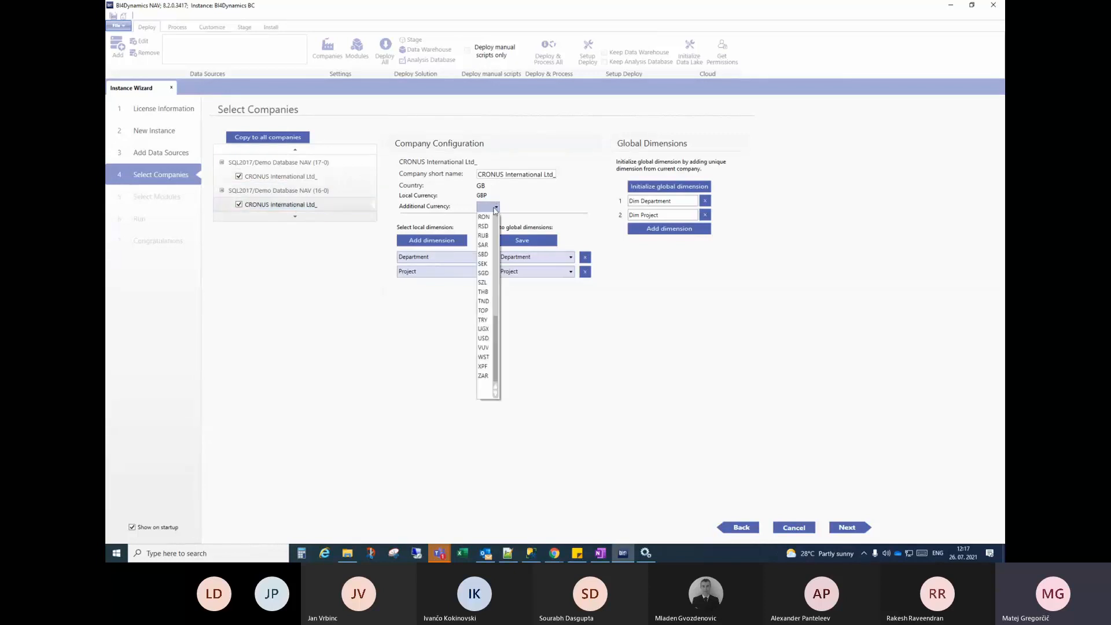
{"action": "left_click", "coordinate": [483, 338]}
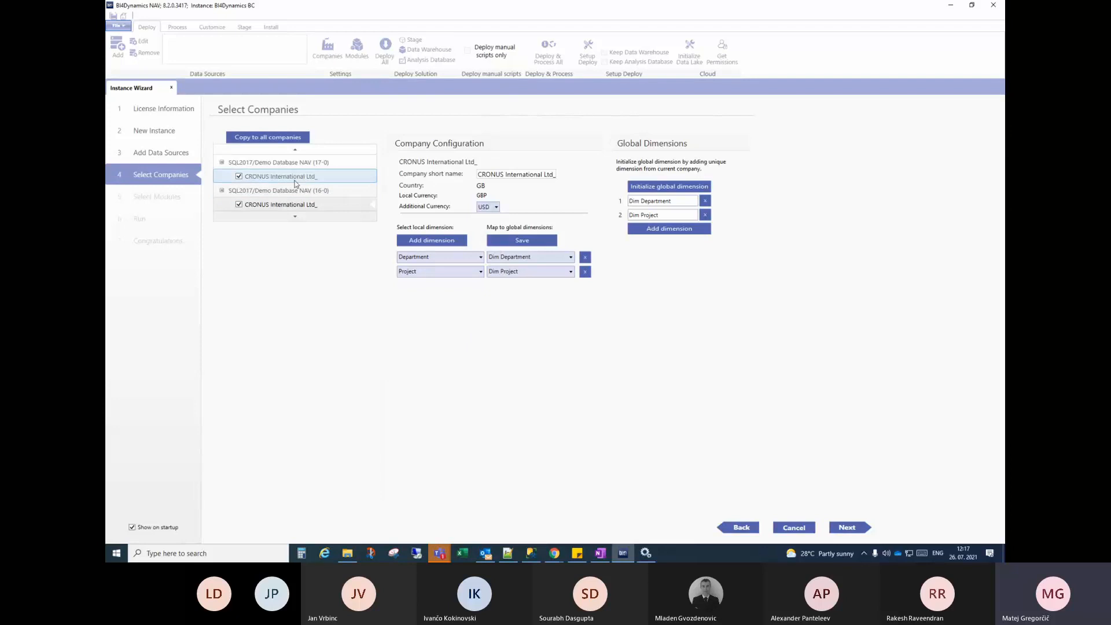
Compare the local and additional currency settings of the 17-0 and 16-0 CRONUS companies
{"action": "left_click", "coordinate": [293, 203]}
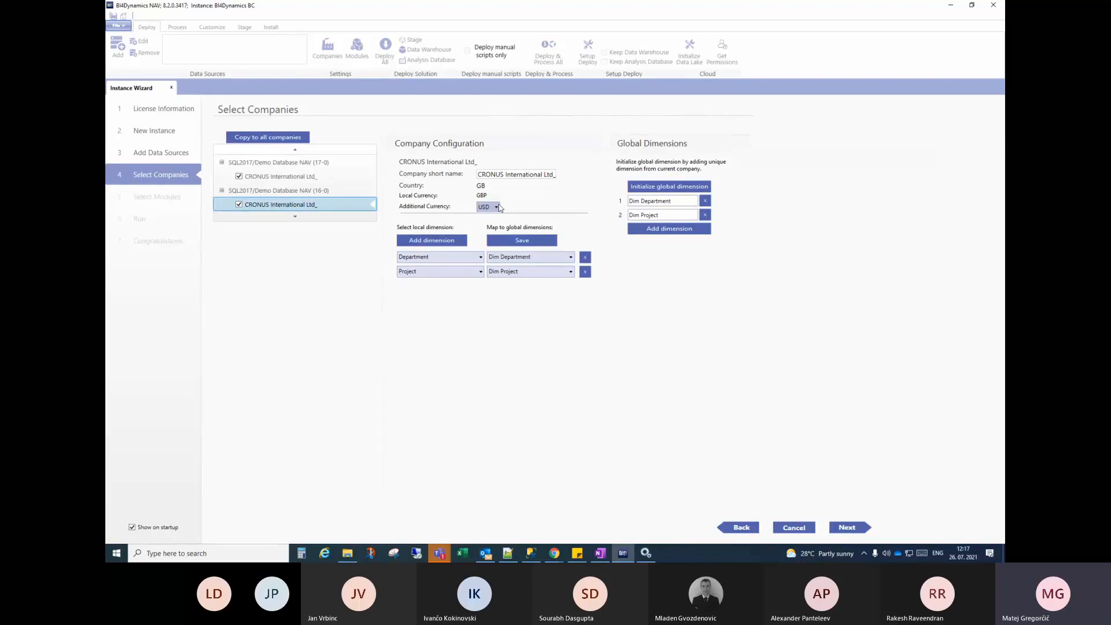
{"action": "left_click", "coordinate": [308, 177]}
{"action": "left_click", "coordinate": [307, 205]}
{"action": "left_click", "coordinate": [489, 210]}
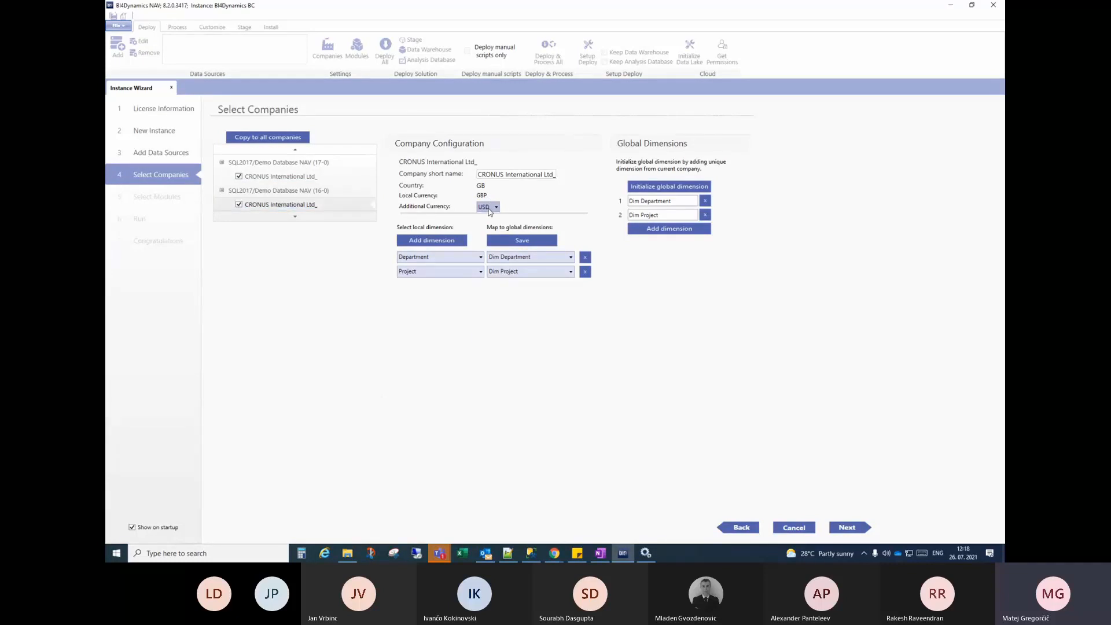
{"action": "left_click", "coordinate": [304, 179]}
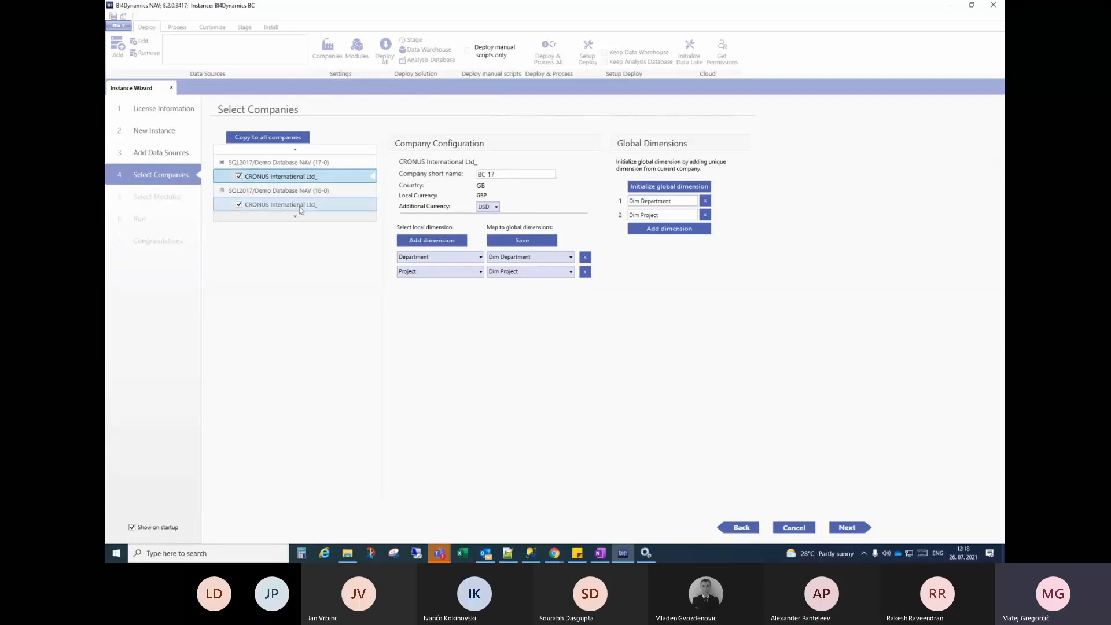
{"action": "left_click", "coordinate": [299, 209]}
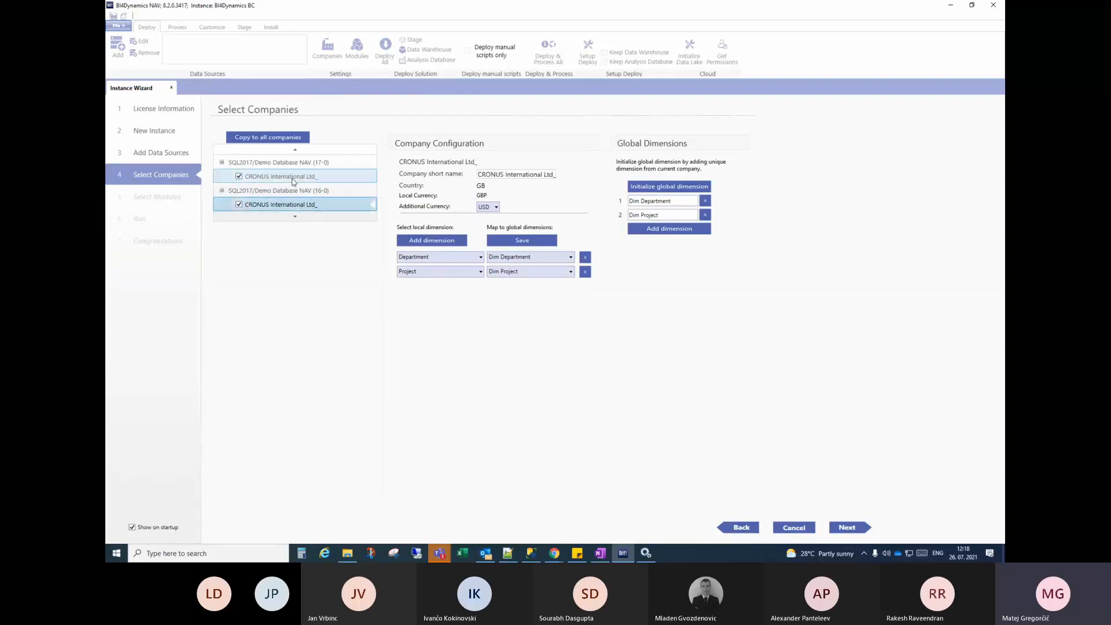
{"action": "left_click", "coordinate": [291, 179]}
{"action": "left_click", "coordinate": [292, 204]}
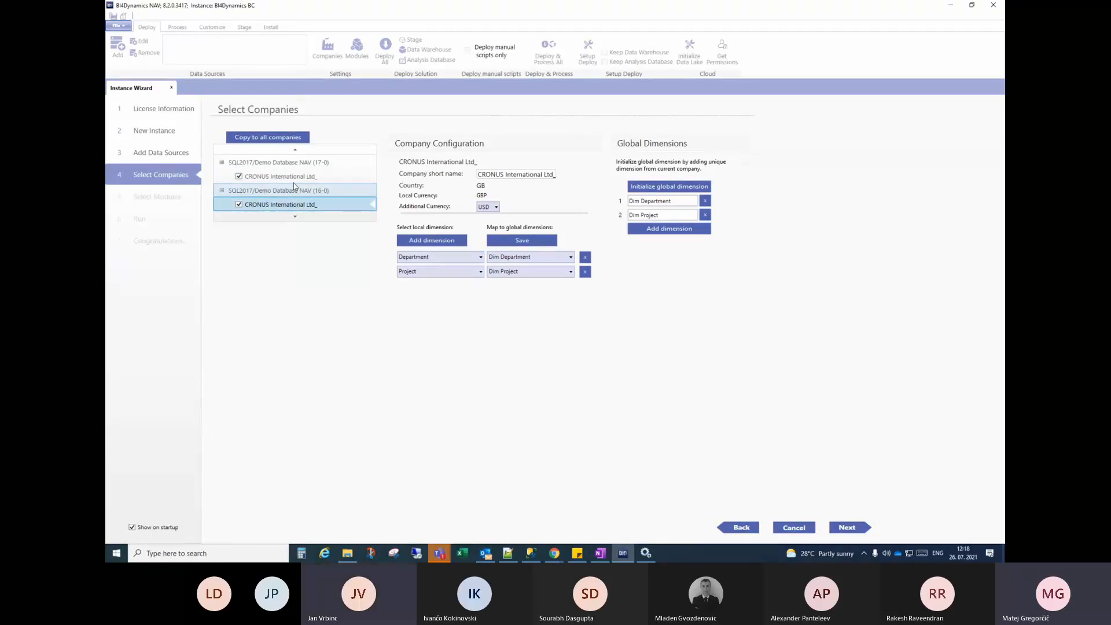
{"action": "left_click", "coordinate": [301, 177]}
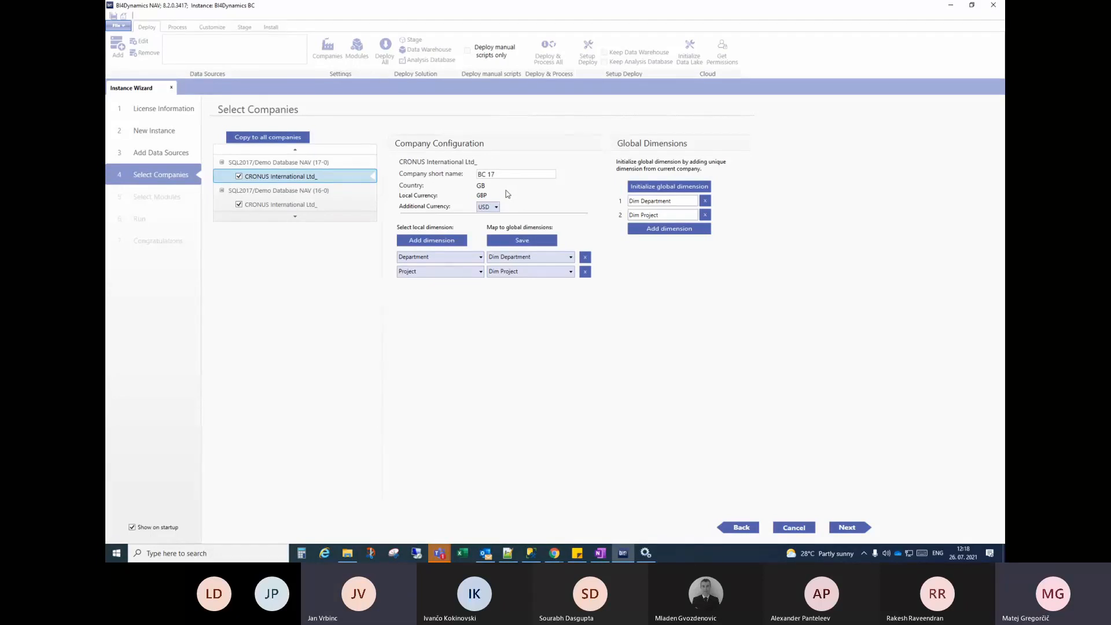
{"action": "left_click", "coordinate": [483, 195]}
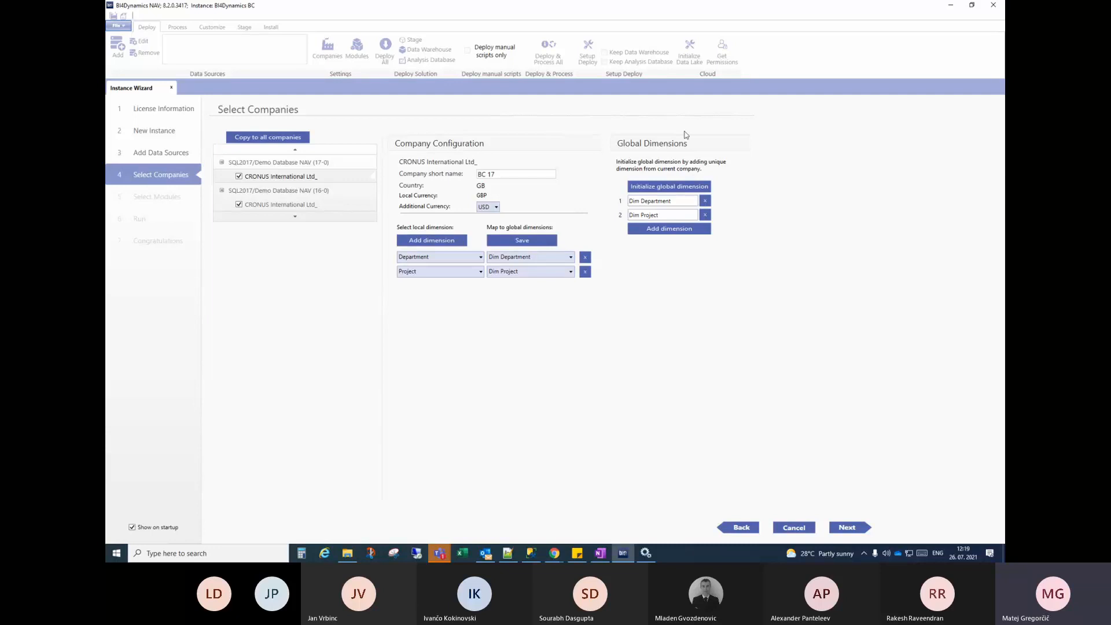
Switch to Excel, create a blank workbook and maximize its window
{"action": "left_click", "coordinate": [473, 555]}
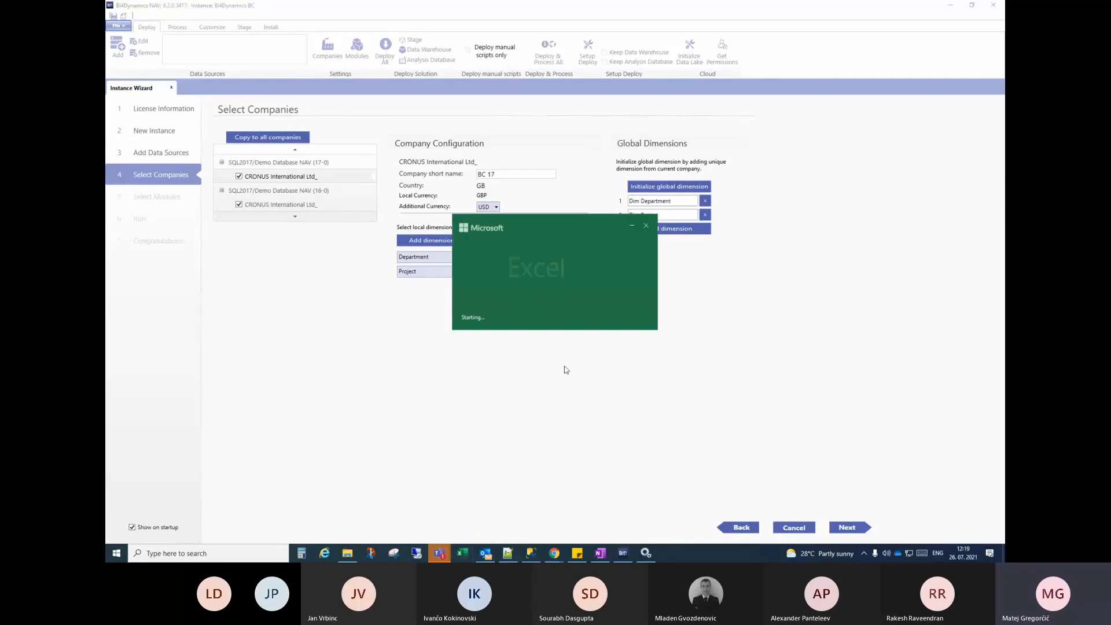
{"action": "left_click", "coordinate": [596, 140]}
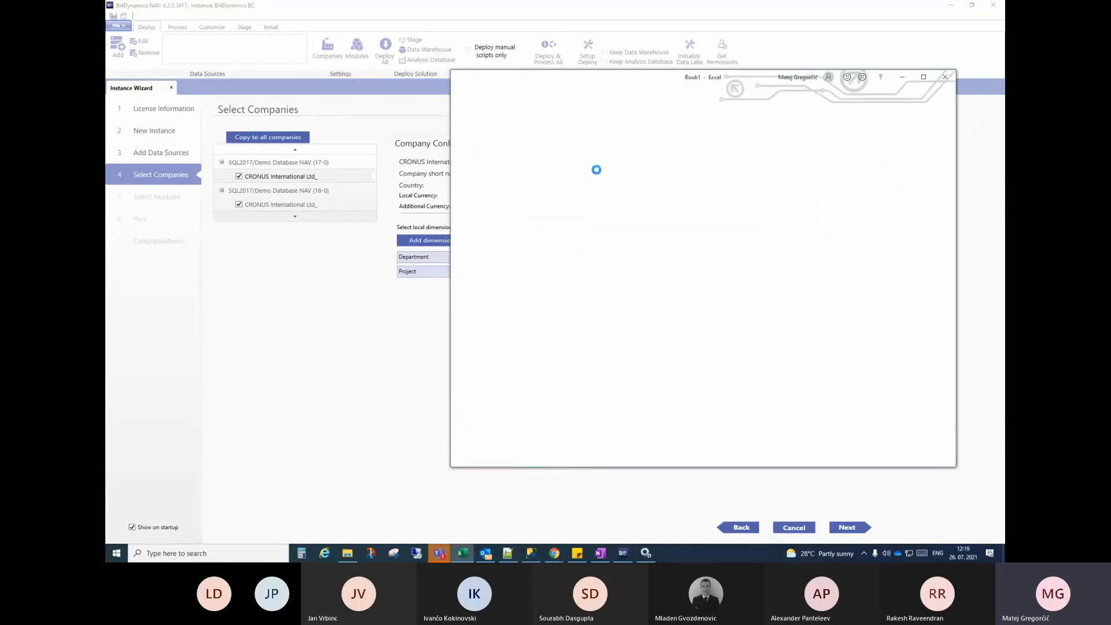
{"action": "left_click_drag", "start_coordinate": [796, 85], "coordinate": [618, 141]}
{"action": "double_click", "coordinate": [618, 141]}
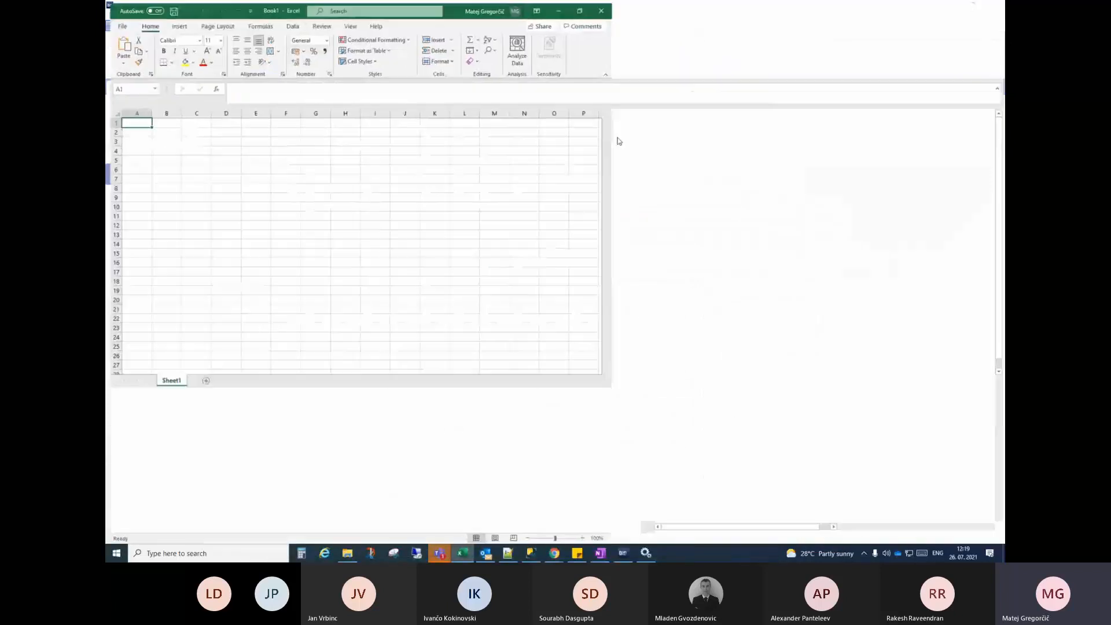
Start an Analysis Services data connection to the server .\BC using Windows Authentication
{"action": "left_click", "coordinate": [293, 25]}
{"action": "left_click", "coordinate": [118, 56]}
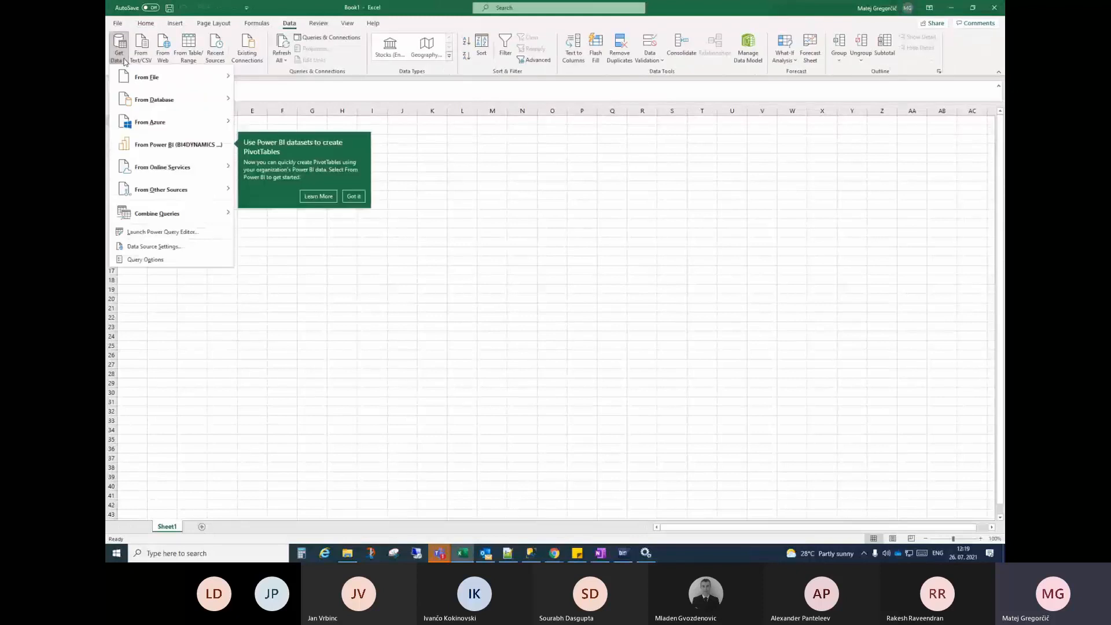
{"action": "mouse_move", "coordinate": [150, 99]}
{"action": "left_click", "coordinate": [311, 149]}
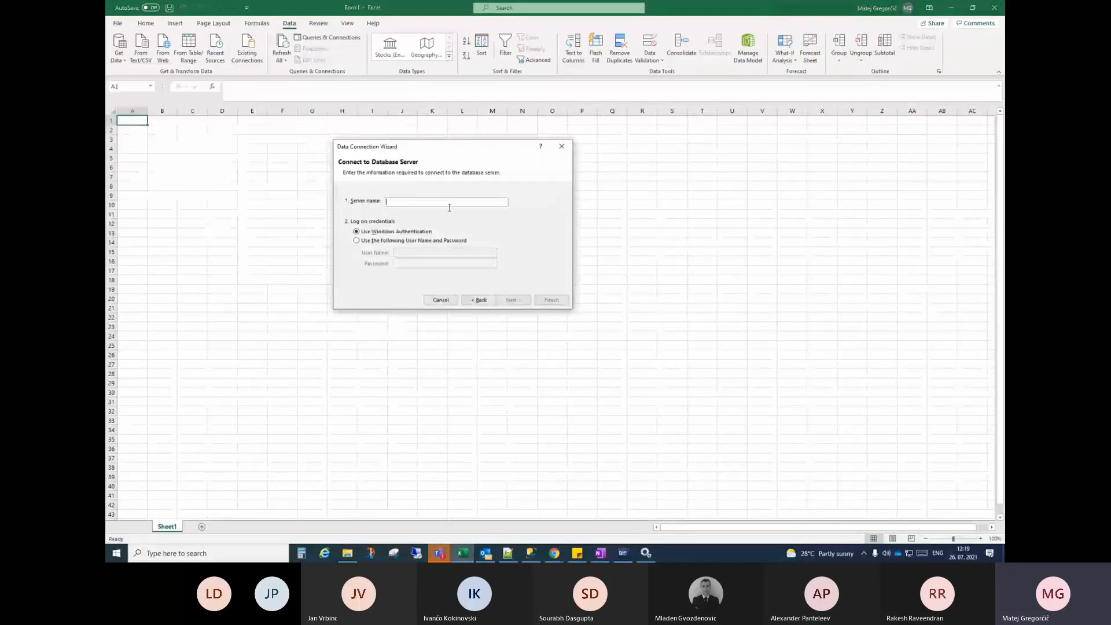
{"action": "type", "text": ".\\BC"}
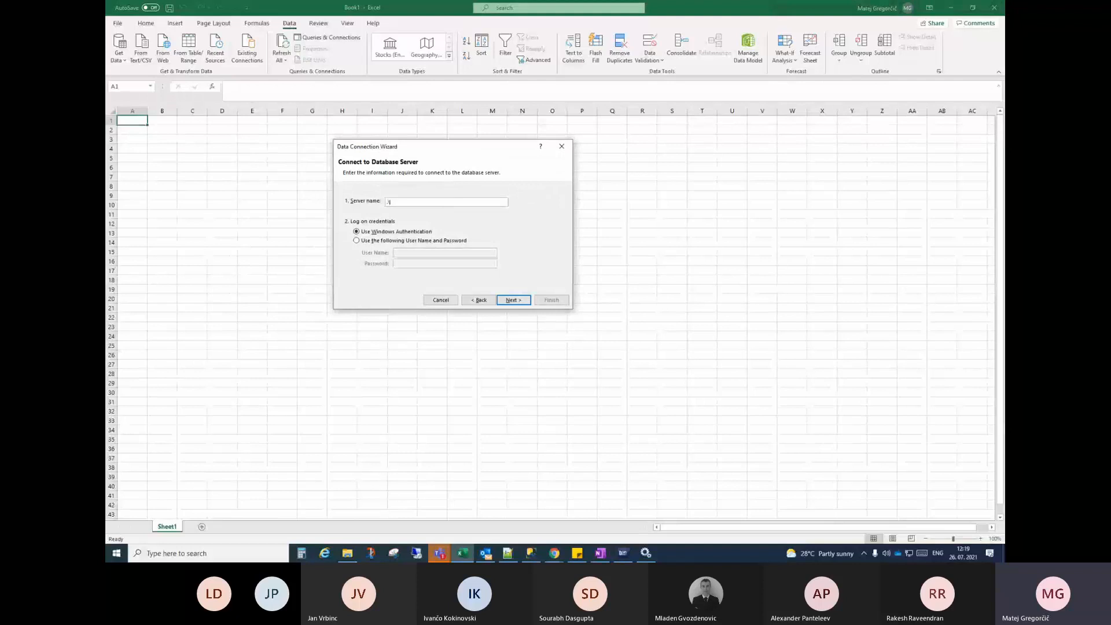
{"action": "left_click", "coordinate": [518, 301]}
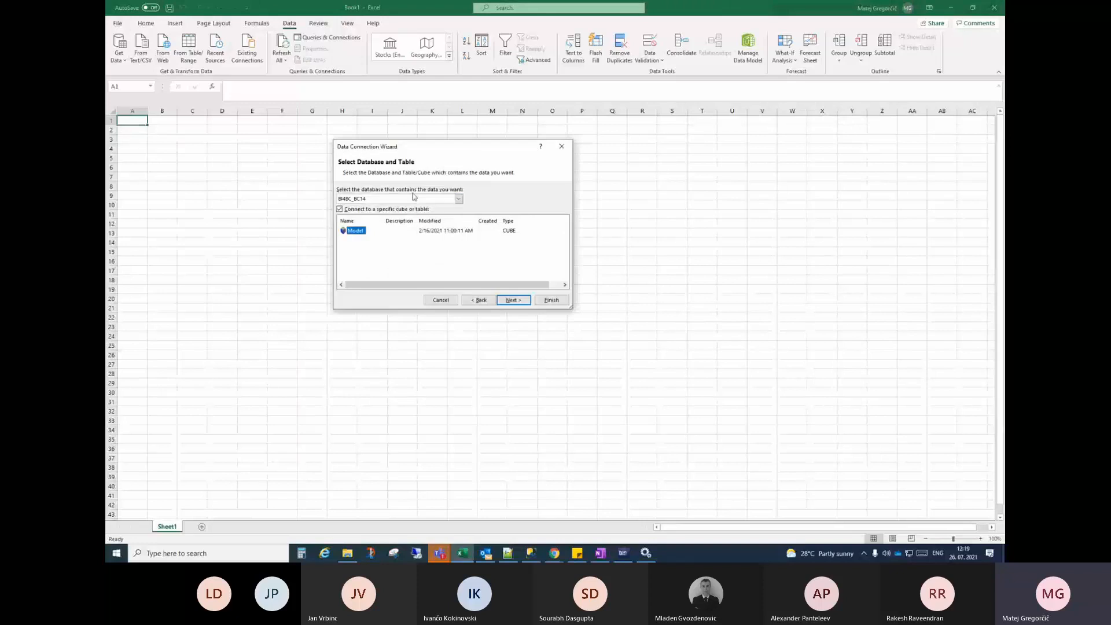
Choose the Model cube of the BI4Dynamics DEMO database and insert it as a PivotTable in the blank sheet
{"action": "left_click", "coordinate": [458, 199]}
{"action": "left_click", "coordinate": [416, 220]}
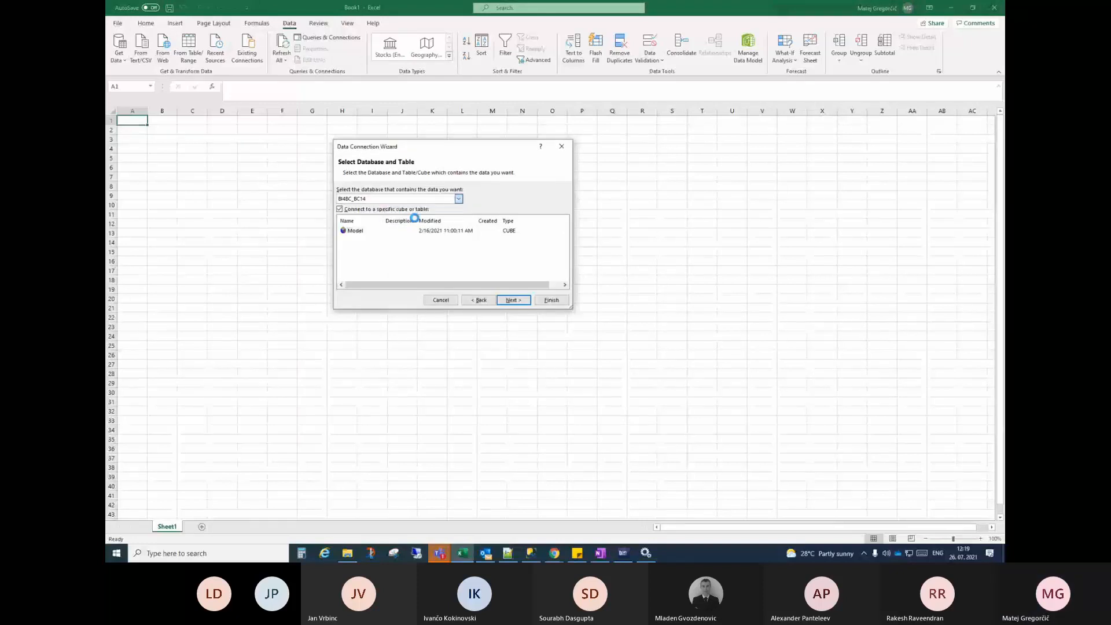
{"action": "left_click", "coordinate": [541, 304]}
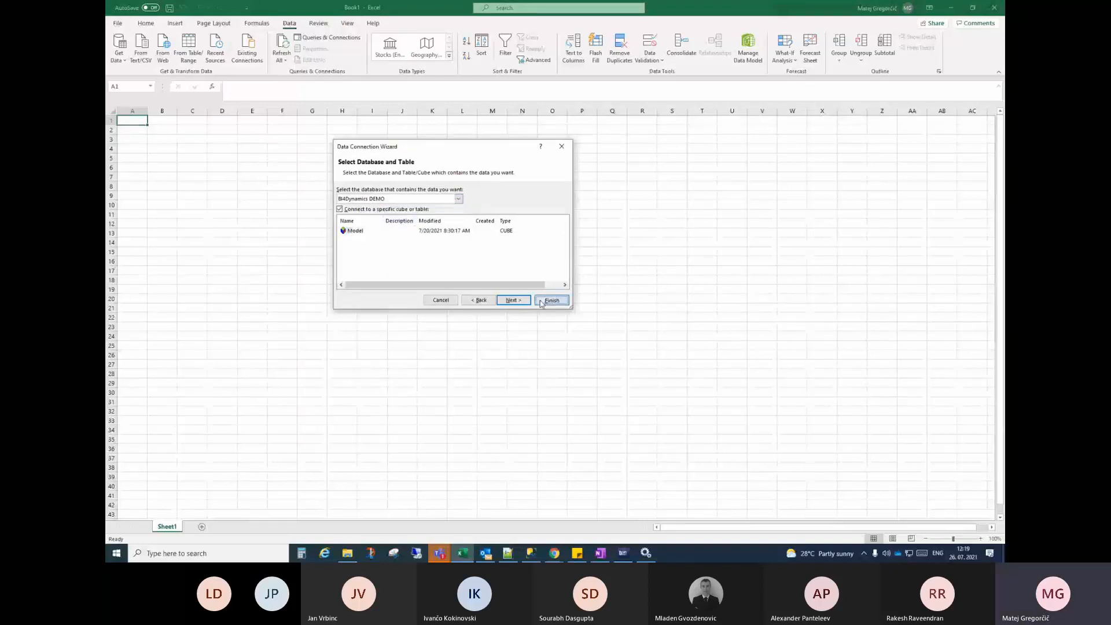
{"action": "left_click", "coordinate": [461, 278]}
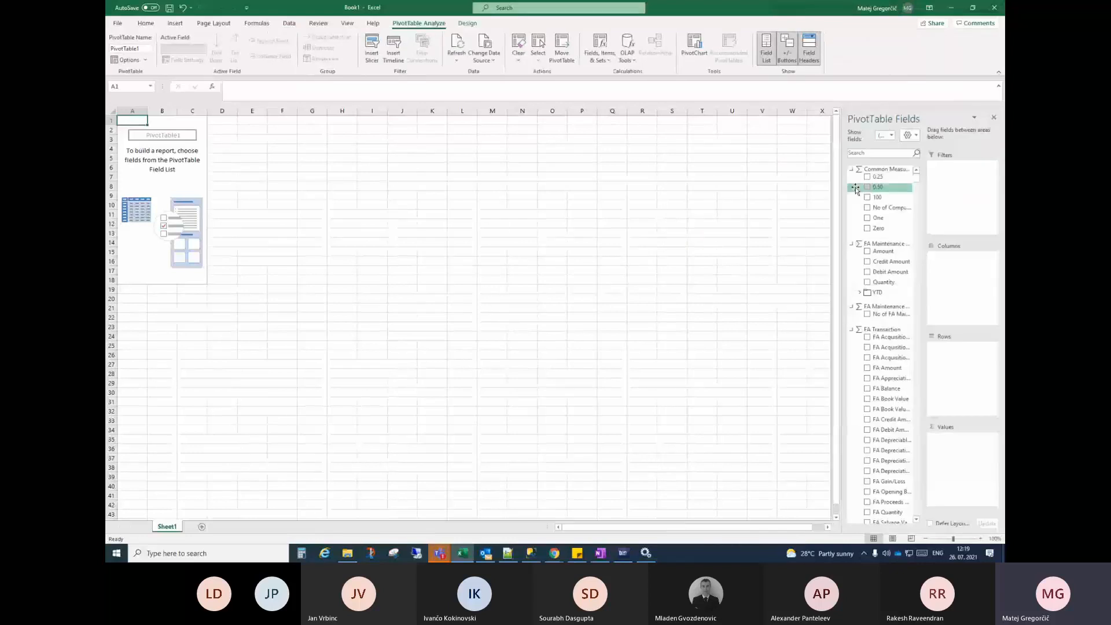
Widen the PivotTable field list and limit it to the Sales Values fields
{"action": "left_click_drag", "start_coordinate": [841, 188], "coordinate": [653, 187]}
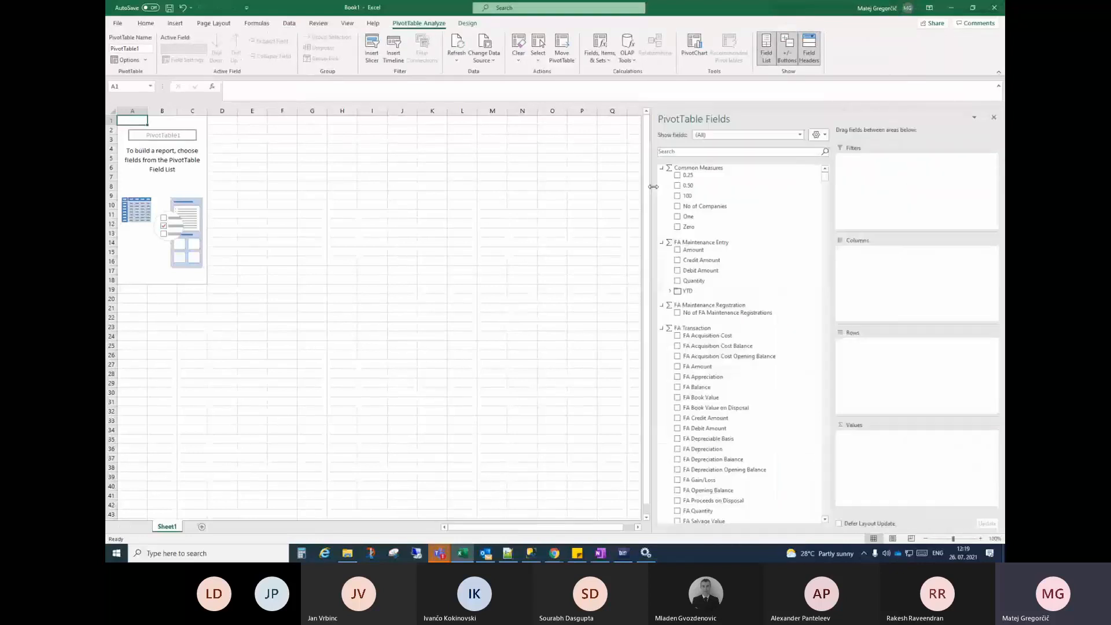
{"action": "left_click", "coordinate": [772, 139]}
{"action": "scroll", "coordinate": [735, 322], "scroll_direction": "down", "scroll_amount": 10}
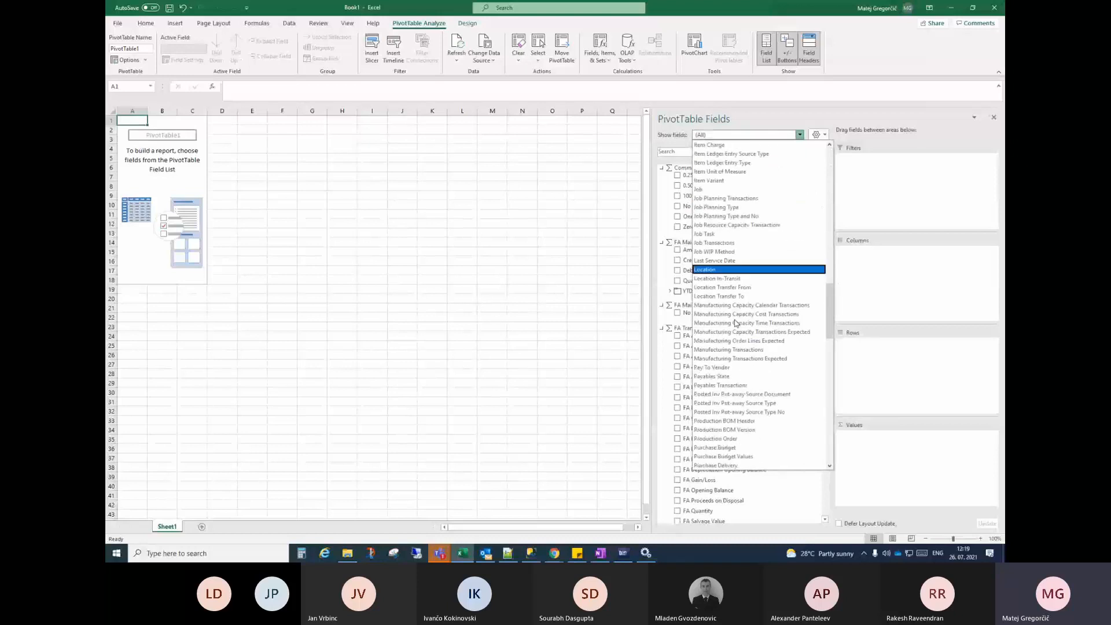
{"action": "scroll", "coordinate": [736, 323], "scroll_direction": "down", "scroll_amount": 15}
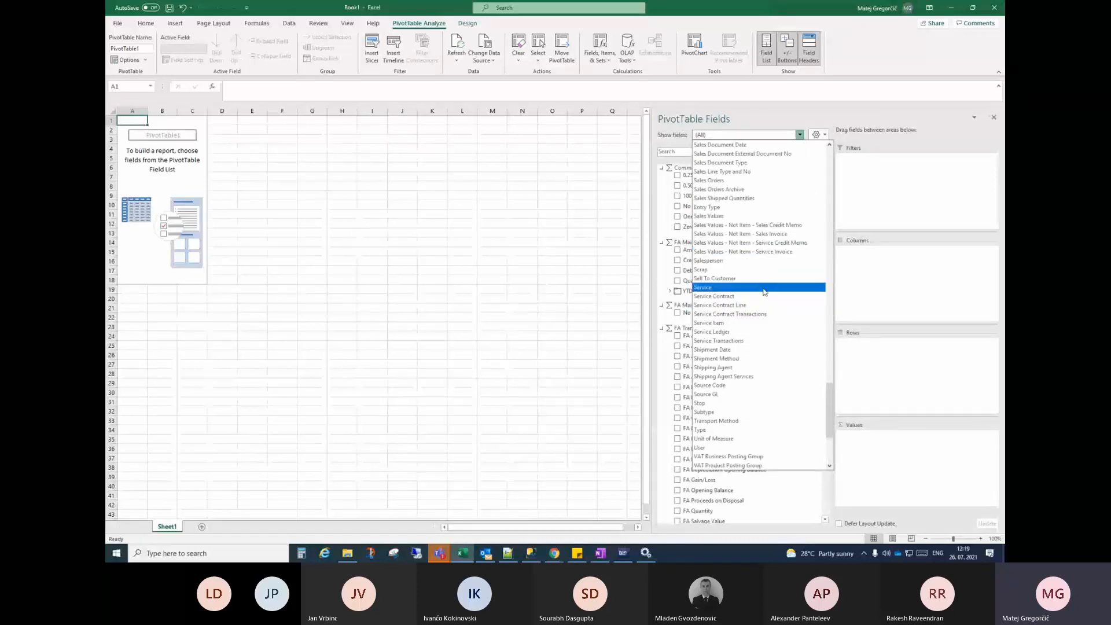
{"action": "scroll", "coordinate": [753, 290], "scroll_direction": "up", "scroll_amount": 2}
{"action": "left_click", "coordinate": [739, 270]}
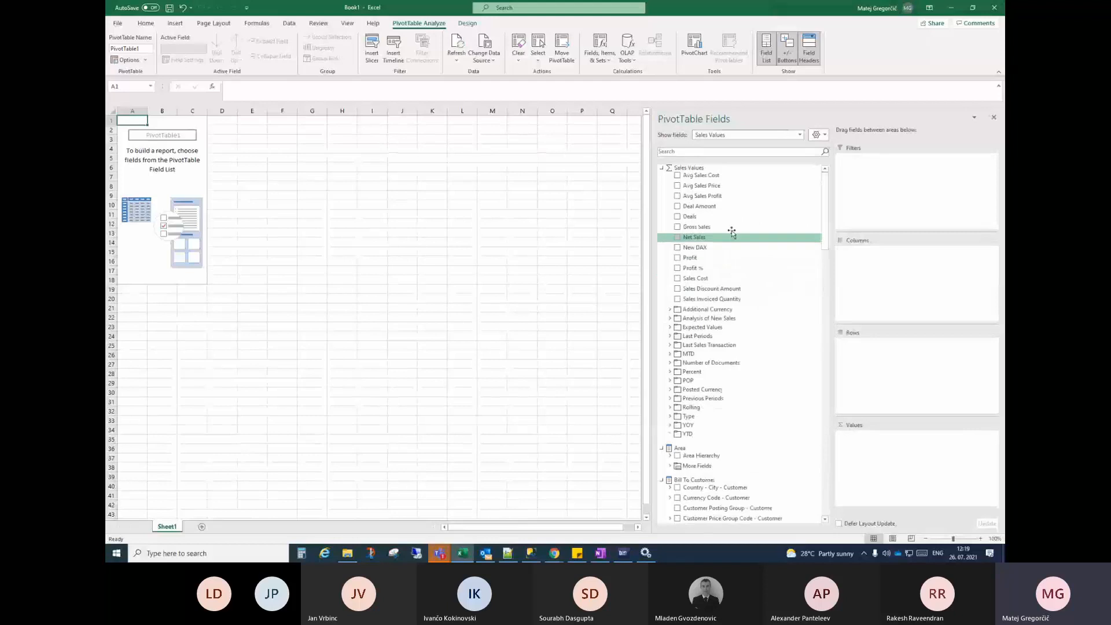
Add Net Sales and the additional-currency measure Net Sales ACY to the PivotTable values
{"action": "left_click", "coordinate": [678, 238]}
{"action": "left_click", "coordinate": [671, 310]}
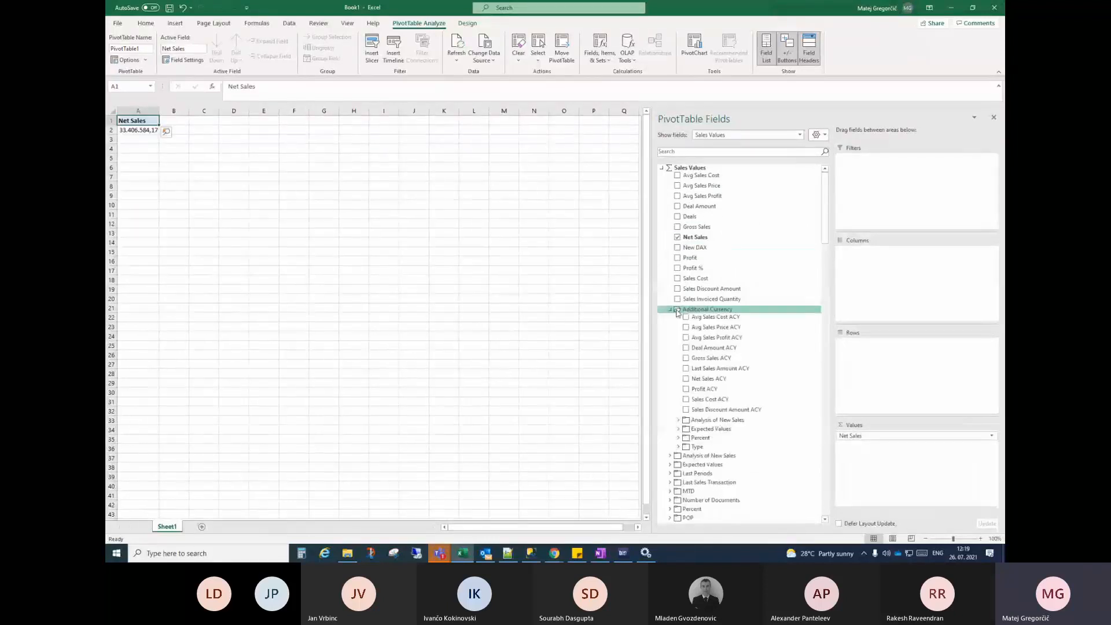
{"action": "left_click", "coordinate": [685, 380]}
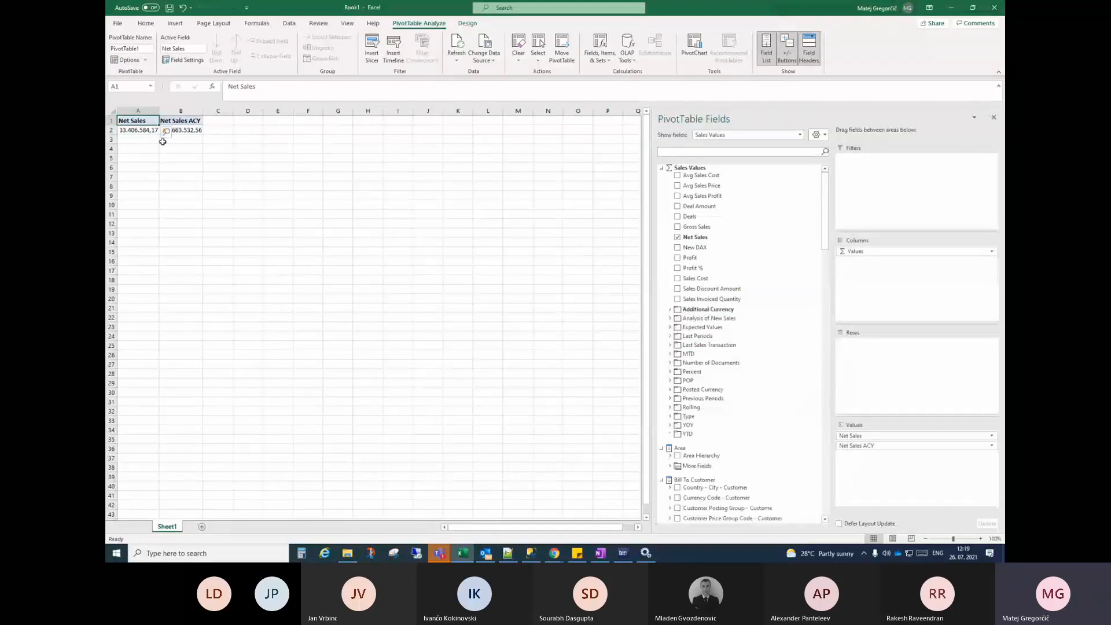
Break the PivotTable down by company by adding the Company field to the rows
{"action": "scroll", "coordinate": [827, 224], "scroll_direction": "down", "scroll_amount": 1}
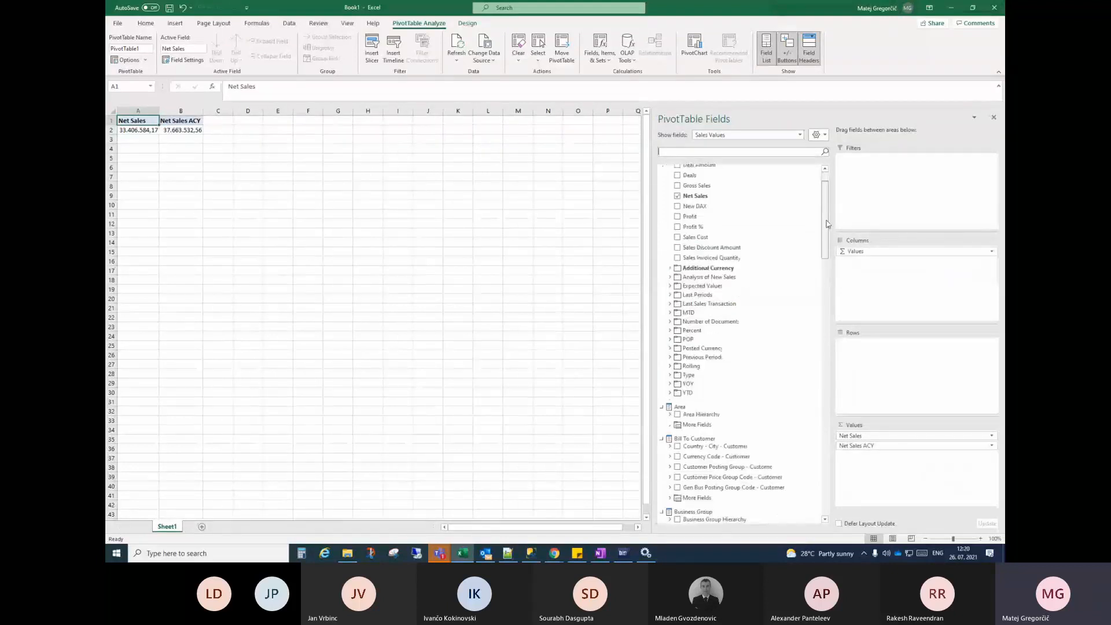
{"action": "scroll", "coordinate": [827, 224], "scroll_direction": "down", "scroll_amount": 6}
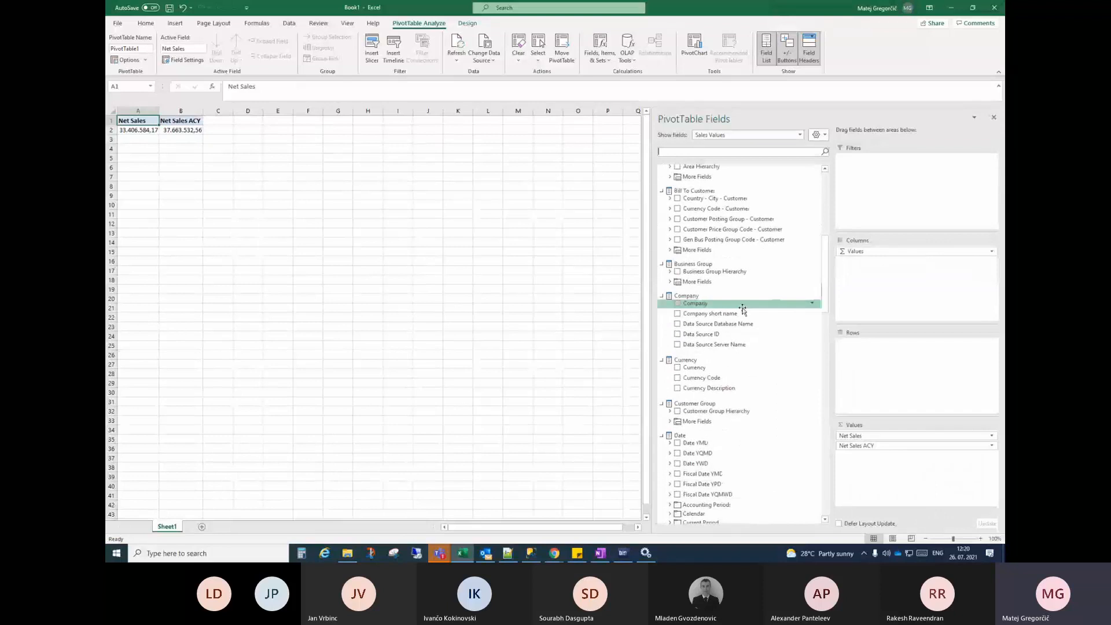
{"action": "left_click_drag", "start_coordinate": [742, 309], "coordinate": [873, 348]}
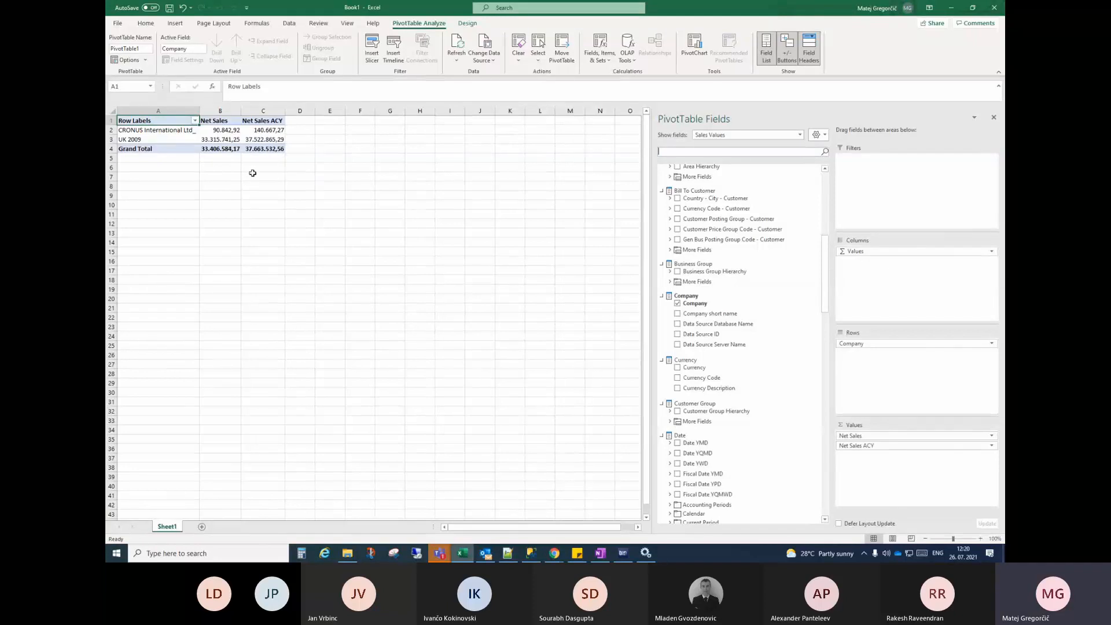
Widen column A so the full company names fit in the PivotTable row labels
{"action": "left_click", "coordinate": [228, 131]}
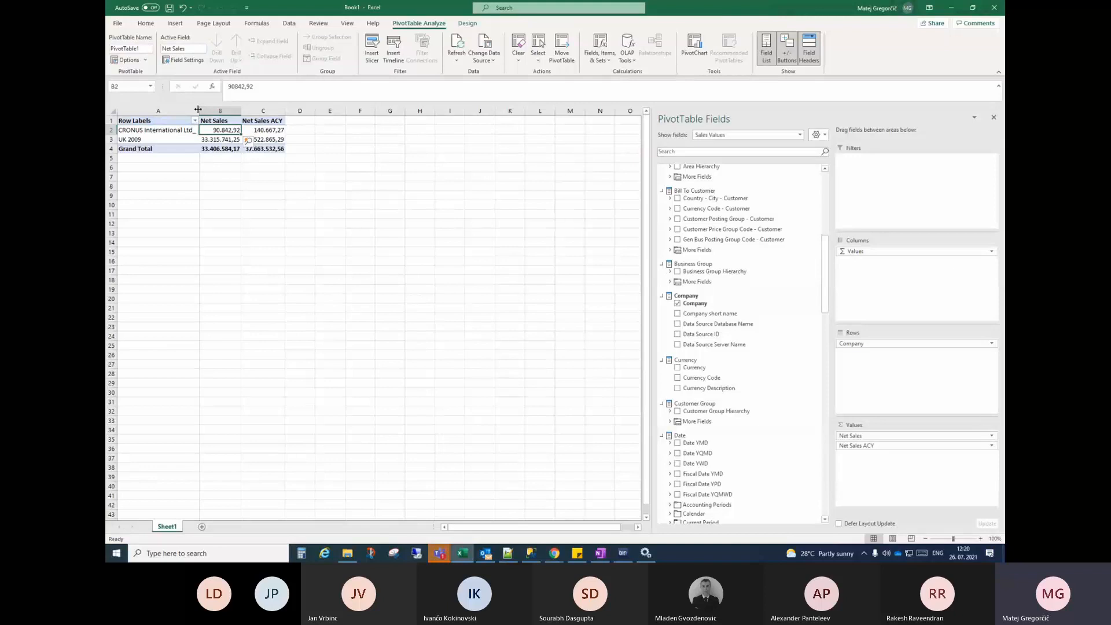
{"action": "left_click_drag", "start_coordinate": [198, 109], "coordinate": [212, 109]}
{"action": "left_click", "coordinate": [181, 131]}
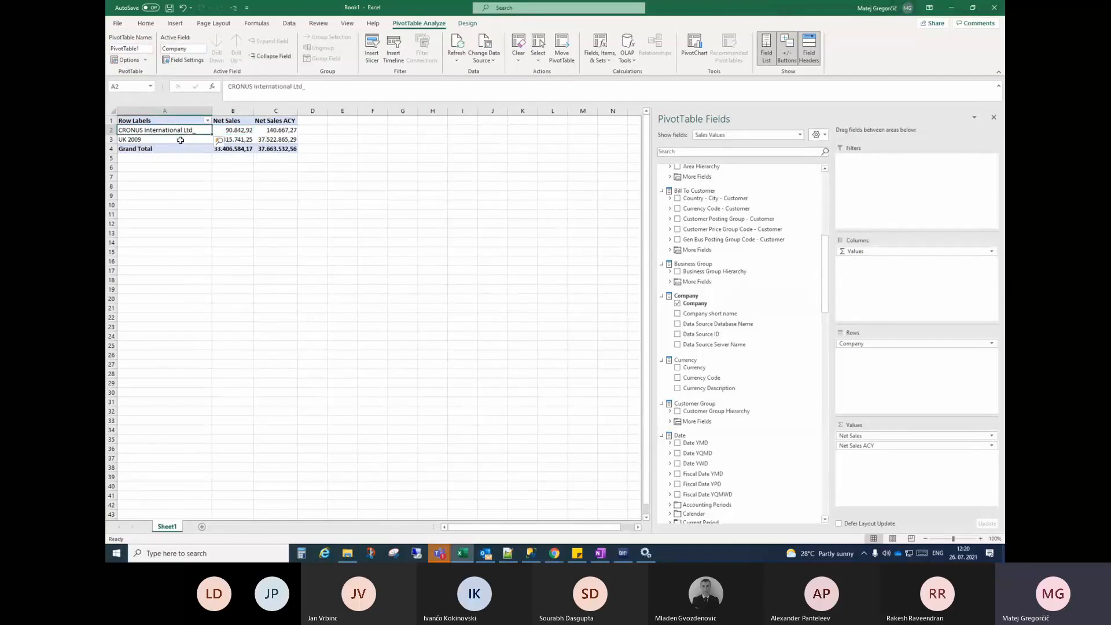
Compare the Net Sales and Net Sales ACY values of CRONUS International Ltd_ and UK 2009
{"action": "left_click", "coordinate": [181, 140]}
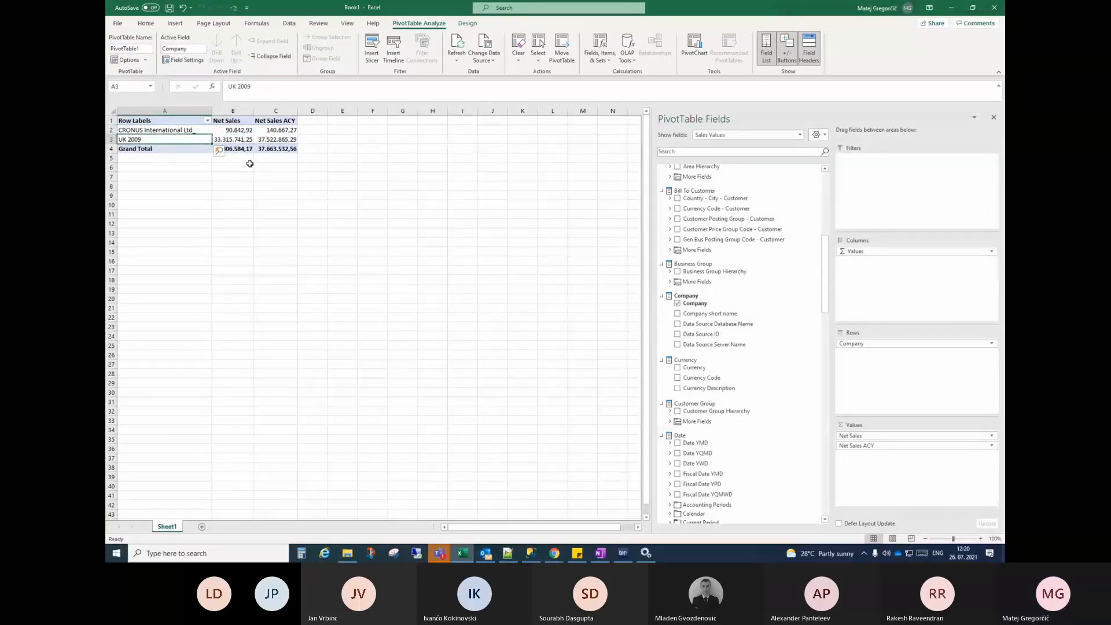
{"action": "left_click", "coordinate": [190, 131]}
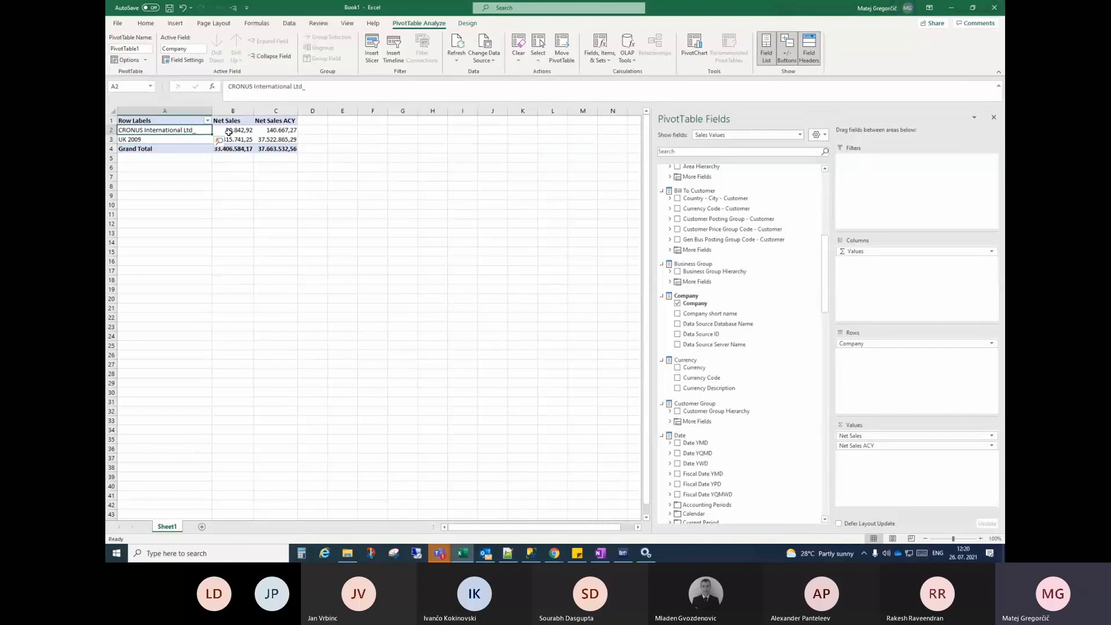
{"action": "left_click", "coordinate": [230, 131]}
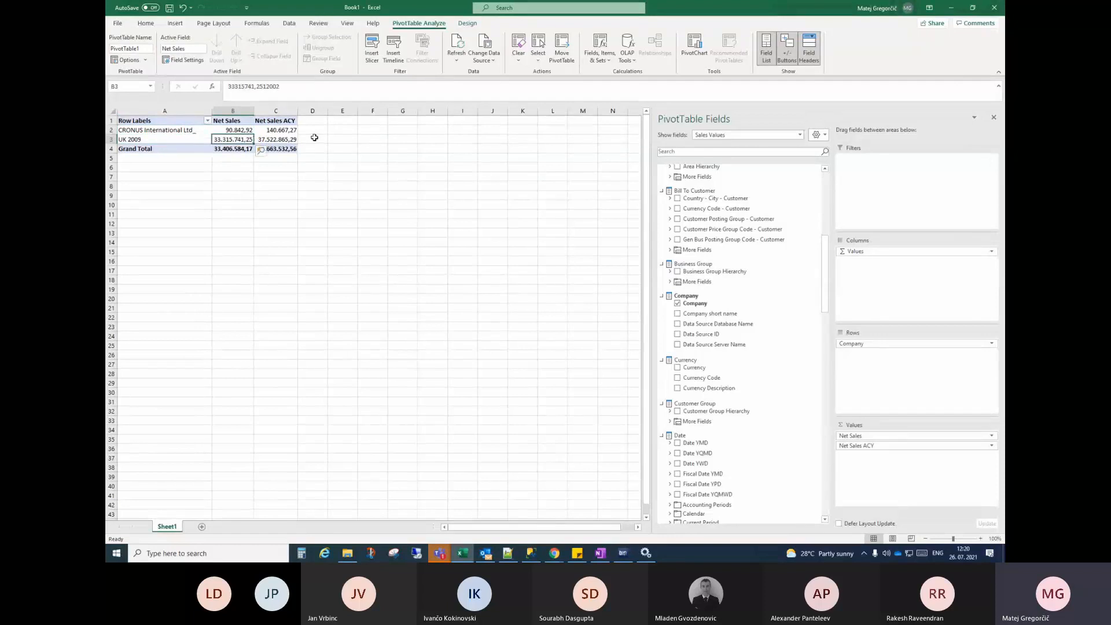
{"action": "left_click", "coordinate": [293, 130]}
{"action": "left_click", "coordinate": [290, 139]}
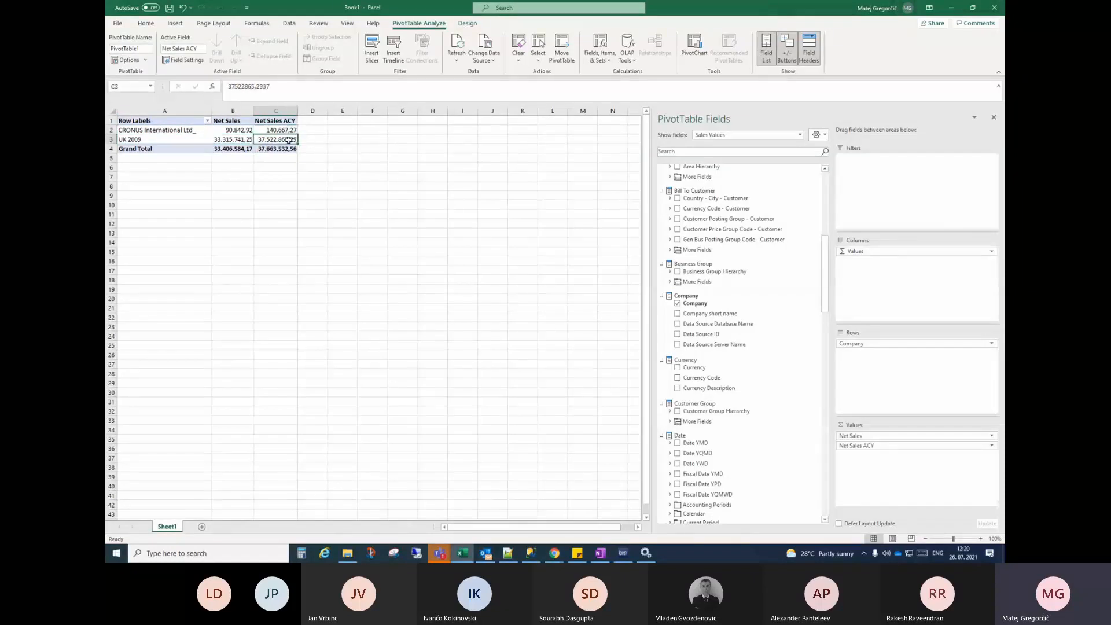
{"action": "left_click", "coordinate": [290, 131]}
{"action": "left_click", "coordinate": [286, 139]}
{"action": "left_click", "coordinate": [285, 132]}
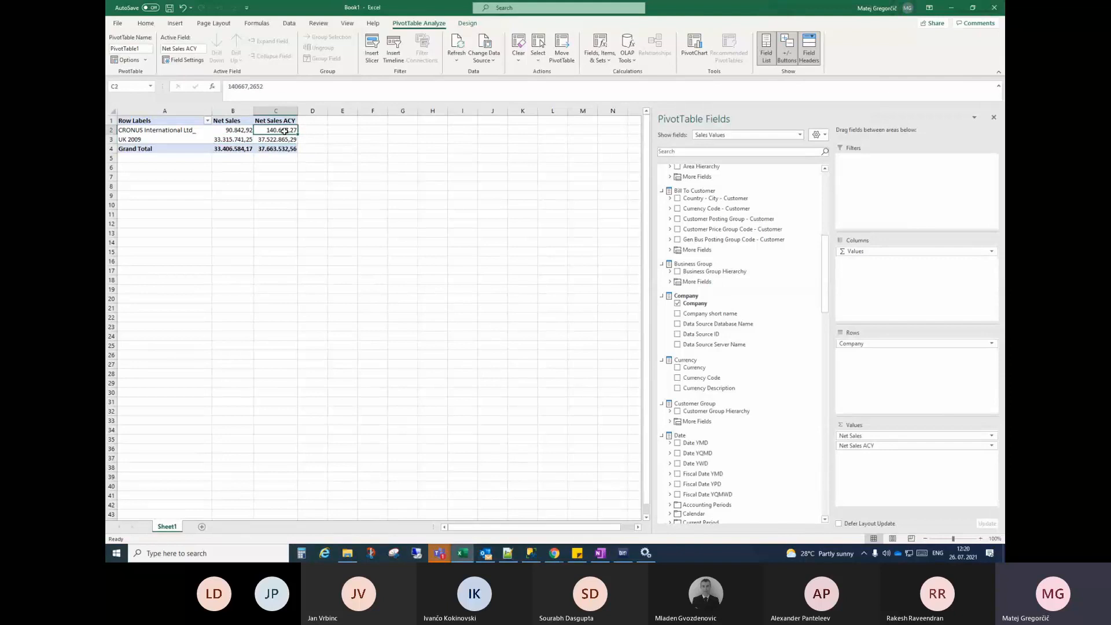
Switch to SQL Server Management Studio, look through the databases of the SQL Server 15.0 instance, and return to Excel
{"action": "mouse_move", "coordinate": [535, 555]}
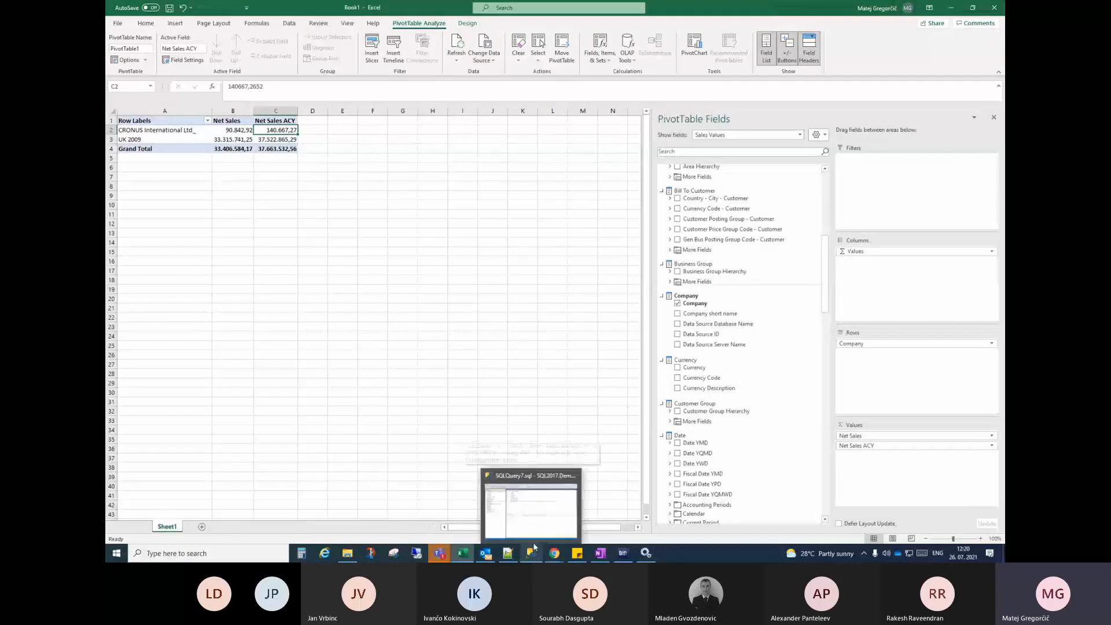
{"action": "left_click", "coordinate": [533, 517]}
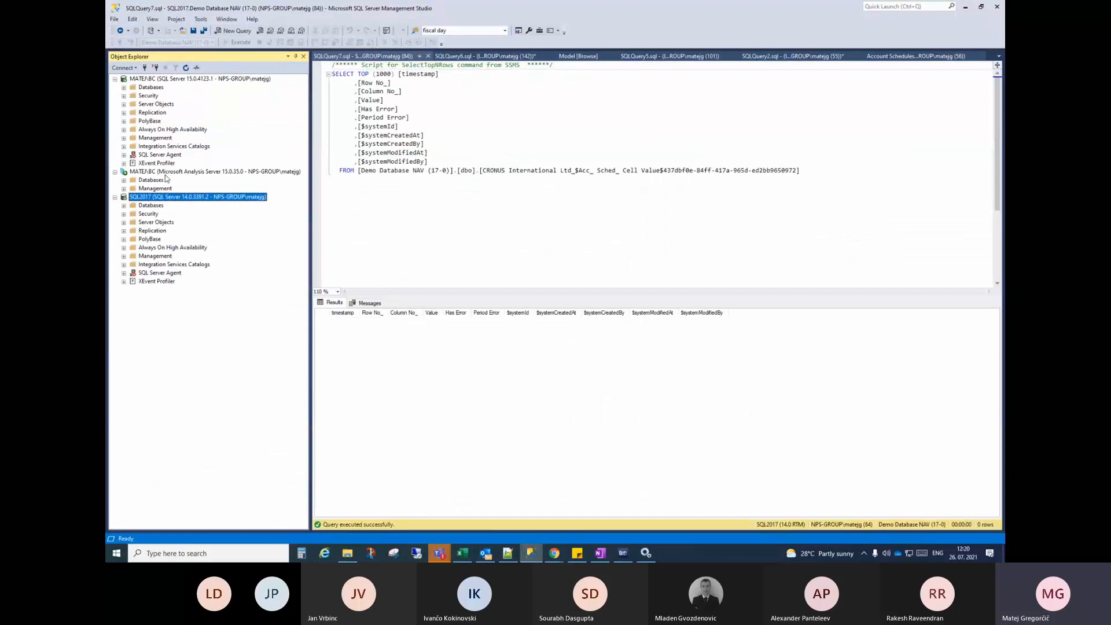
{"action": "double_click", "coordinate": [145, 87]}
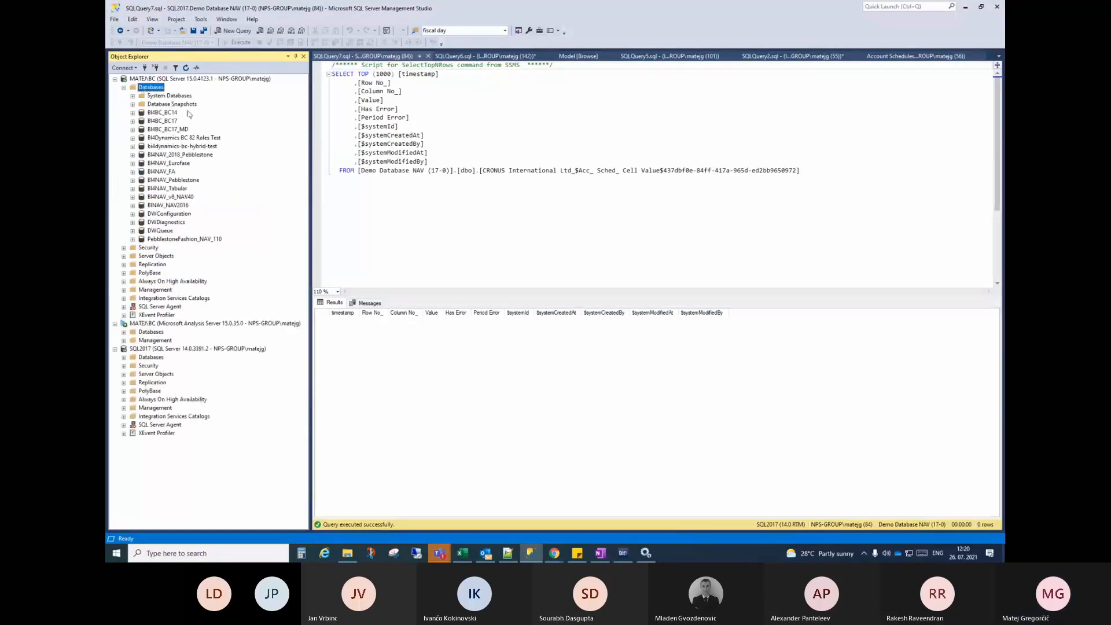
{"action": "left_click", "coordinate": [124, 87]}
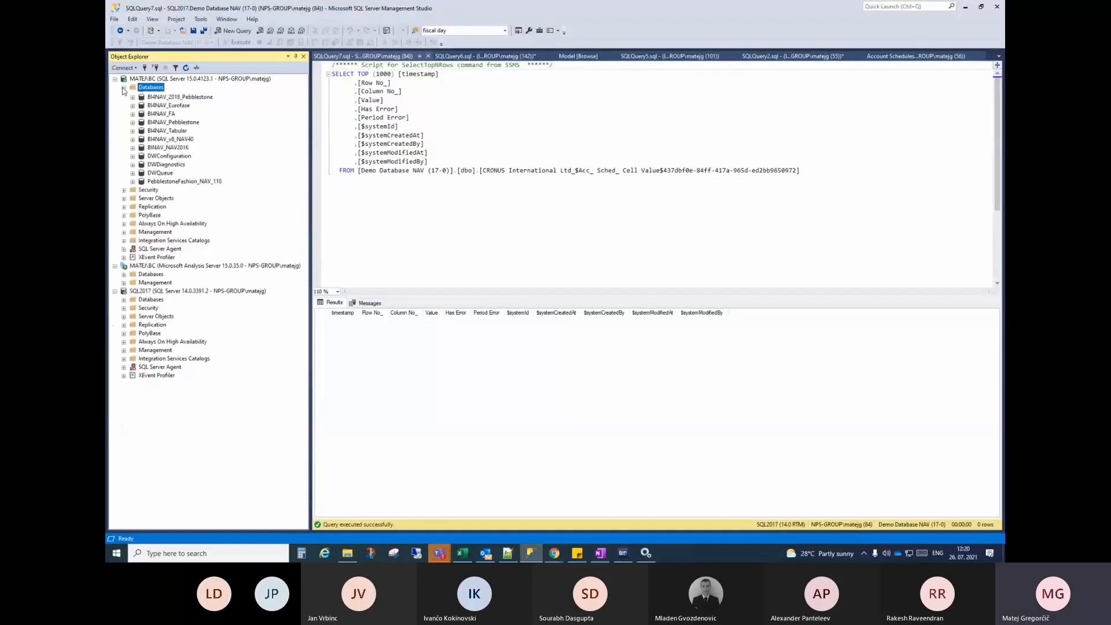
{"action": "left_click", "coordinate": [964, 9]}
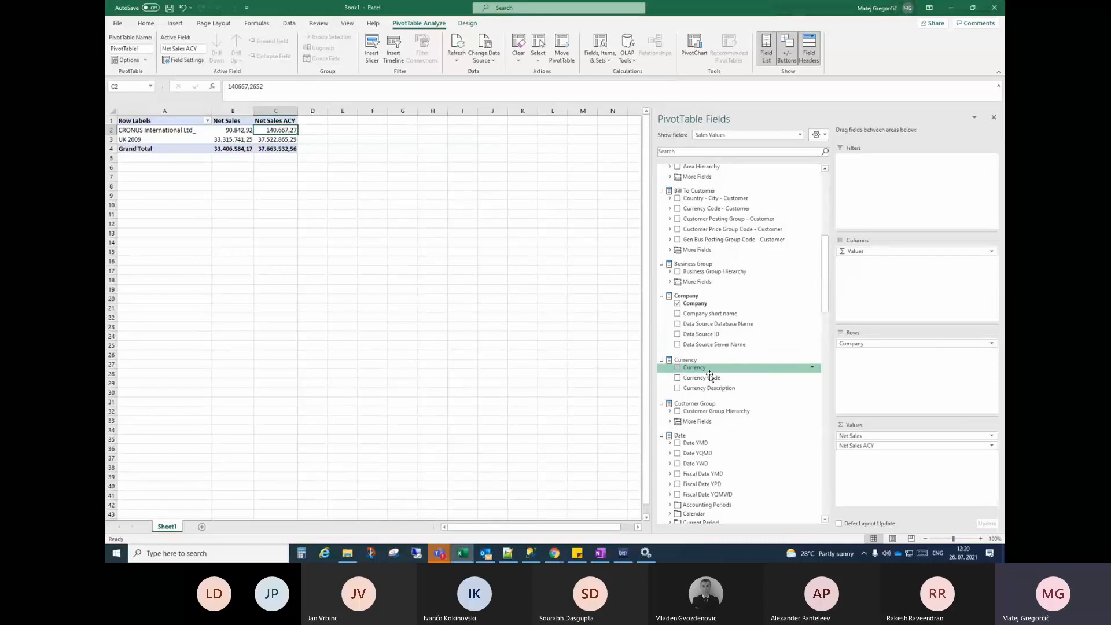
Add the Currency Code field to the PivotTable rows and nest it beneath Company
{"action": "left_click_drag", "start_coordinate": [710, 375], "coordinate": [900, 340]}
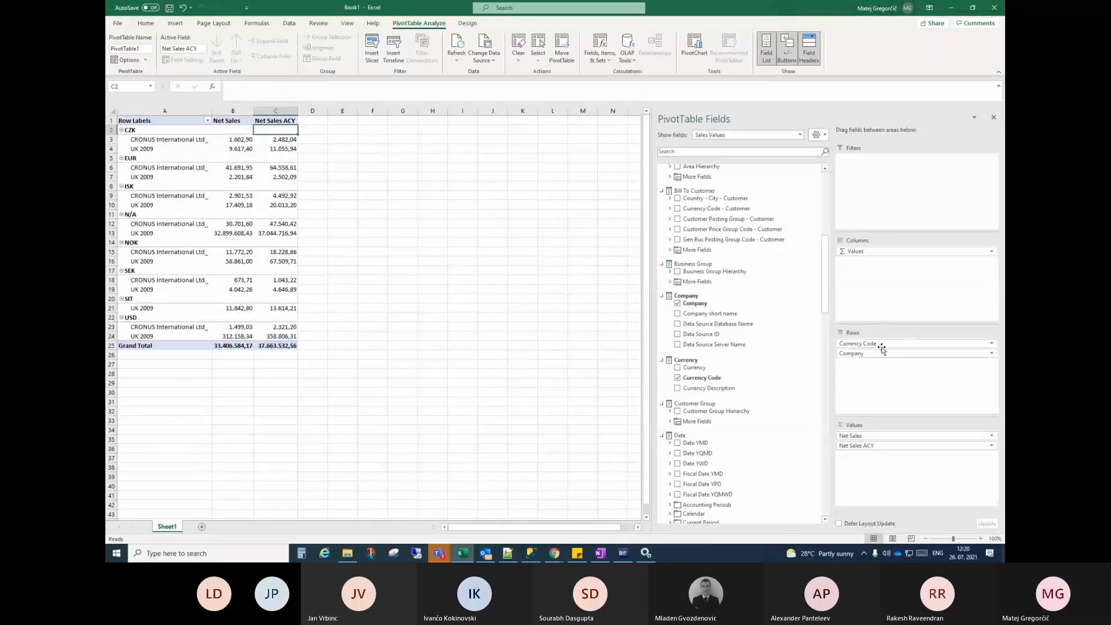
{"action": "left_click_drag", "start_coordinate": [882, 348], "coordinate": [882, 367]}
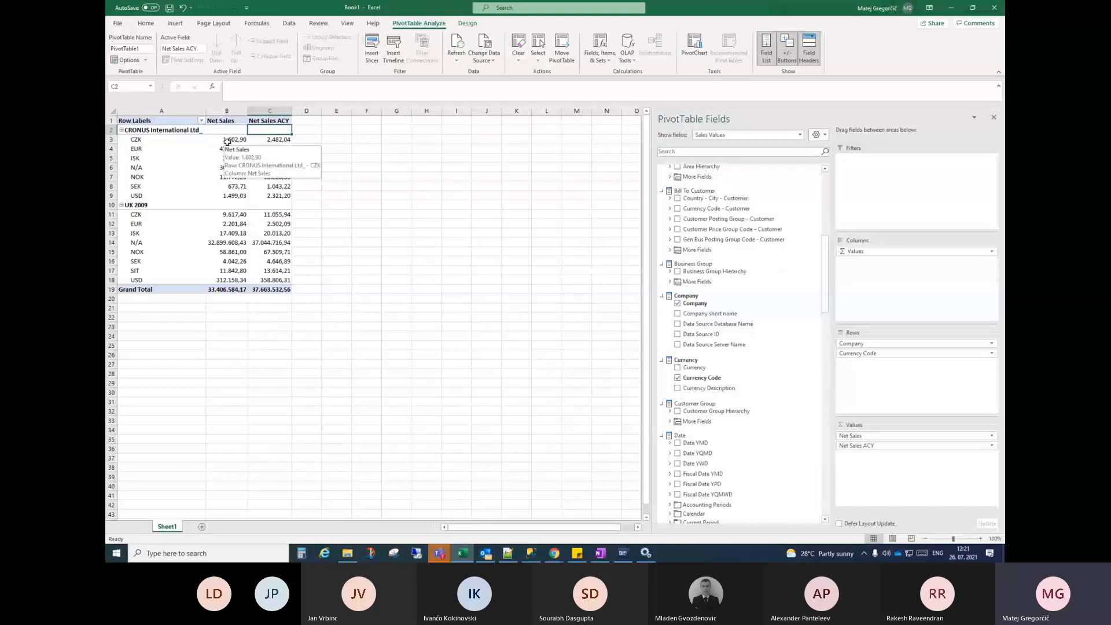
Examine the Net Sales and Net Sales ACY values per currency code for both companies, including the grand total
{"action": "left_click", "coordinate": [226, 141]}
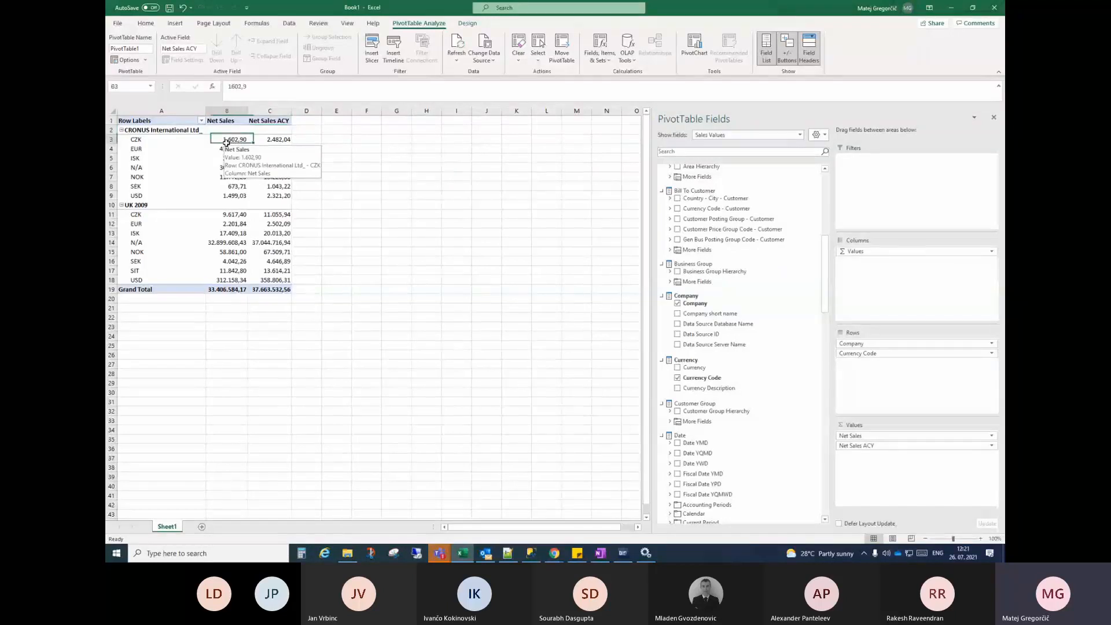
{"action": "left_click", "coordinate": [137, 148]}
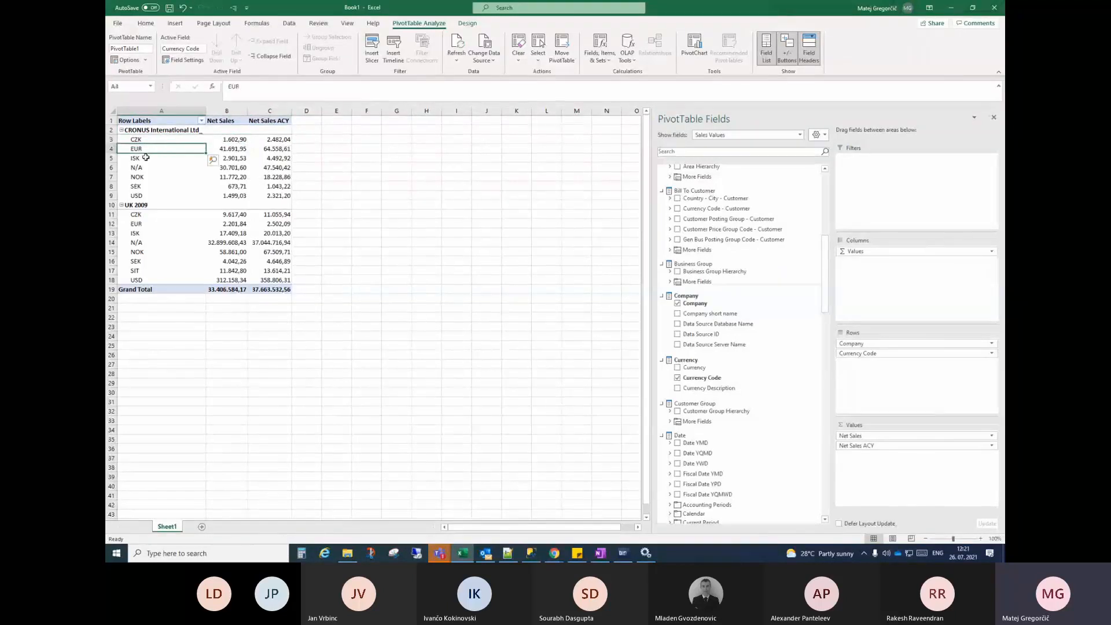
{"action": "left_click", "coordinate": [141, 158]}
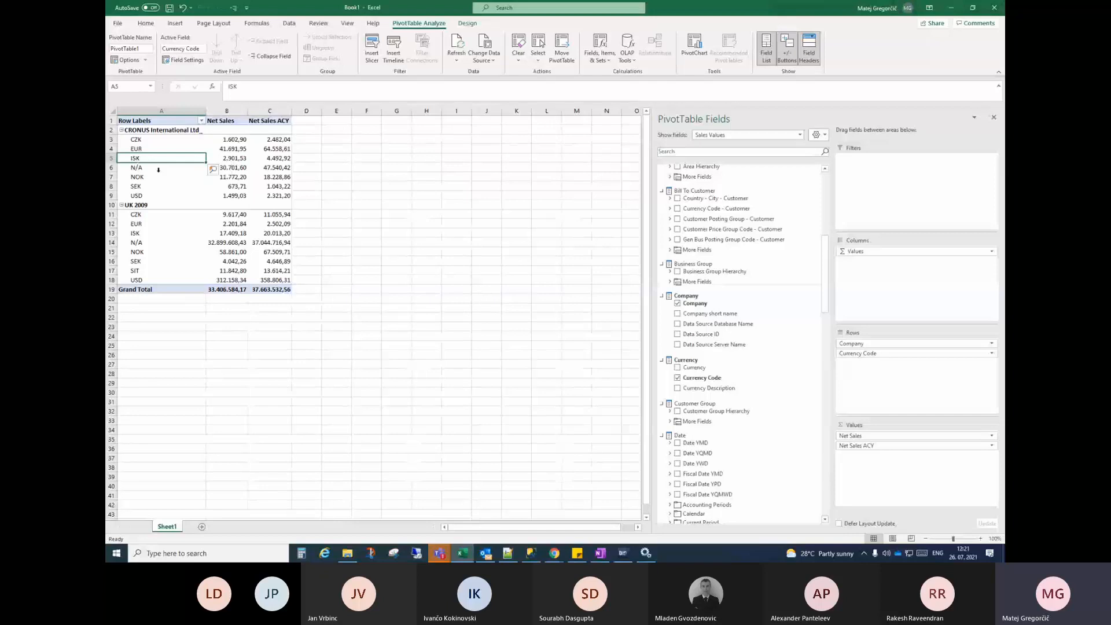
{"action": "left_click", "coordinate": [151, 179]}
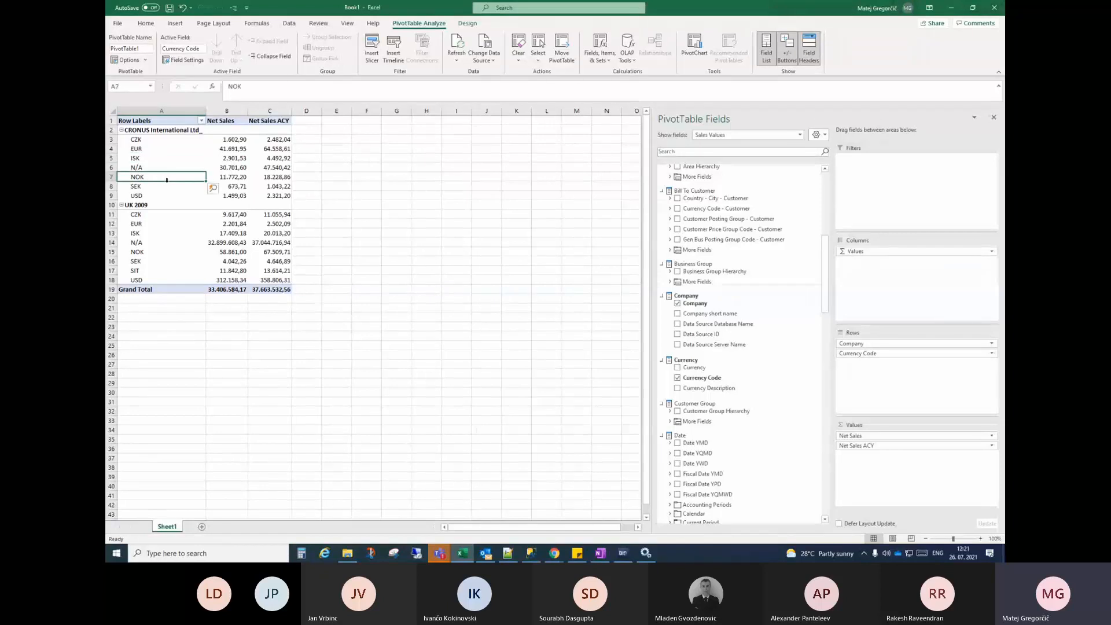
{"action": "left_click", "coordinate": [162, 197]}
{"action": "left_click", "coordinate": [241, 198]}
{"action": "left_click", "coordinate": [279, 196]}
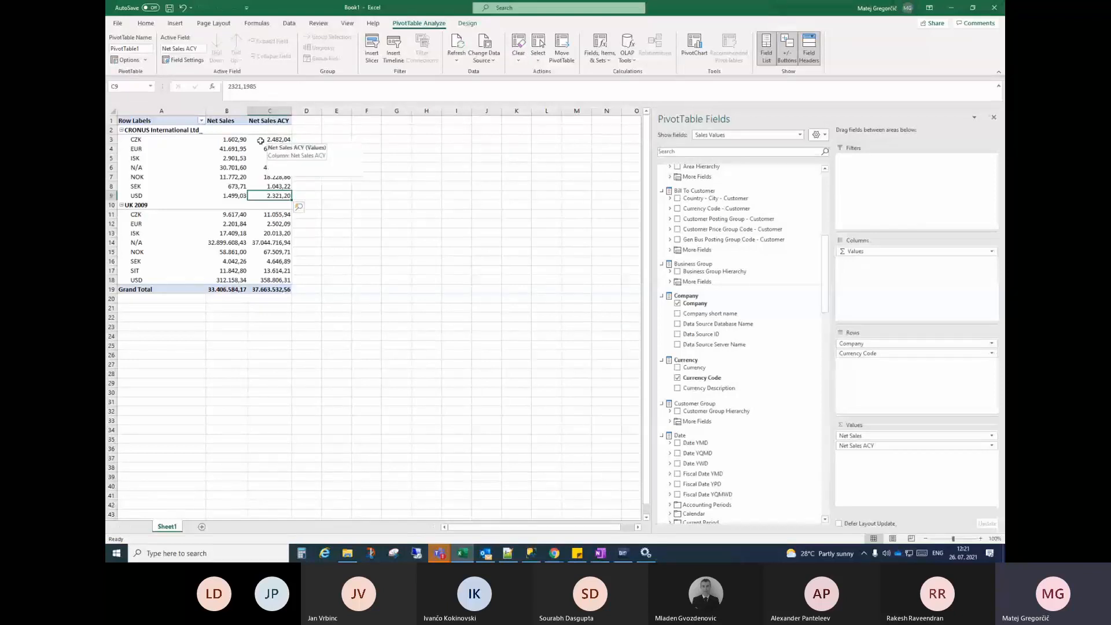
{"action": "left_click", "coordinate": [174, 131]}
{"action": "left_click", "coordinate": [141, 209]}
{"action": "left_click_drag", "start_coordinate": [269, 131], "coordinate": [282, 289]}
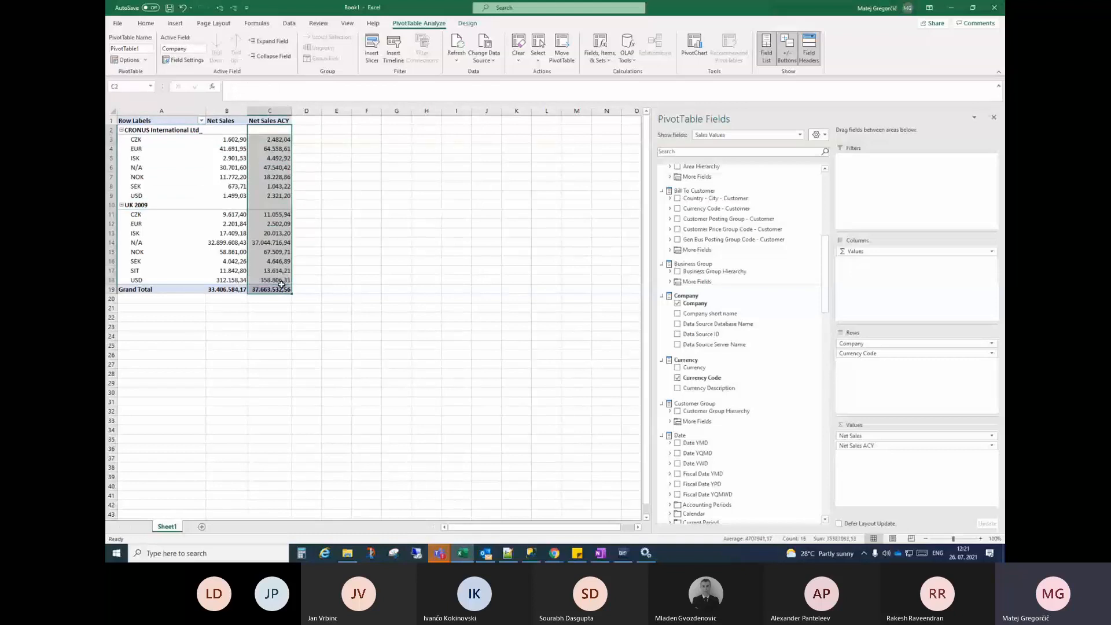
{"action": "left_click_drag", "start_coordinate": [282, 131], "coordinate": [279, 285]}
{"action": "left_click", "coordinate": [278, 285]}
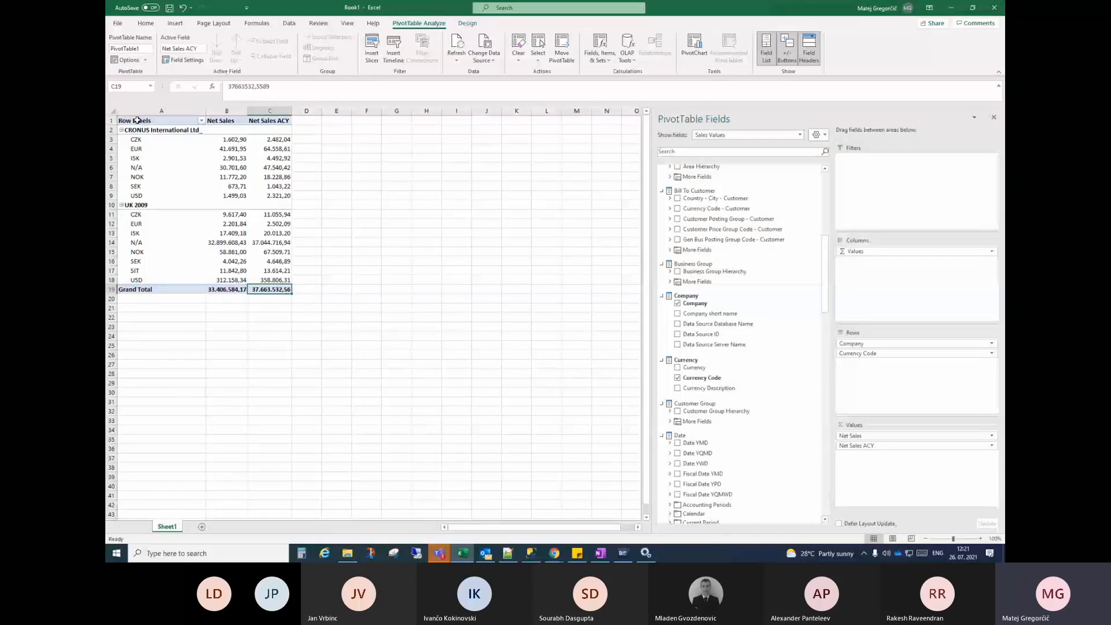
Copy the whole PivotTable to cell E1 beside the original and widen the copy's columns to fit
{"action": "left_click_drag", "start_coordinate": [137, 120], "coordinate": [276, 290]}
{"action": "left_click_drag", "start_coordinate": [277, 290], "coordinate": [410, 290]}
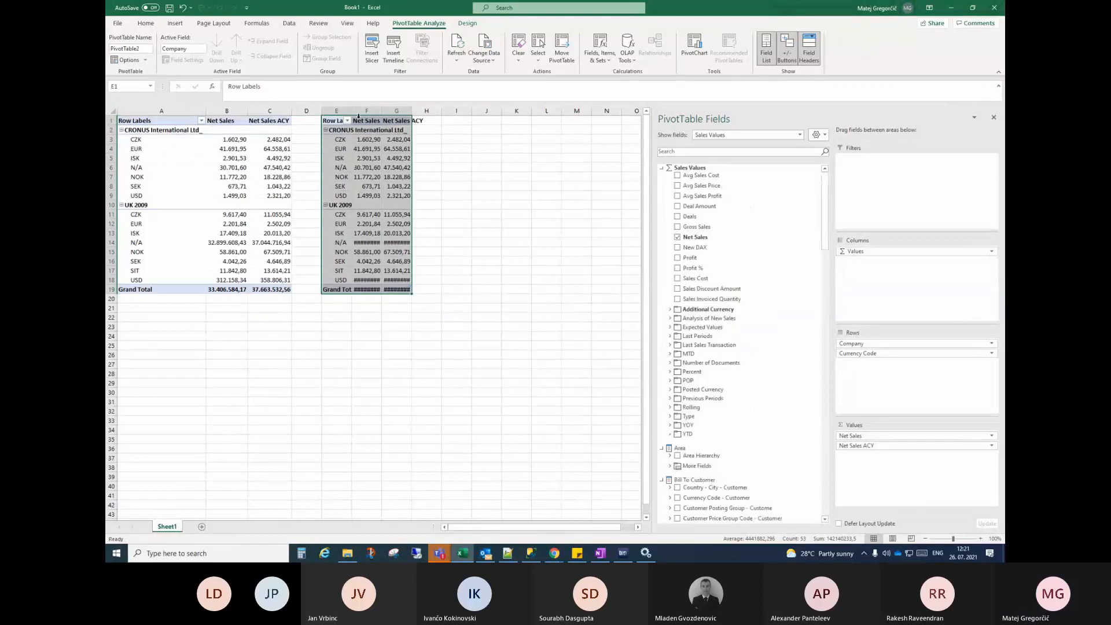
{"action": "left_click_drag", "start_coordinate": [440, 113], "coordinate": [497, 110]}
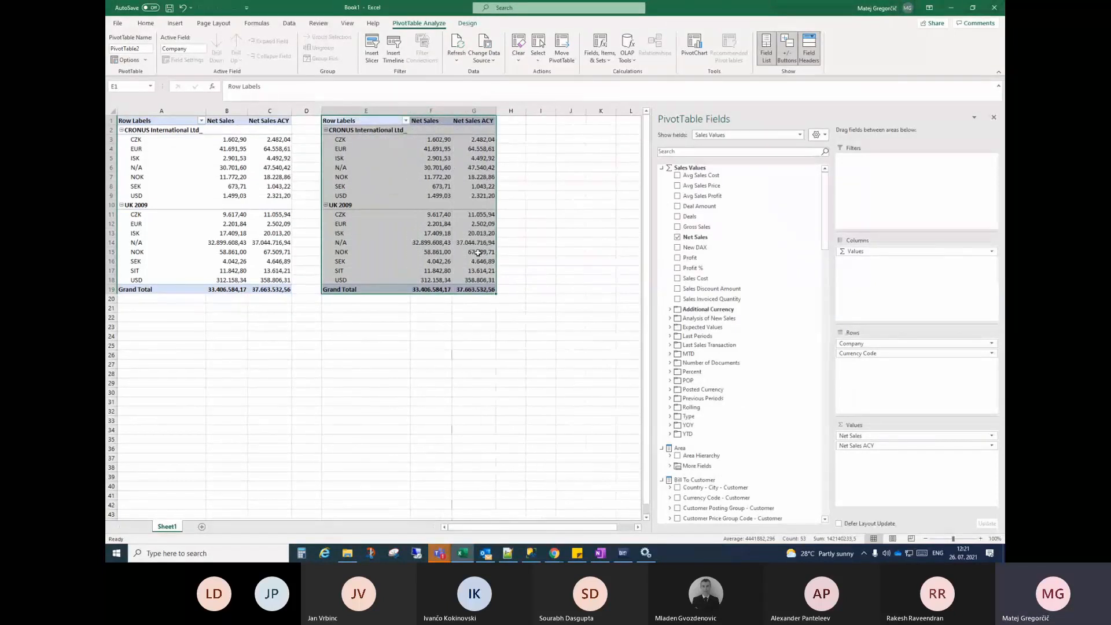
{"action": "left_click", "coordinate": [471, 291]}
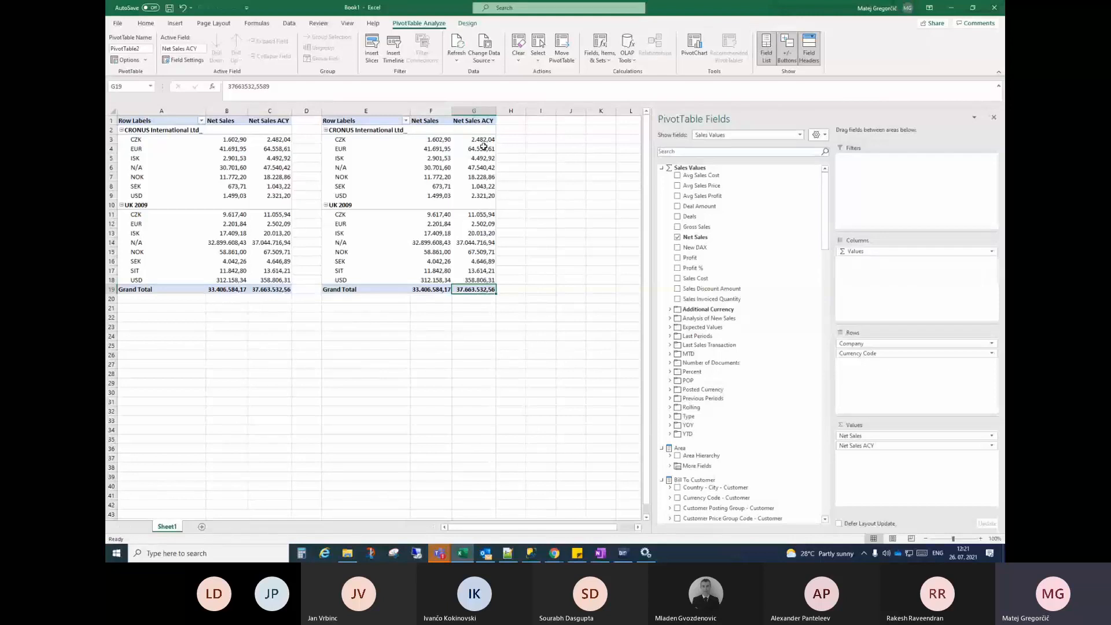
Filter the original PivotTable to keep only the company CRONUS International Ltd_
{"action": "left_click", "coordinate": [161, 131]}
{"action": "right_click", "coordinate": [161, 131]}
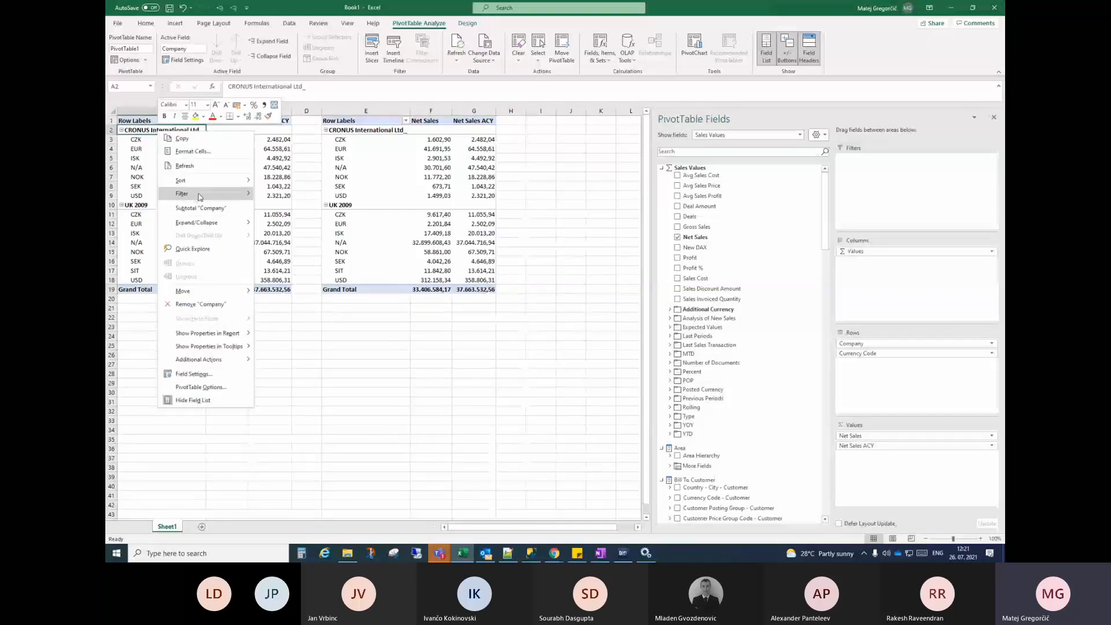
{"action": "mouse_move", "coordinate": [190, 196]}
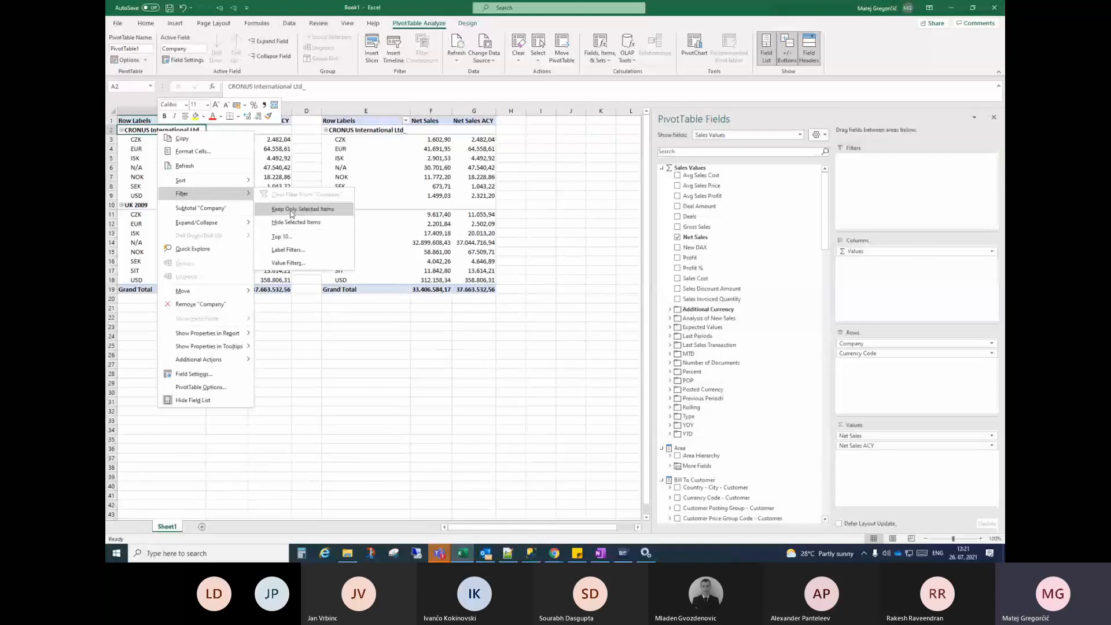
{"action": "left_click", "coordinate": [290, 223]}
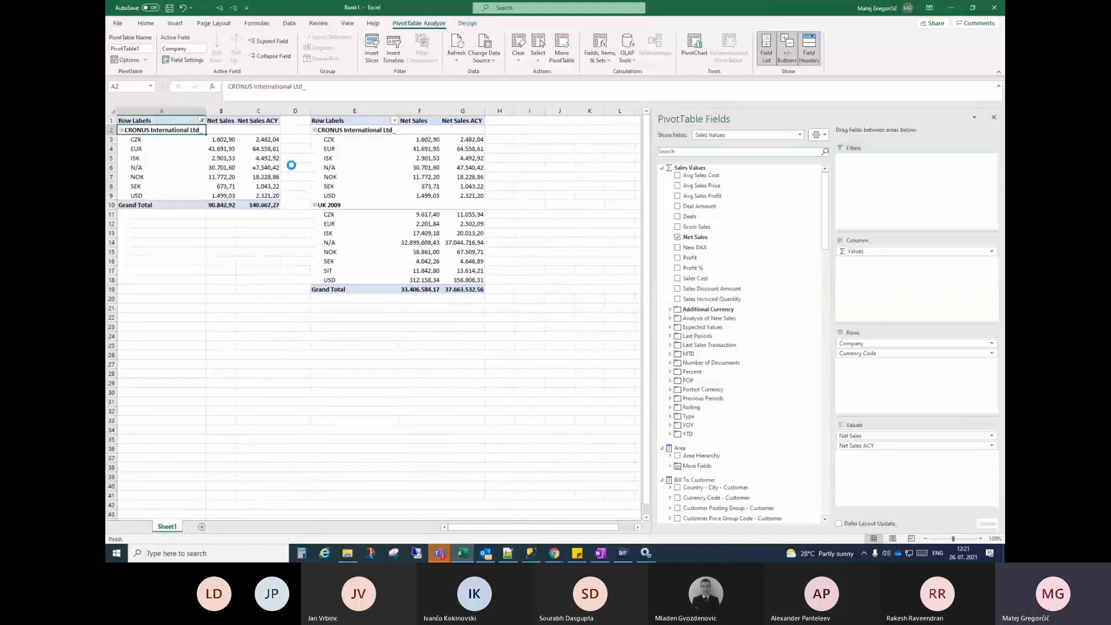
Filter the copied PivotTable to keep only the company UK 2009 and check its Net Sales ACY values
{"action": "left_click", "coordinate": [330, 203]}
{"action": "right_click", "coordinate": [330, 203]}
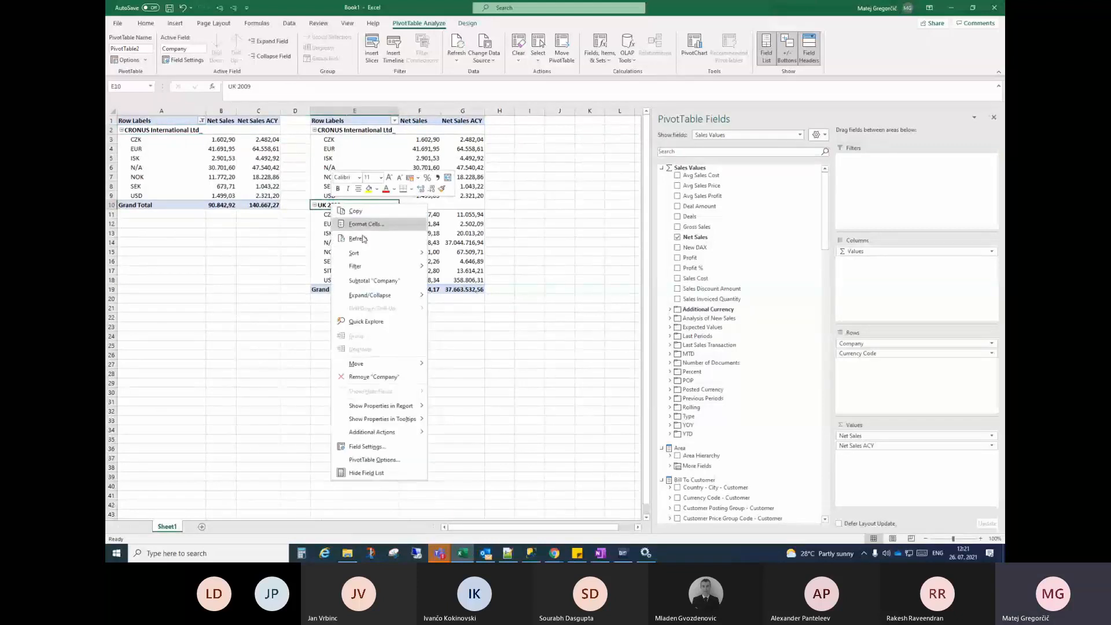
{"action": "mouse_move", "coordinate": [370, 266]}
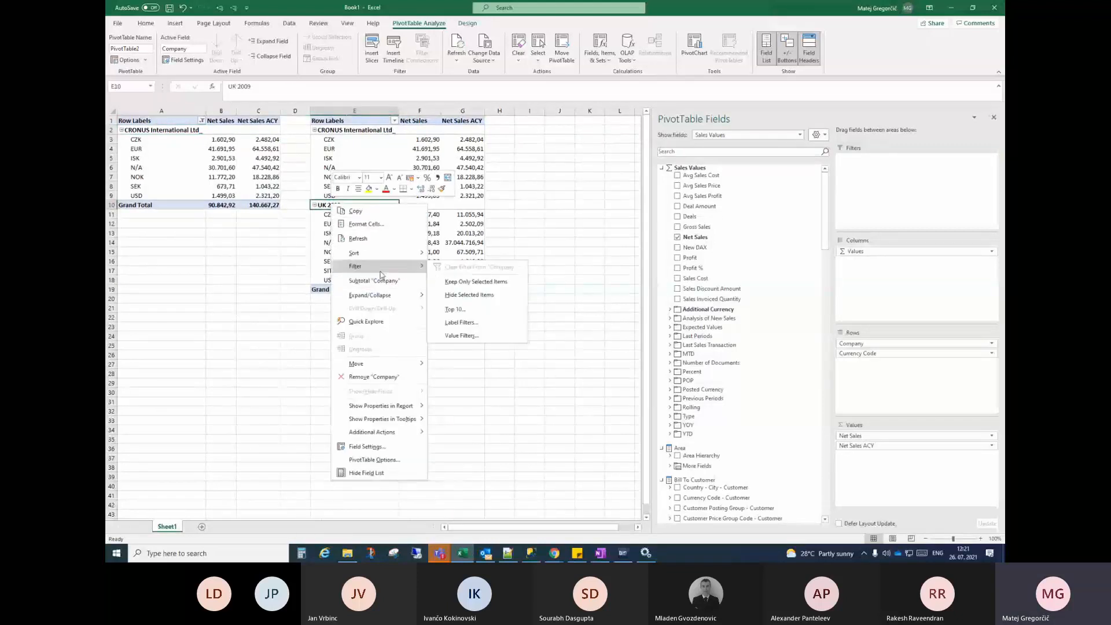
{"action": "left_click", "coordinate": [478, 283]}
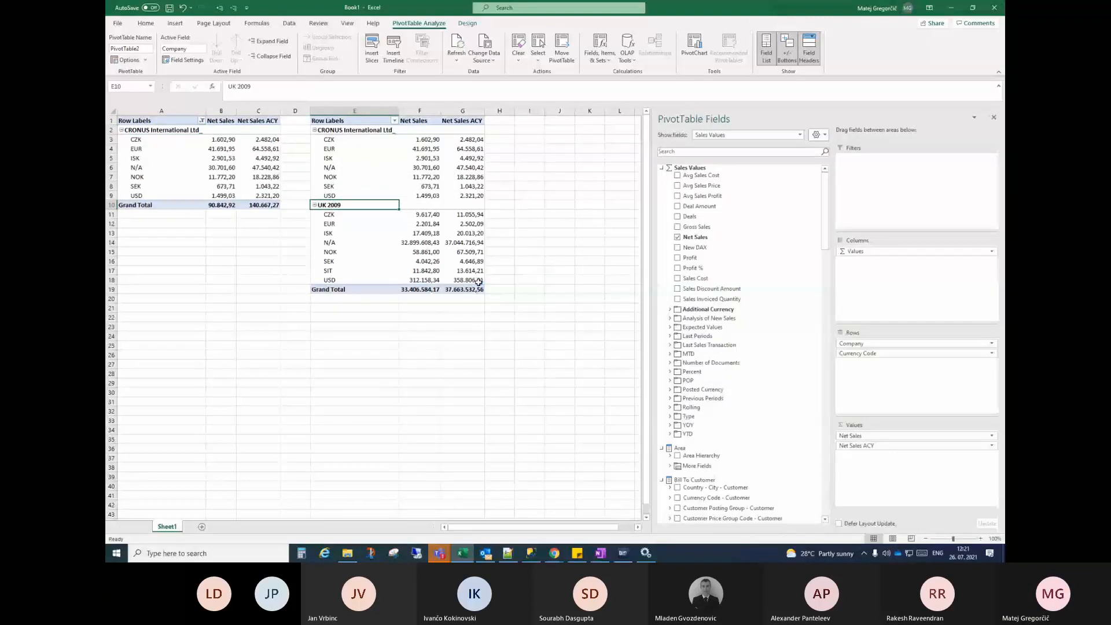
{"action": "left_click", "coordinate": [427, 213]}
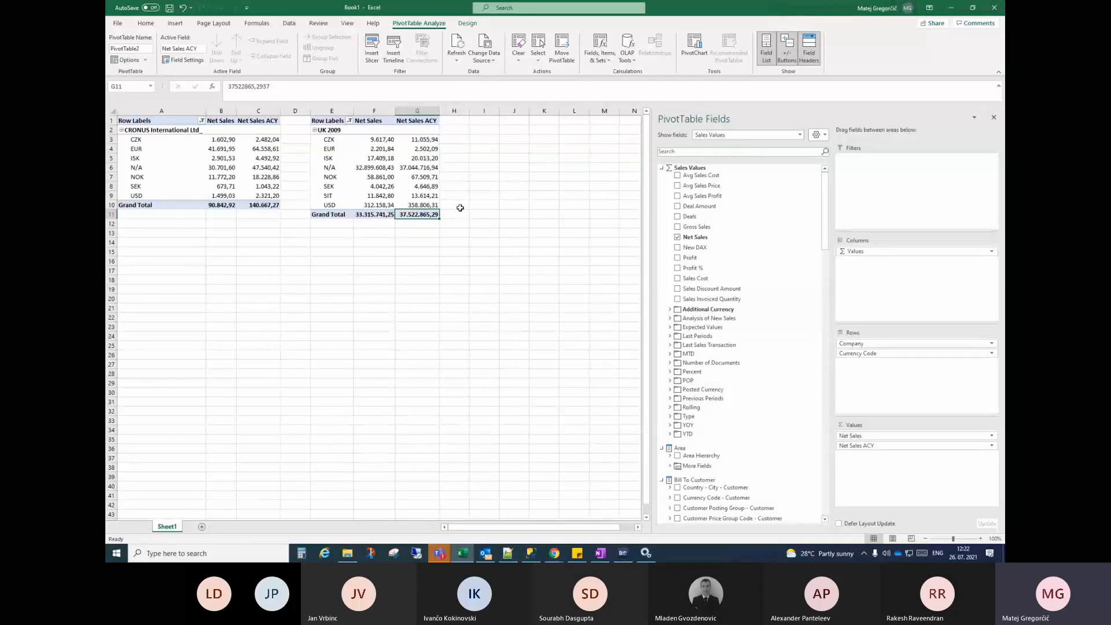
{"action": "left_click", "coordinate": [424, 206]}
{"action": "left_click", "coordinate": [425, 179]}
{"action": "left_click", "coordinate": [417, 139]}
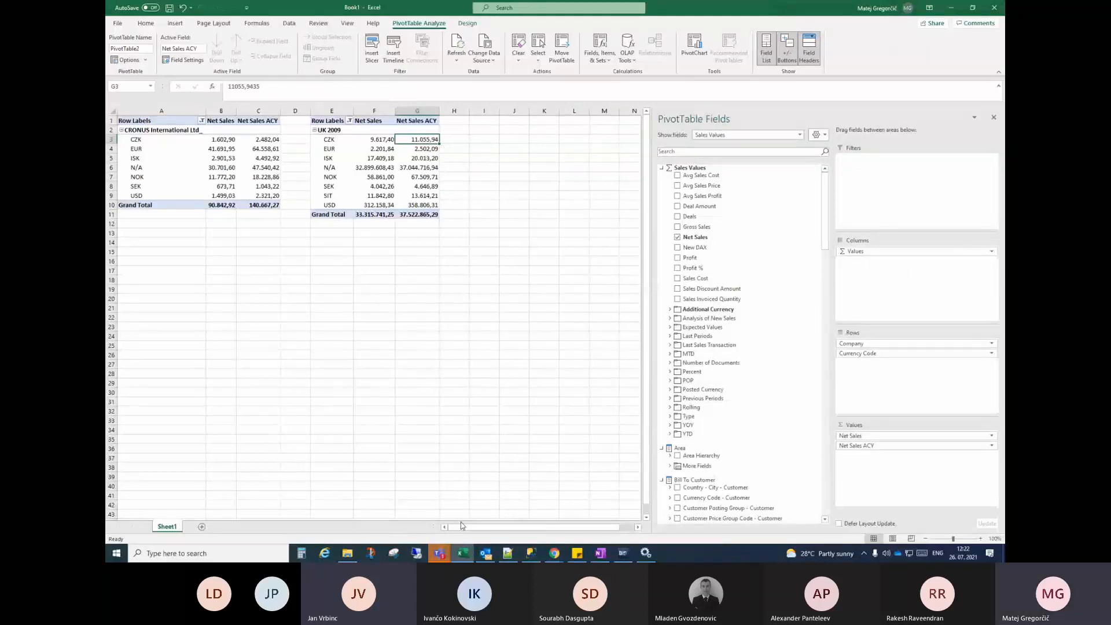
Switch to BI4Dynamics and set the company short name to BC 16 for CRONUS International Ltd_ under Demo Database NAV (16-0)
{"action": "left_click", "coordinate": [621, 554]}
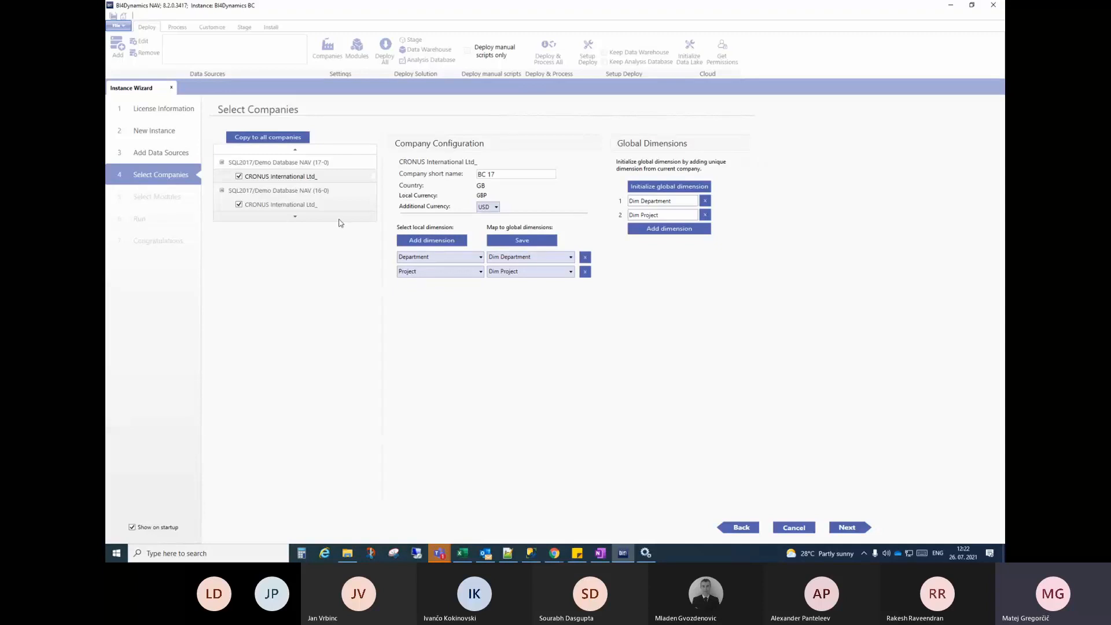
{"action": "left_click", "coordinate": [324, 205]}
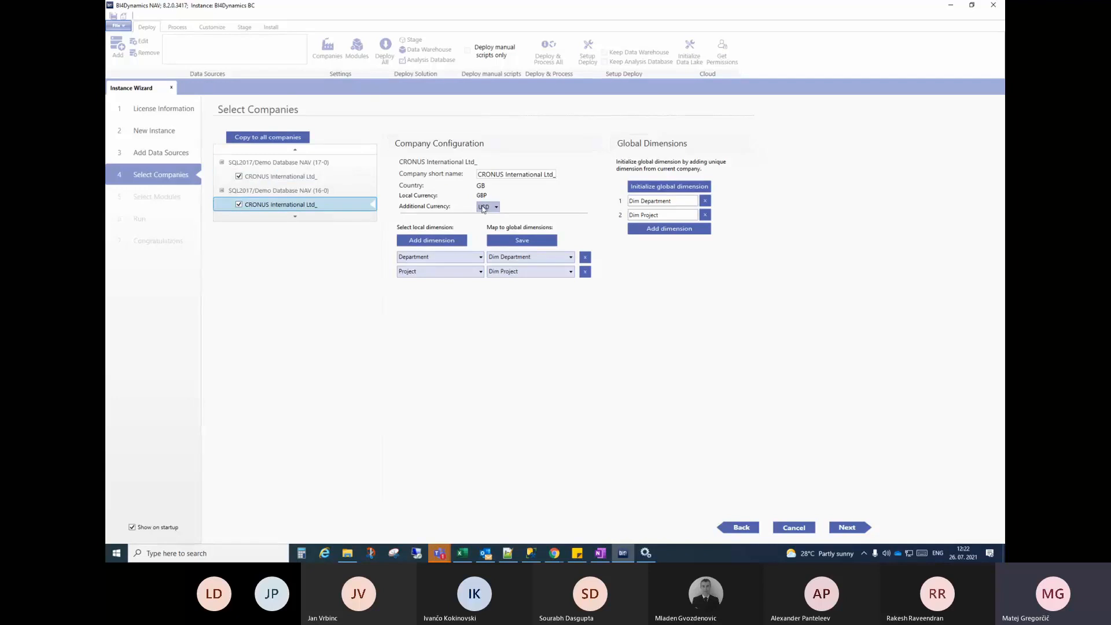
{"action": "left_click", "coordinate": [484, 175]}
{"action": "left_click_drag", "start_coordinate": [485, 175], "coordinate": [586, 176]}
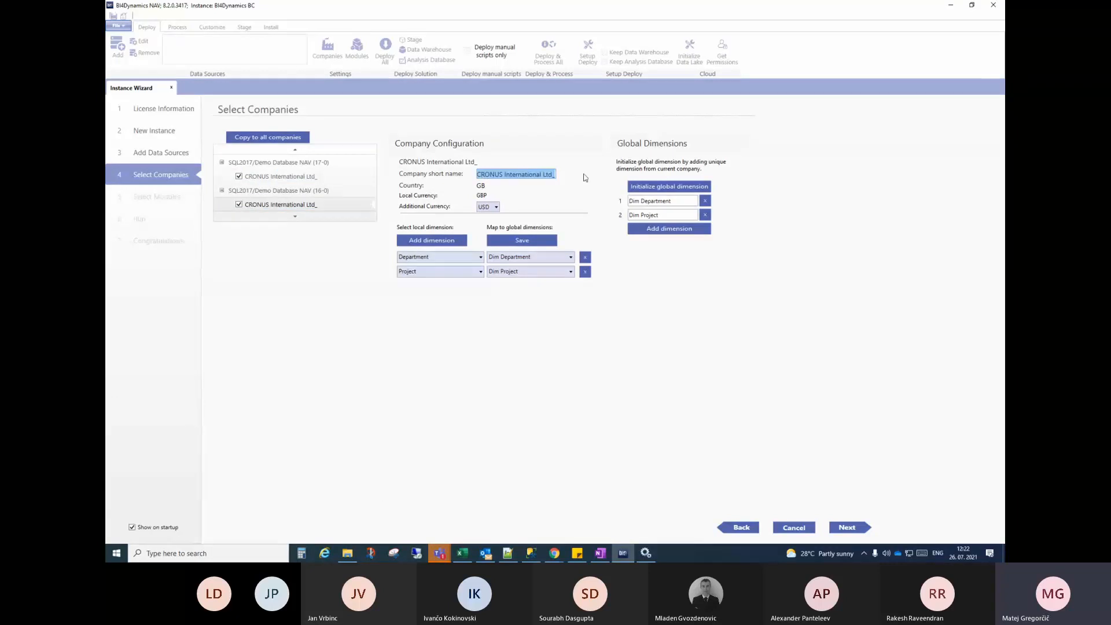
{"action": "left_click", "coordinate": [289, 177]}
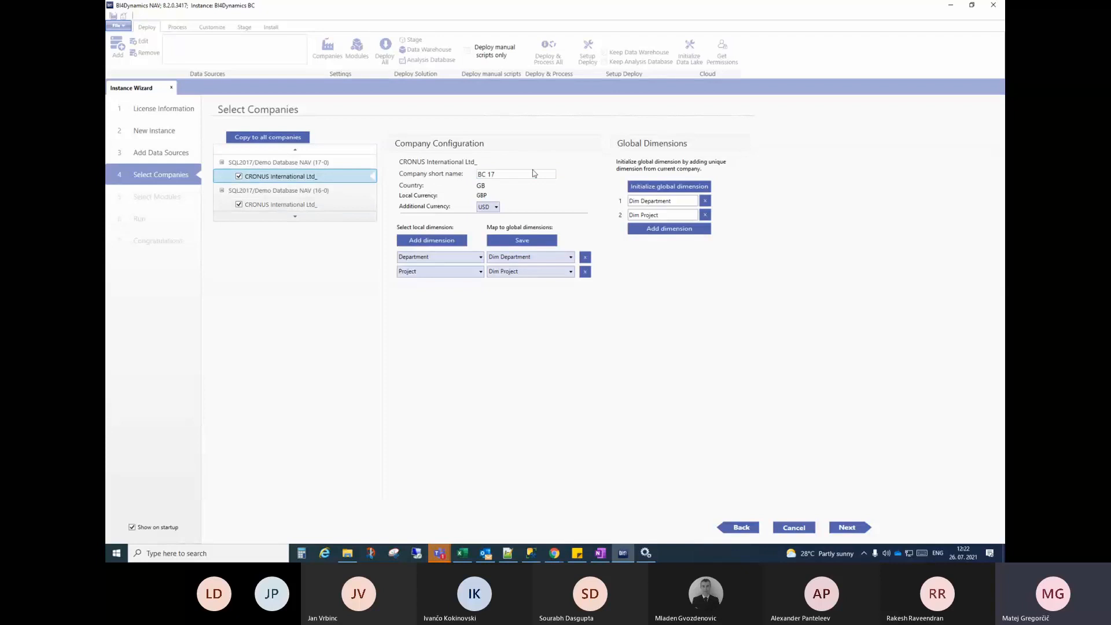
{"action": "left_click", "coordinate": [507, 172]}
{"action": "left_click_drag", "start_coordinate": [507, 172], "coordinate": [476, 174]}
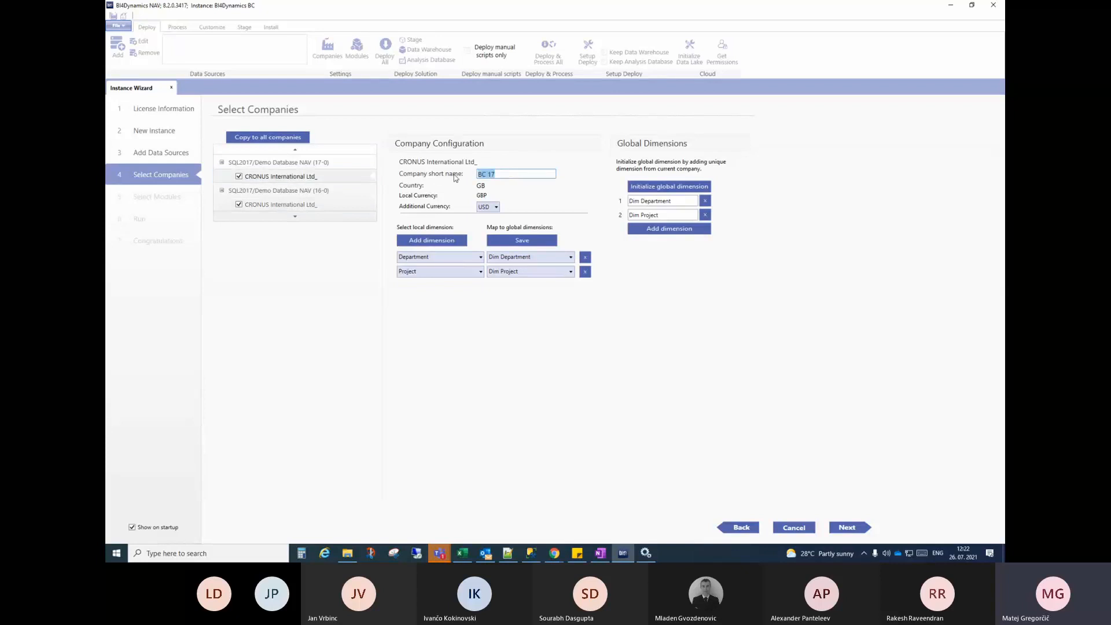
{"action": "left_click", "coordinate": [289, 204]}
{"action": "left_click", "coordinate": [493, 174]}
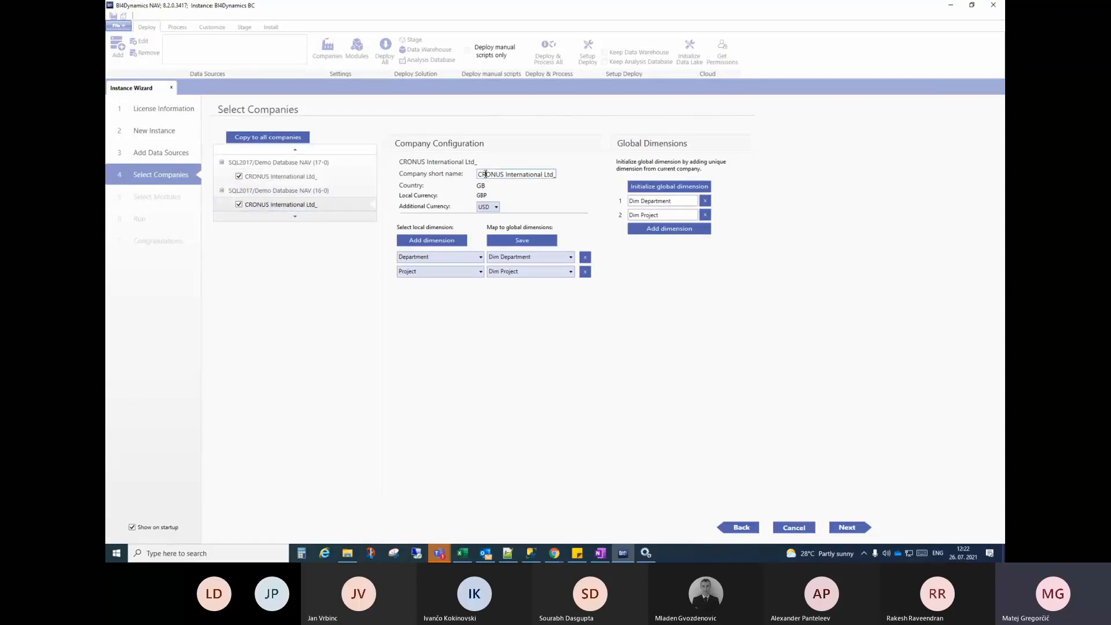
{"action": "key", "text": "ctrl+a"}
{"action": "type", "text": "BC 16"}
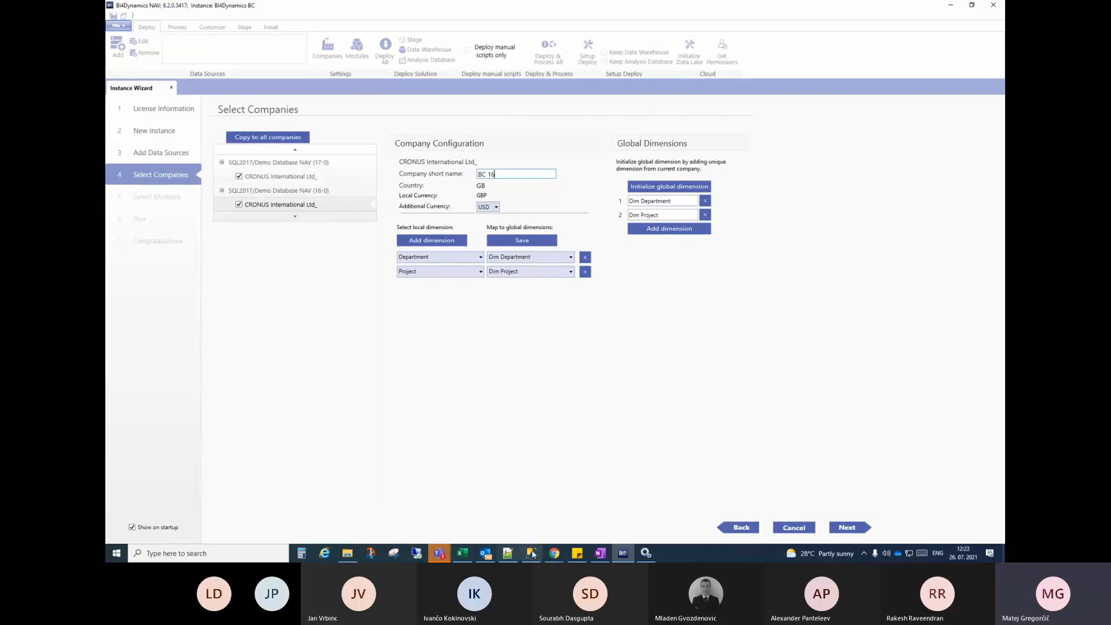
Return to Excel, add Company short name between Company and Currency Code in the UK 2009 PivotTable's rows, and compare both names
{"action": "left_click", "coordinate": [463, 554]}
{"action": "scroll", "coordinate": [825, 227], "scroll_direction": "down", "scroll_amount": 3}
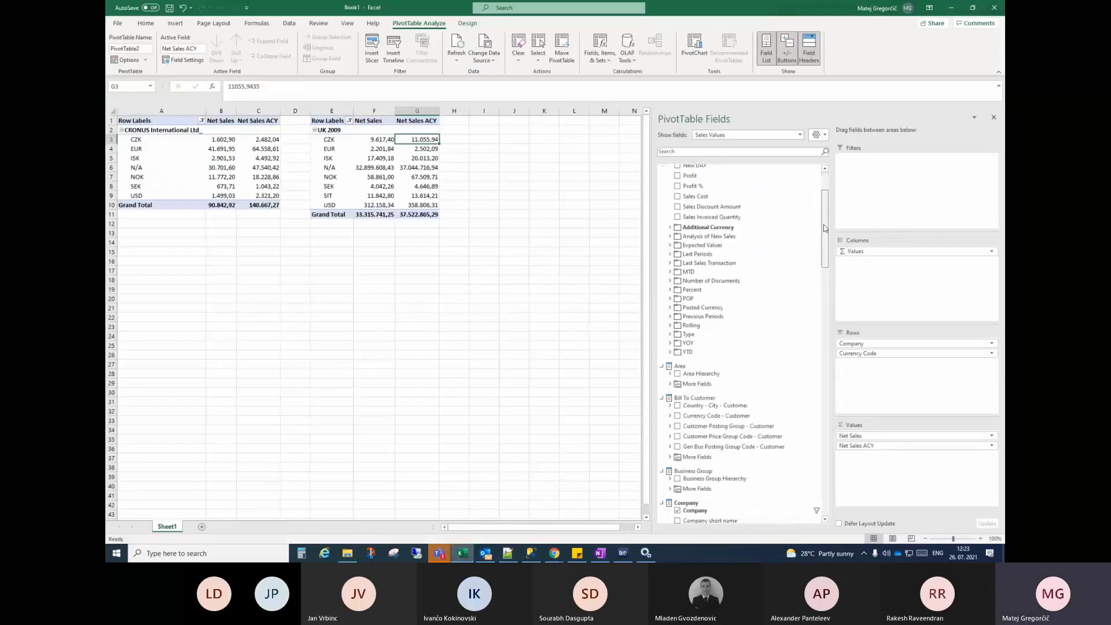
{"action": "scroll", "coordinate": [826, 228], "scroll_direction": "down", "scroll_amount": 1}
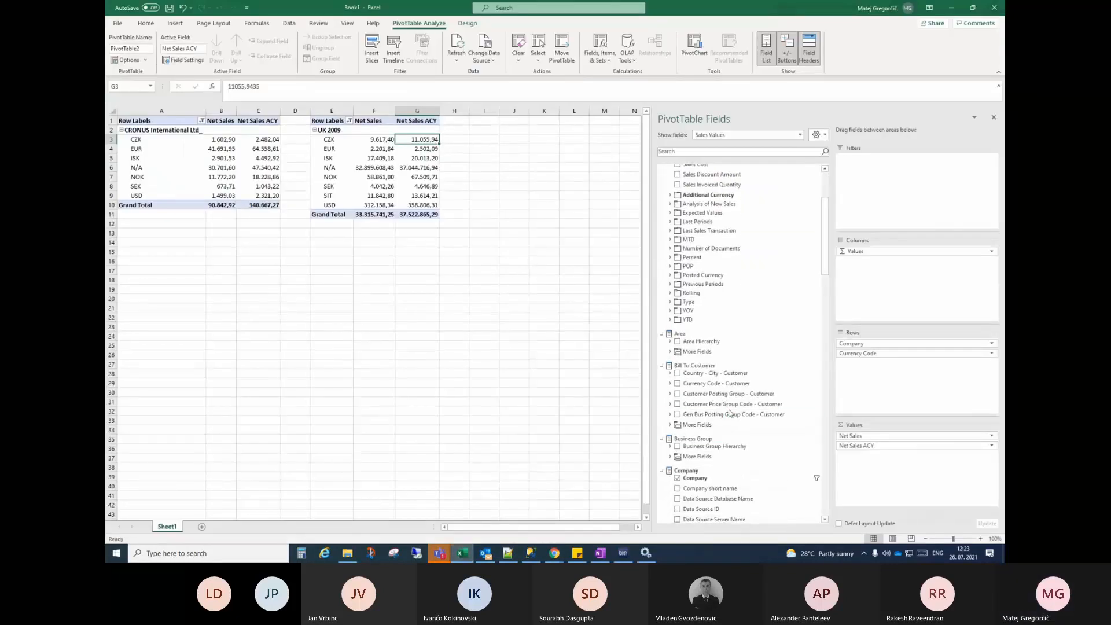
{"action": "scroll", "coordinate": [730, 413], "scroll_direction": "down", "scroll_amount": 1}
{"action": "left_click_drag", "start_coordinate": [727, 447], "coordinate": [877, 361]}
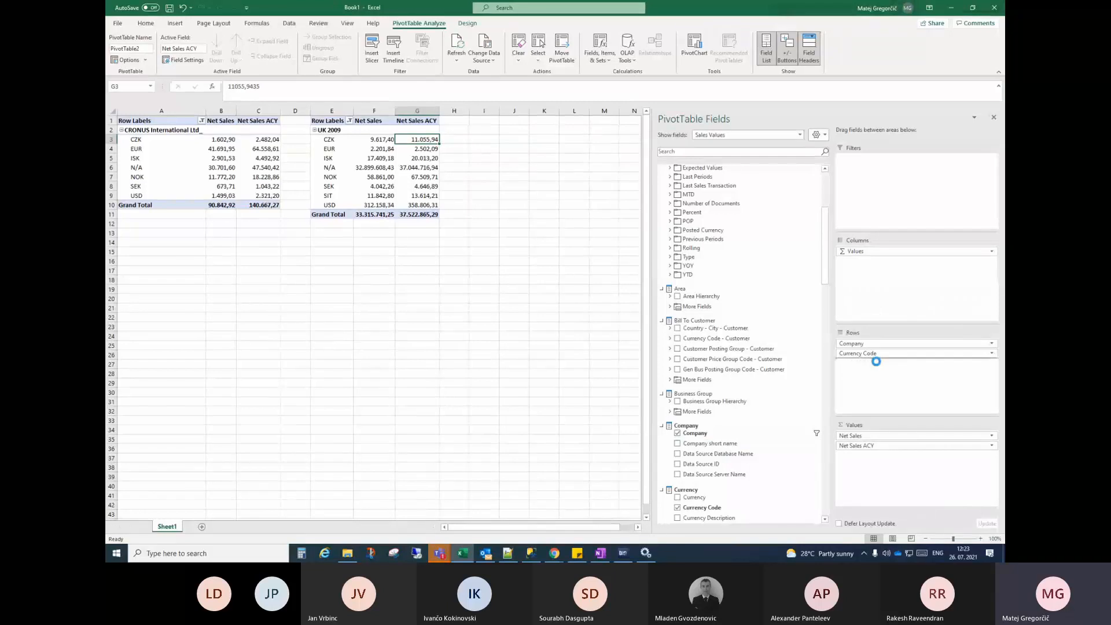
{"action": "left_click_drag", "start_coordinate": [877, 362], "coordinate": [874, 348]}
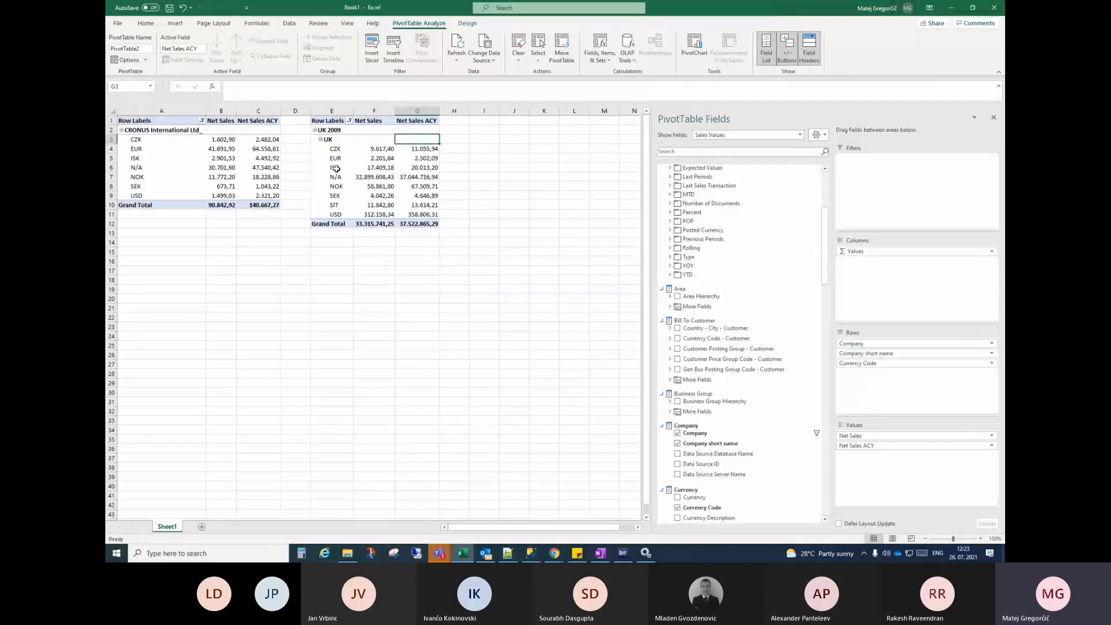
{"action": "left_click", "coordinate": [331, 130]}
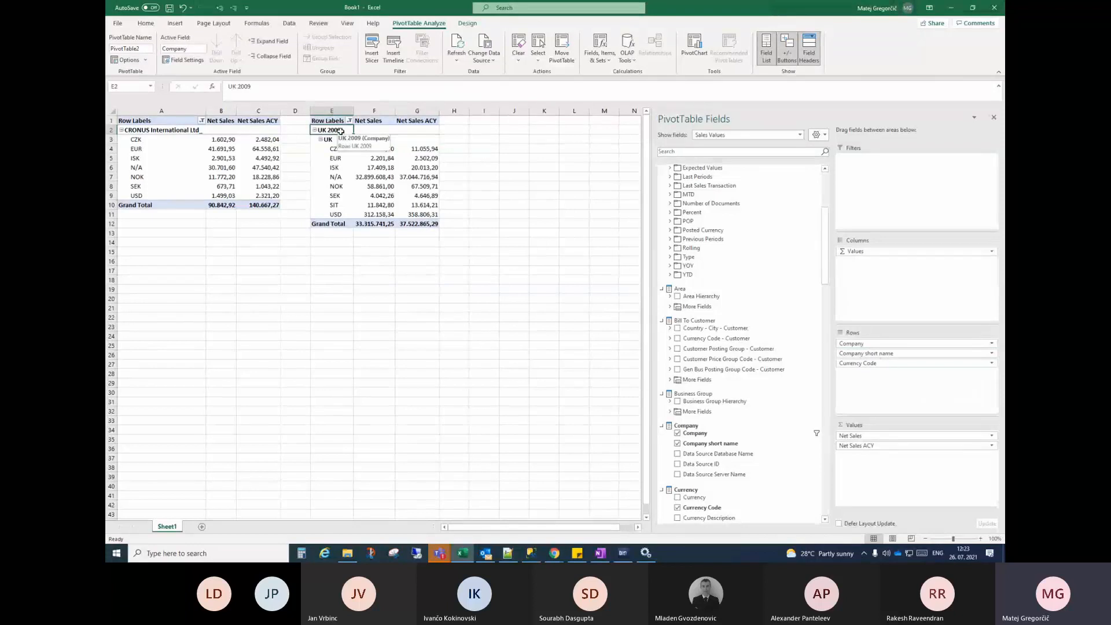
{"action": "left_click", "coordinate": [333, 140]}
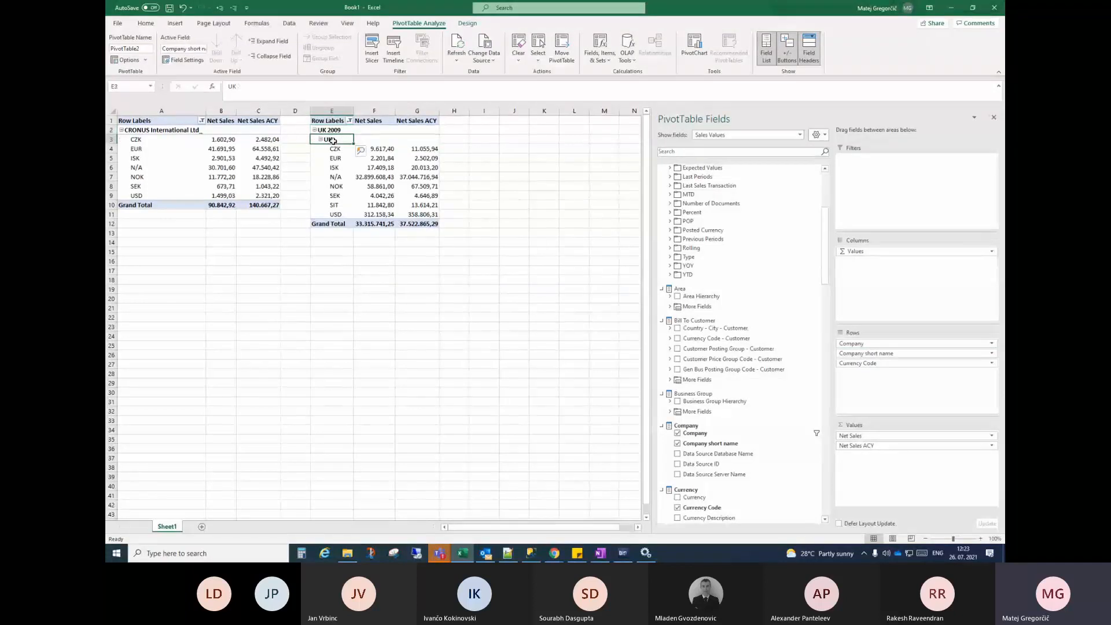
Add Company short name between Company and Currency Code in the CRONUS International Ltd_ PivotTable's rows and compare both names
{"action": "left_click", "coordinate": [221, 149]}
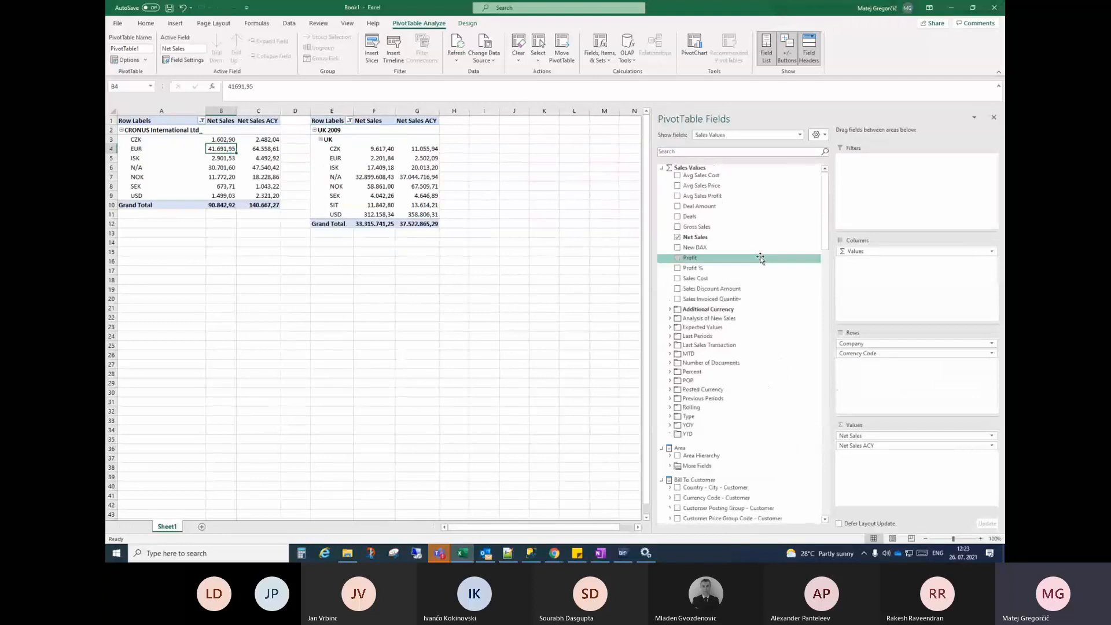
{"action": "scroll", "coordinate": [810, 244], "scroll_direction": "down", "scroll_amount": 6}
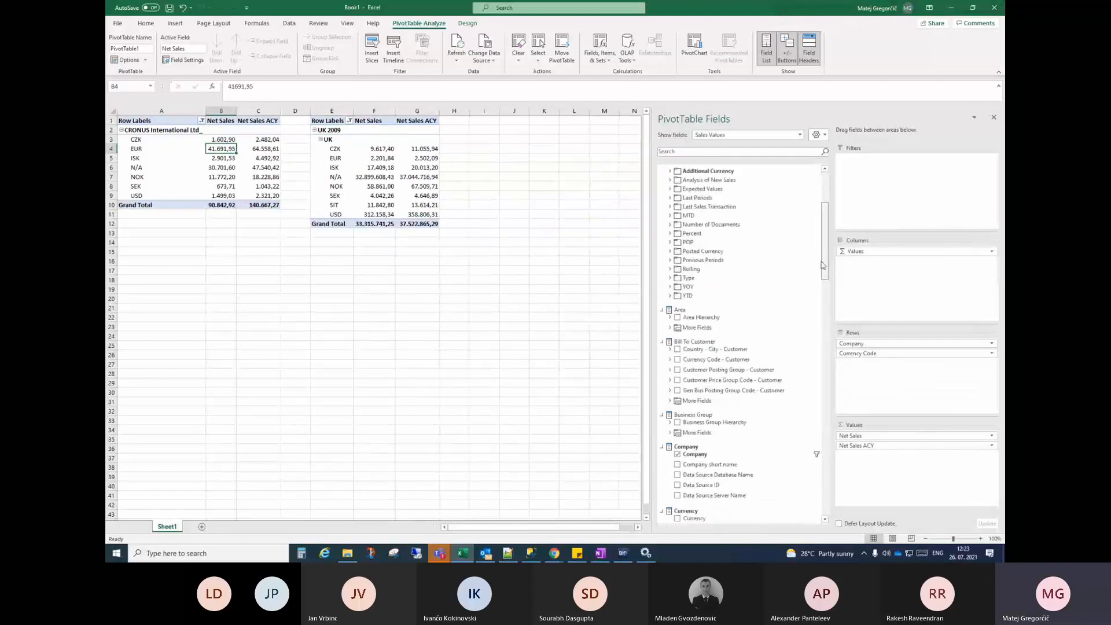
{"action": "left_click_drag", "start_coordinate": [720, 427], "coordinate": [880, 353]}
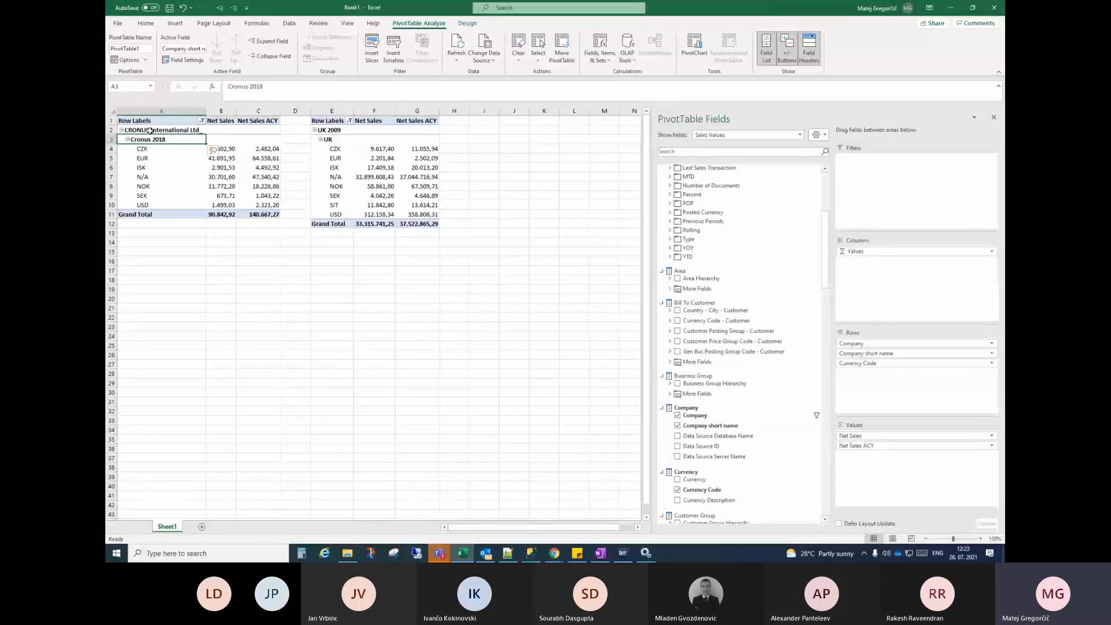
{"action": "left_click", "coordinate": [150, 131]}
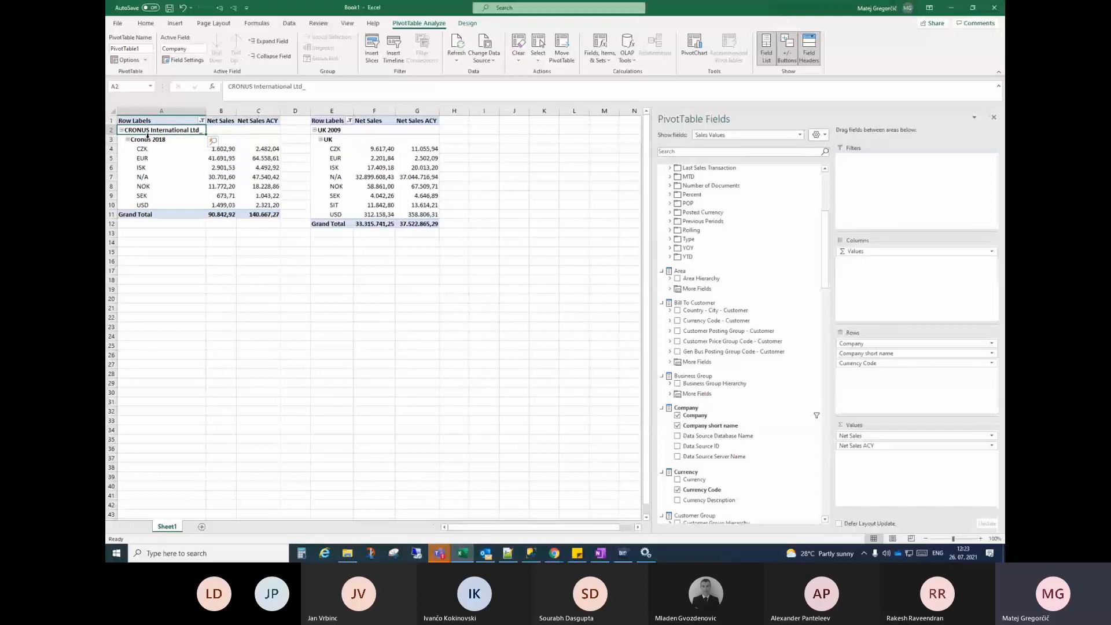
{"action": "left_click", "coordinate": [144, 141]}
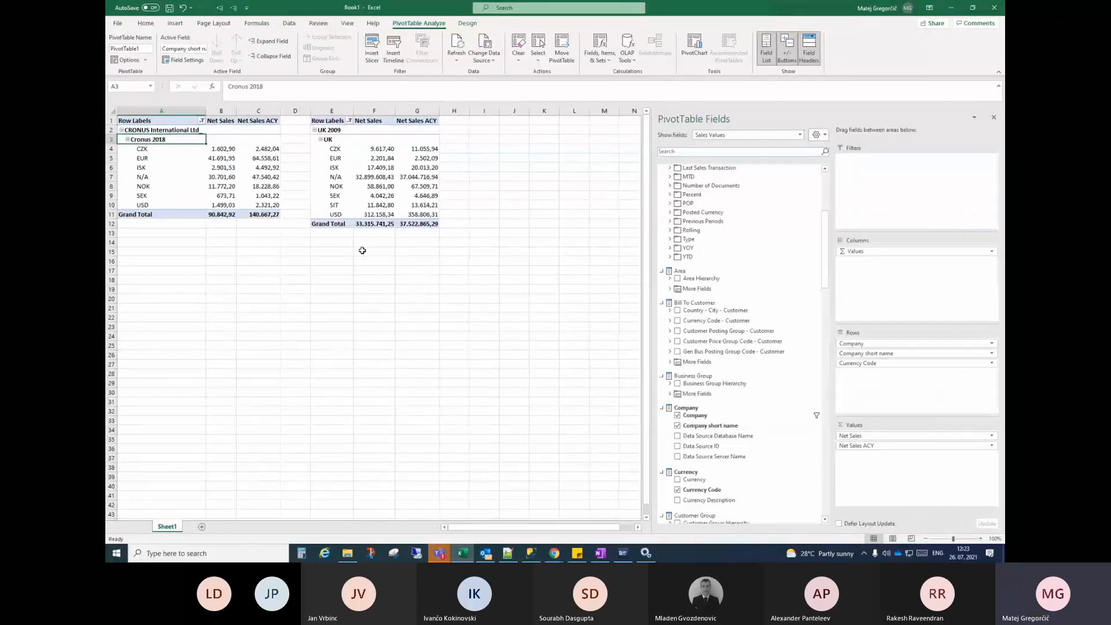
Return to BI4Dynamics, select the Framework, General Ledger, Inventory, Payables, Purchase, Receivables and Sales modules, and continue to the wizard's Run step
{"action": "left_click", "coordinate": [623, 554]}
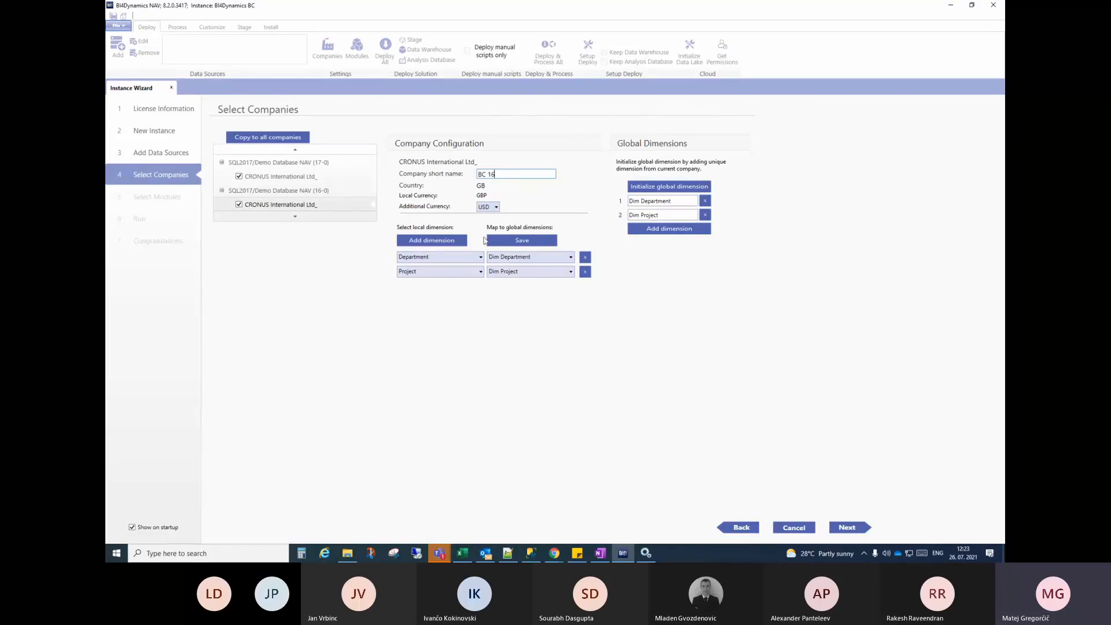
{"action": "left_click", "coordinate": [840, 528]}
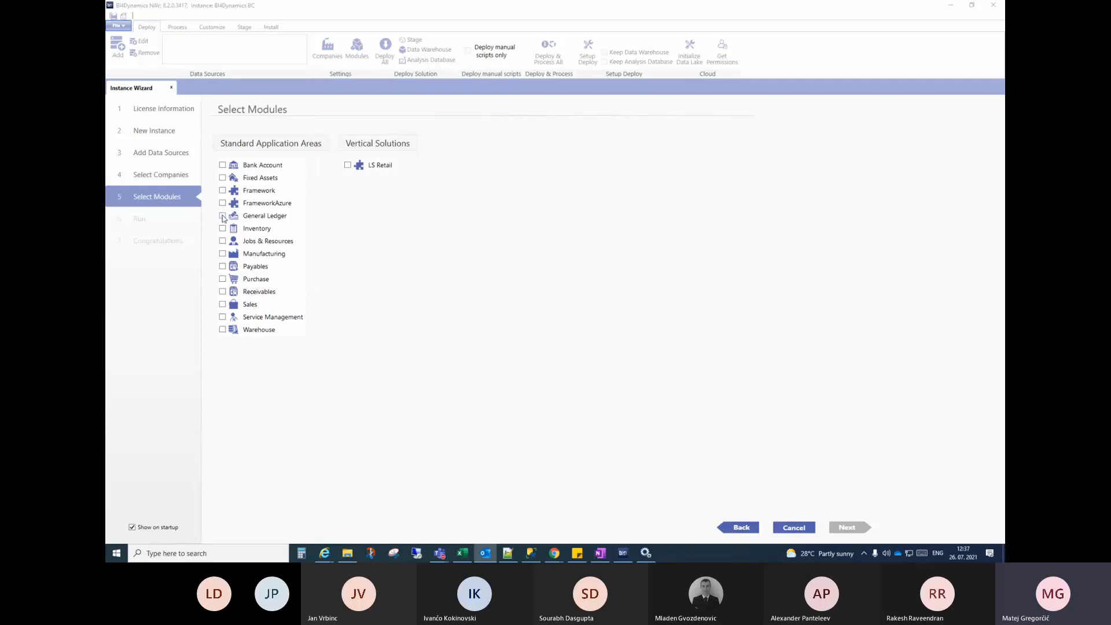
{"action": "left_click", "coordinate": [222, 216]}
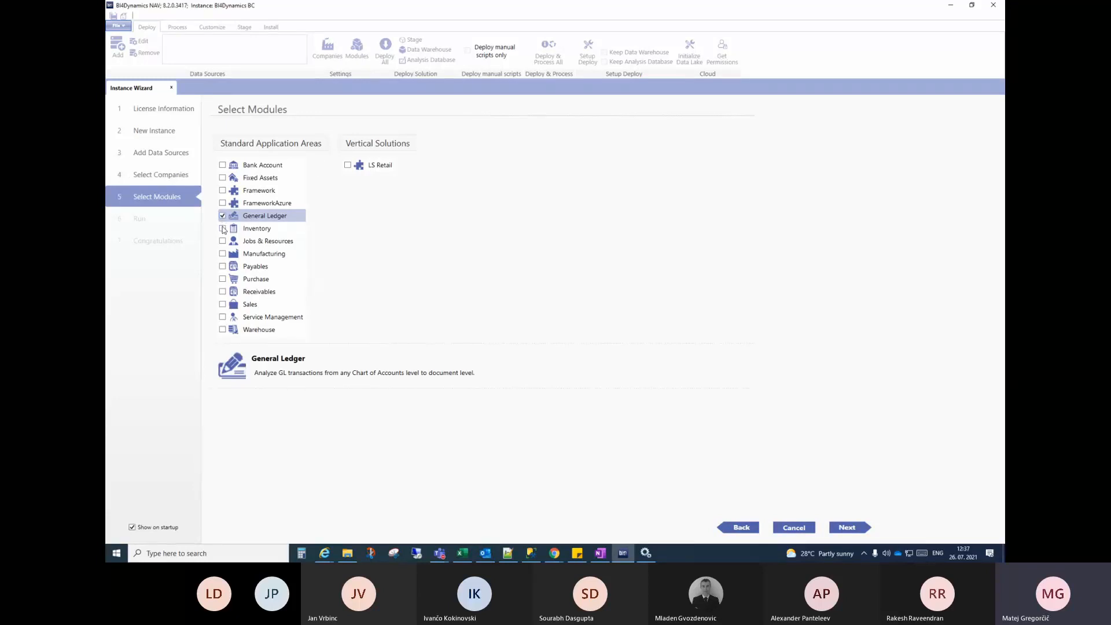
{"action": "left_click", "coordinate": [223, 229]}
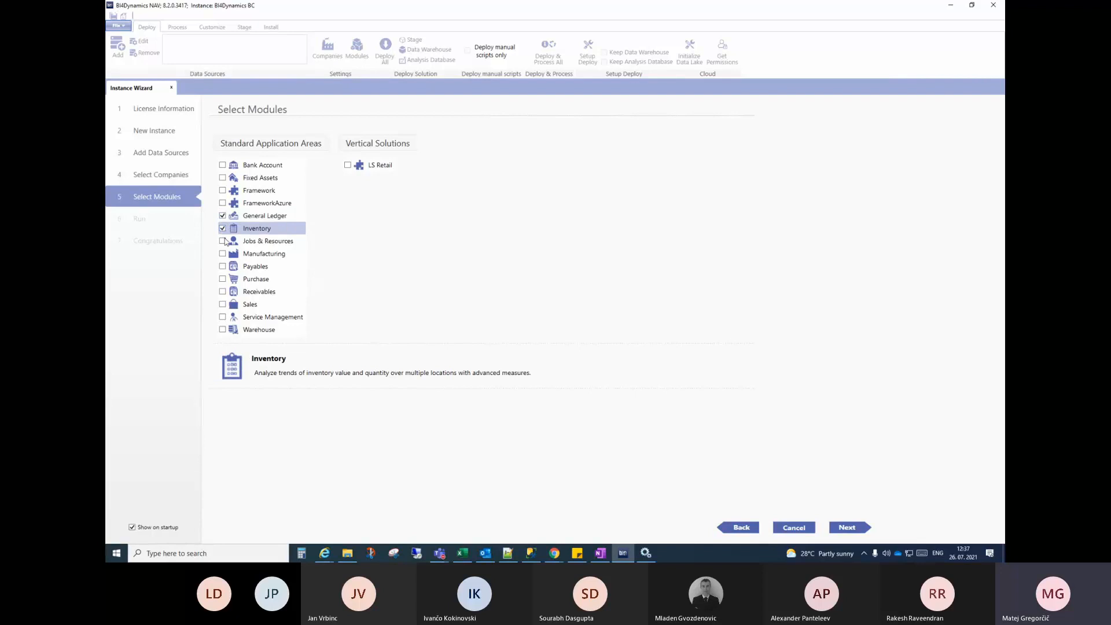
{"action": "left_click", "coordinate": [223, 266]}
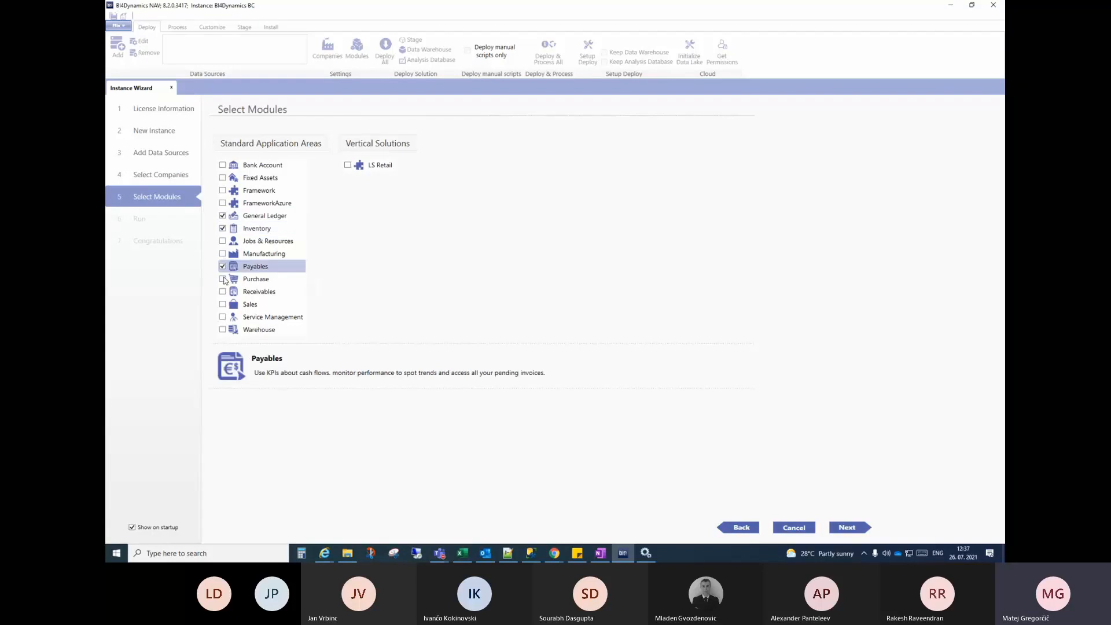
{"action": "left_click", "coordinate": [222, 279]}
{"action": "left_click", "coordinate": [223, 292]}
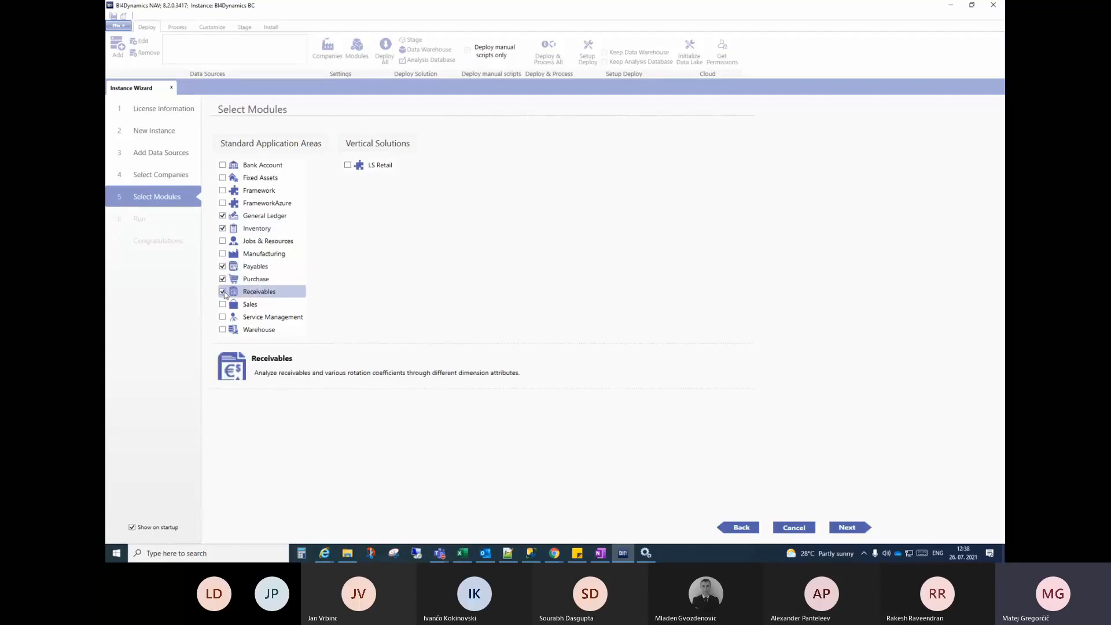
{"action": "left_click", "coordinate": [223, 304]}
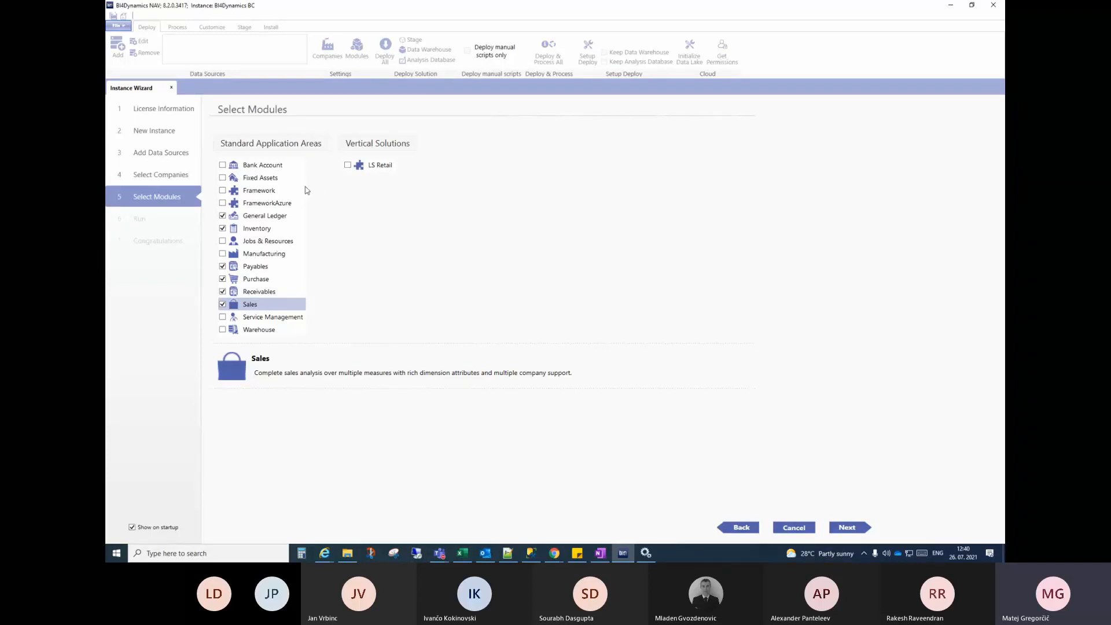
{"action": "left_click", "coordinate": [223, 191]}
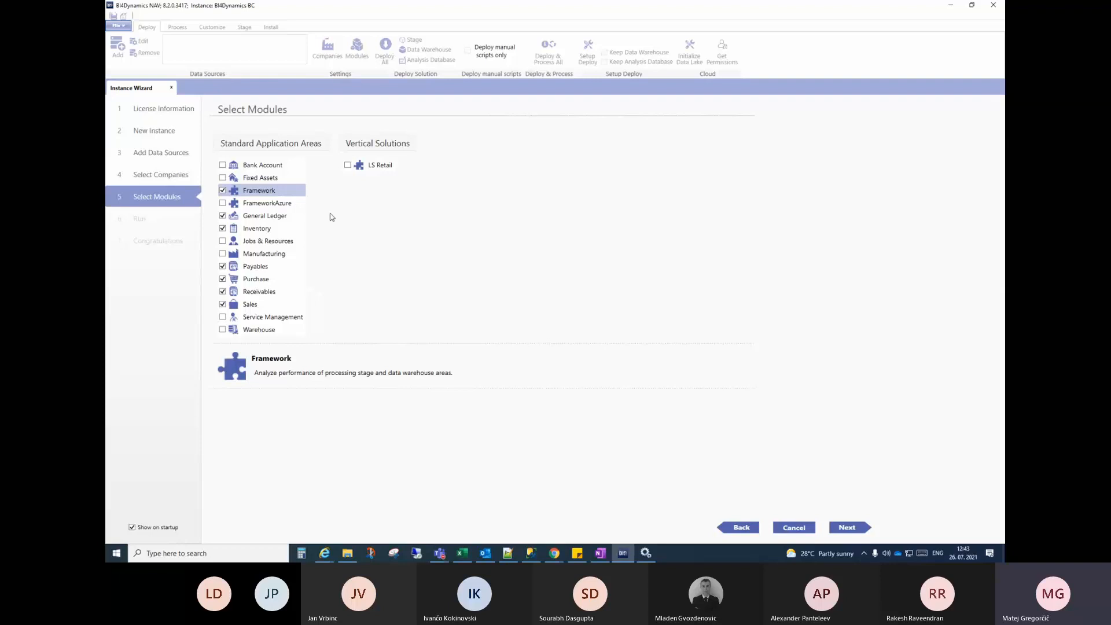
{"action": "left_click", "coordinate": [848, 529]}
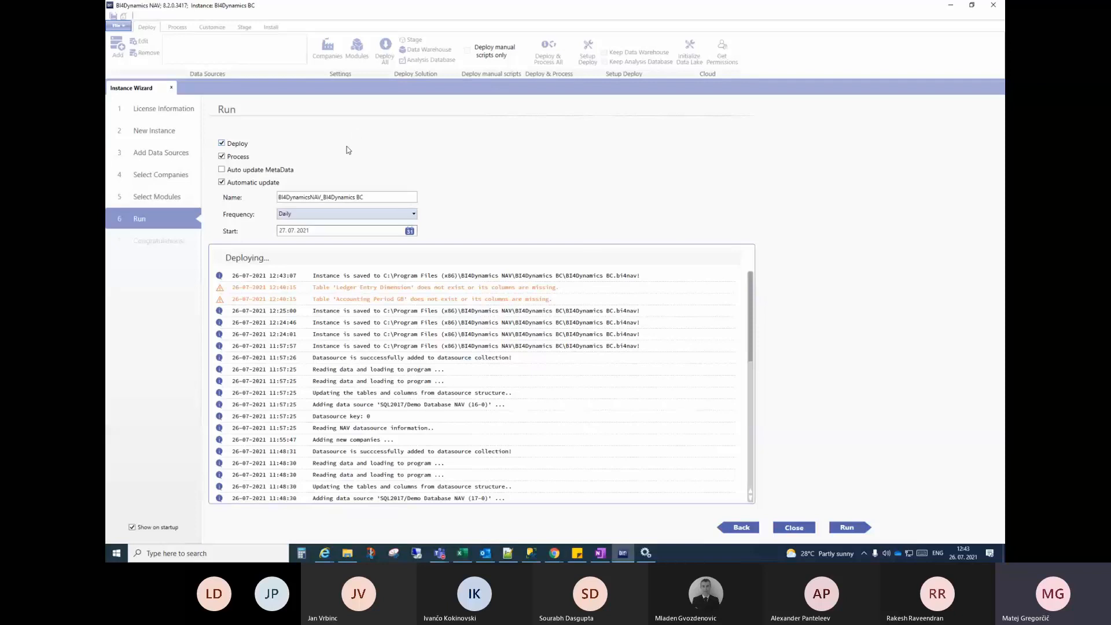
Switch to Chrome and examine the installation manual's contents and its Step 5: Selecting Modules section, including the instructions for the wizard's last step
{"action": "left_click", "coordinate": [555, 553]}
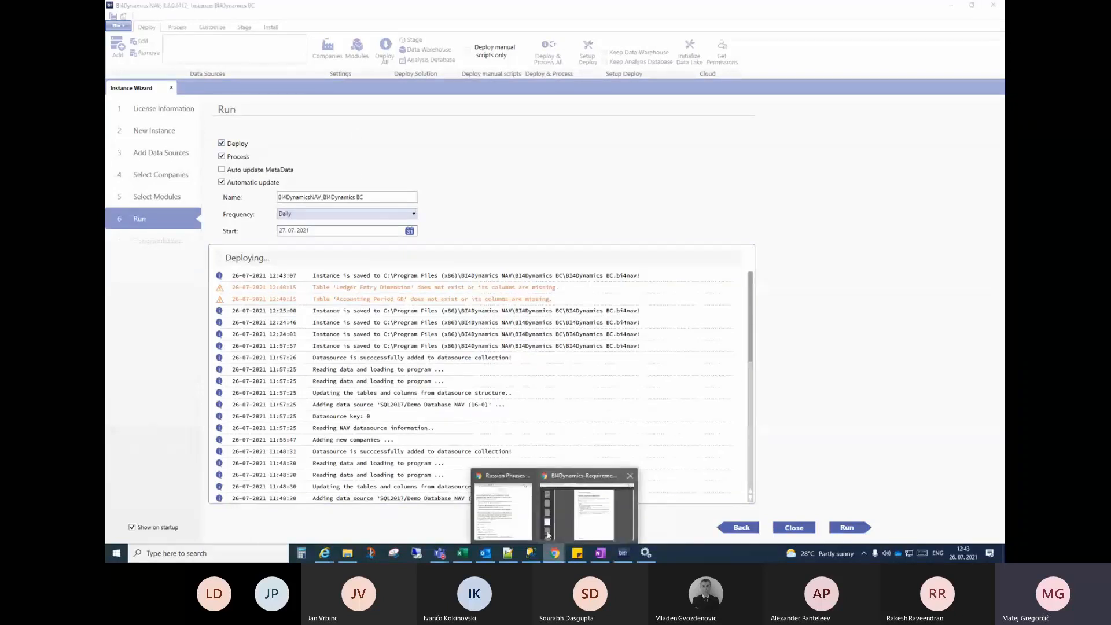
{"action": "left_click", "coordinate": [564, 520]}
{"action": "left_click", "coordinate": [294, 7]}
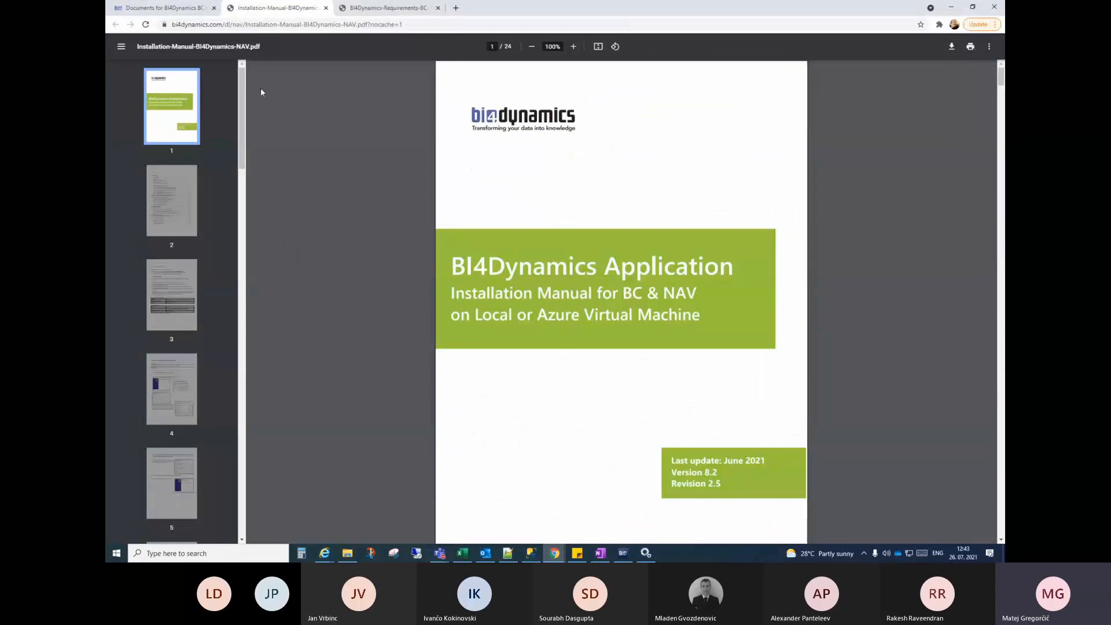
{"action": "left_click", "coordinate": [169, 199]}
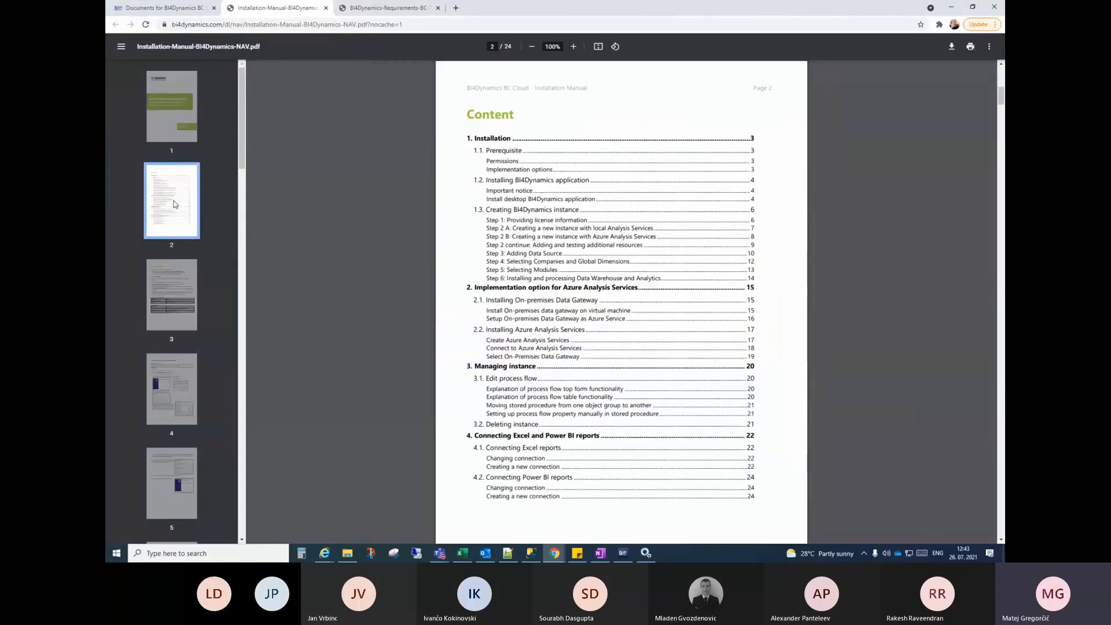
{"action": "scroll", "coordinate": [570, 253], "scroll_direction": "down", "scroll_amount": 3}
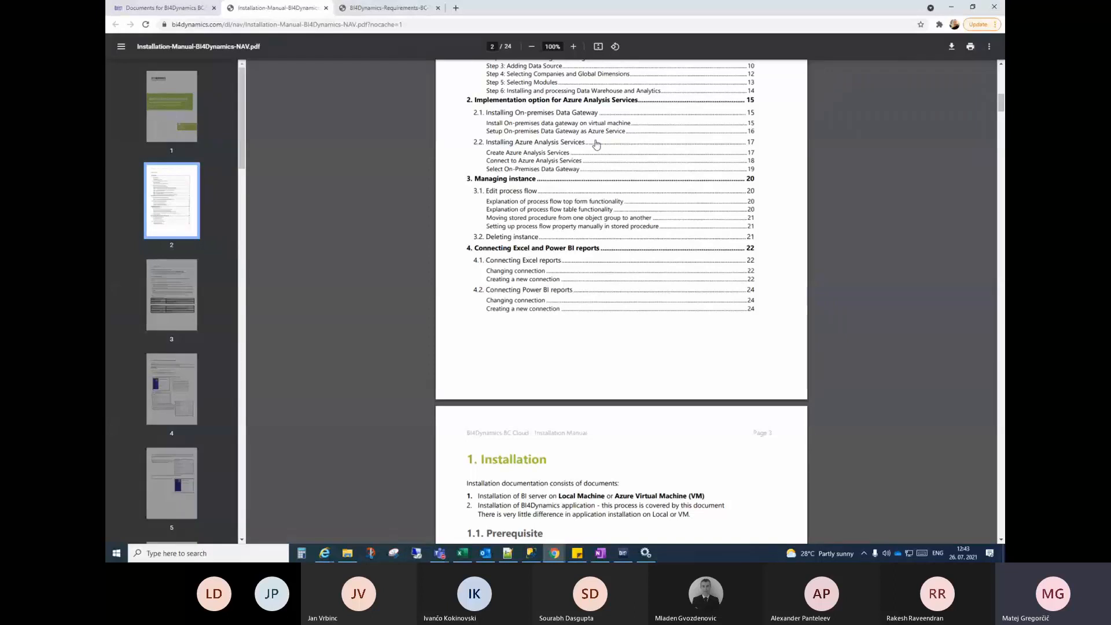
{"action": "scroll", "coordinate": [568, 181], "scroll_direction": "up", "scroll_amount": 2}
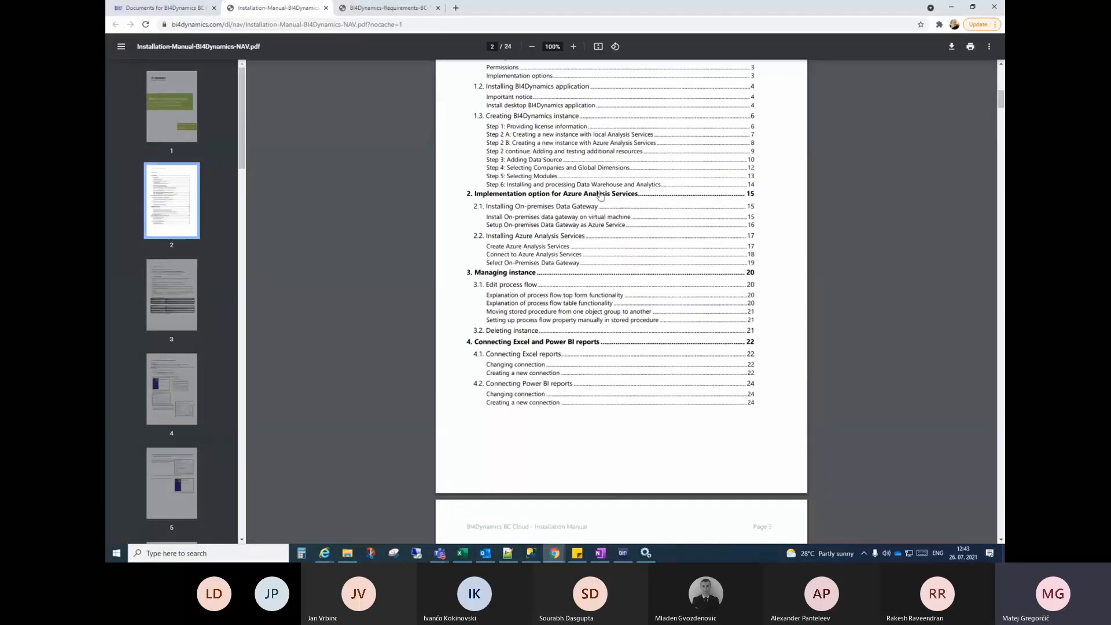
{"action": "left_click", "coordinate": [548, 177]}
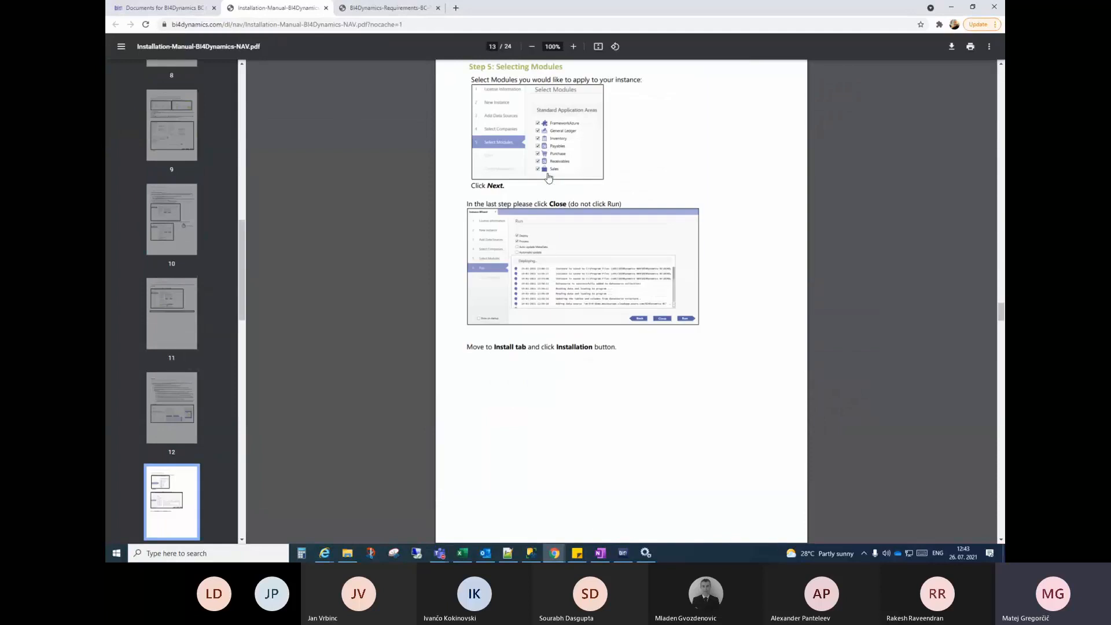
{"action": "scroll", "coordinate": [554, 182], "scroll_direction": "down", "scroll_amount": 2}
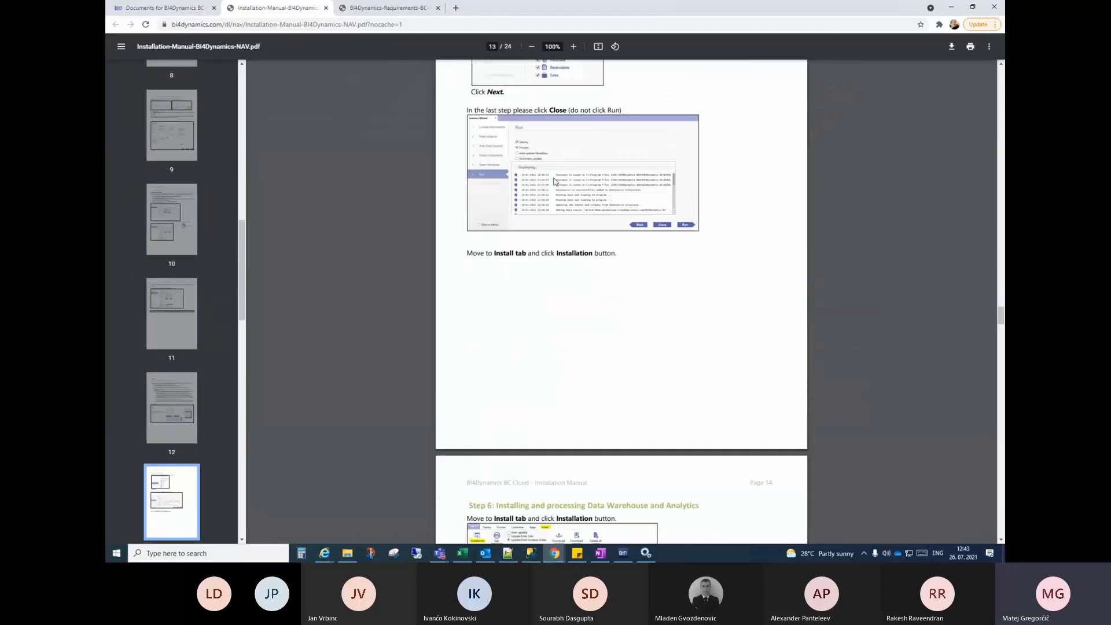
{"action": "scroll", "coordinate": [552, 174], "scroll_direction": "up", "scroll_amount": 2}
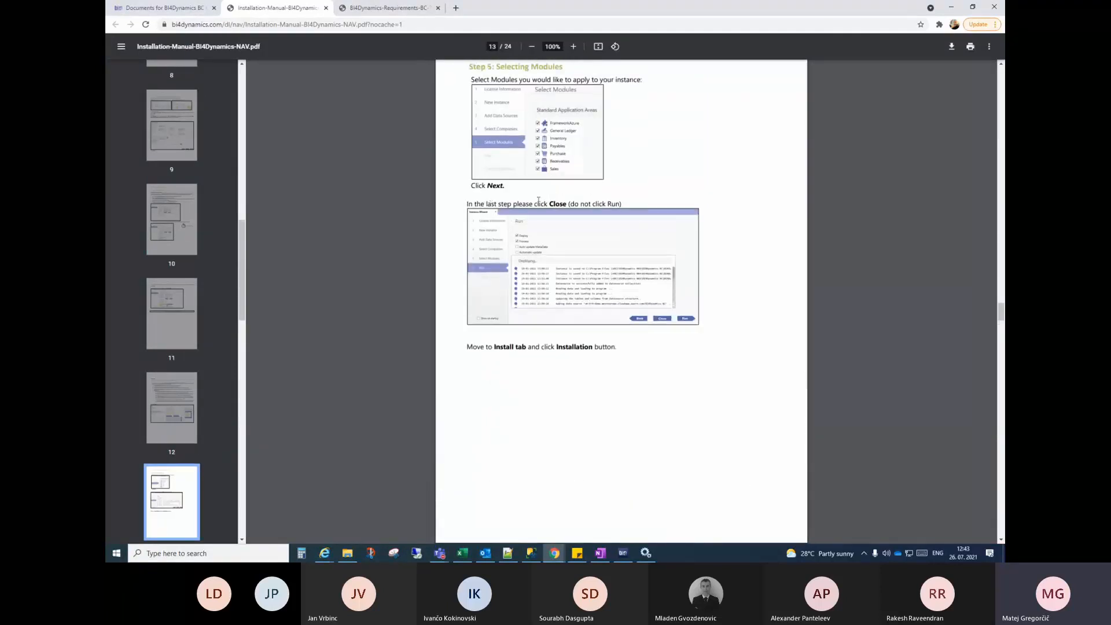
Examine the manual's instruction to close the wizard's last step without running it
{"action": "left_click_drag", "start_coordinate": [549, 204], "coordinate": [610, 204]}
{"action": "left_click", "coordinate": [612, 205]}
{"action": "left_click_drag", "start_coordinate": [542, 203], "coordinate": [593, 204]}
{"action": "left_click", "coordinate": [527, 202]}
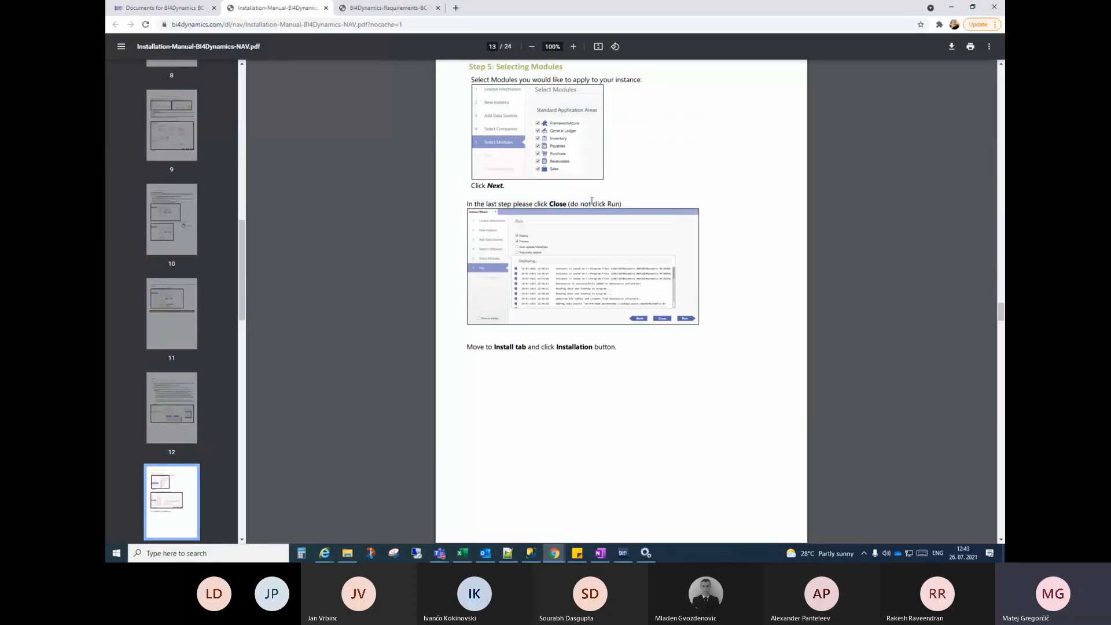
Return to BI4Dynamics, close the instance wizard without running the deployment, and open the Installation step list
{"action": "left_click", "coordinate": [950, 8]}
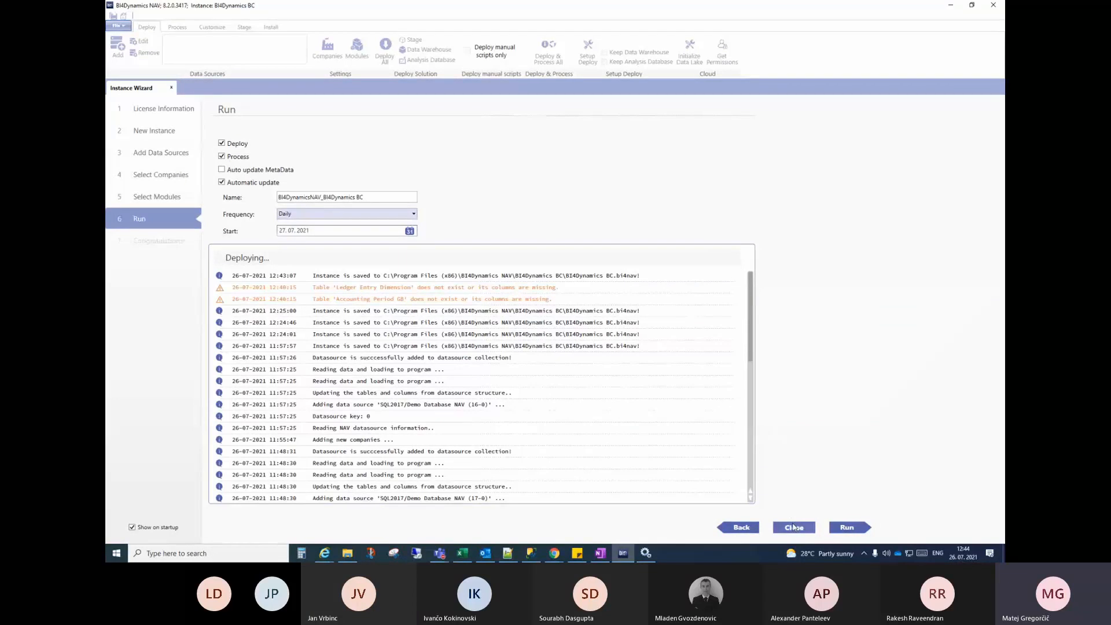
{"action": "left_click", "coordinate": [794, 527]}
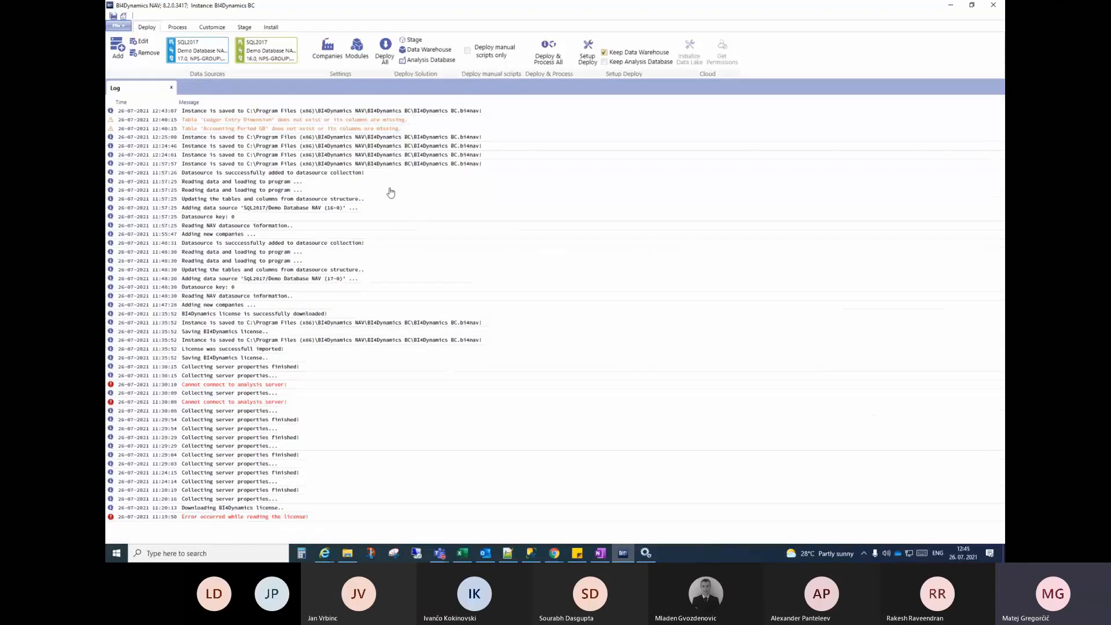
{"action": "left_click", "coordinate": [271, 29]}
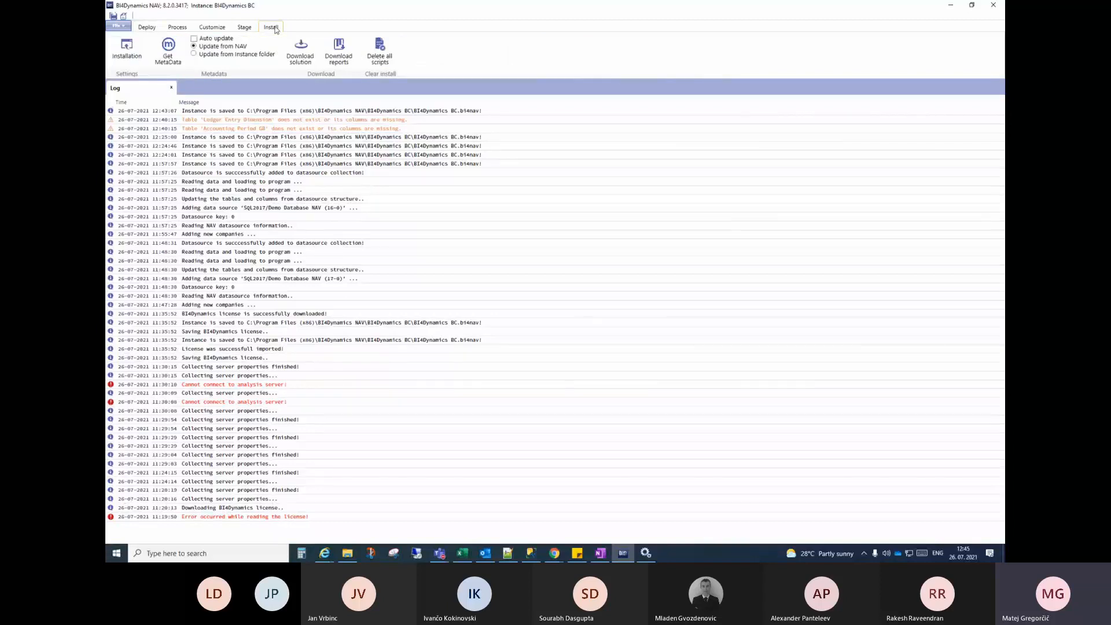
{"action": "left_click", "coordinate": [132, 51]}
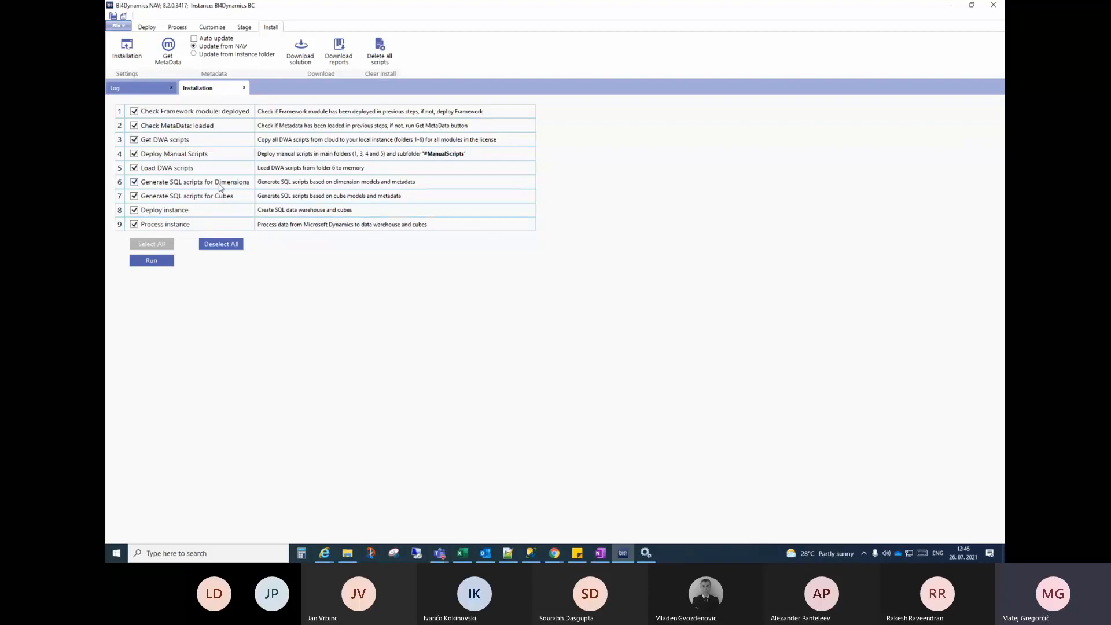
Review the available Process and Deploy commands and return to the Install commands
{"action": "left_click", "coordinate": [151, 29]}
{"action": "scroll", "coordinate": [156, 32], "scroll_direction": "down", "scroll_amount": 2}
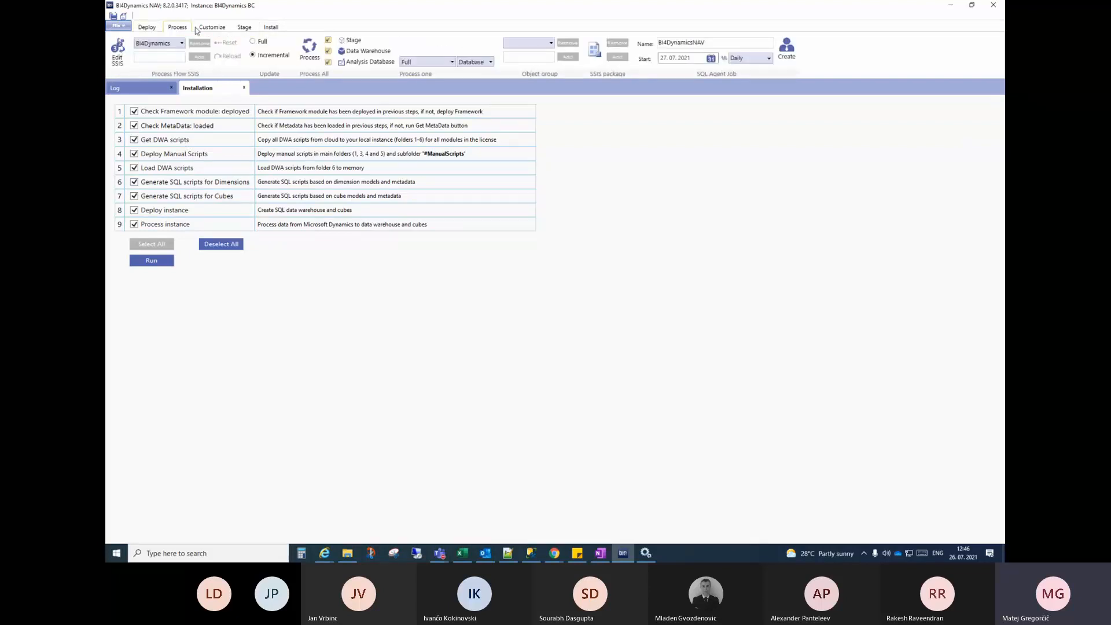
{"action": "left_click", "coordinate": [151, 32]}
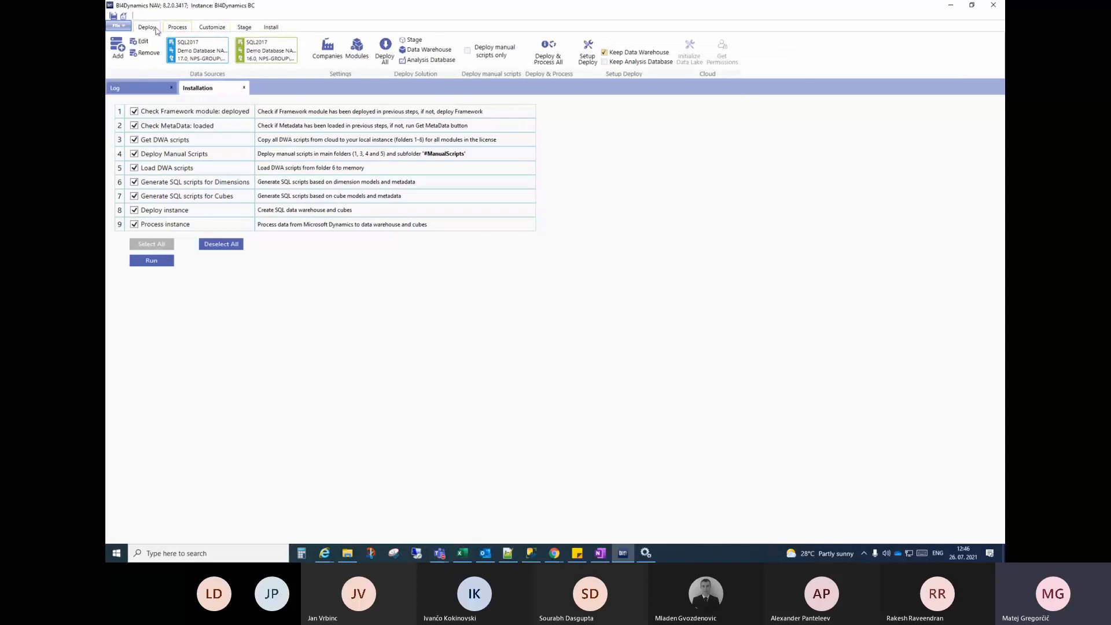
{"action": "left_click", "coordinate": [274, 30]}
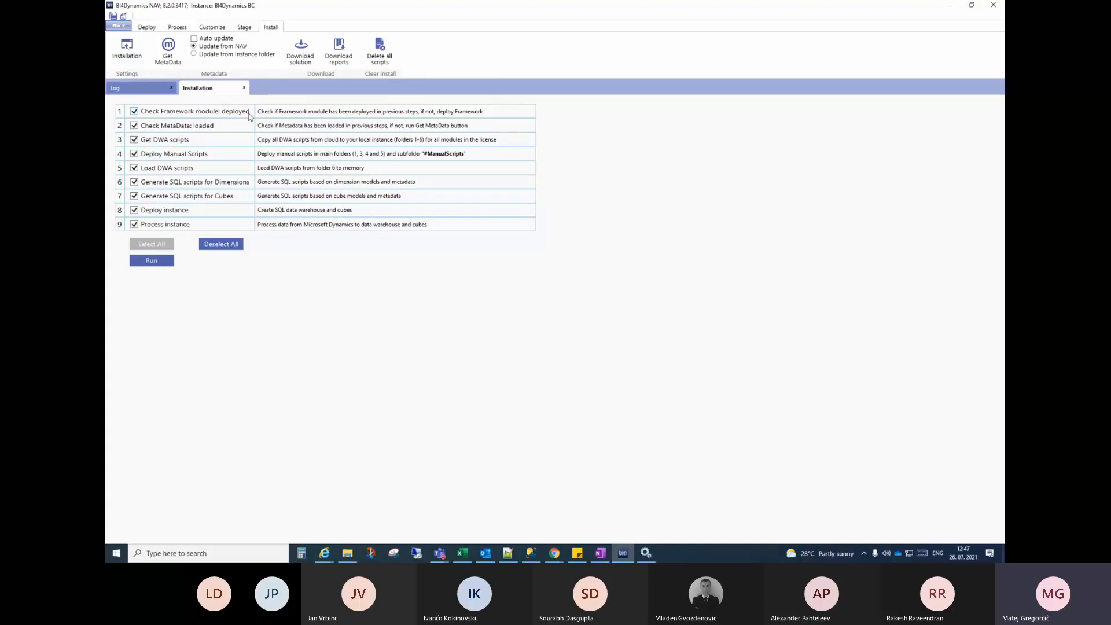
Switch to SQL Server Management Studio and list the columns of the dim.Date table in the BI4BC_BC17 database
{"action": "left_click", "coordinate": [534, 554]}
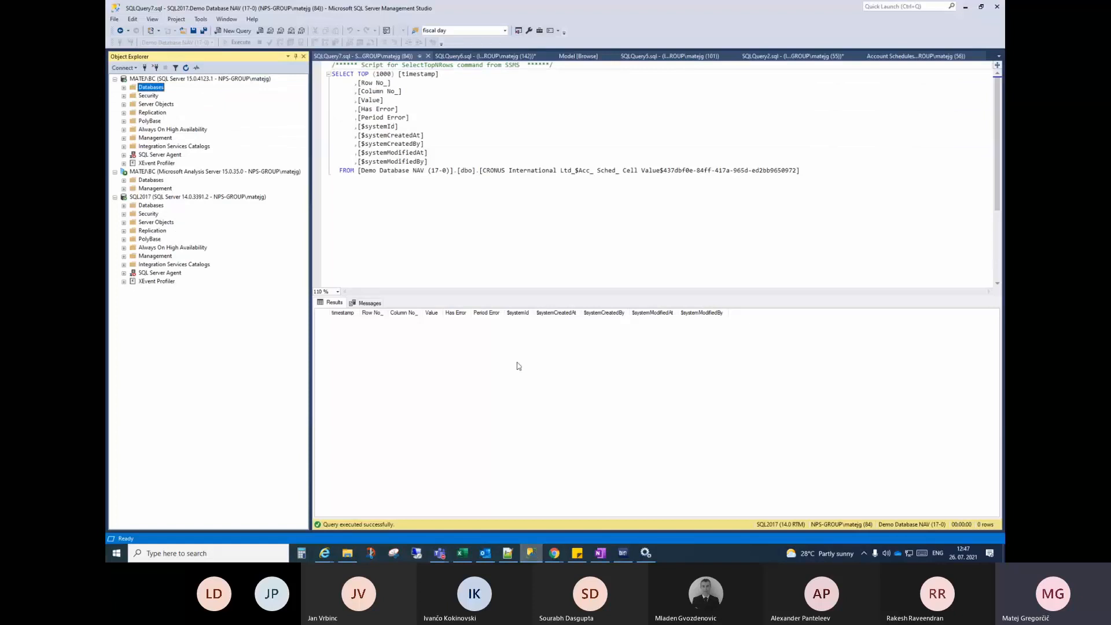
{"action": "left_click", "coordinate": [123, 87]}
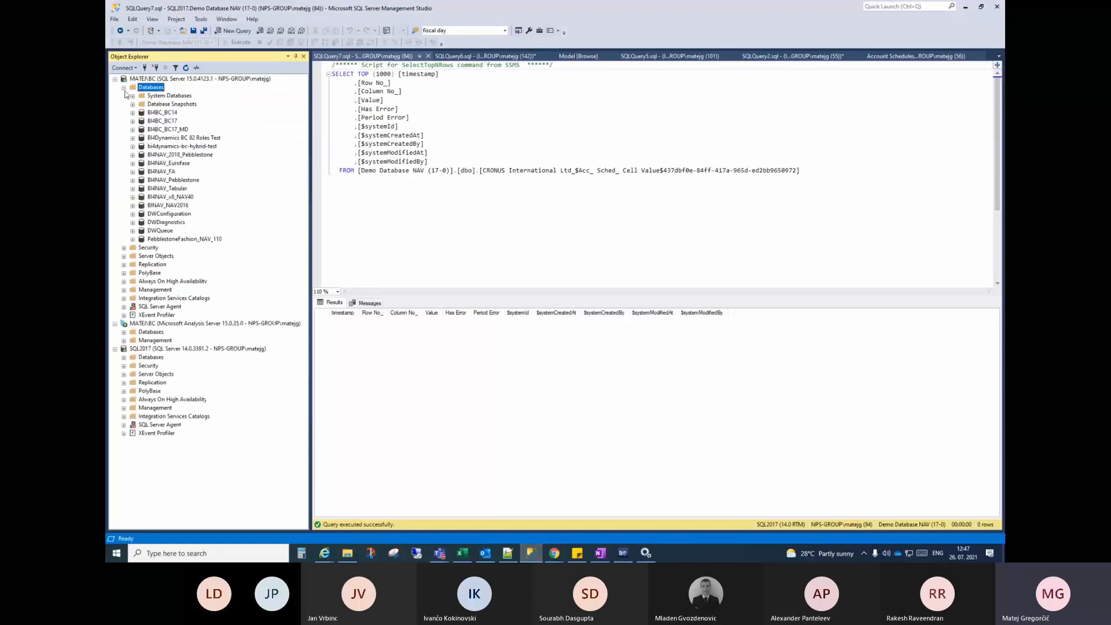
{"action": "left_click", "coordinate": [132, 121]}
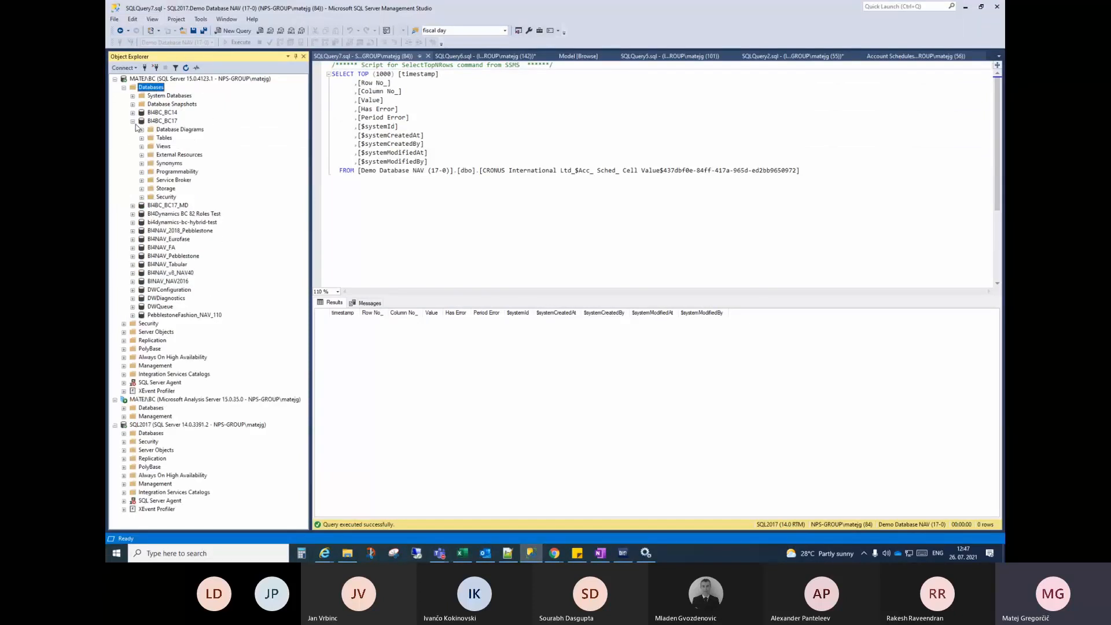
{"action": "double_click", "coordinate": [158, 138]}
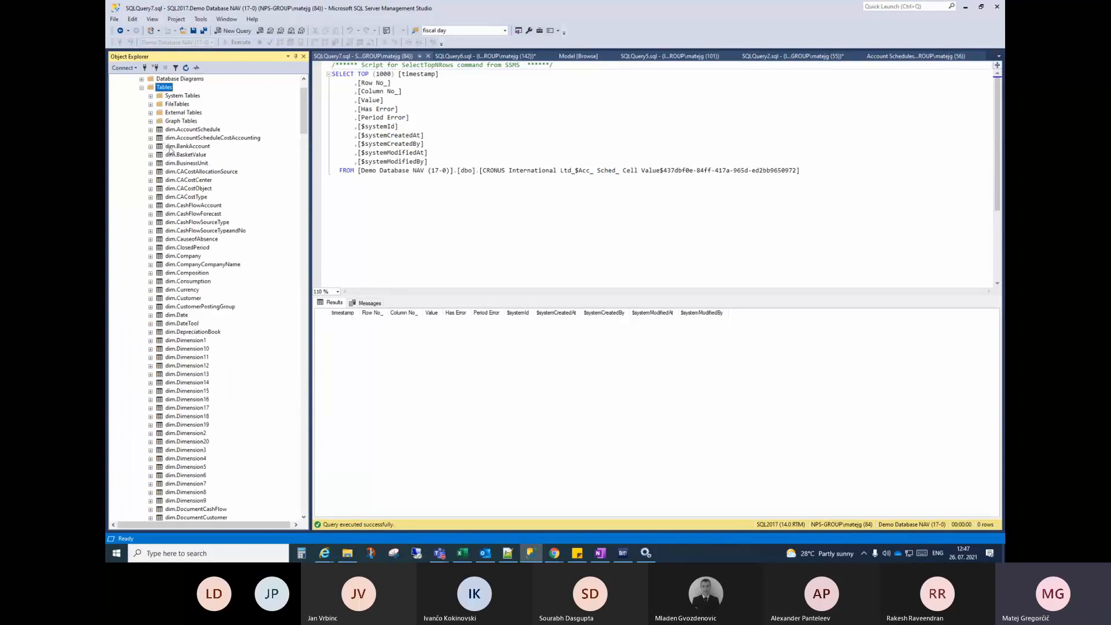
{"action": "right_click", "coordinate": [164, 314]}
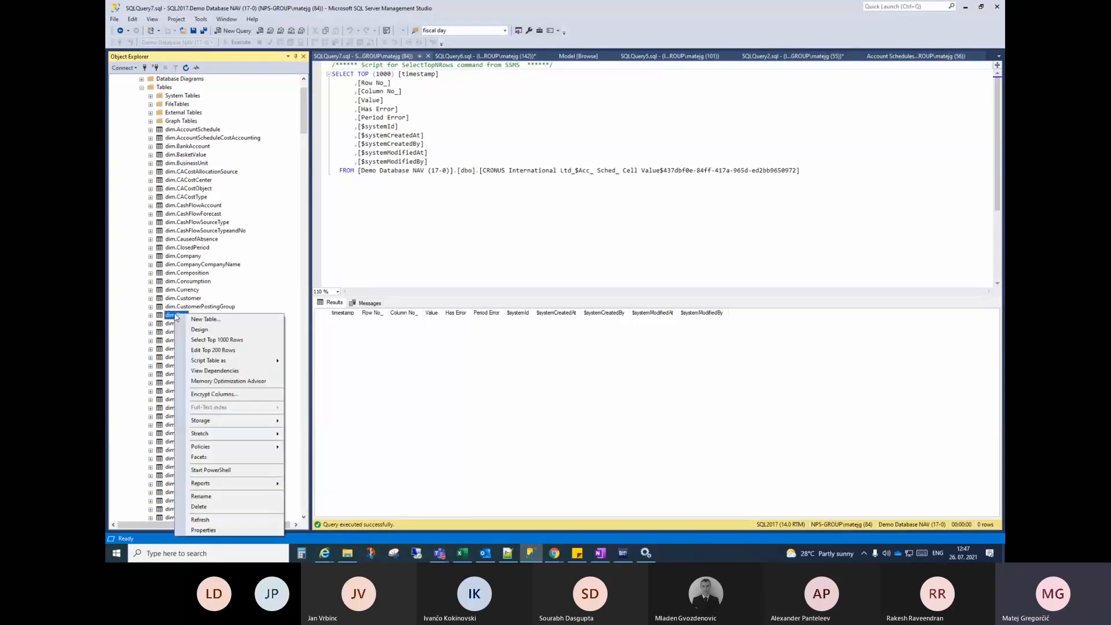
{"action": "left_click", "coordinate": [151, 316]}
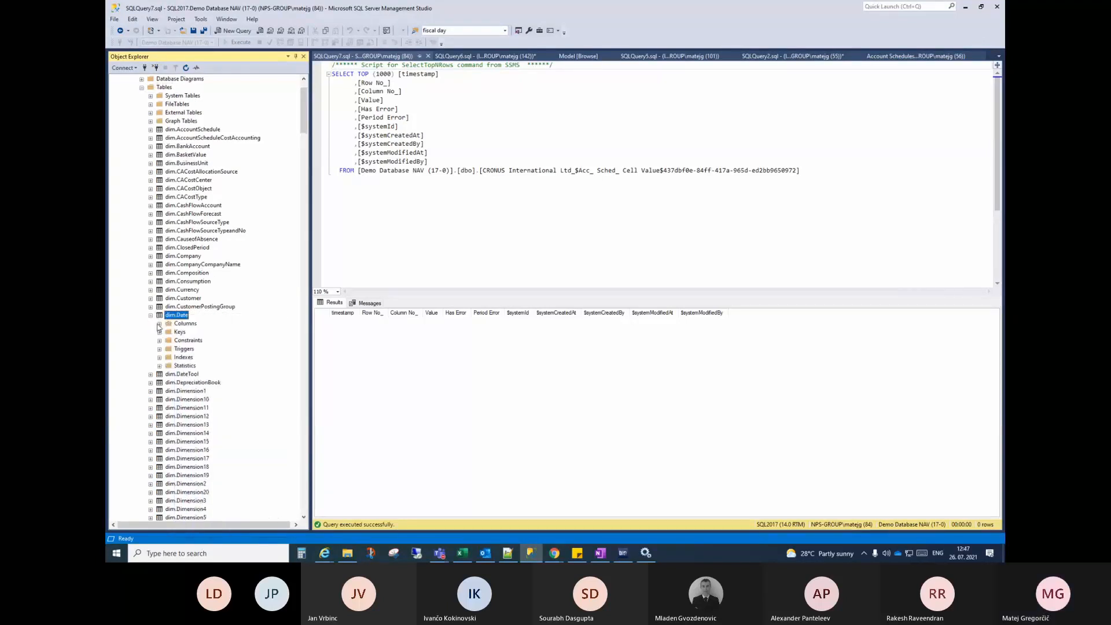
{"action": "left_click", "coordinate": [160, 323]}
Examine the dim.Date columns, covering the calendar fields, the AP accounting-period fields and the current and previous period fields
{"action": "scroll", "coordinate": [232, 243], "scroll_direction": "down", "scroll_amount": 16}
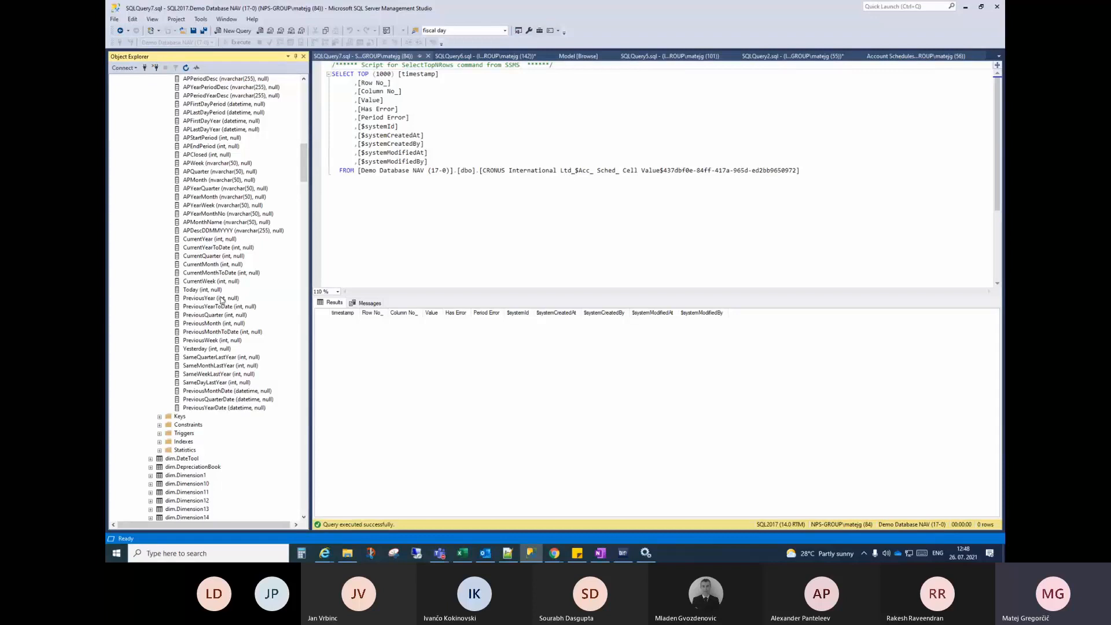
{"action": "scroll", "coordinate": [222, 300], "scroll_direction": "up", "scroll_amount": 2}
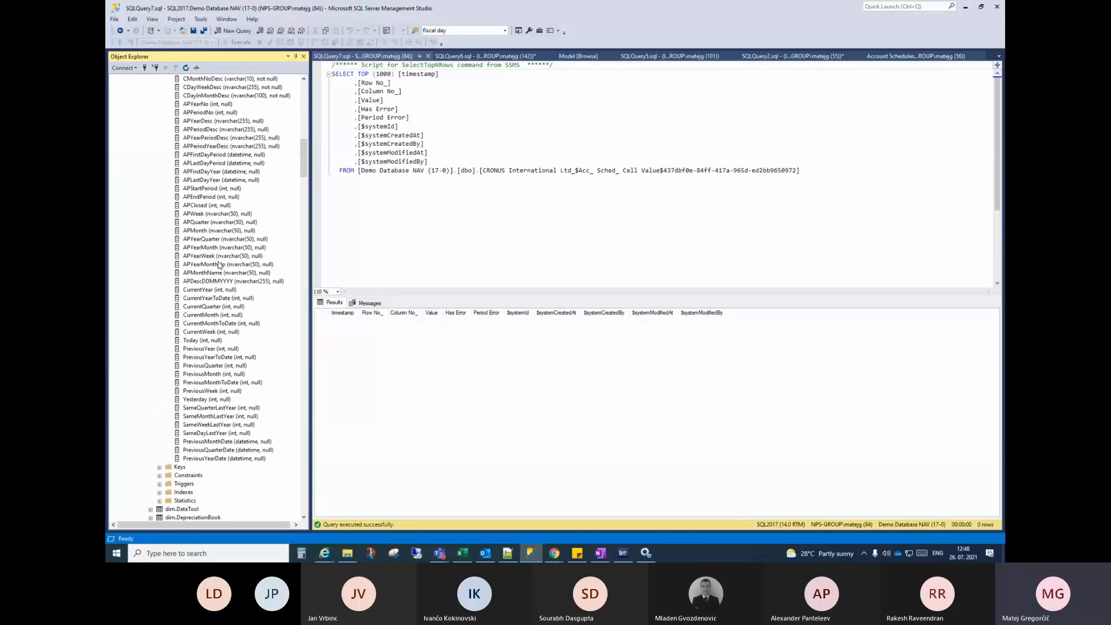
{"action": "scroll", "coordinate": [220, 265], "scroll_direction": "up", "scroll_amount": 2}
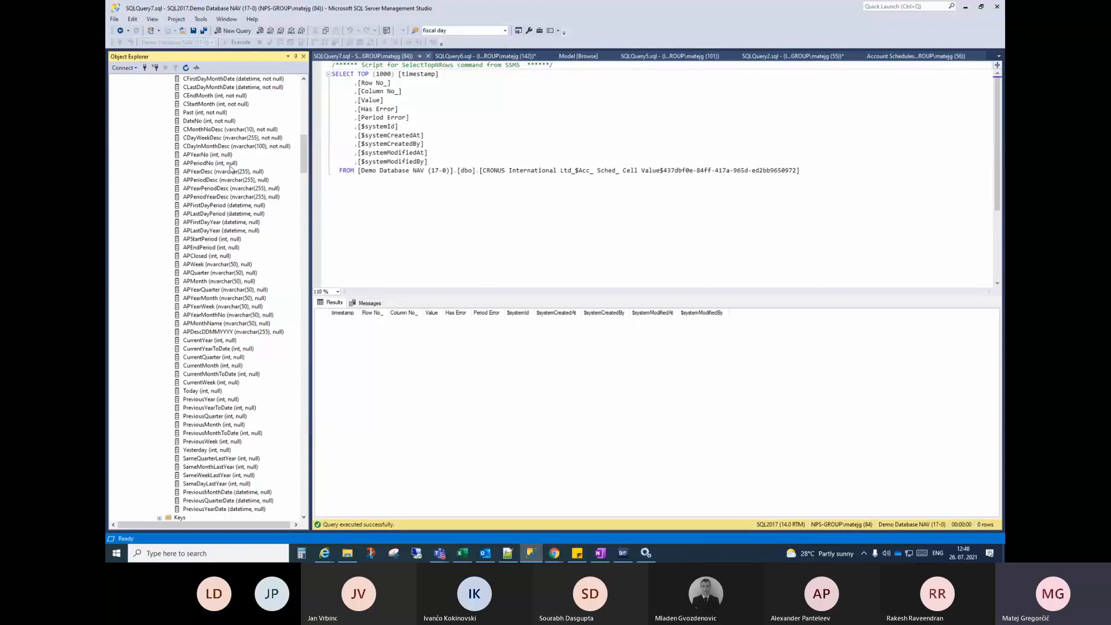
{"action": "scroll", "coordinate": [238, 175], "scroll_direction": "up", "scroll_amount": 2}
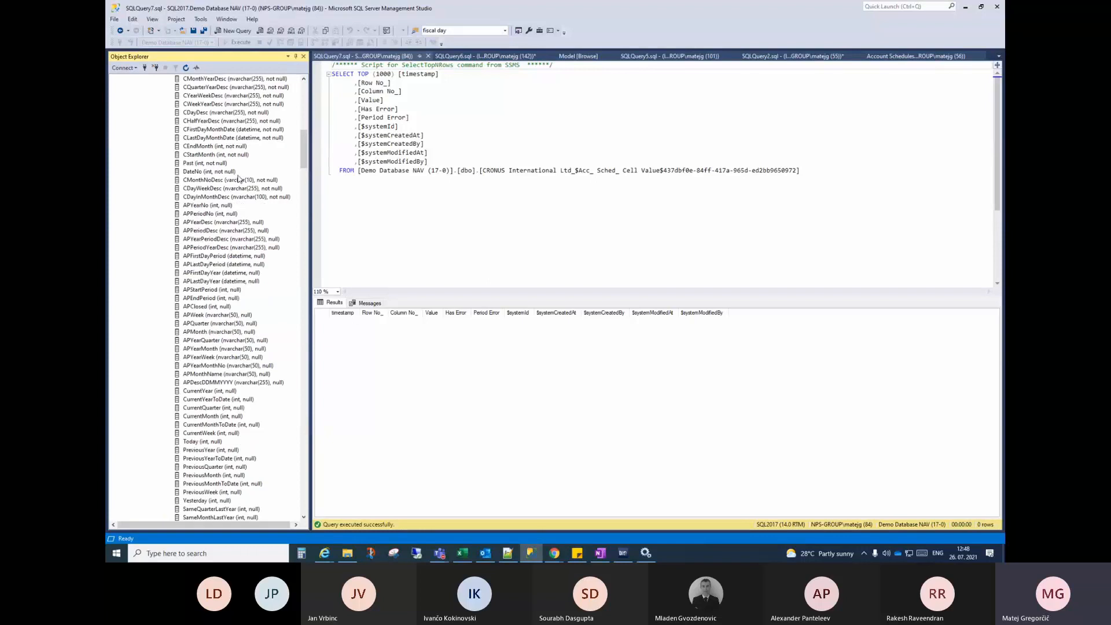
{"action": "scroll", "coordinate": [238, 179], "scroll_direction": "up", "scroll_amount": 2}
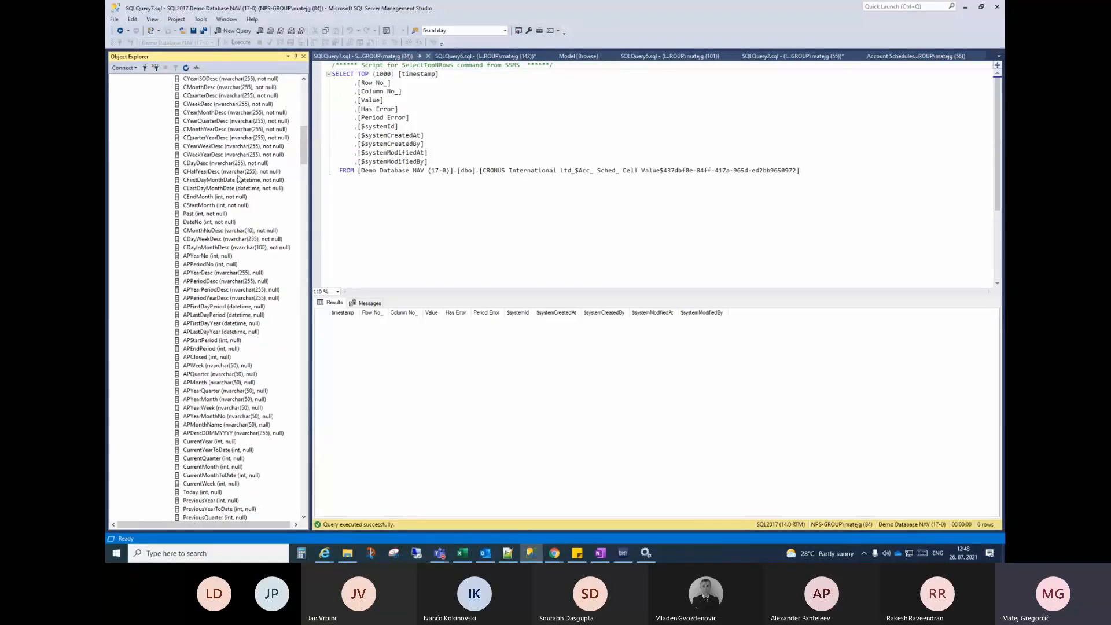
{"action": "scroll", "coordinate": [237, 178], "scroll_direction": "up", "scroll_amount": 2}
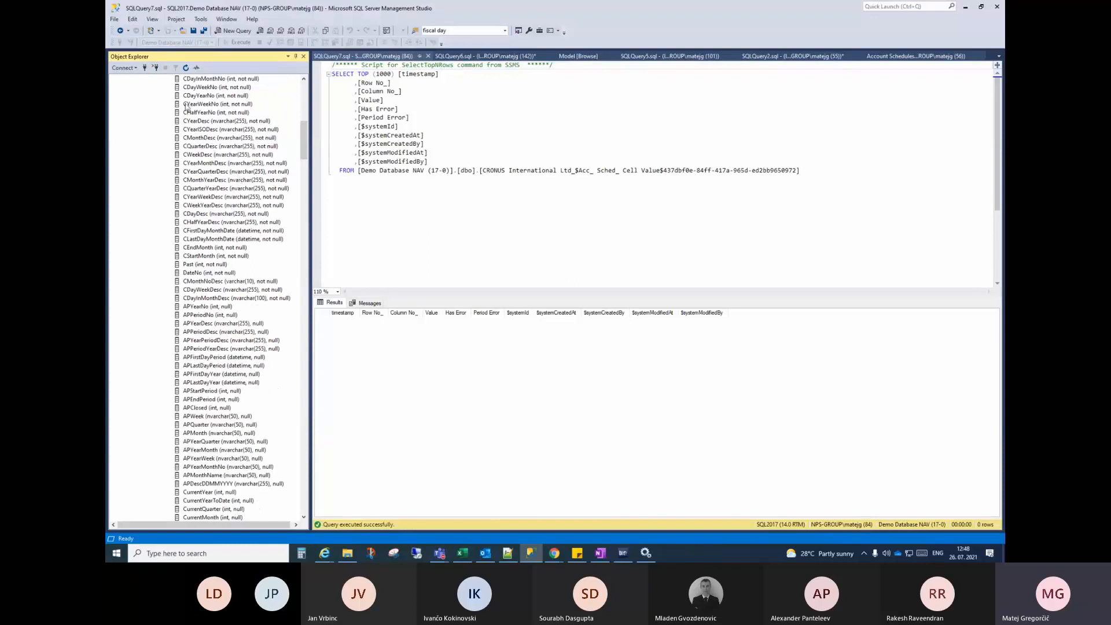
{"action": "scroll", "coordinate": [186, 106], "scroll_direction": "up", "scroll_amount": 2}
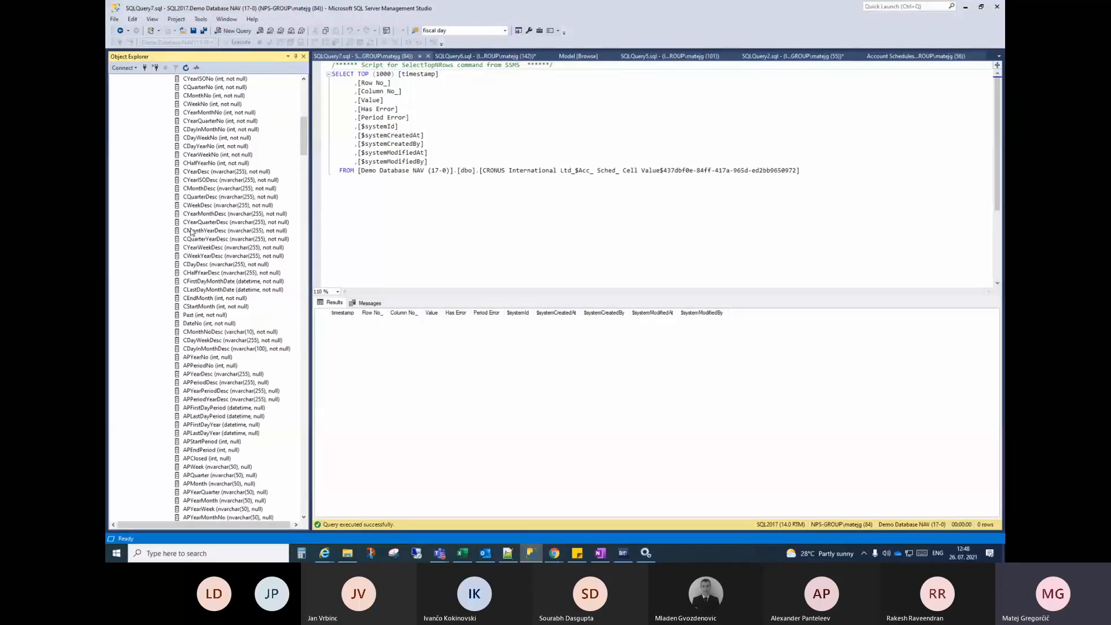
{"action": "scroll", "coordinate": [191, 232], "scroll_direction": "down", "scroll_amount": 4}
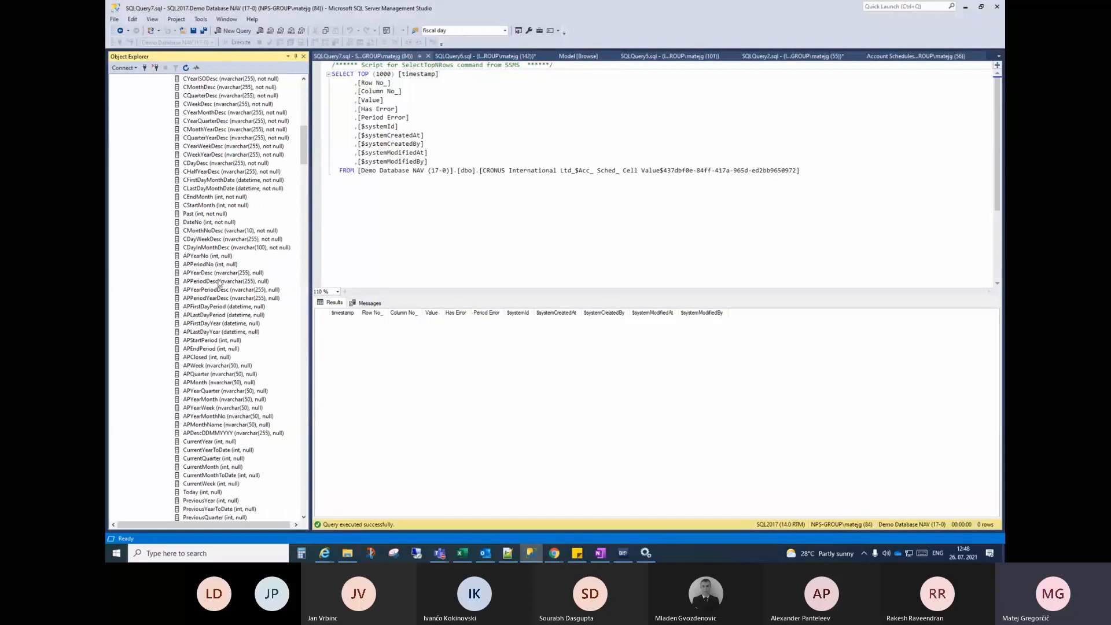
{"action": "scroll", "coordinate": [219, 283], "scroll_direction": "down", "scroll_amount": 2}
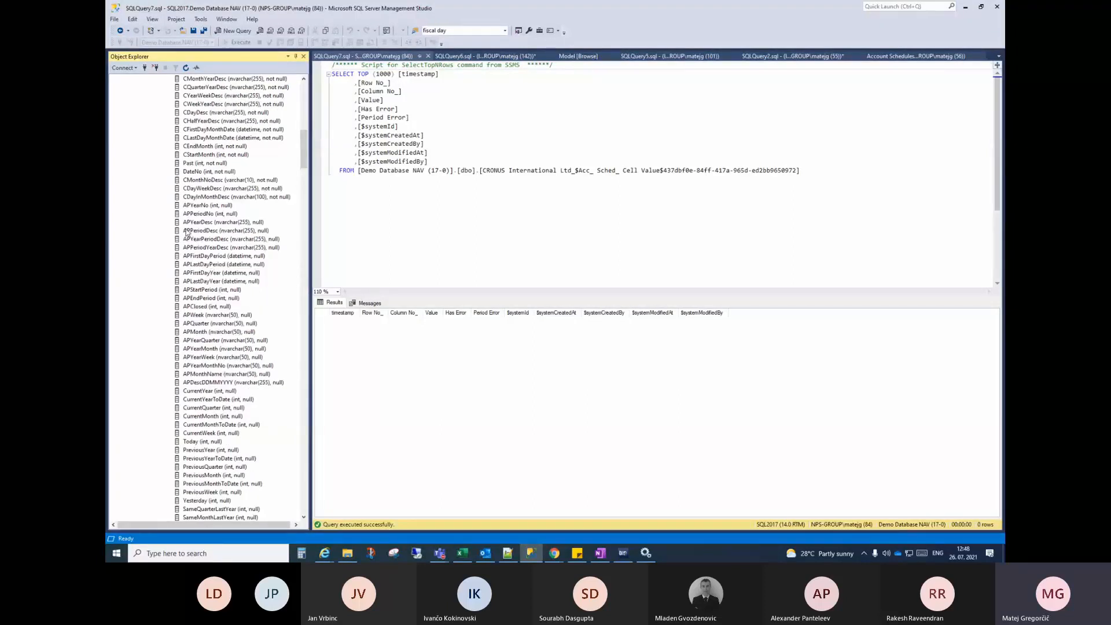
Inspect the APMonth, CurrentMonth, CurrentQuarter and SameMonthLastYear columns of dim.Date alongside their neighbouring period fields
{"action": "left_click", "coordinate": [200, 332]}
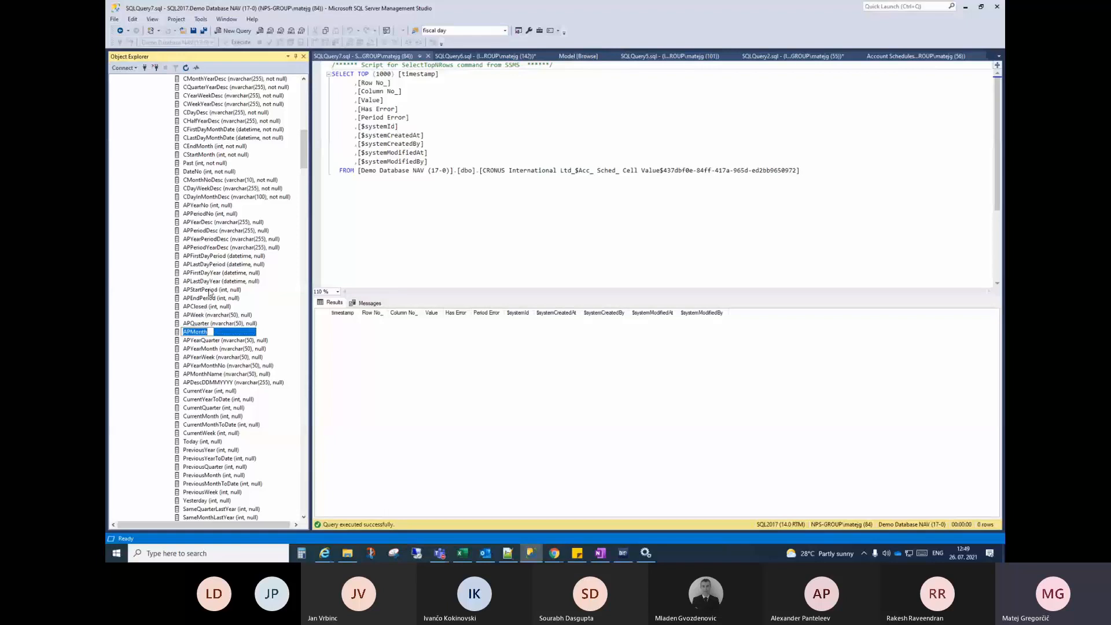
{"action": "scroll", "coordinate": [210, 289], "scroll_direction": "down", "scroll_amount": 2}
{"action": "scroll", "coordinate": [210, 290], "scroll_direction": "down", "scroll_amount": 2}
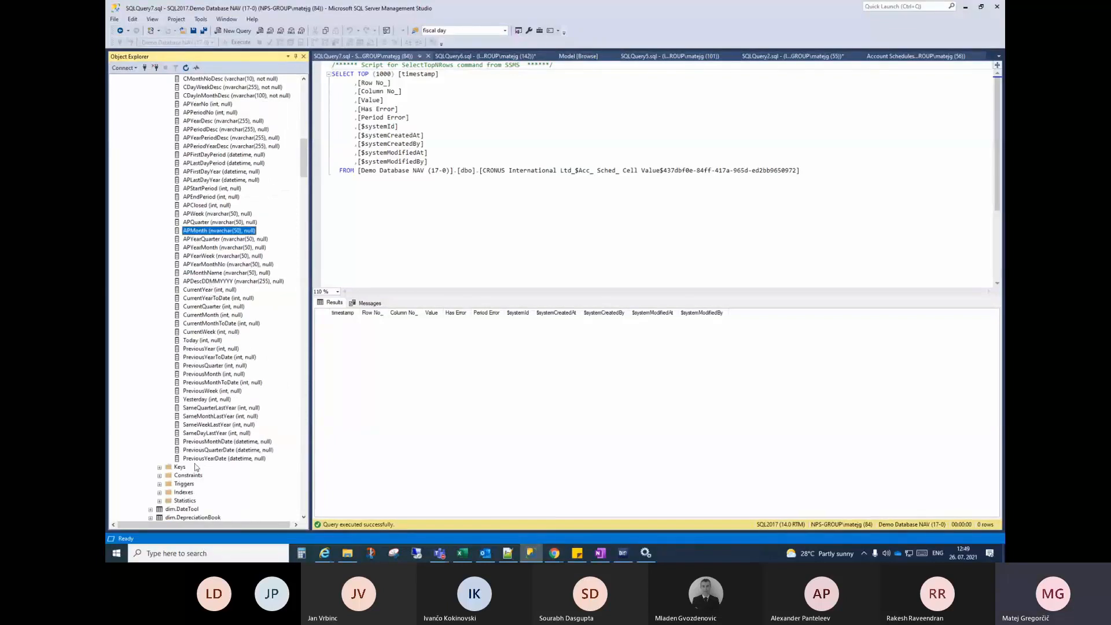
{"action": "left_click", "coordinate": [211, 316]}
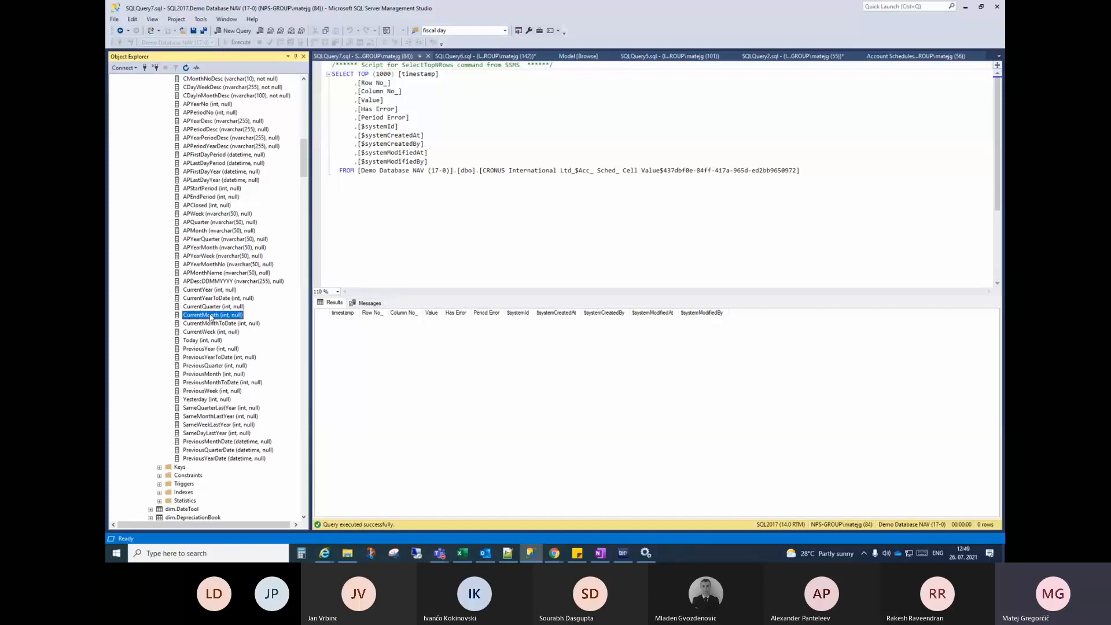
{"action": "key", "text": "Up"}
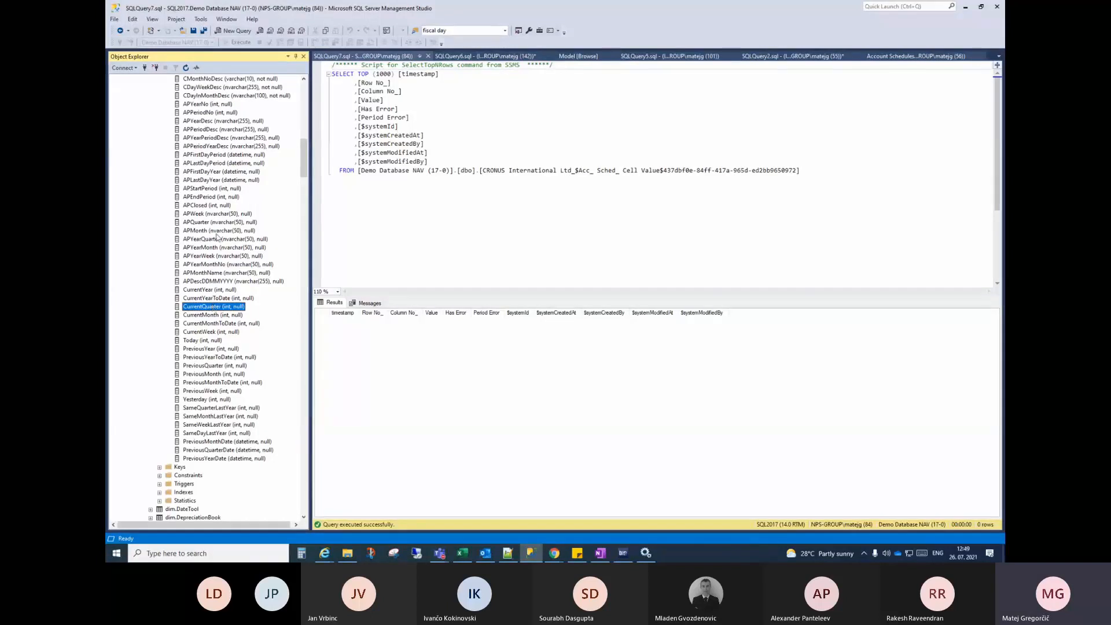
{"action": "scroll", "coordinate": [214, 225], "scroll_direction": "up", "scroll_amount": 4}
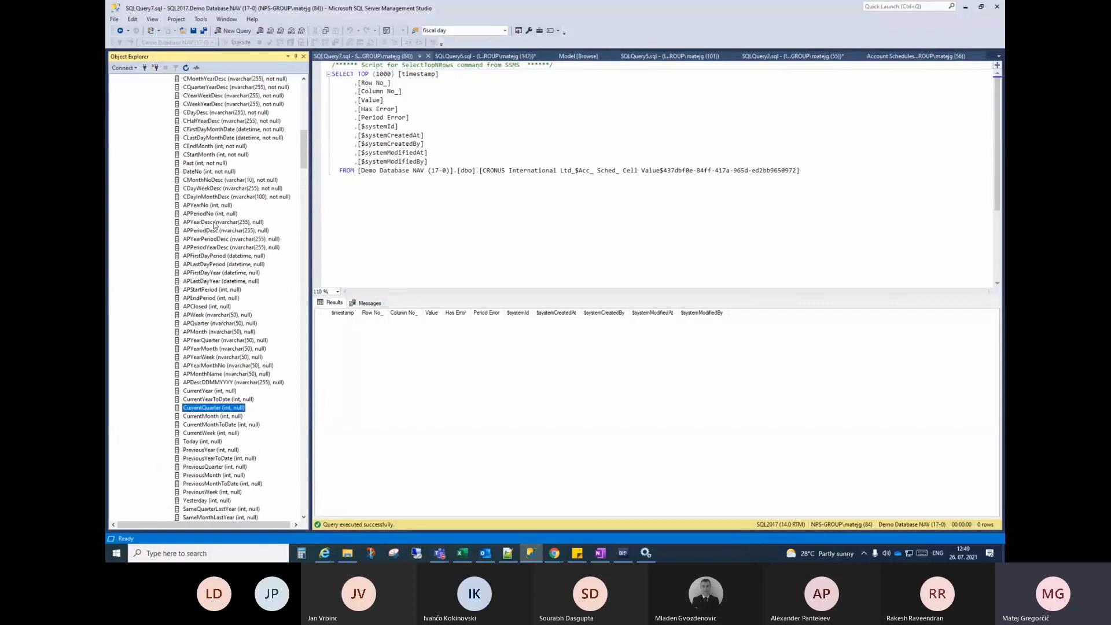
{"action": "scroll", "coordinate": [215, 226], "scroll_direction": "down", "scroll_amount": 4}
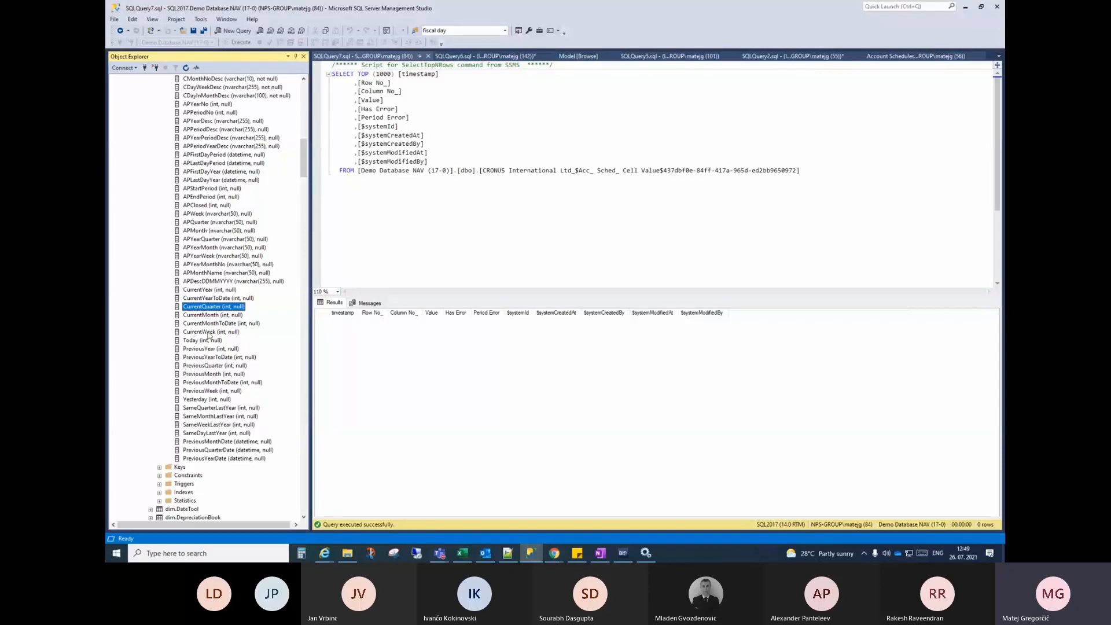
{"action": "left_click", "coordinate": [209, 409]}
{"action": "left_click", "coordinate": [242, 420]}
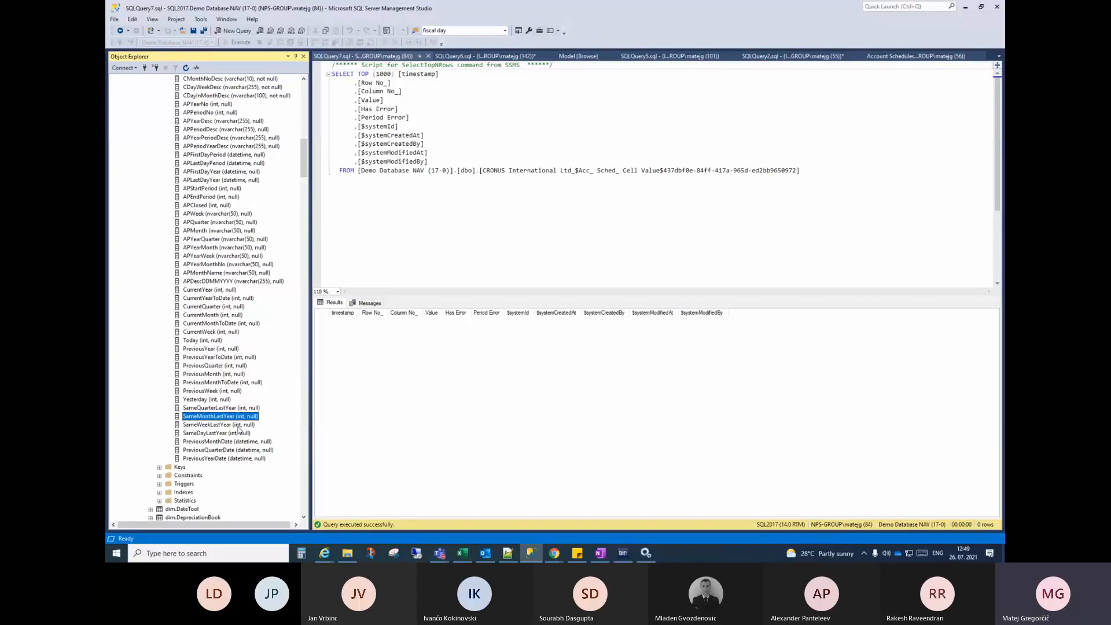
Switch to Excel, replace Company short name with Date YMD in PivotTable1's rows, and review the Date dimension's field groups
{"action": "left_click", "coordinate": [464, 555]}
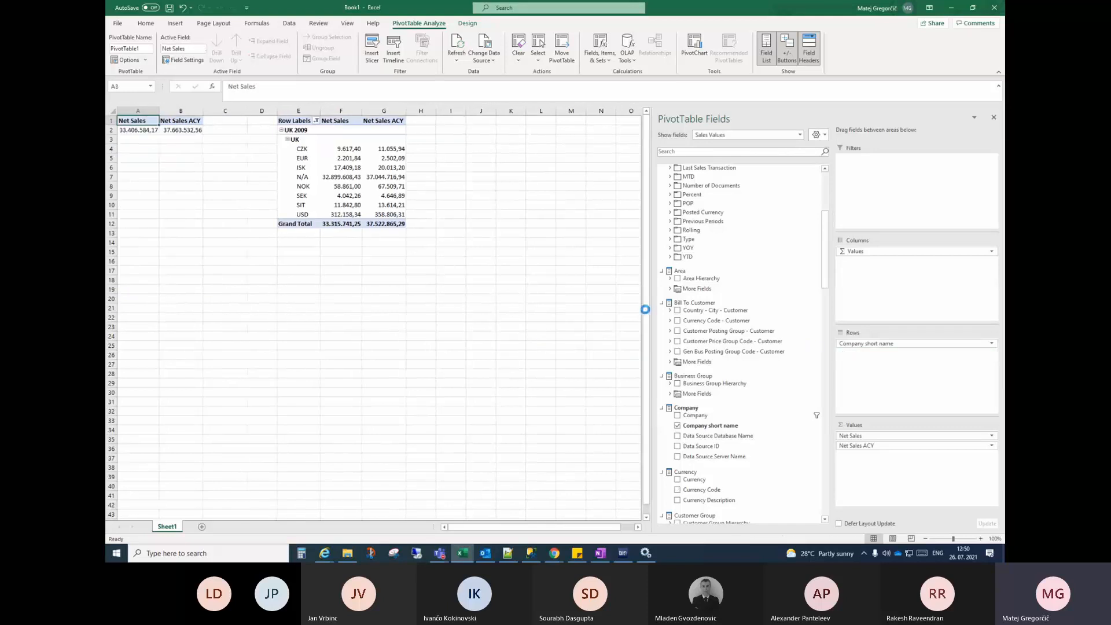
{"action": "scroll", "coordinate": [829, 265], "scroll_direction": "down", "scroll_amount": 3}
{"action": "scroll", "coordinate": [829, 265], "scroll_direction": "down", "scroll_amount": 5}
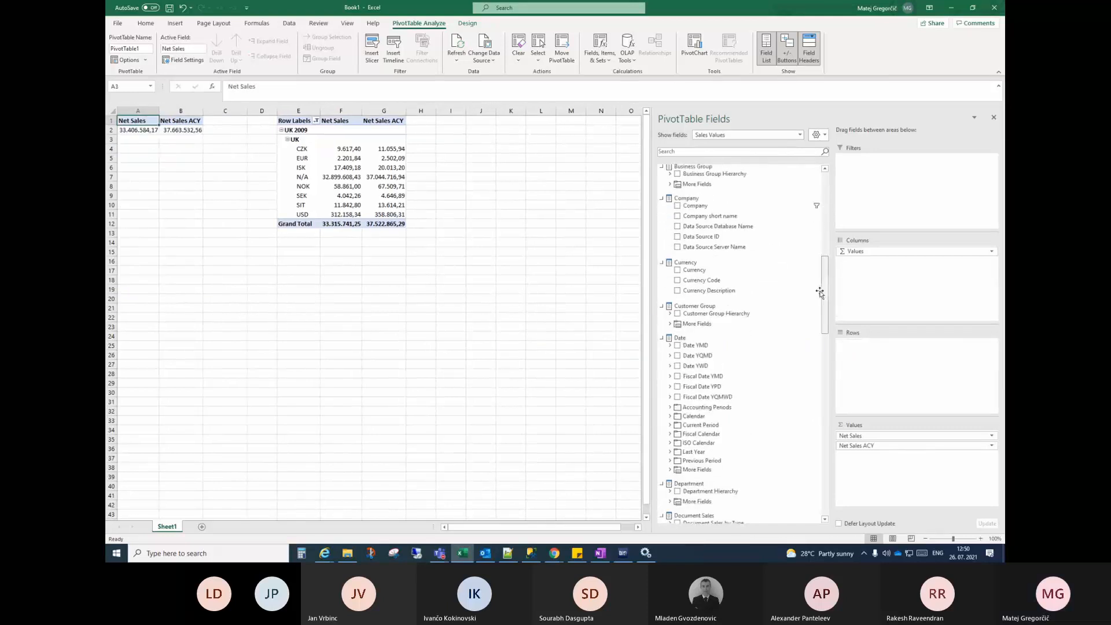
{"action": "left_click_drag", "start_coordinate": [695, 345], "coordinate": [915, 374]}
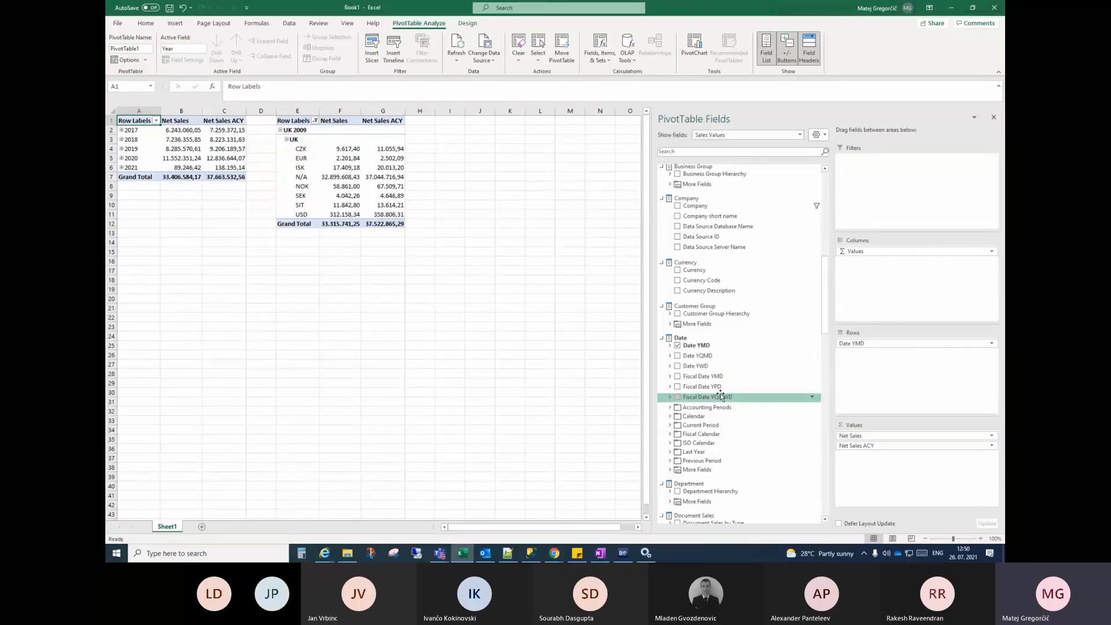
{"action": "scroll", "coordinate": [728, 382], "scroll_direction": "down", "scroll_amount": 2}
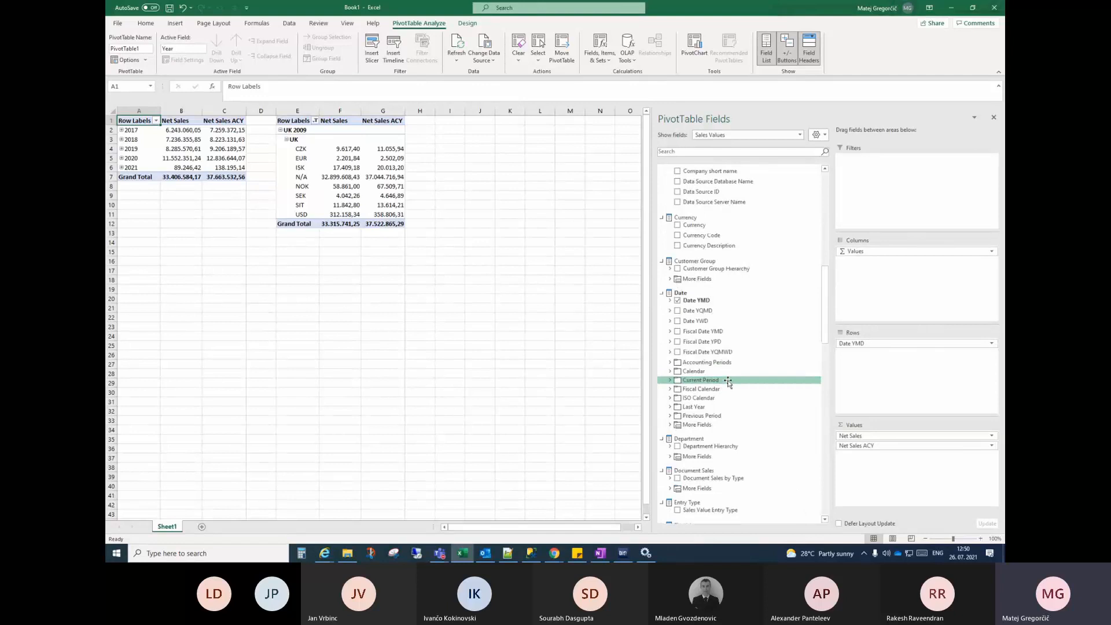
{"action": "scroll", "coordinate": [728, 383], "scroll_direction": "down", "scroll_amount": 2}
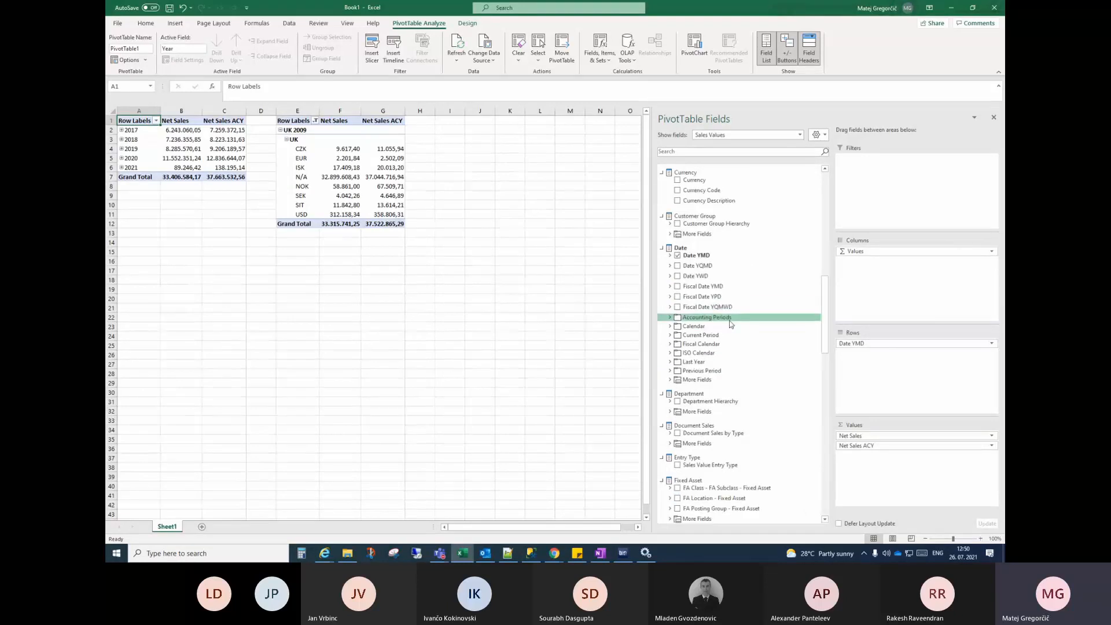
Review the Date dimension's Accounting Periods and Calendar fields, and add Current Month to PivotTable1's filters
{"action": "left_click", "coordinate": [672, 318]}
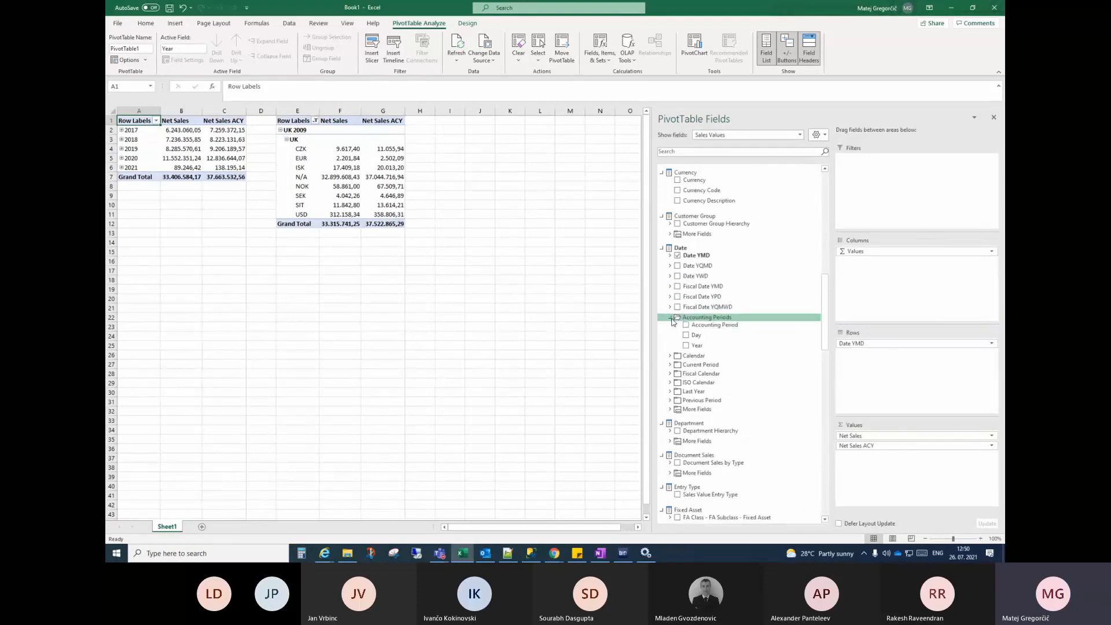
{"action": "left_click", "coordinate": [672, 318]}
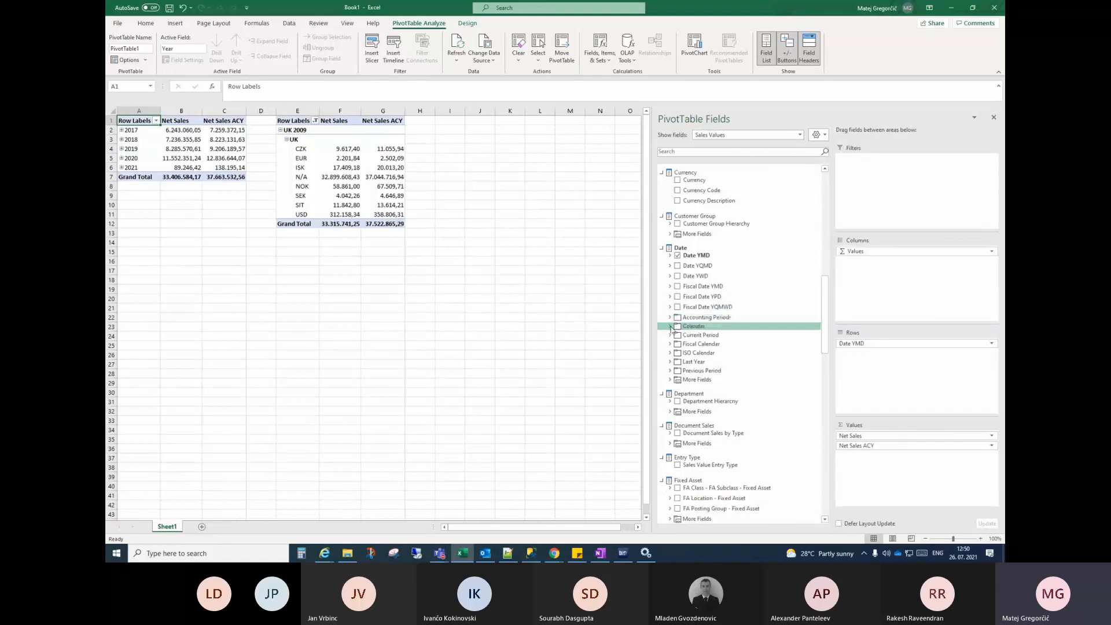
{"action": "left_click", "coordinate": [671, 328]}
{"action": "left_click", "coordinate": [671, 328]}
{"action": "left_click", "coordinate": [671, 336]}
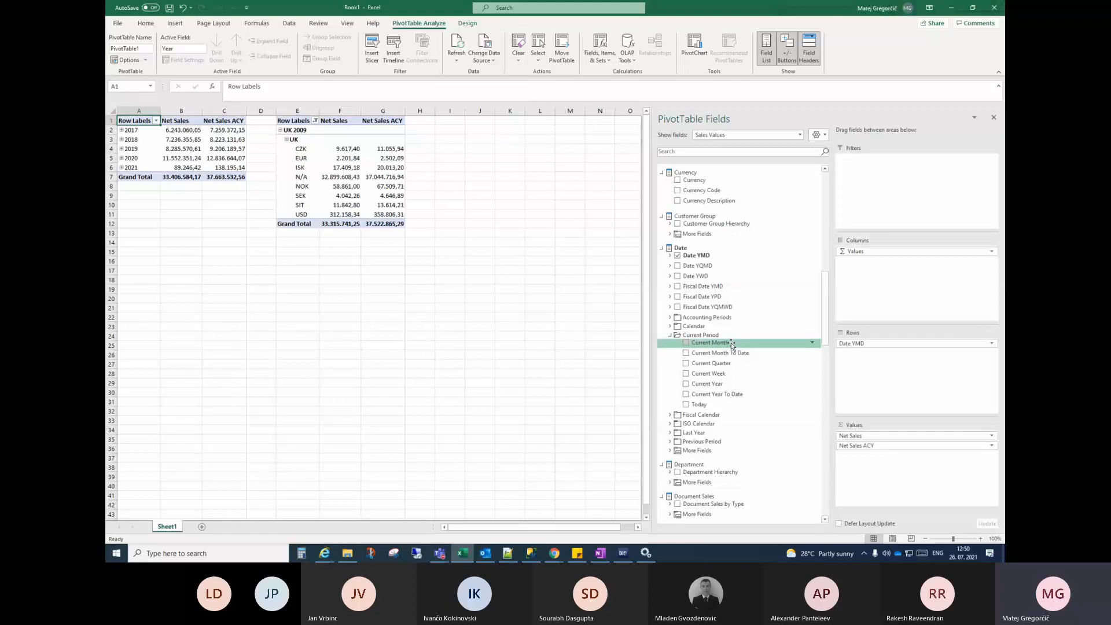
{"action": "left_click_drag", "start_coordinate": [730, 345], "coordinate": [894, 180]}
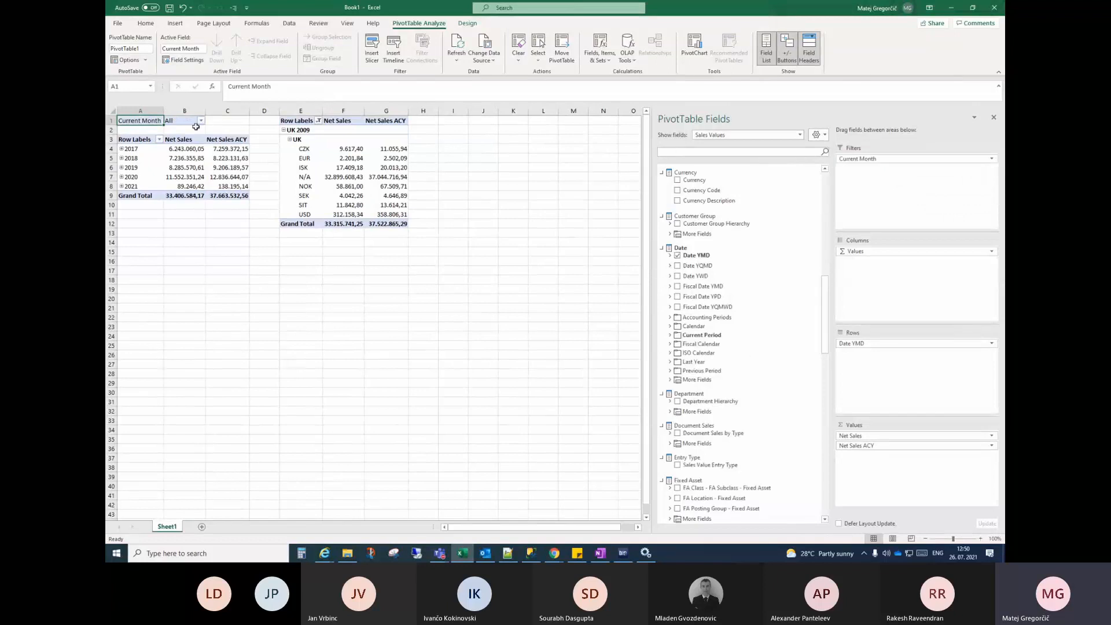
Try filtering PivotTable1 to Current Month value 1, and undo the filter
{"action": "left_click", "coordinate": [201, 120]}
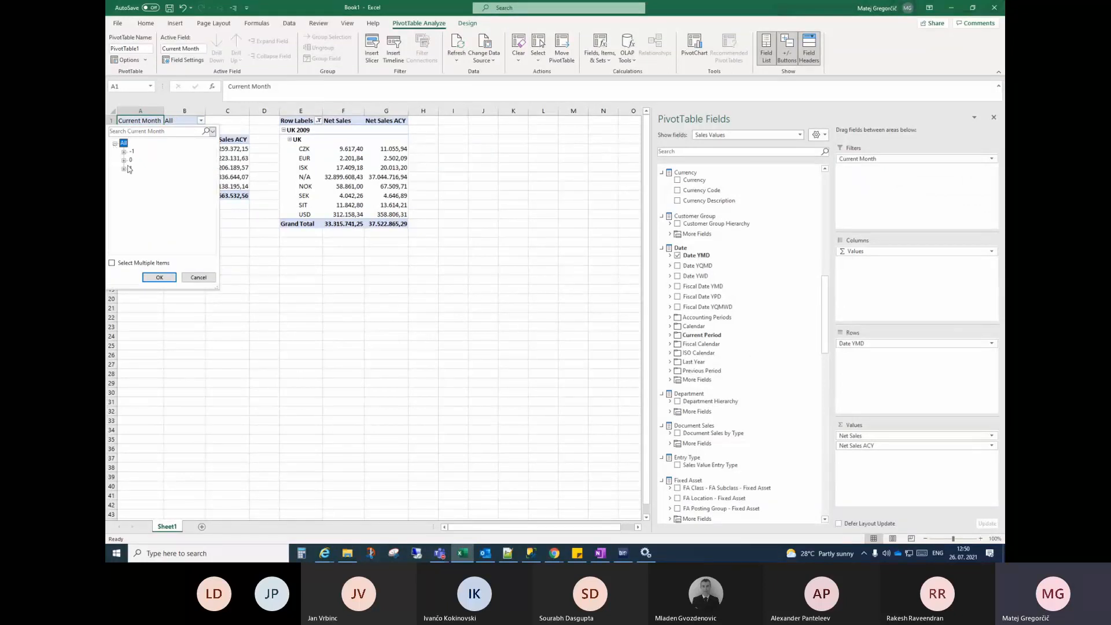
{"action": "left_click", "coordinate": [131, 168]}
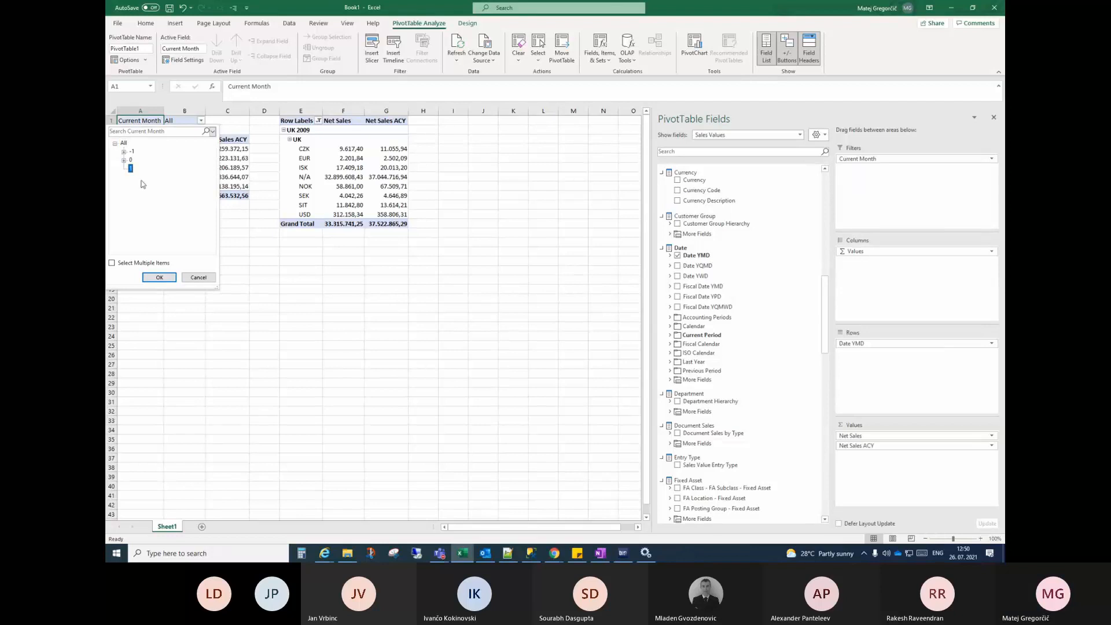
{"action": "left_click", "coordinate": [159, 277]}
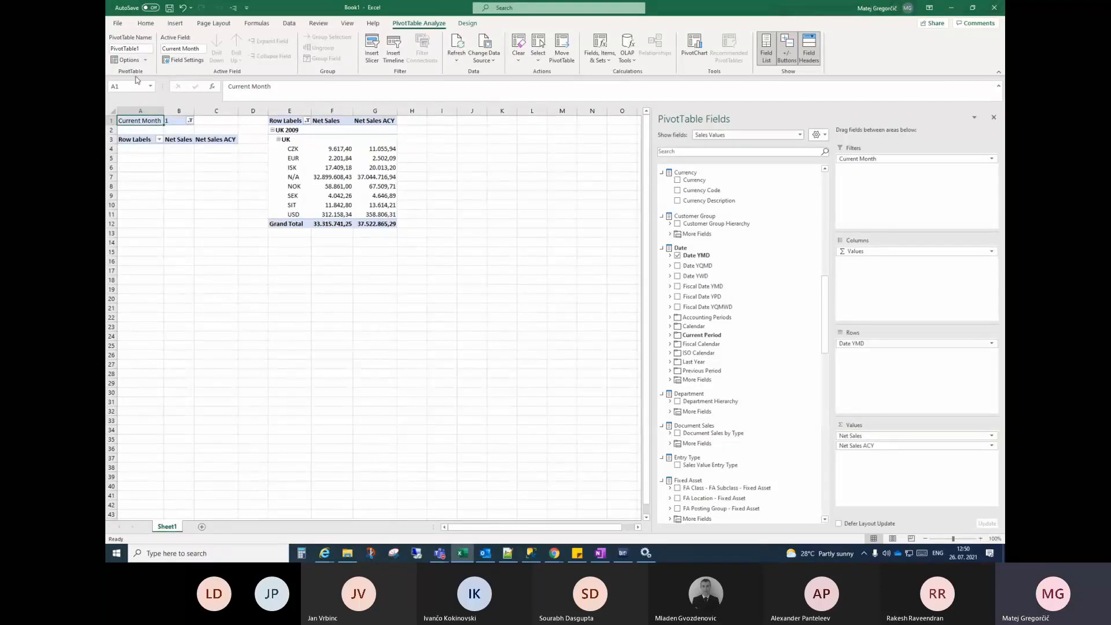
{"action": "left_click", "coordinate": [182, 7]}
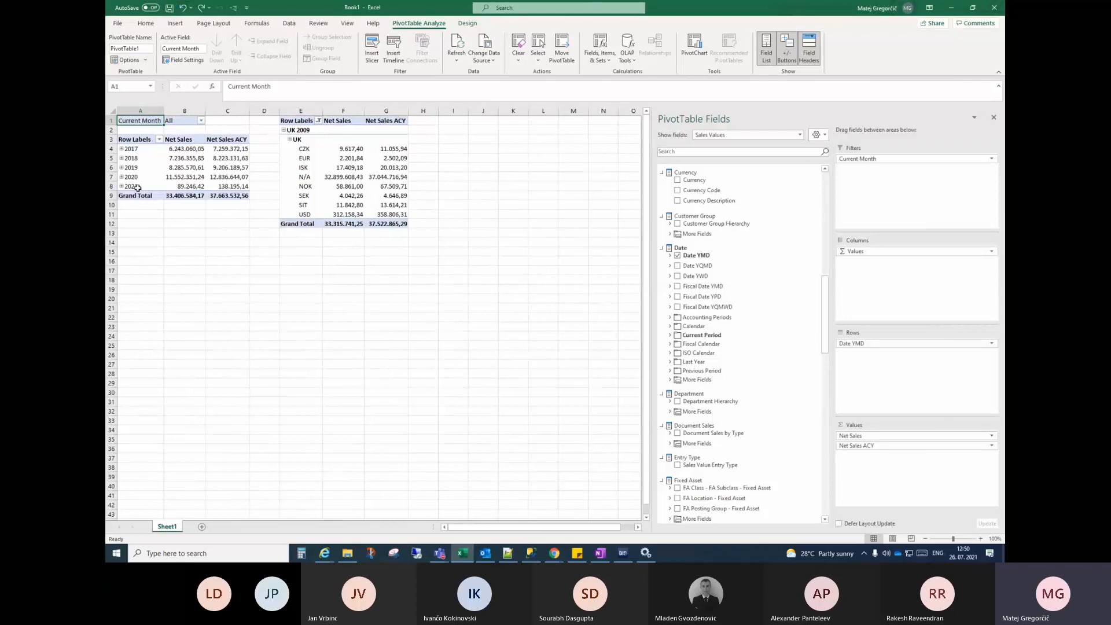
Expand 2021 into its months in PivotTable1, and review the Date dimension's Current Period, ISO Calendar and Last Year fields
{"action": "double_click", "coordinate": [138, 188]}
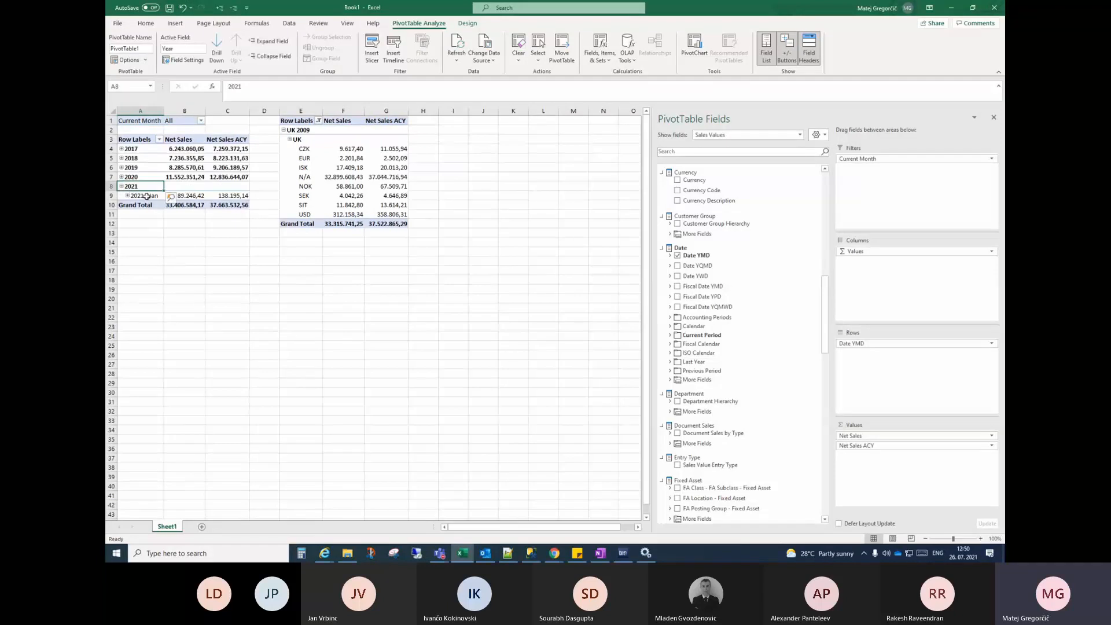
{"action": "left_click", "coordinate": [670, 336]}
{"action": "left_click", "coordinate": [670, 336]}
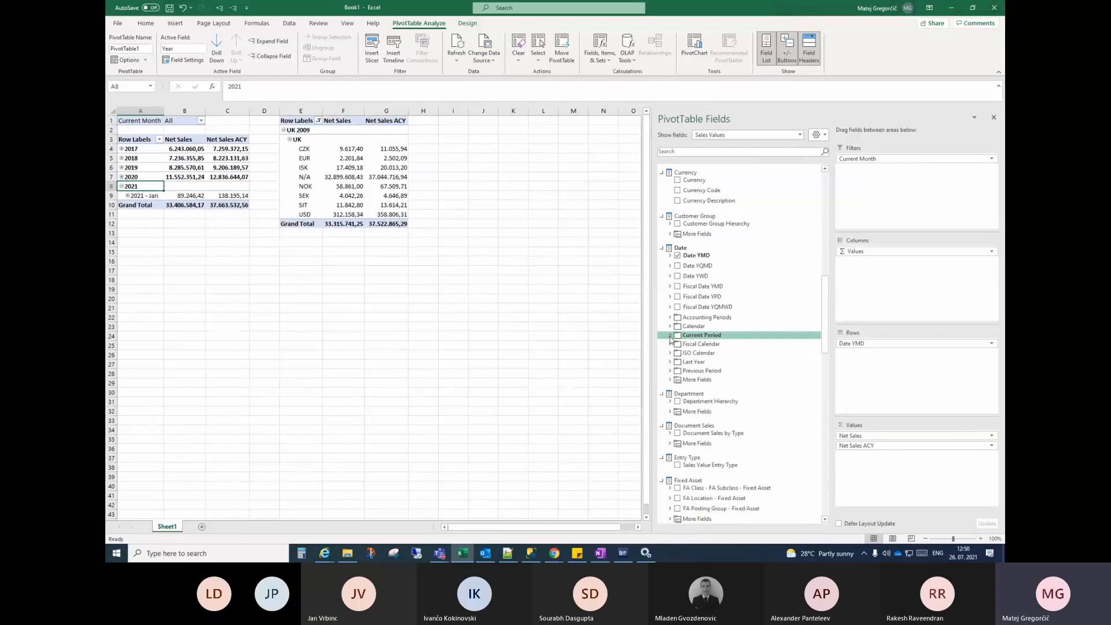
{"action": "left_click", "coordinate": [671, 353]}
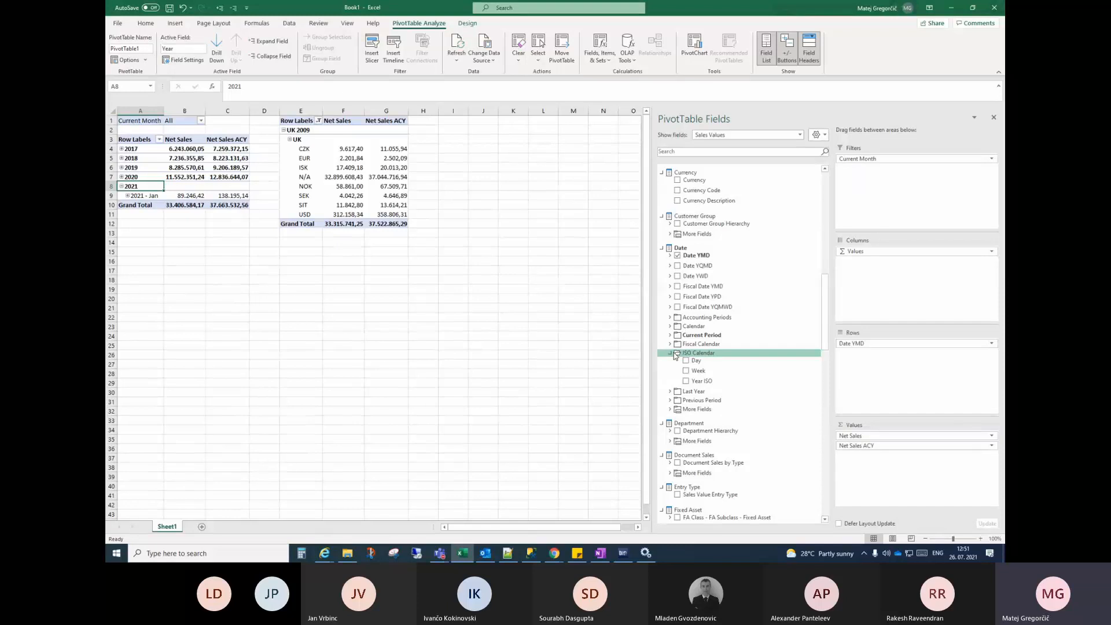
{"action": "left_click", "coordinate": [671, 353]}
{"action": "left_click", "coordinate": [672, 362]}
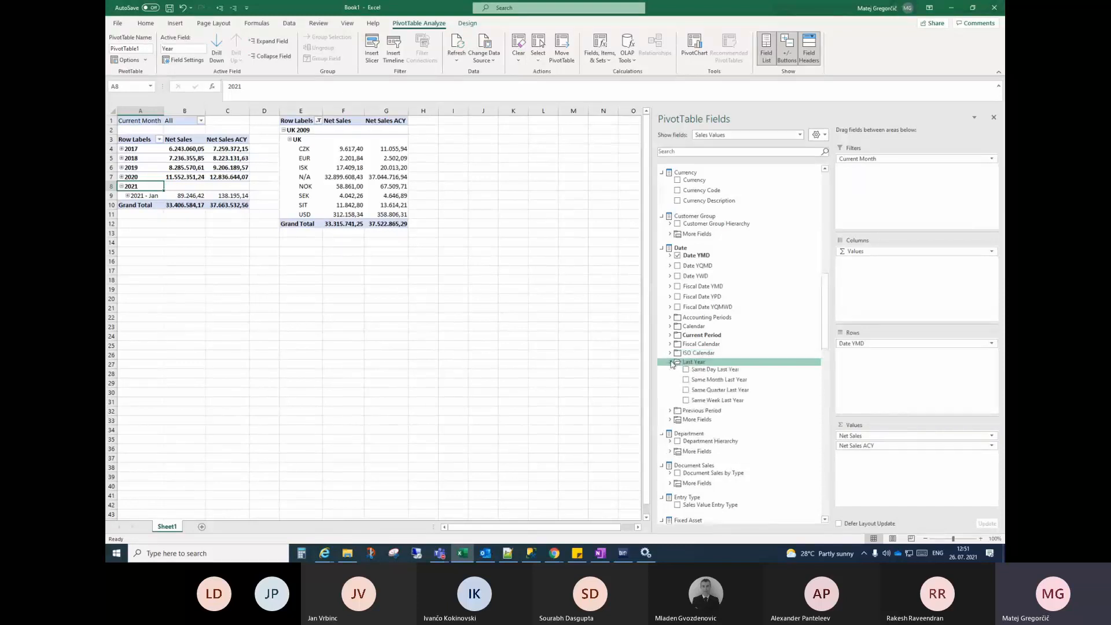
{"action": "left_click", "coordinate": [671, 362]}
Review the Date dimension's Previous Period fields and its ungrouped additional fields, leaving the dimension expanded with its groups collapsed
{"action": "left_click", "coordinate": [670, 371]}
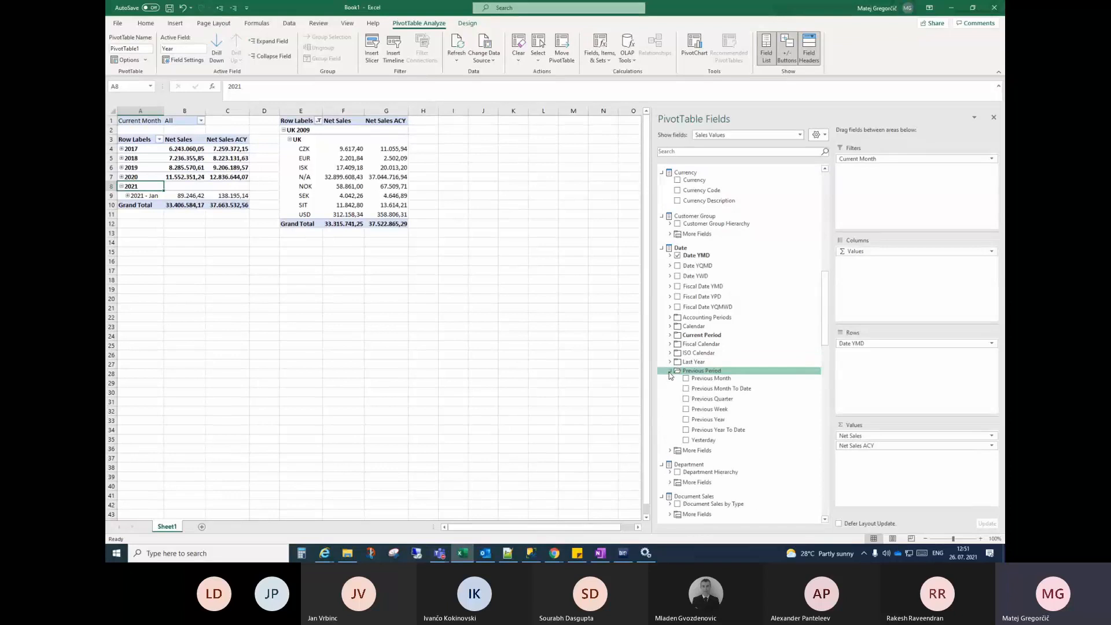
{"action": "left_click", "coordinate": [670, 372]}
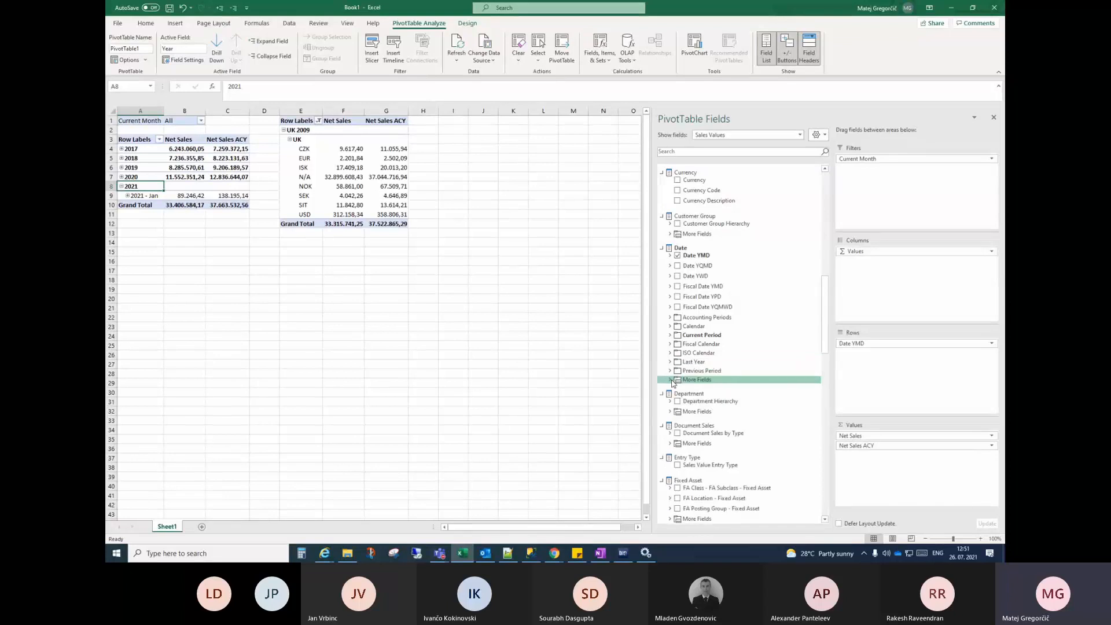
{"action": "left_click", "coordinate": [671, 380]}
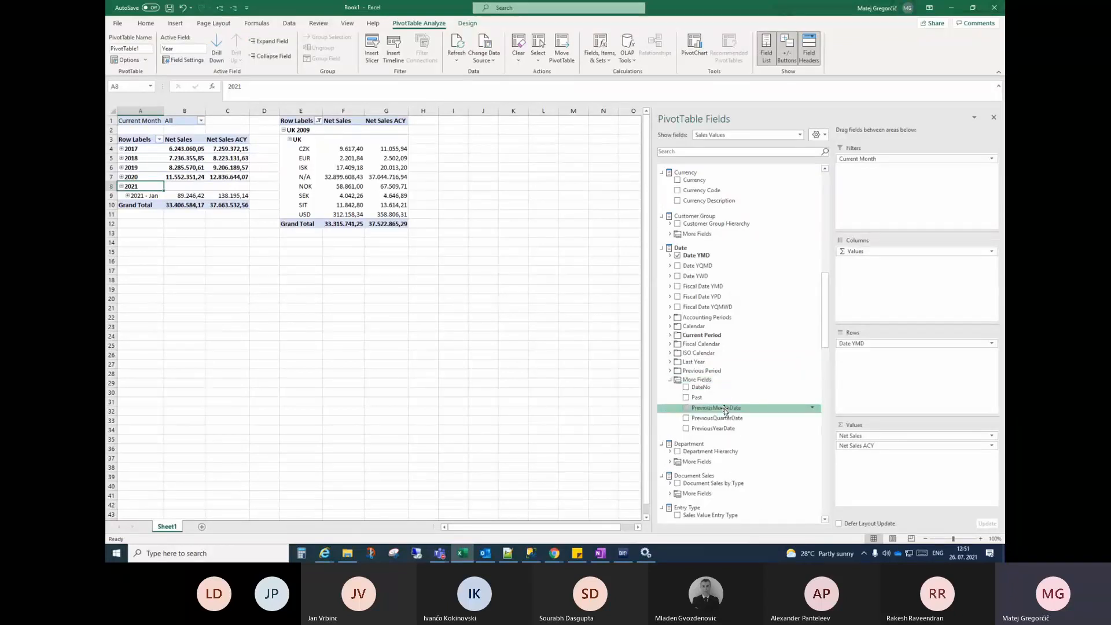
{"action": "left_click", "coordinate": [670, 380]}
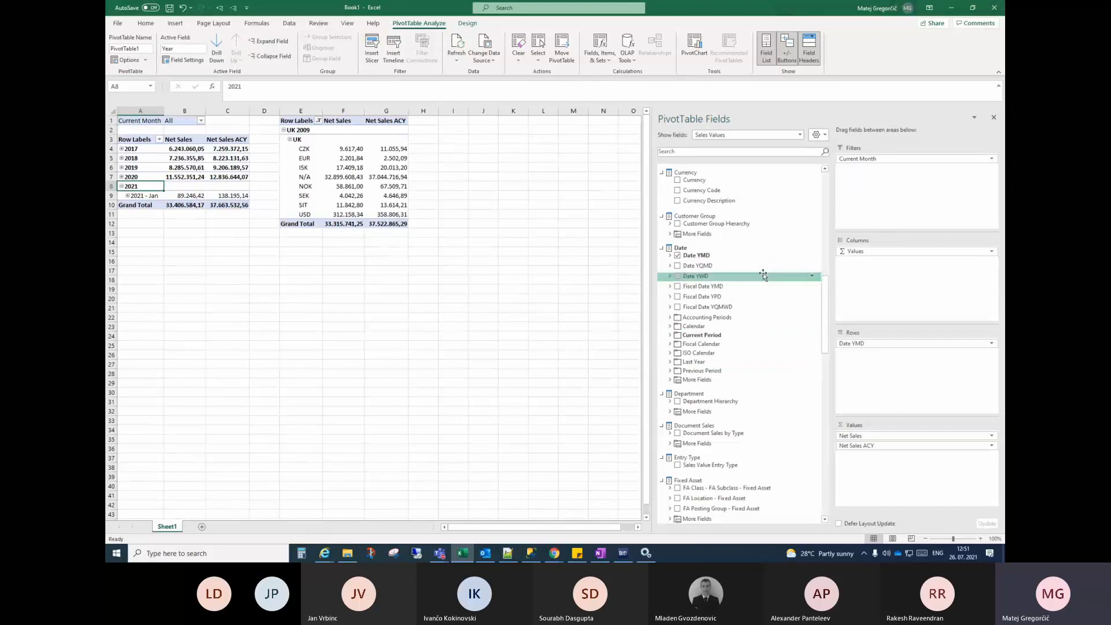
{"action": "left_click", "coordinate": [663, 249]}
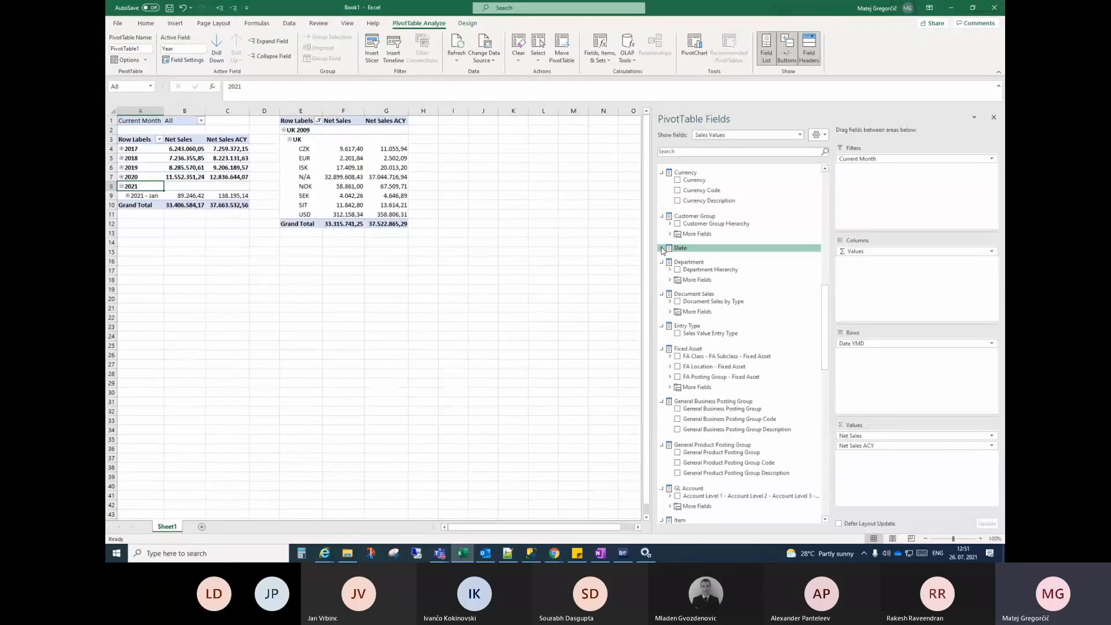
{"action": "left_click", "coordinate": [662, 248]}
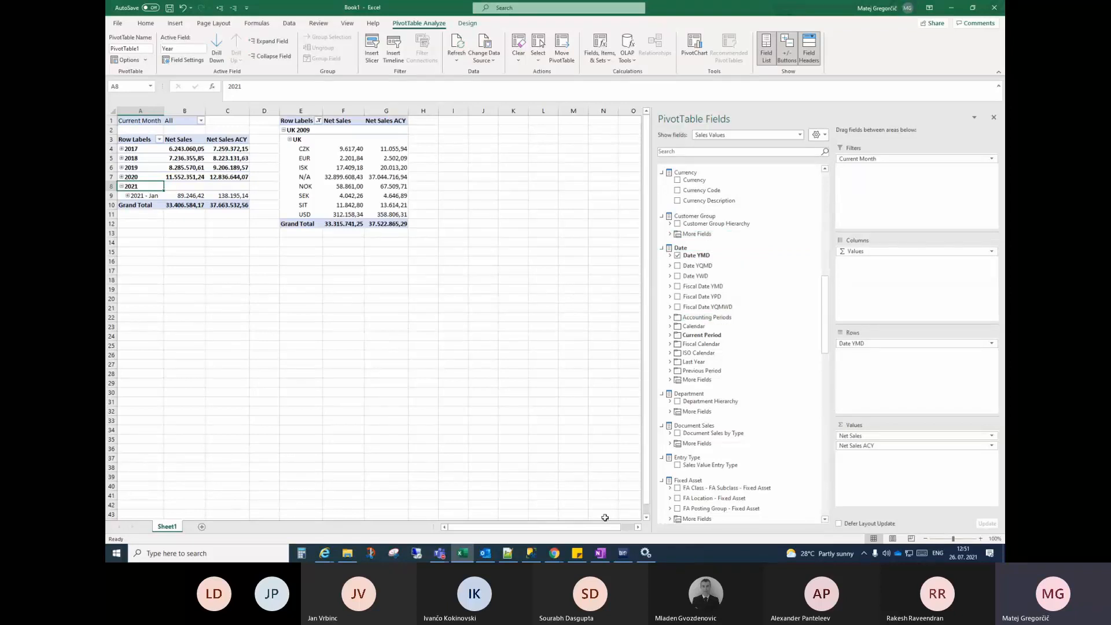
Switch to BI4Dynamics NAV and run all nine installation steps, from checking the Framework module to processing the instance
{"action": "left_click", "coordinate": [623, 553]}
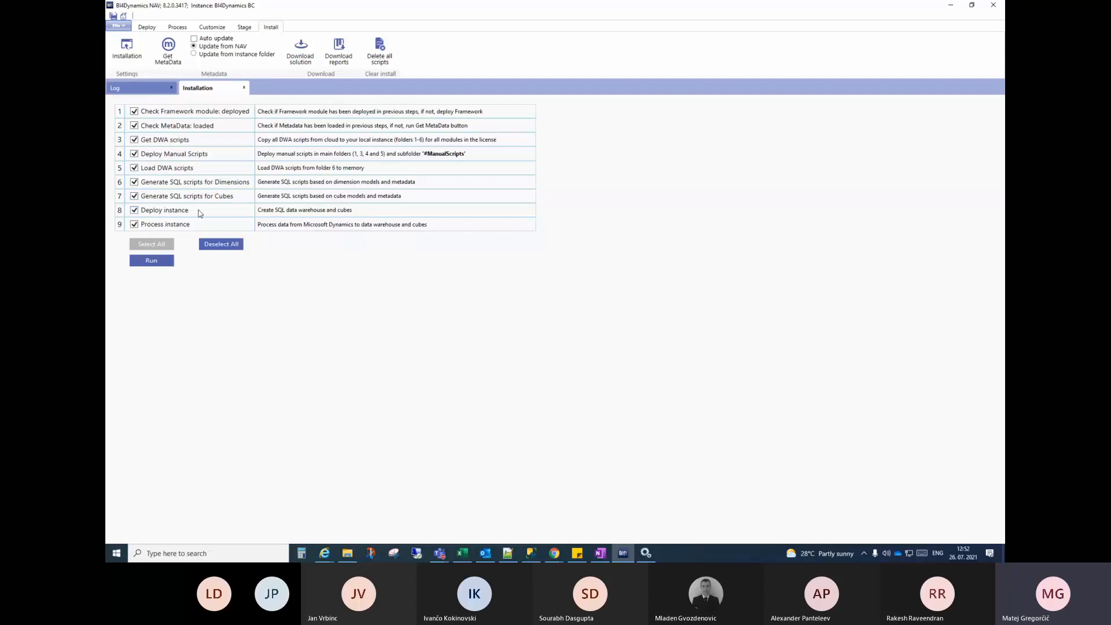
{"action": "left_click", "coordinate": [151, 261]}
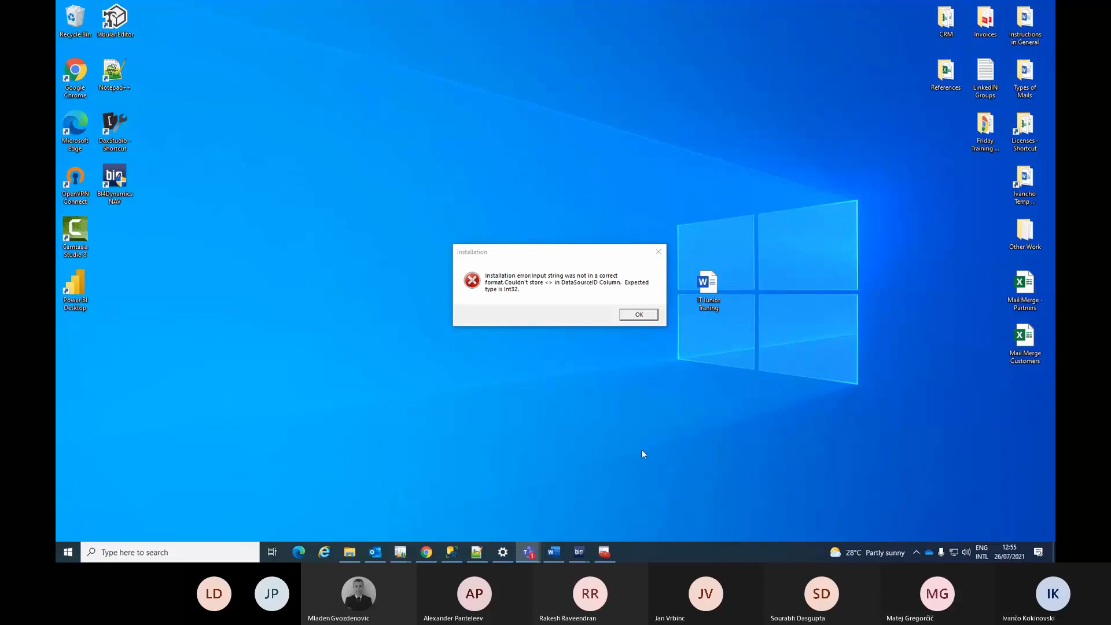
Switch to the BI4Dynamics NAV window, dismiss the installation error message and show the data source and deployment settings
{"action": "mouse_move", "coordinate": [579, 552]}
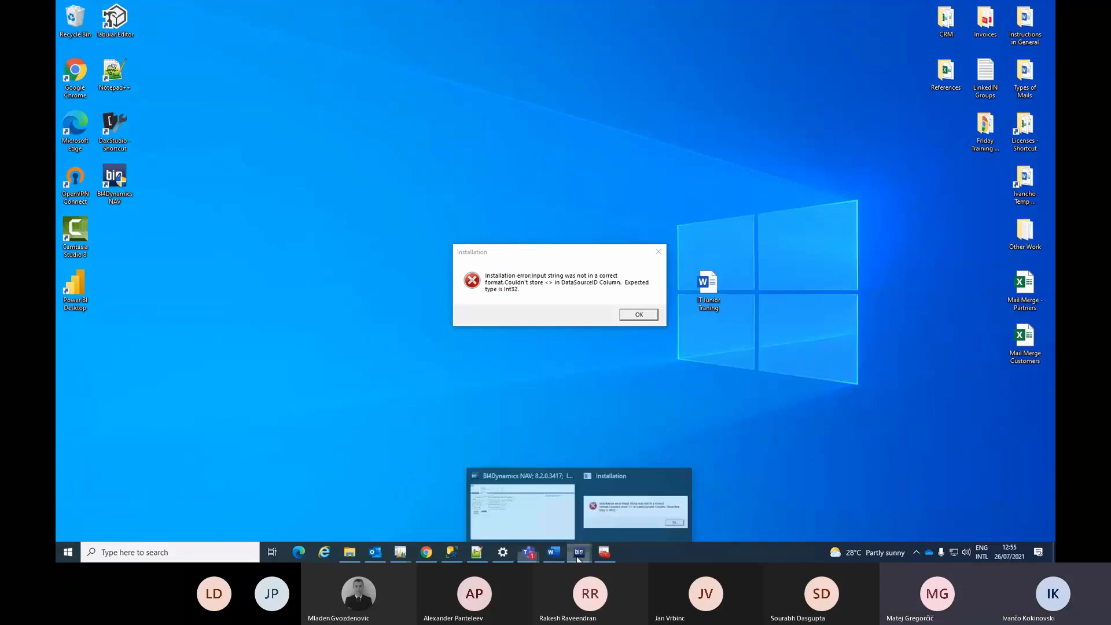
{"action": "left_click", "coordinate": [570, 516]}
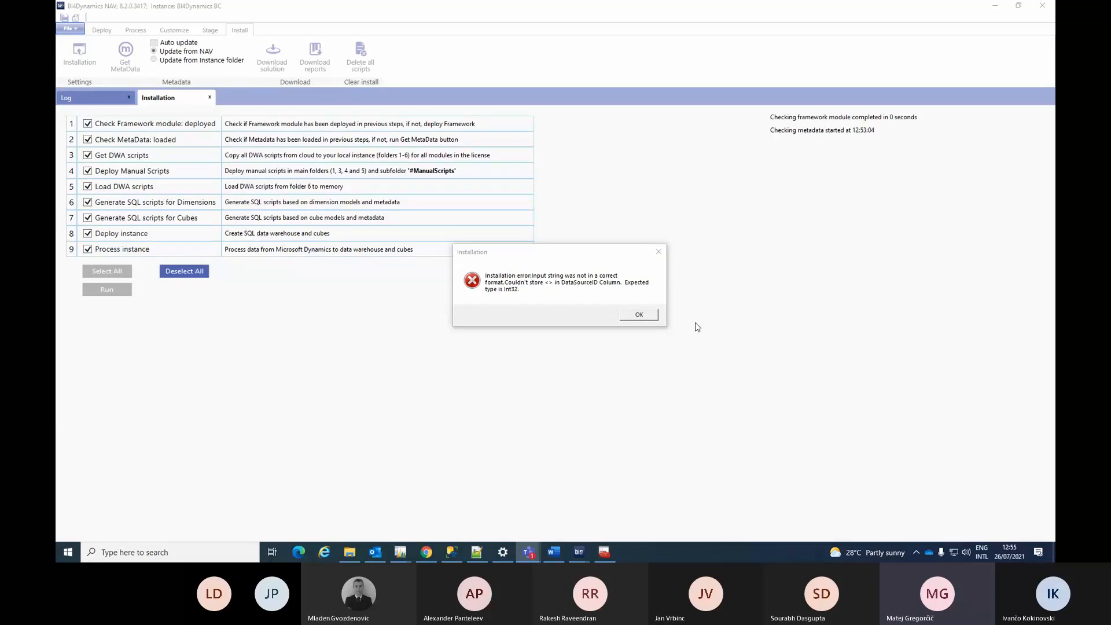
{"action": "left_click", "coordinate": [653, 317]}
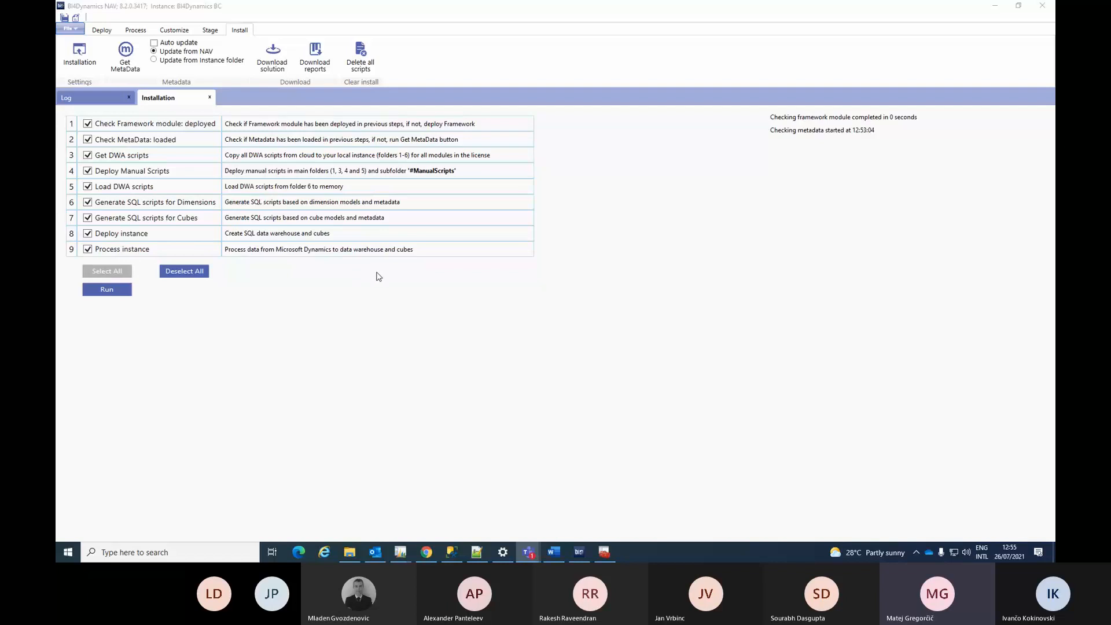
{"action": "left_click", "coordinate": [97, 30]}
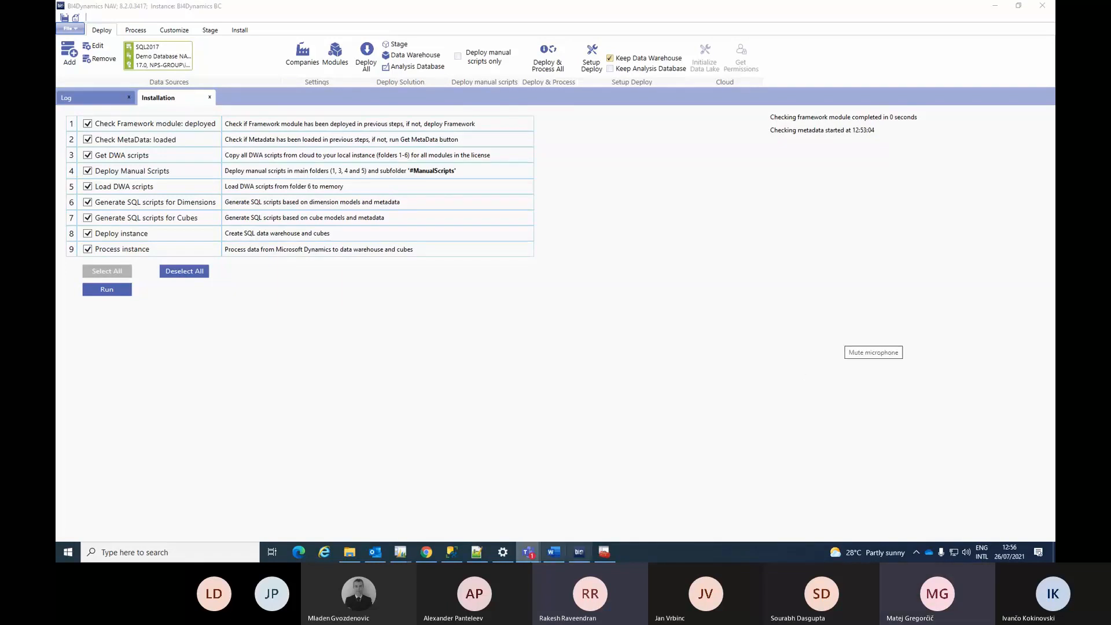
Stop presenting the screen in the online meeting
{"action": "mouse_move", "coordinate": [528, 557]}
{"action": "mouse_move", "coordinate": [544, 523]}
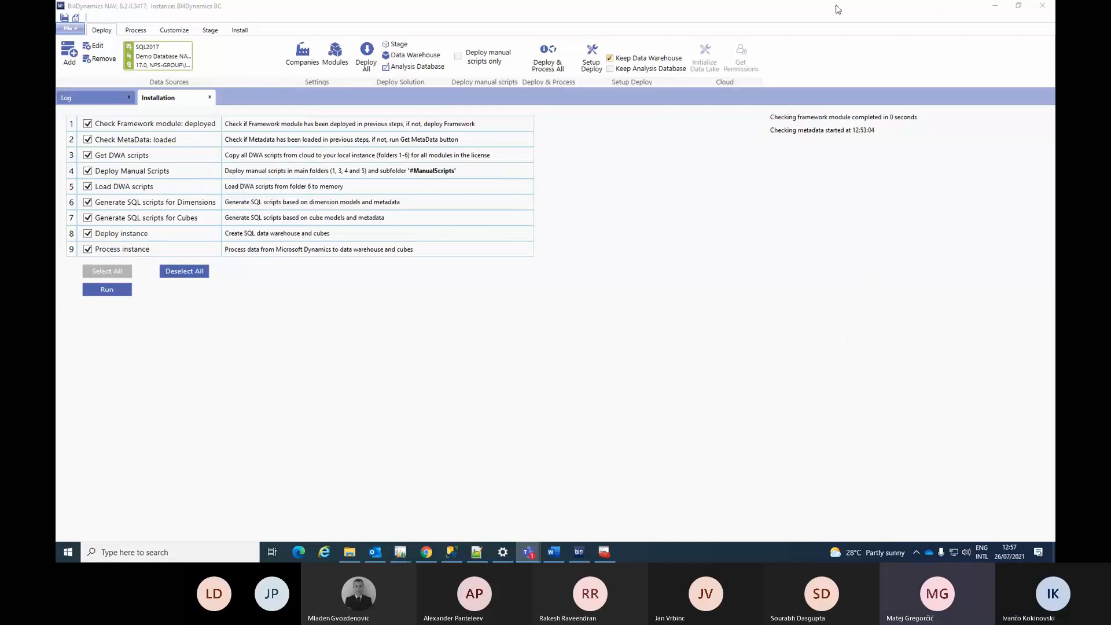
{"action": "mouse_move", "coordinate": [838, 4]}
{"action": "left_click", "coordinate": [663, 12]}
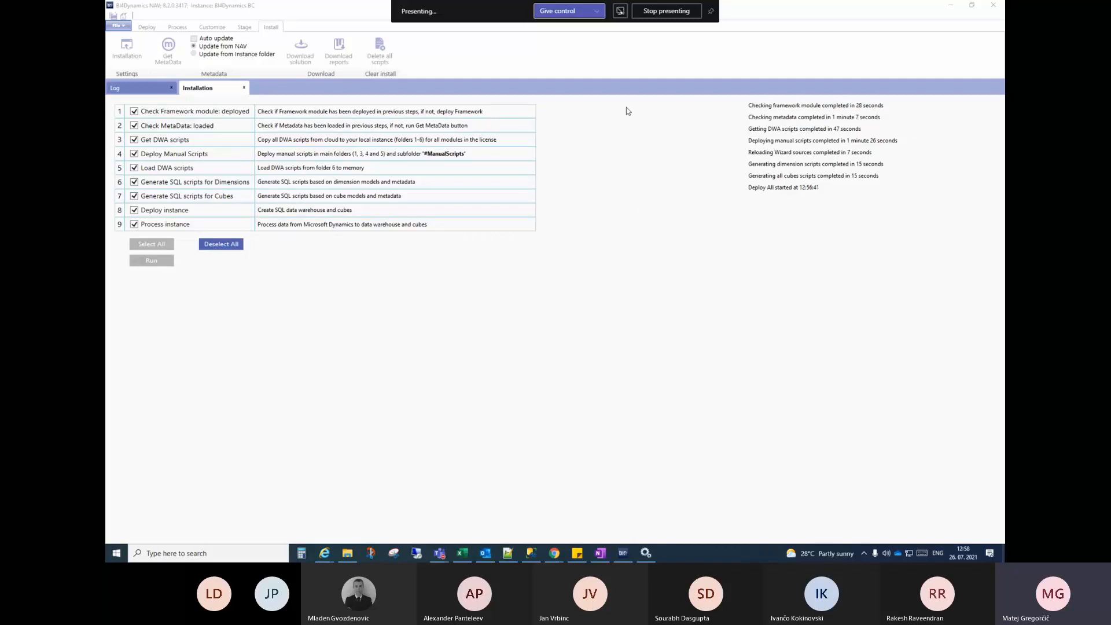
Examine the installation log's entries for the fact table scripts and the analysis database deployment
{"action": "left_click", "coordinate": [733, 64]}
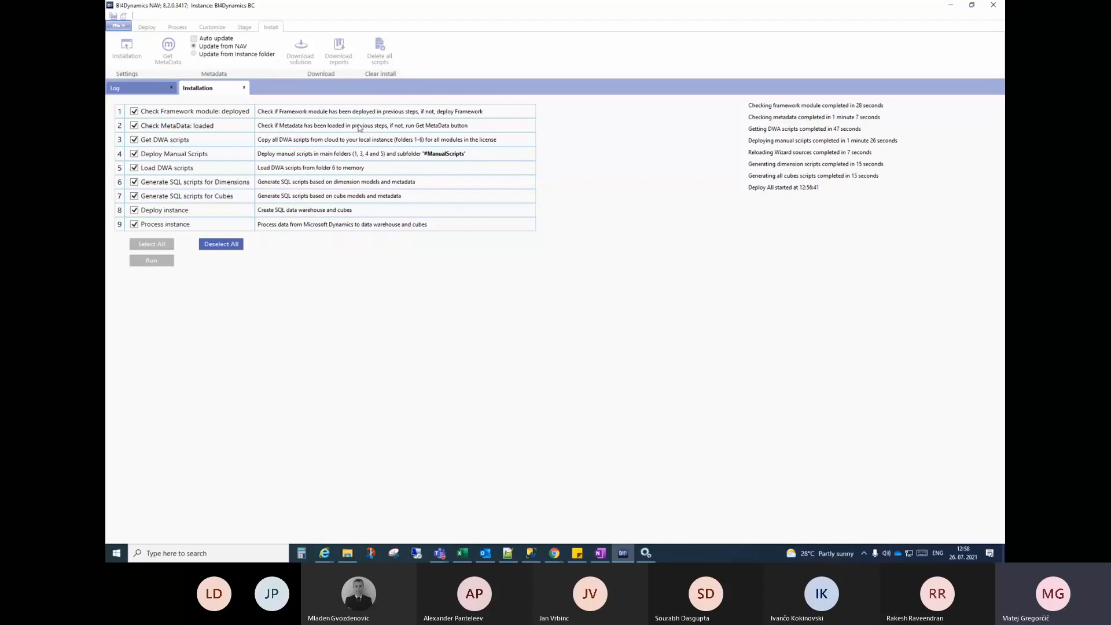
{"action": "left_click", "coordinate": [146, 91]}
{"action": "scroll", "coordinate": [260, 180], "scroll_direction": "down", "scroll_amount": 2}
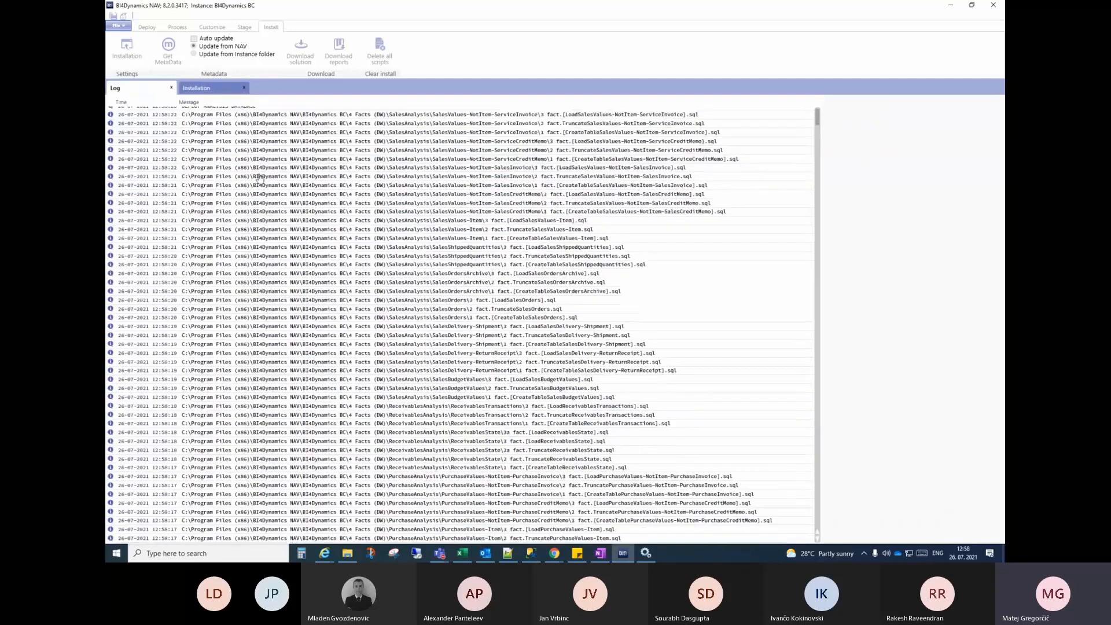
{"action": "scroll", "coordinate": [260, 180], "scroll_direction": "down", "scroll_amount": 2}
{"action": "scroll", "coordinate": [260, 178], "scroll_direction": "up", "scroll_amount": 2}
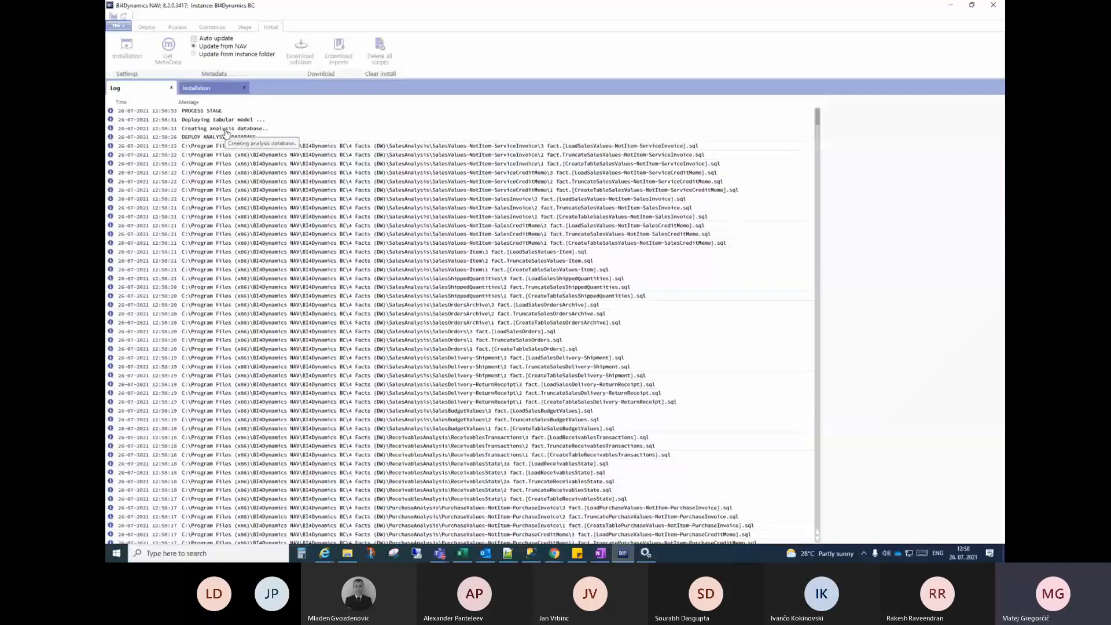
Check the progress of the installation steps and the log entries for the instance's package processing
{"action": "left_click", "coordinate": [212, 92]}
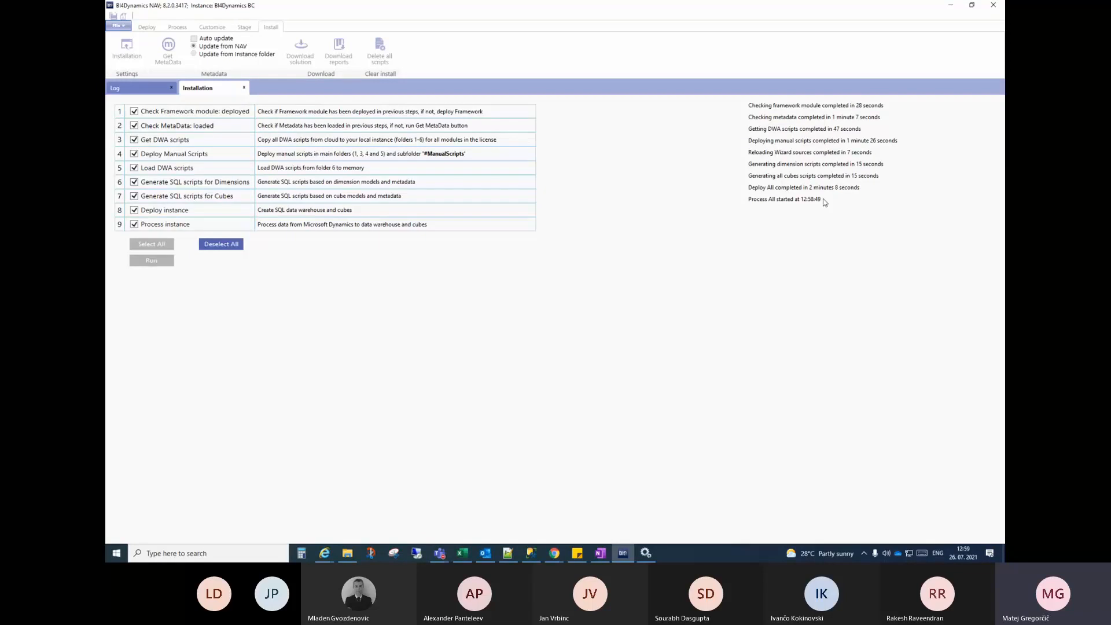
{"action": "left_click", "coordinate": [152, 92]}
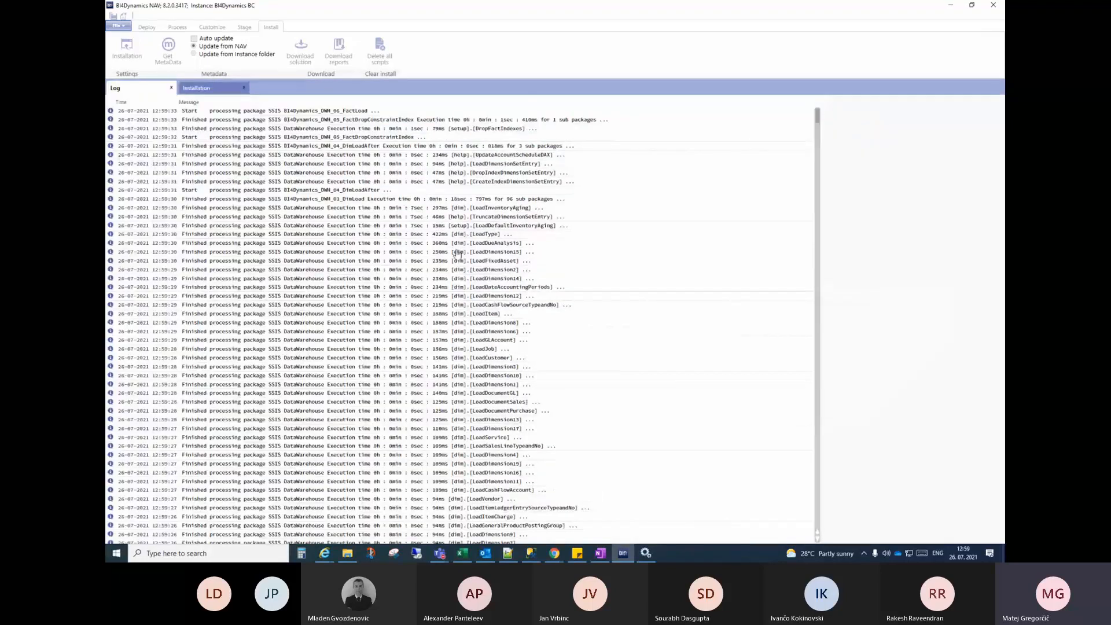
{"action": "left_click", "coordinate": [234, 89]}
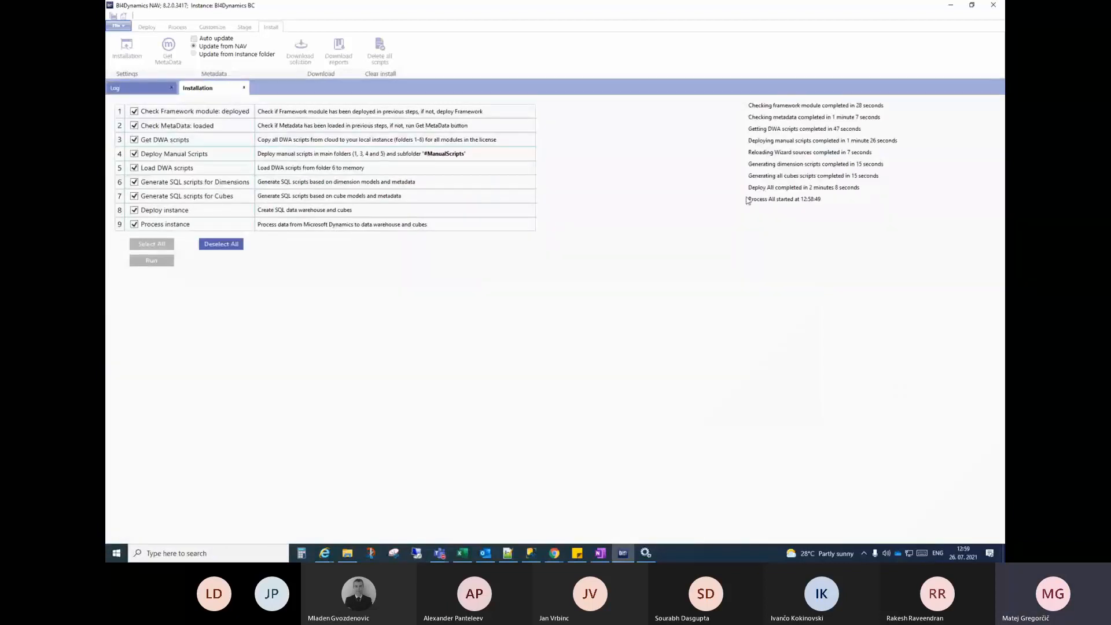